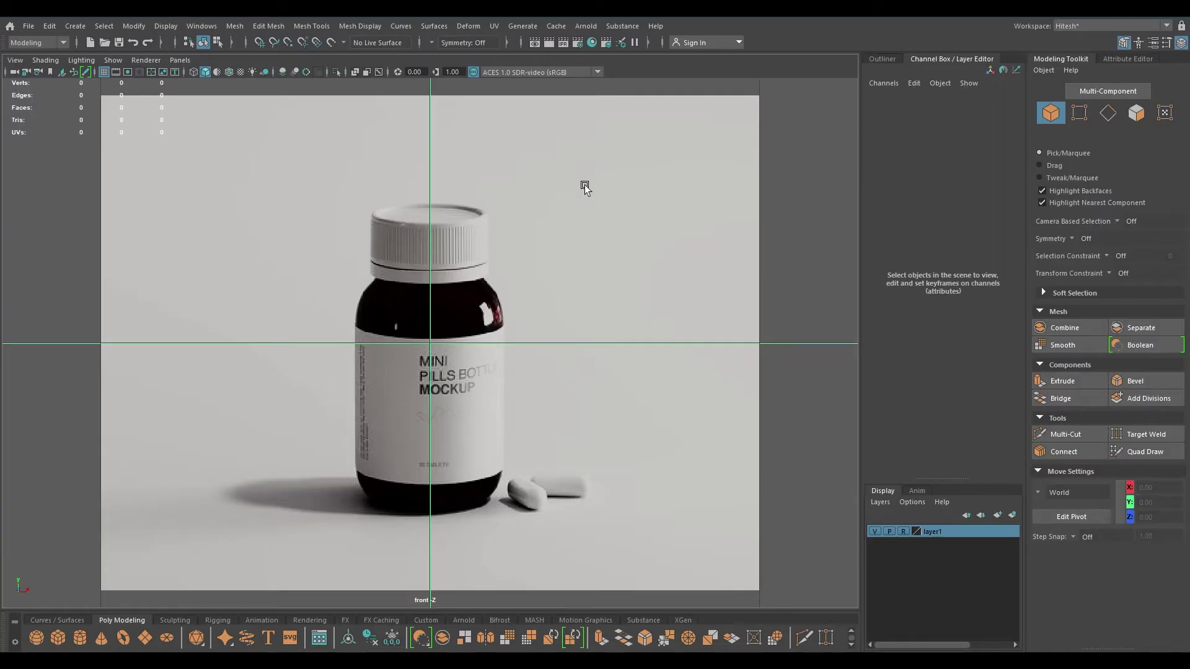
# Create a polygon cylinder over the reference bottle's body with radius 2.32 and height 7.08
pyautogui.scroll(3, 400, 237)
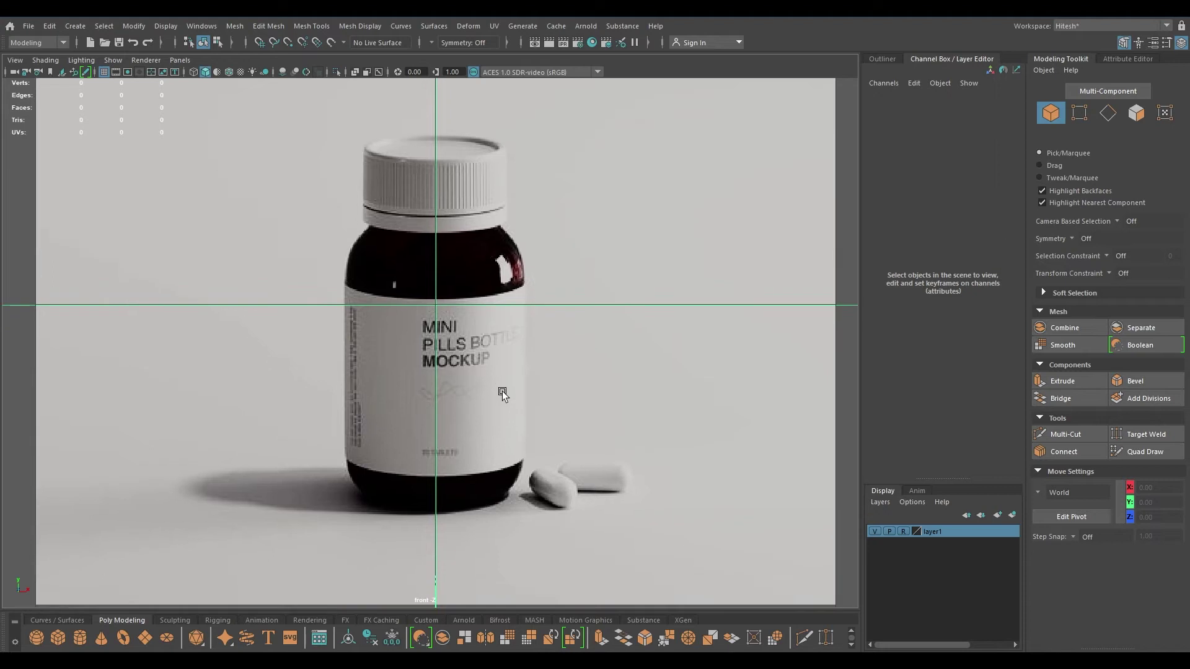
pyautogui.keyDown('shift'); pyautogui.rightClick(563, 246); pyautogui.keyUp('shift')
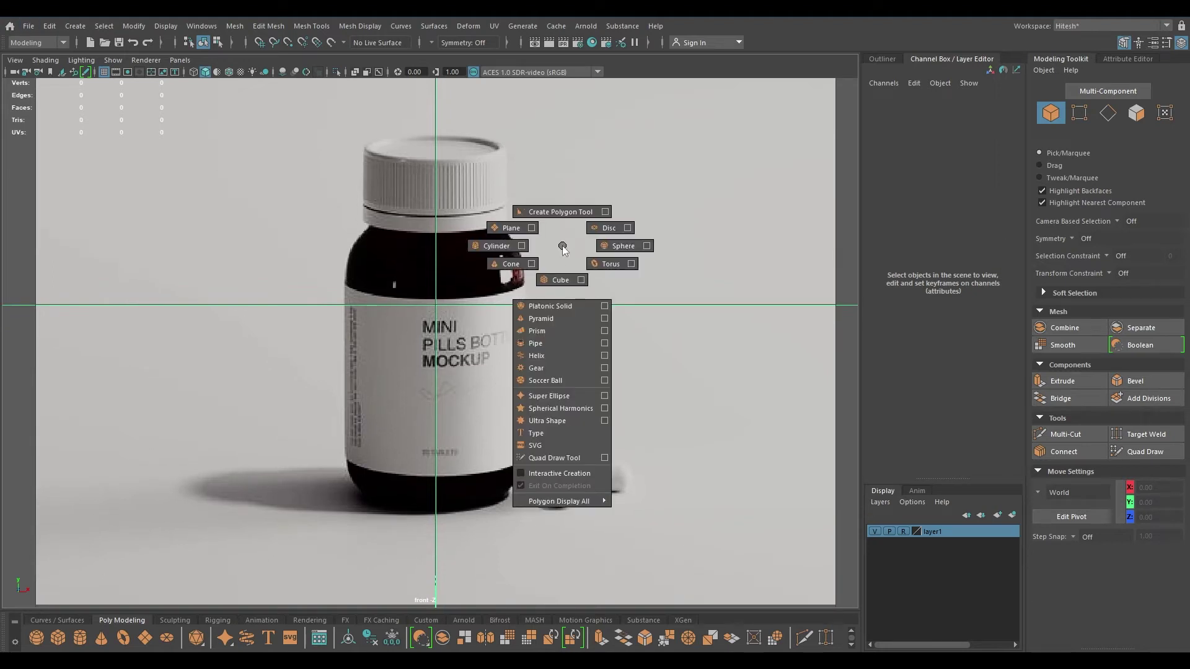
pyautogui.keyDown('shift'); pyautogui.moveTo(562, 246); pyautogui.dragTo(499, 247, button='right'); pyautogui.keyUp('shift')
pyautogui.moveTo(447, 237); pyautogui.dragTo(447, 324)
pyautogui.press('t')
pyautogui.moveTo(594, 183); pyautogui.dragTo(674, 202)
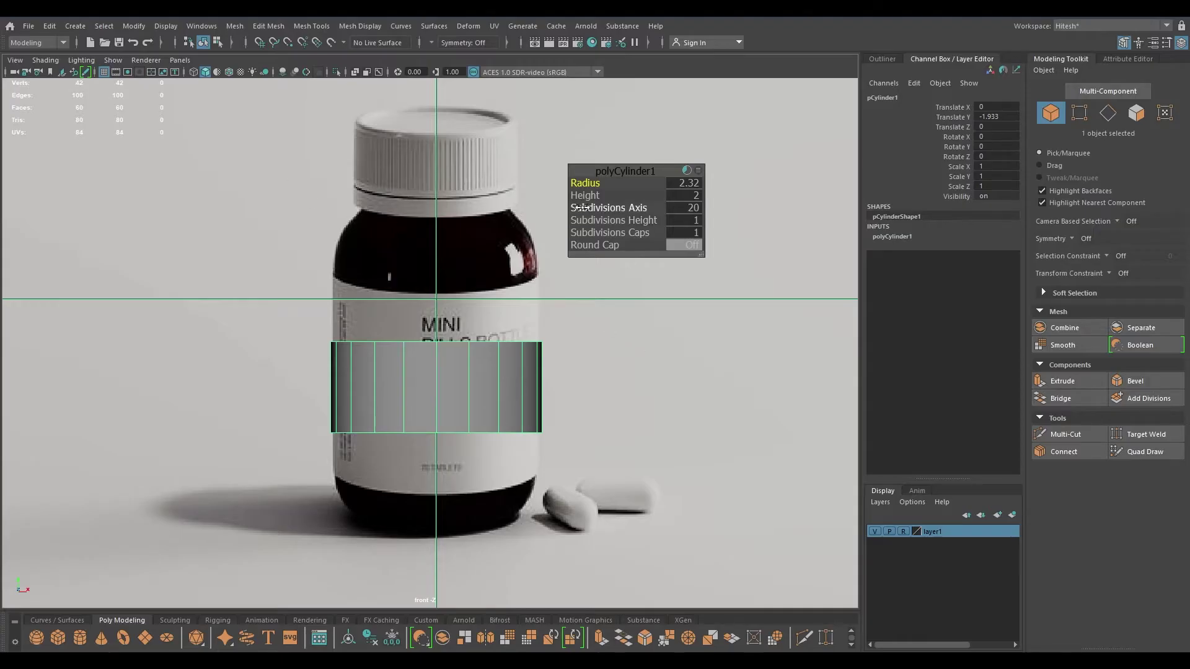
pyautogui.moveTo(585, 195); pyautogui.dragTo(899, 264)
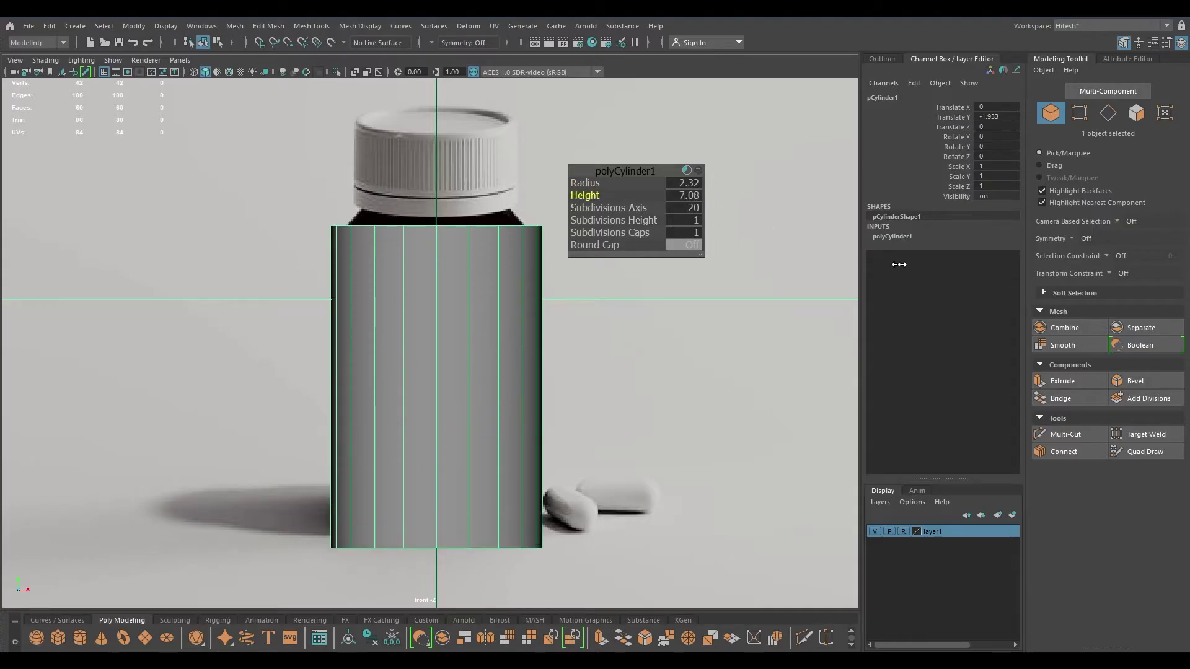
# Move the cylinder up to Translate Y -1.538 to match the bottle body and display it in wireframe
pyautogui.press('w')
pyautogui.moveTo(436, 322); pyautogui.dragTo(442, 306)
pyautogui.press('4')
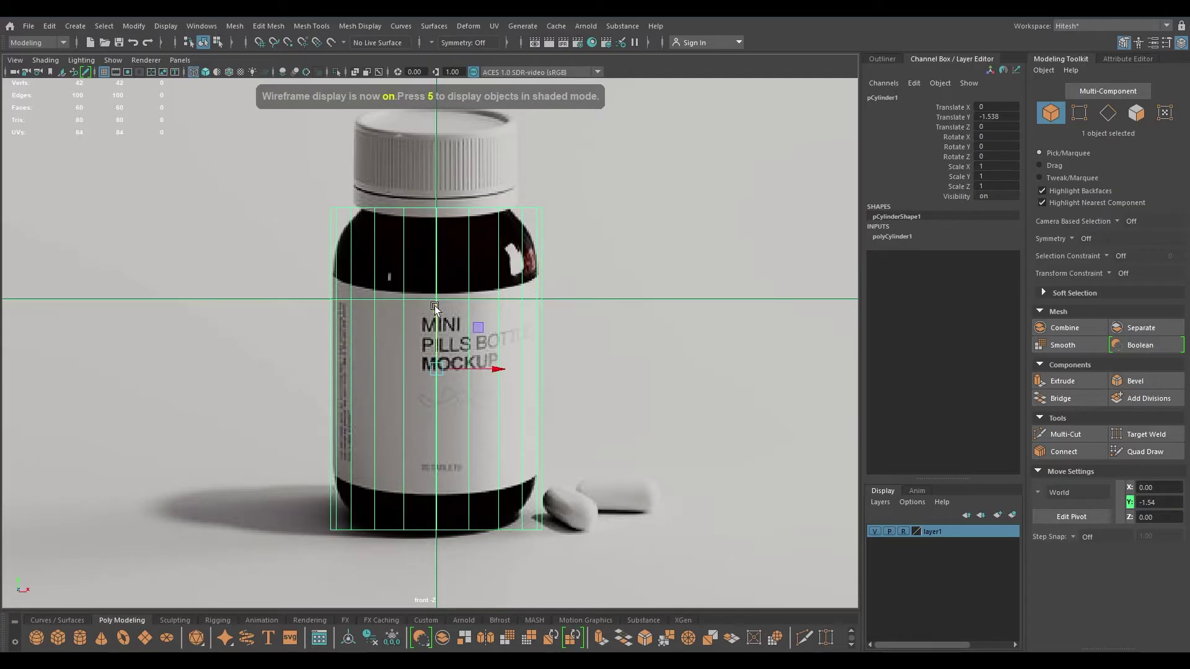
# Set the cylinder's axis subdivisions to 40
pyautogui.press('t')
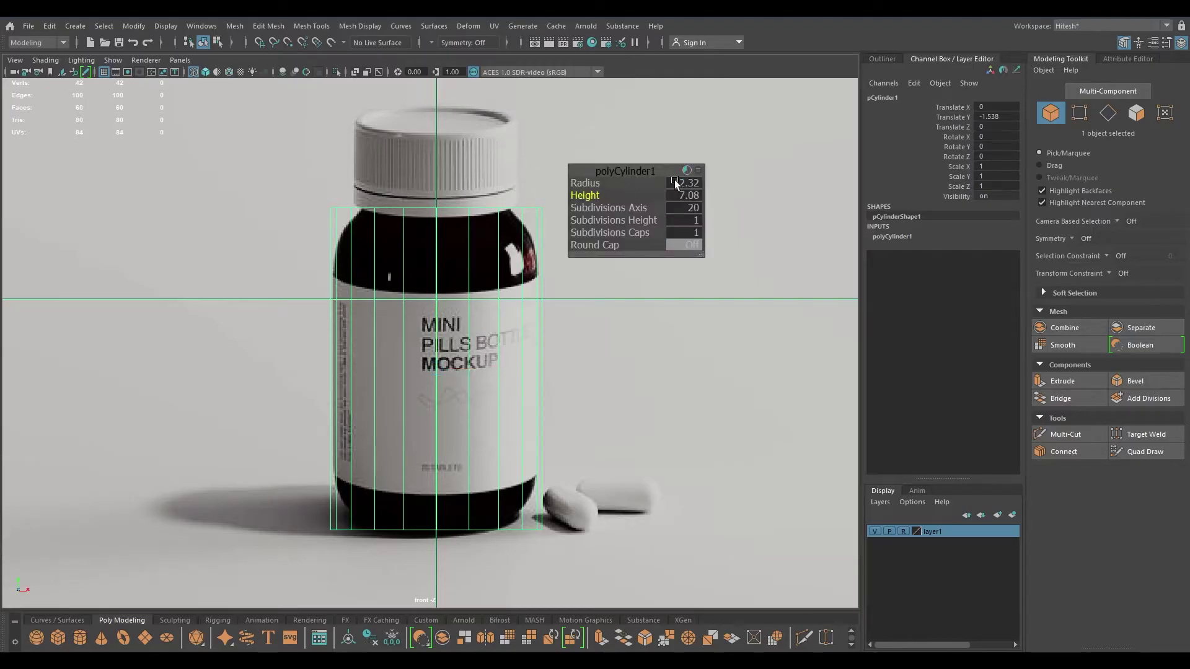
pyautogui.click(698, 207)
pyautogui.write('40')
pyautogui.press('Return')
pyautogui.press('w')
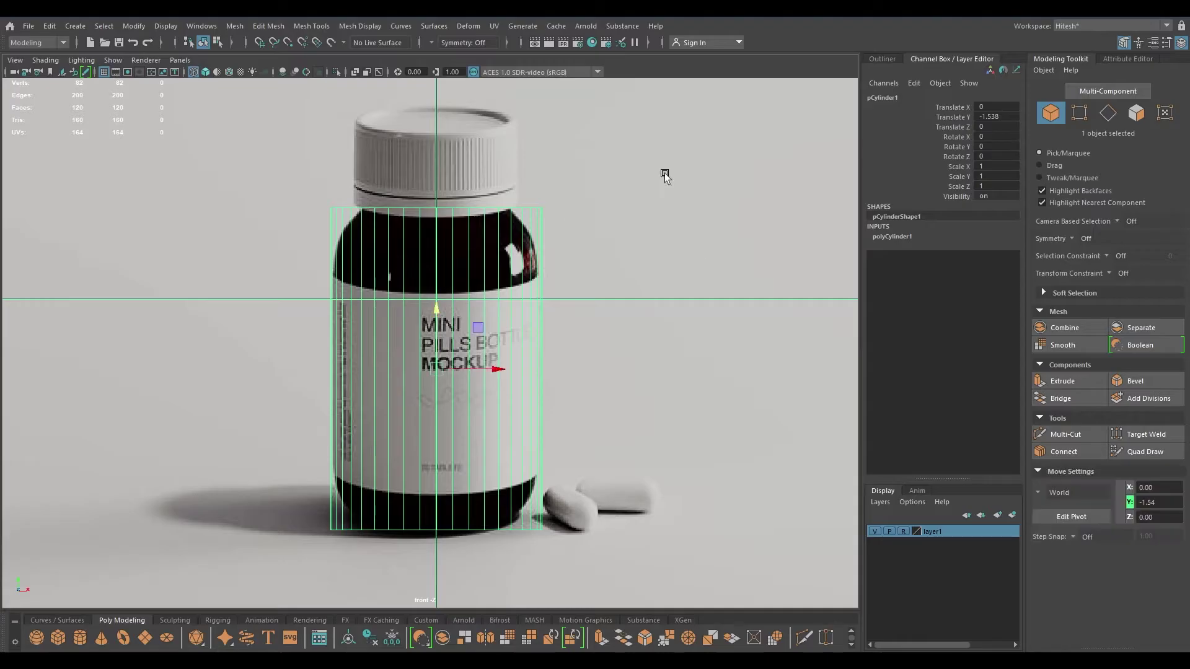
# Bevel the cylinder's upper rim edge loop with 3 segments to round the bottle's shoulder
pyautogui.moveTo(661, 186); pyautogui.dragTo(657, 140, button='right')
pyautogui.doubleClick(450, 208)
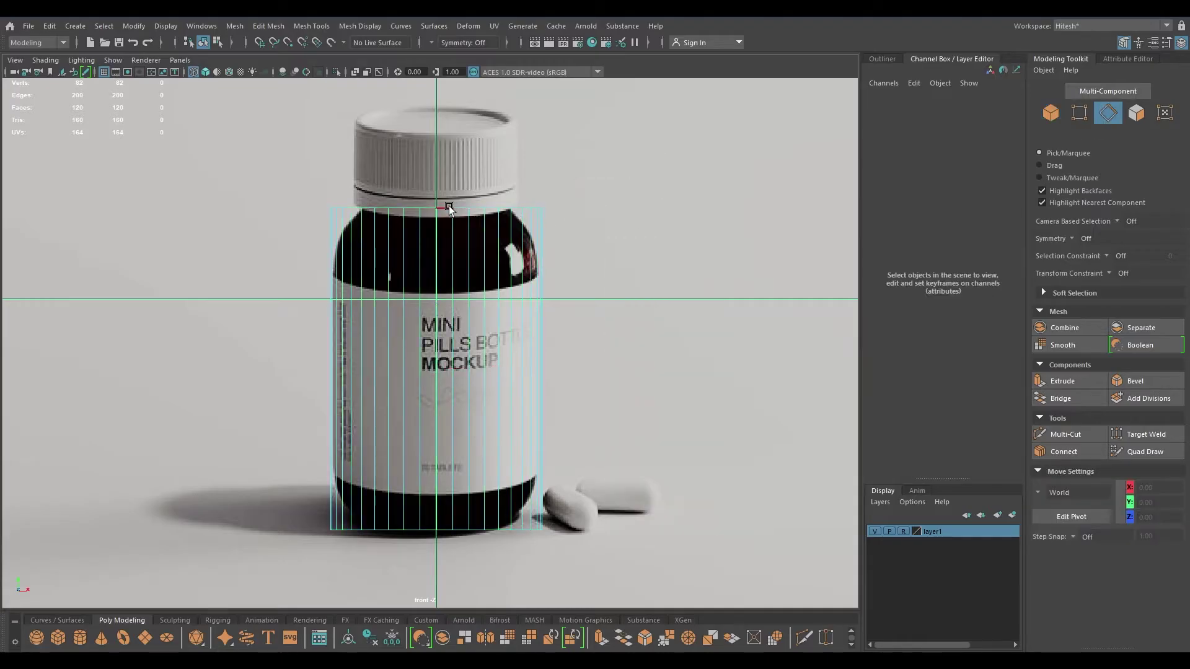
pyautogui.hotkey('ctrl', 'b')
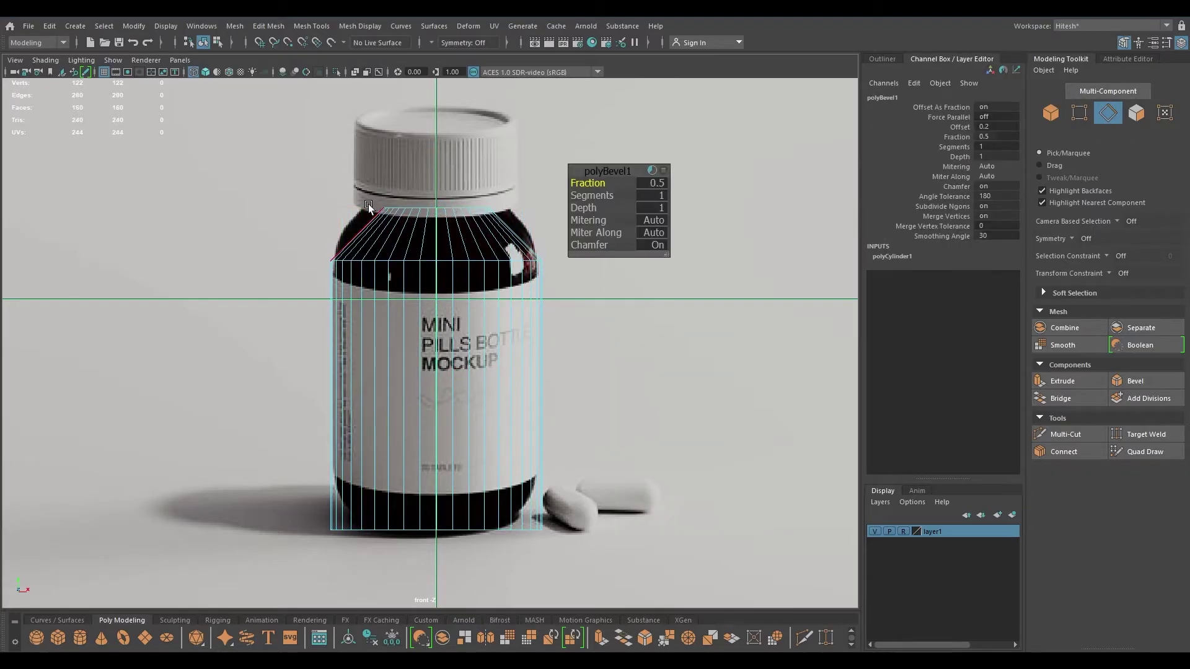
pyautogui.moveTo(618, 197); pyautogui.dragTo(712, 203)
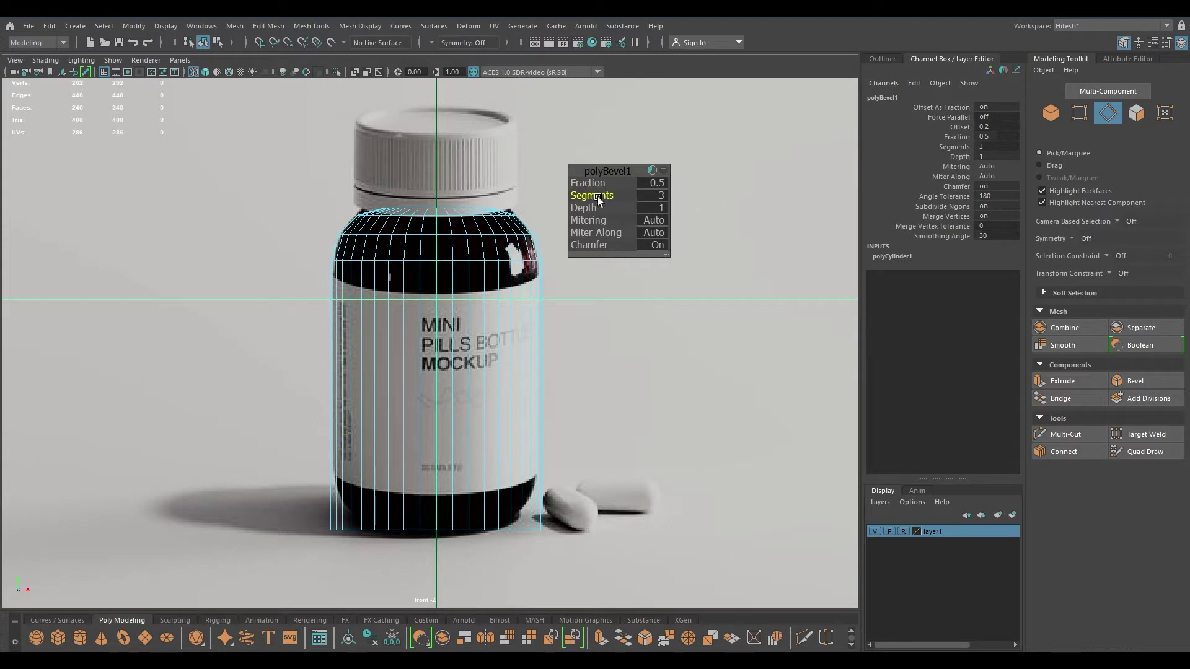
pyautogui.press('w')
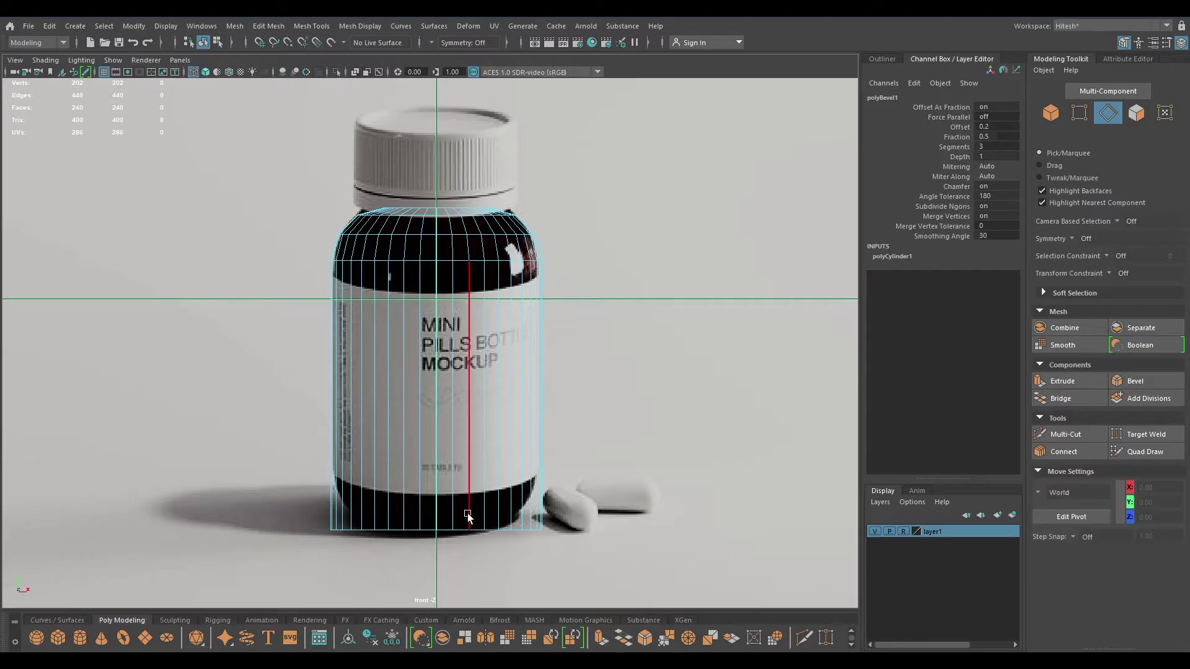
# Bevel the cylinder's lower rim edge loop with fraction 0.47 and 3 segments to round the bottle's base
pyautogui.doubleClick(444, 535)
pyautogui.hotkey('ctrl', 'b')
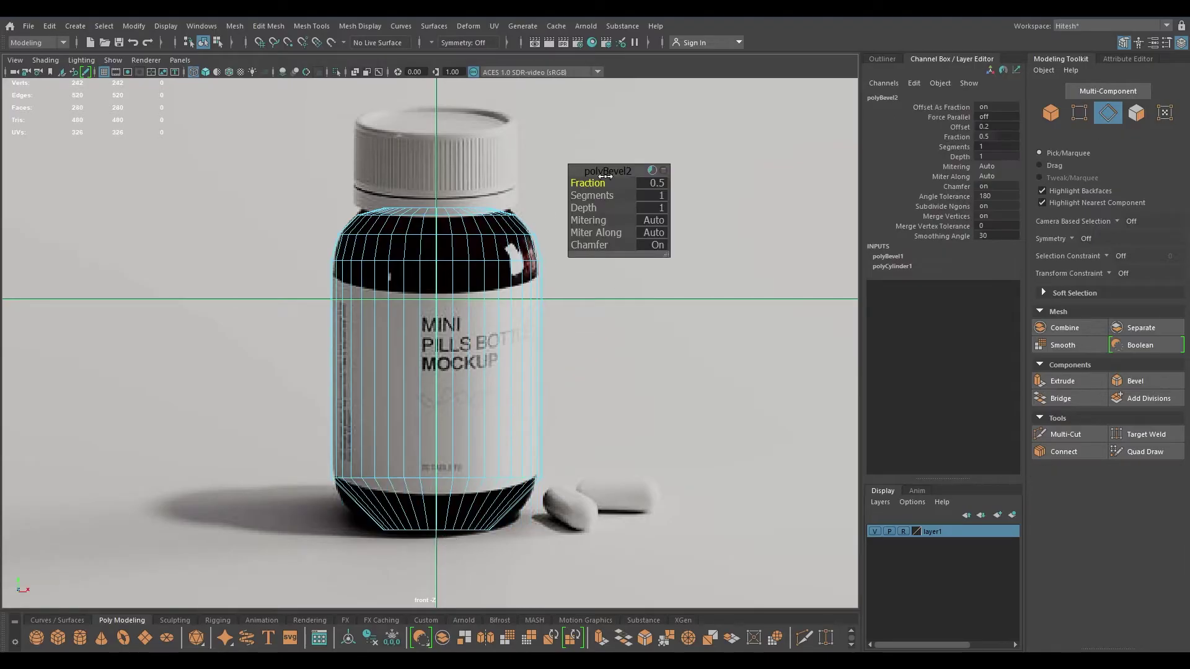
pyautogui.moveTo(596, 180)
pyautogui.mouseDown()
pyautogui.moveTo(585, 181)
pyautogui.moveTo(614, 201)
pyautogui.moveTo(602, 182)
pyautogui.mouseUp()
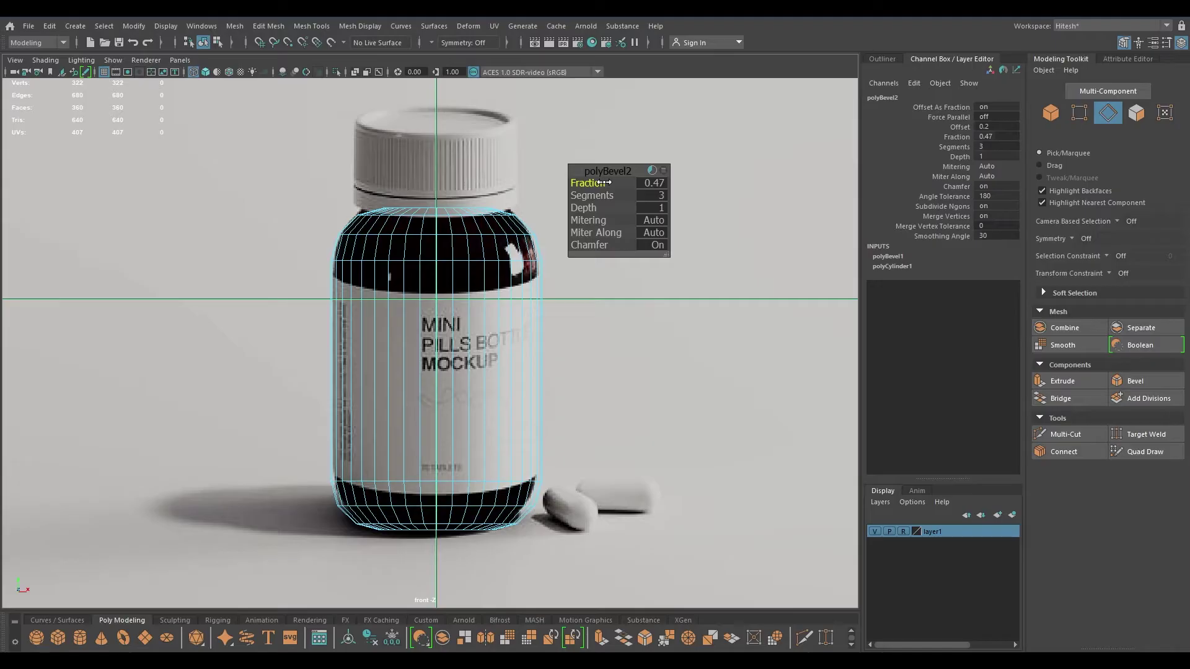
pyautogui.press('w')
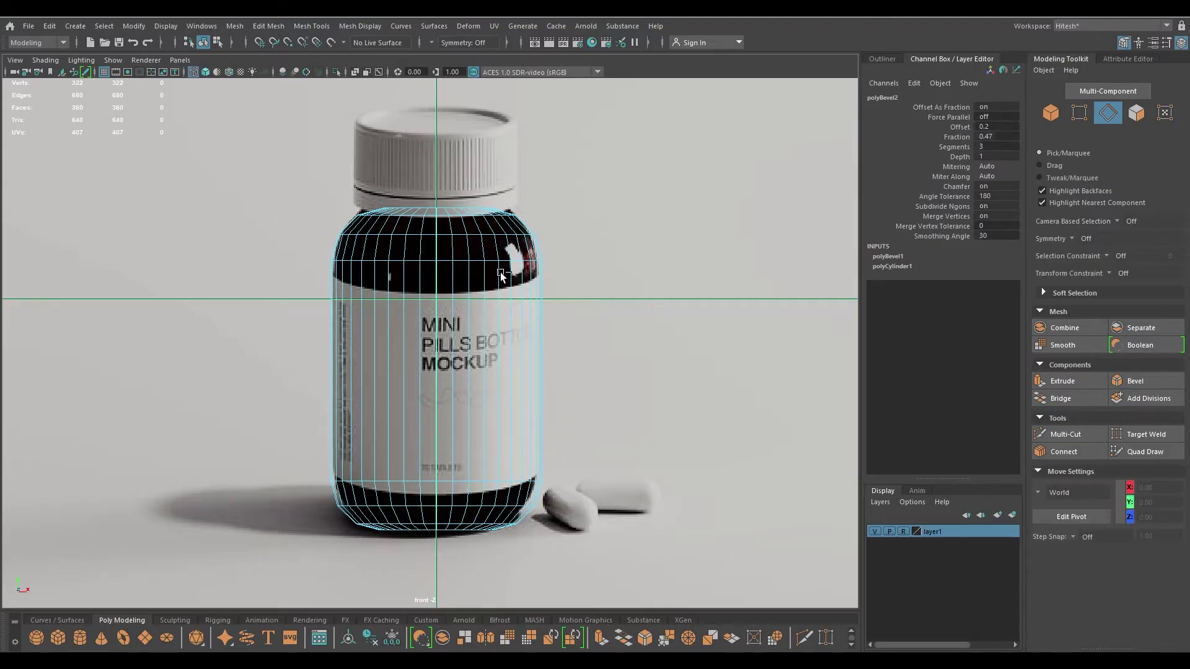
# Switch to the perspective view with textured shading and select the whole bottle body in object mode
pyautogui.press('space')
pyautogui.moveTo(497, 274); pyautogui.dragTo(508, 224)
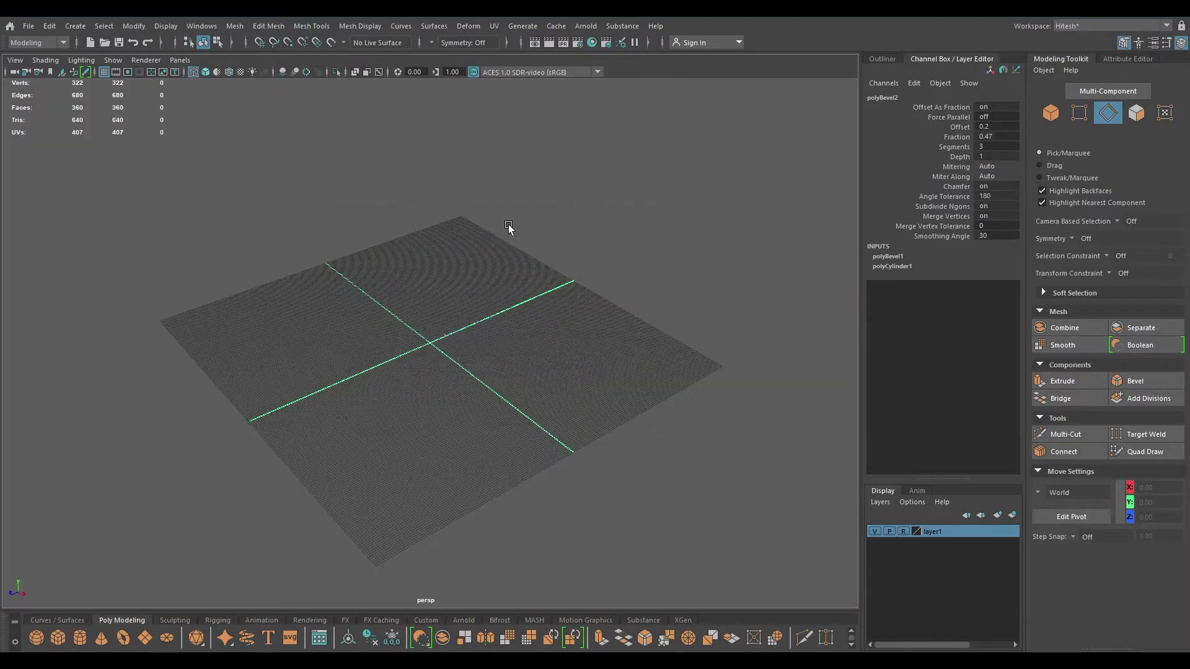
pyautogui.press('6')
pyautogui.press('a')
pyautogui.keyDown('alt'); pyautogui.moveTo(404, 326); pyautogui.dragTo(572, 478); pyautogui.keyUp('alt')
pyautogui.keyDown('alt'); pyautogui.moveTo(573, 476); pyautogui.dragTo(495, 377, button='middle'); pyautogui.keyUp('alt')
pyautogui.moveTo(566, 302); pyautogui.dragTo(628, 281, button='right')
pyautogui.click(623, 380)
pyautogui.press('f')
# Raise the base bevel's segments to 5
pyautogui.keyDown('alt'); pyautogui.moveTo(607, 310); pyautogui.dragTo(566, 286); pyautogui.keyUp('alt')
pyautogui.keyDown('alt'); pyautogui.moveTo(533, 323); pyautogui.dragTo(470, 348); pyautogui.keyUp('alt')
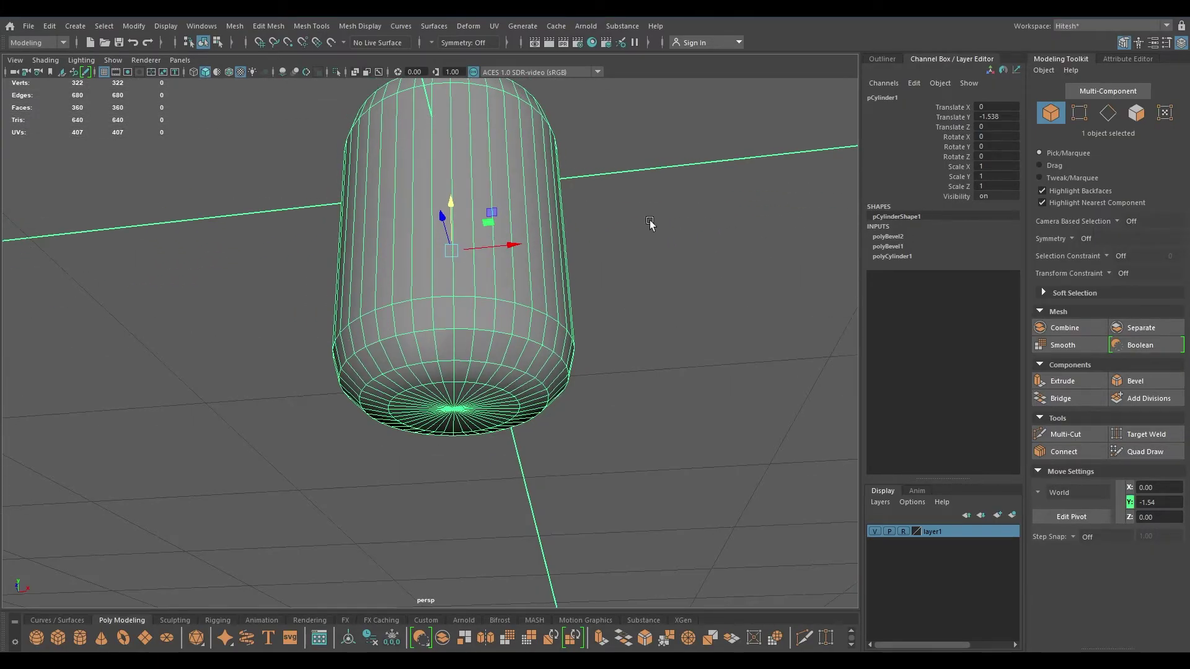
pyautogui.scroll(1, 657, 258)
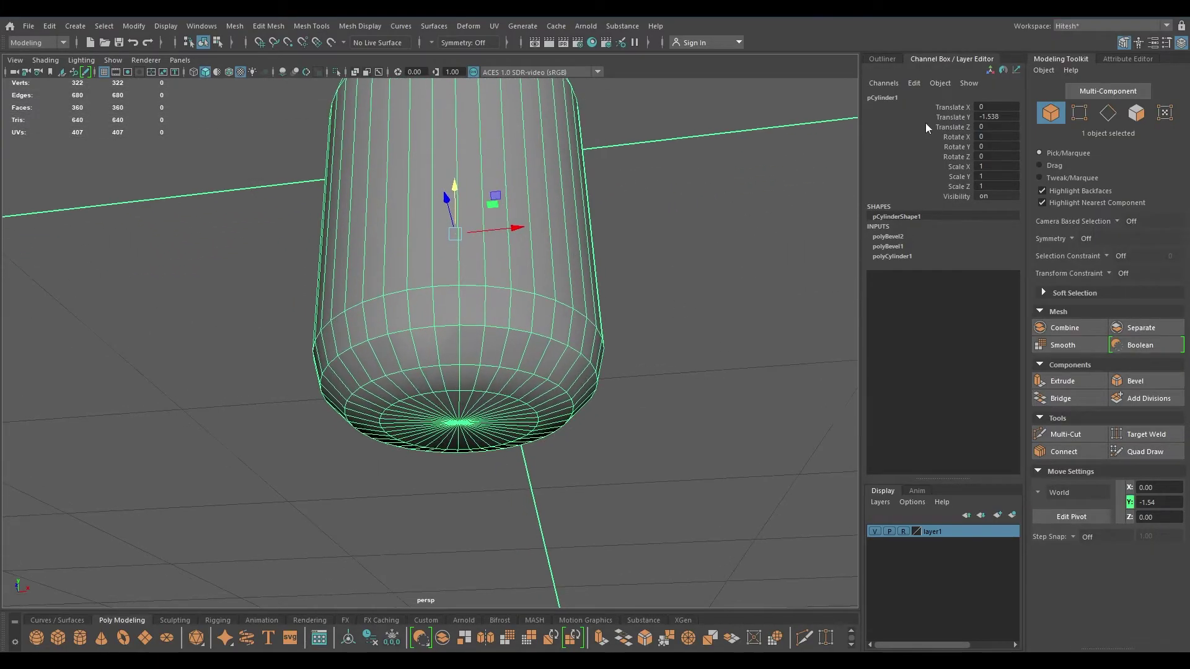
pyautogui.click(892, 237)
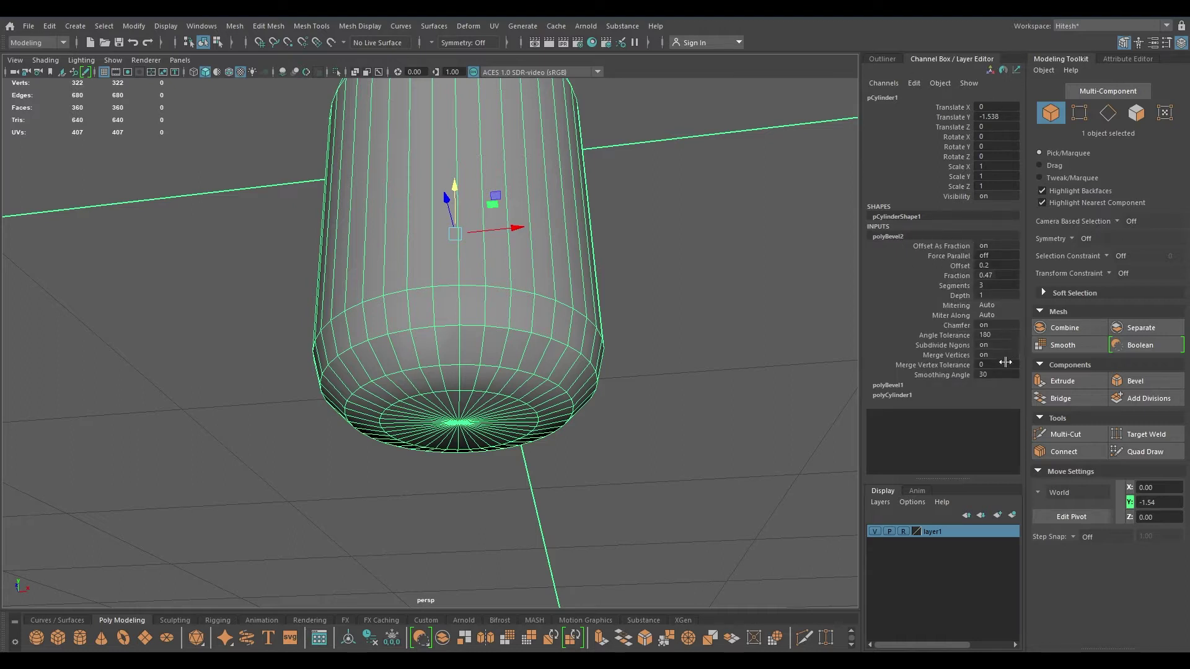
pyautogui.click(961, 285)
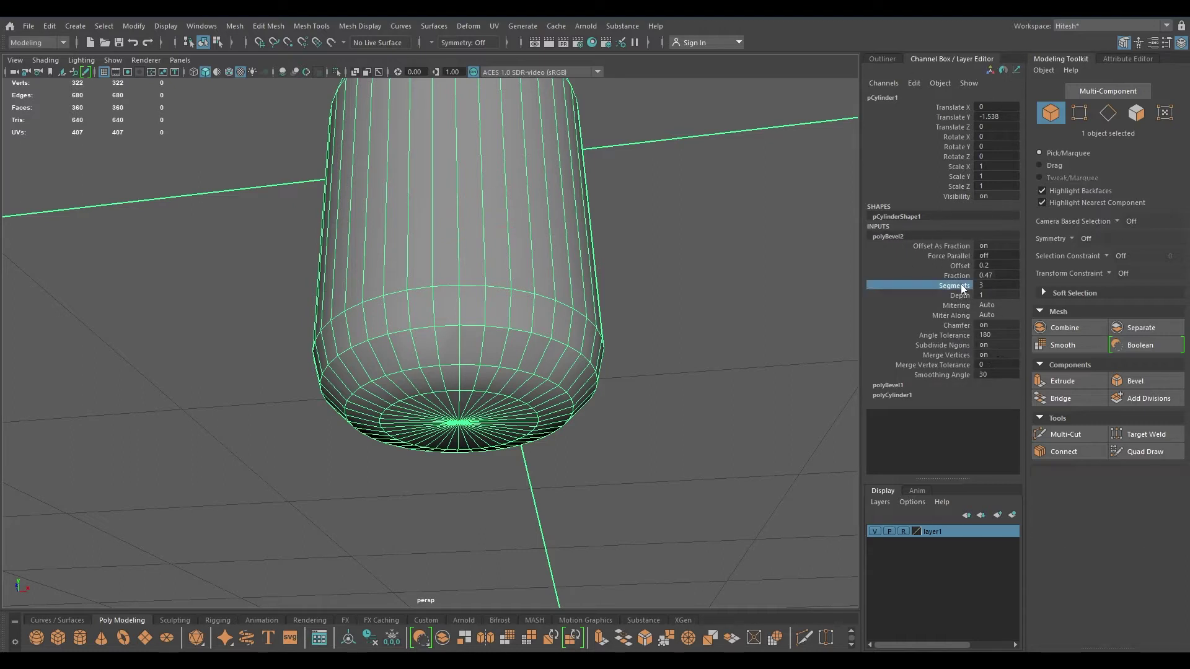
pyautogui.moveTo(761, 297); pyautogui.dragTo(809, 297, button='middle')
# Raise the shoulder bevel's segments to 4
pyautogui.keyDown('alt'); pyautogui.moveTo(805, 299); pyautogui.dragTo(636, 269); pyautogui.keyUp('alt')
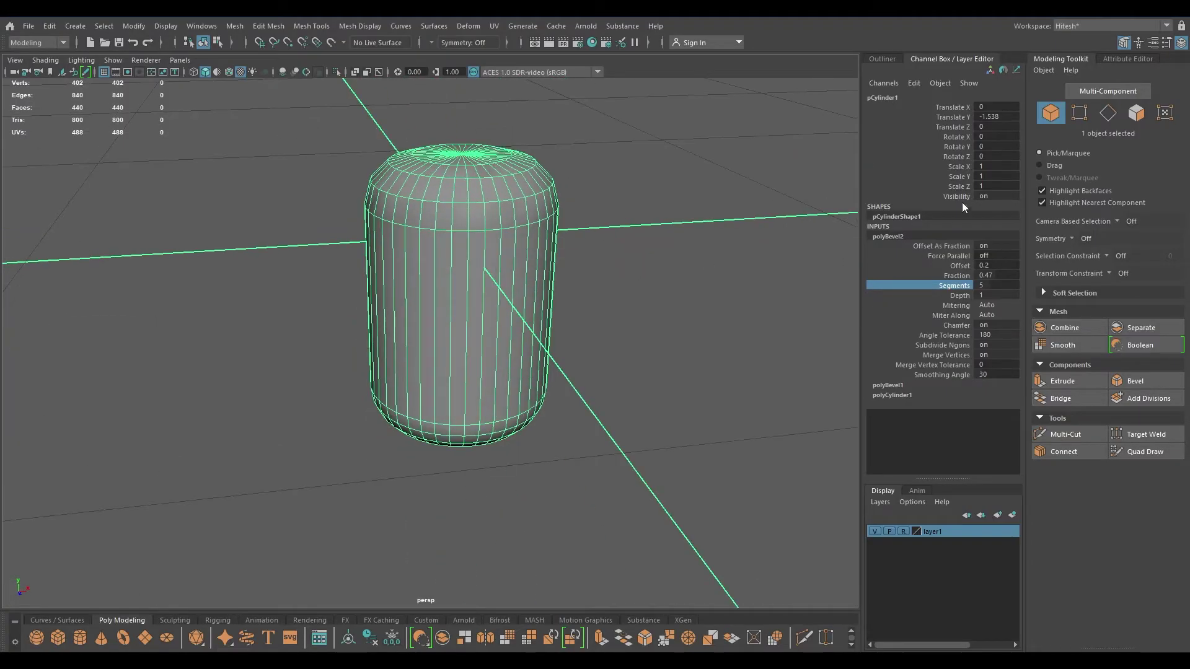
pyautogui.click(896, 384)
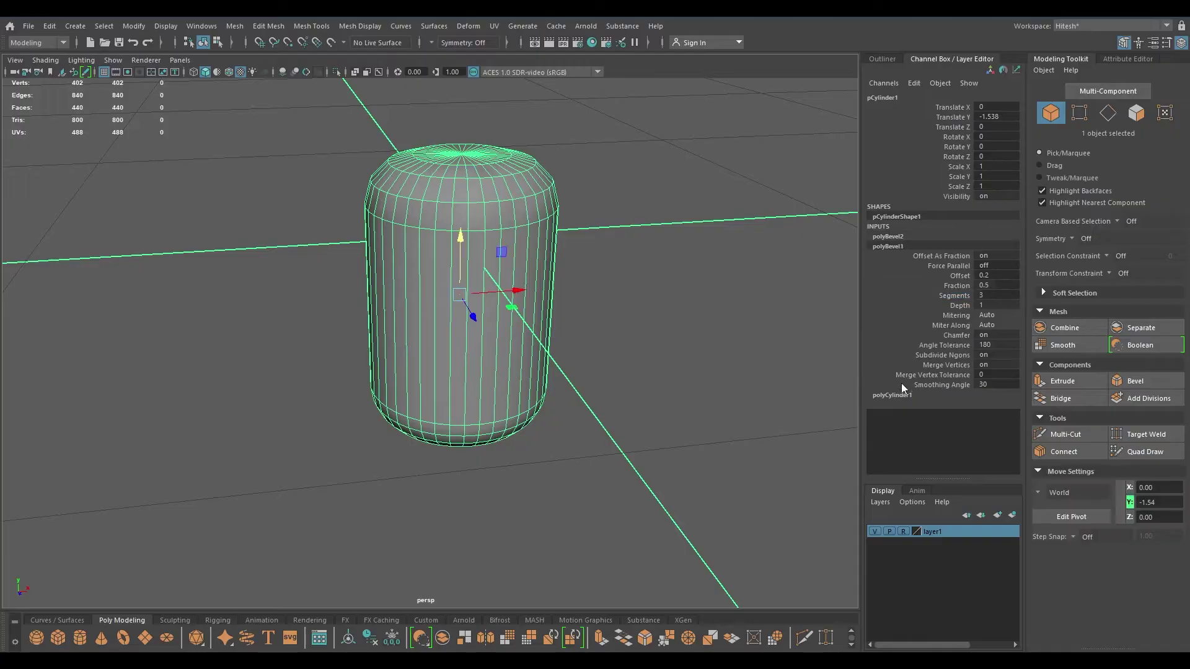
pyautogui.click(956, 295)
pyautogui.moveTo(660, 325); pyautogui.dragTo(678, 324, button='middle')
pyautogui.keyDown('alt'); pyautogui.moveTo(692, 290); pyautogui.dragTo(701, 251); pyautogui.keyUp('alt')
pyautogui.keyDown('alt'); pyautogui.moveTo(605, 353); pyautogui.dragTo(588, 332); pyautogui.keyUp('alt')
pyautogui.press('w')
# Try to extrude the bottle's top cap faces upward to form the neck, using the front view as reference
pyautogui.press('space')
pyautogui.scroll(1, 547, 357)
pyautogui.keyDown('alt'); pyautogui.moveTo(567, 219); pyautogui.dragTo(567, 271, button='middle'); pyautogui.keyUp('alt')
pyautogui.press('space')
pyautogui.moveTo(567, 271); pyautogui.dragTo(545, 310)
pyautogui.moveTo(598, 145); pyautogui.dragTo(598, 177, button='right')
pyautogui.moveTo(474, 259)
pyautogui.mouseDown()
pyautogui.moveTo(485, 240)
pyautogui.moveTo(480, 254)
pyautogui.moveTo(457, 245)
pyautogui.moveTo(510, 266)
pyautogui.moveTo(470, 207)
pyautogui.moveTo(477, 245)
pyautogui.mouseUp()
pyautogui.keyDown('alt'); pyautogui.moveTo(477, 245); pyautogui.dragTo(479, 320, button='middle'); pyautogui.keyUp('alt')
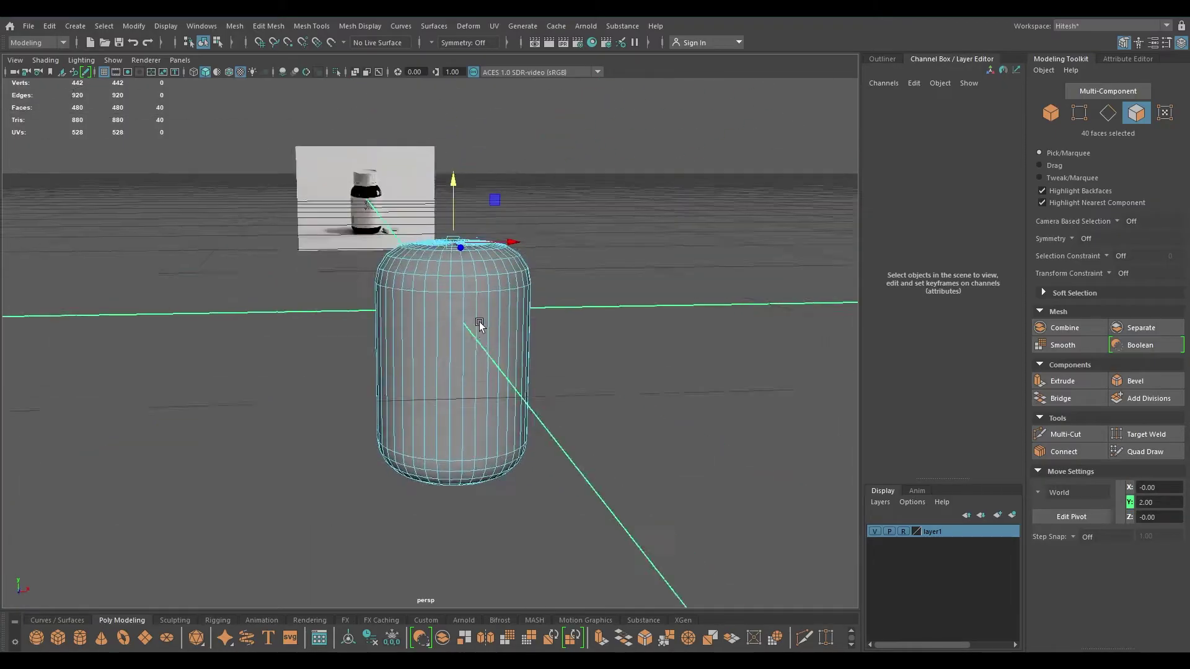
pyautogui.keyDown('alt'); pyautogui.moveTo(480, 321); pyautogui.dragTo(467, 333); pyautogui.keyUp('alt')
pyautogui.press('r')
pyautogui.press('w')
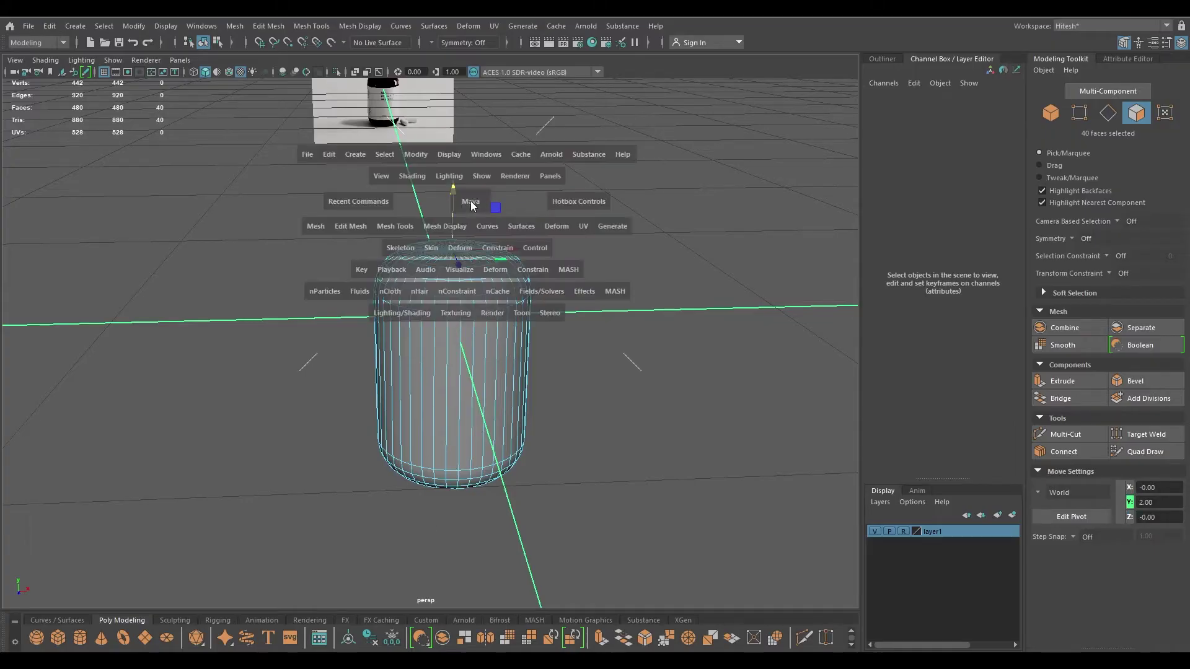
pyautogui.press('space')
pyautogui.moveTo(470, 200); pyautogui.dragTo(470, 231)
pyautogui.scroll(1, 471, 233)
pyautogui.keyDown('shift'); pyautogui.moveTo(444, 186); pyautogui.dragTo(443, 143); pyautogui.keyUp('shift')
pyautogui.hotkey('ctrl', 'z')
# Insert an edge loop around the bottle's shoulder just outside the flat top cap
pyautogui.press('space')
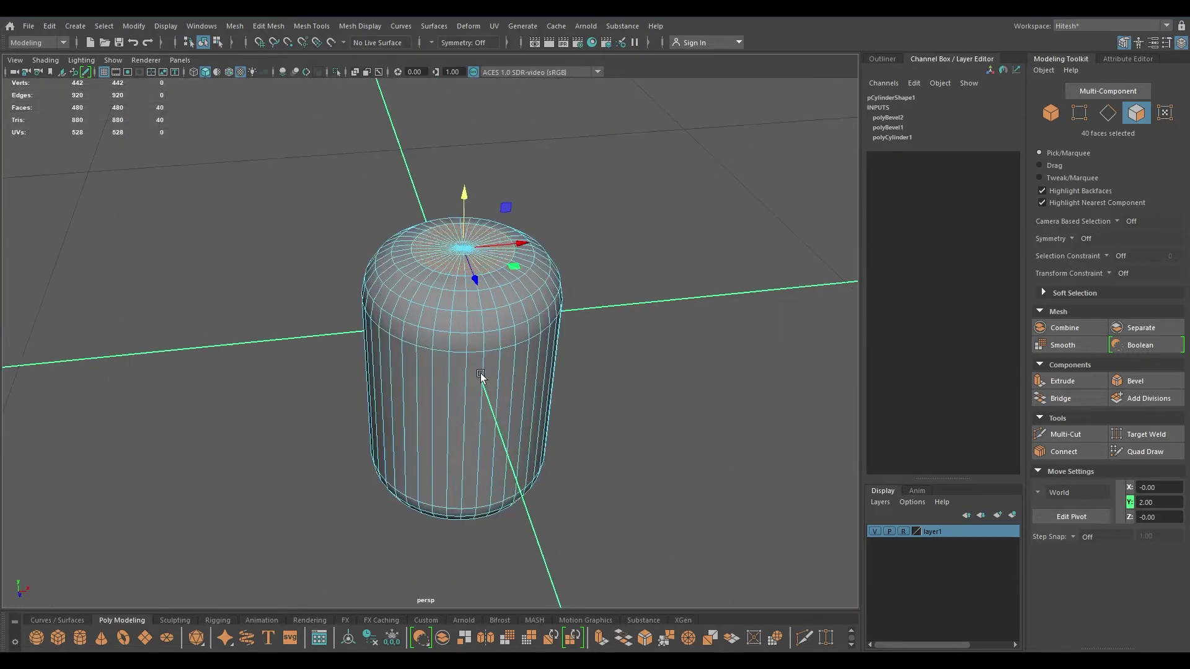
pyautogui.scroll(5, 442, 270)
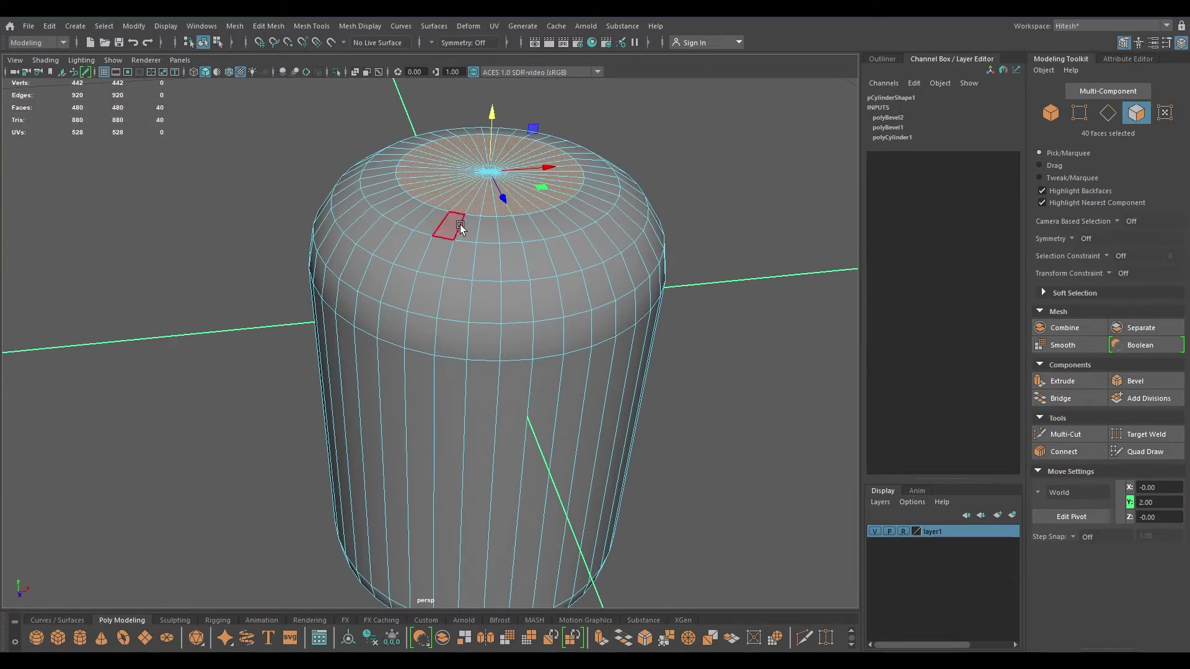
pyautogui.moveTo(461, 228); pyautogui.dragTo(338, 287, button='right')
pyautogui.click(457, 225)
# Select the top cap faces including the new ring and extrude them up to about Y 2.51 as the neck
pyautogui.moveTo(487, 195); pyautogui.dragTo(478, 214, button='right')
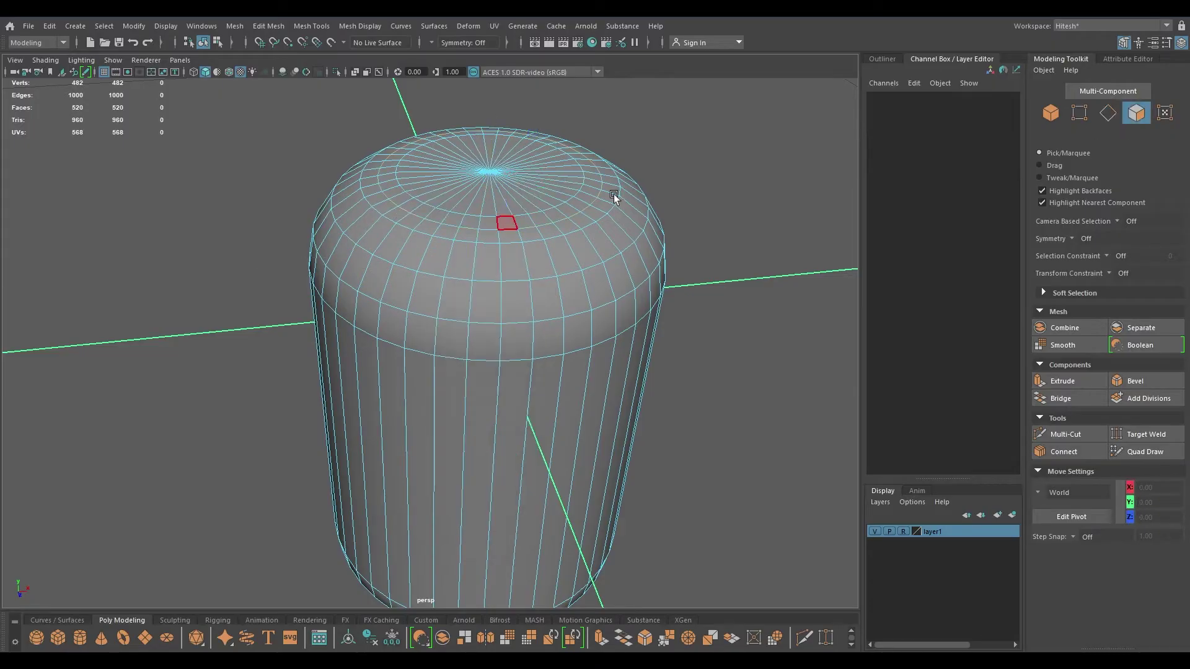
pyautogui.moveTo(550, 180)
pyautogui.mouseDown()
pyautogui.moveTo(464, 202)
pyautogui.moveTo(558, 223)
pyautogui.moveTo(432, 210)
pyautogui.mouseUp()
pyautogui.moveTo(550, 201); pyautogui.dragTo(562, 236)
pyautogui.press('space')
pyautogui.press('r')
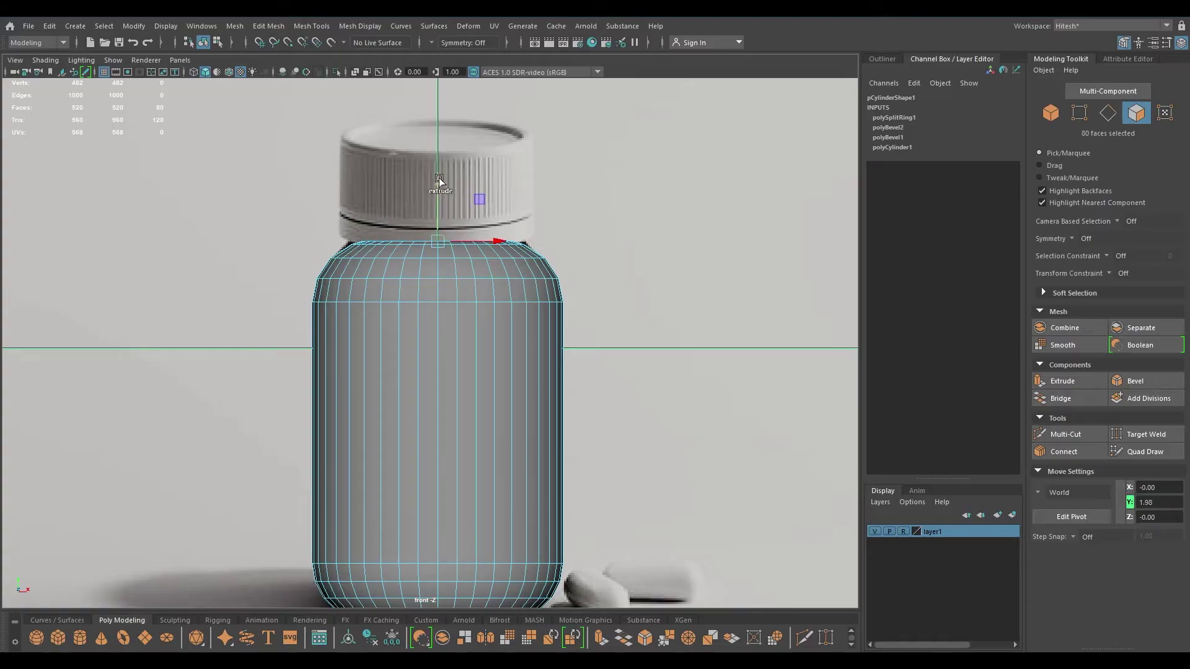
pyautogui.hotkey('ctrl', 'e')
pyautogui.keyDown('shift'); pyautogui.moveTo(444, 149); pyautogui.dragTo(447, 147); pyautogui.keyUp('shift')
# Delete the inner edge loop on the flat top of the neck
pyautogui.press('space')
pyautogui.moveTo(447, 211); pyautogui.dragTo(453, 166)
pyautogui.press('f')
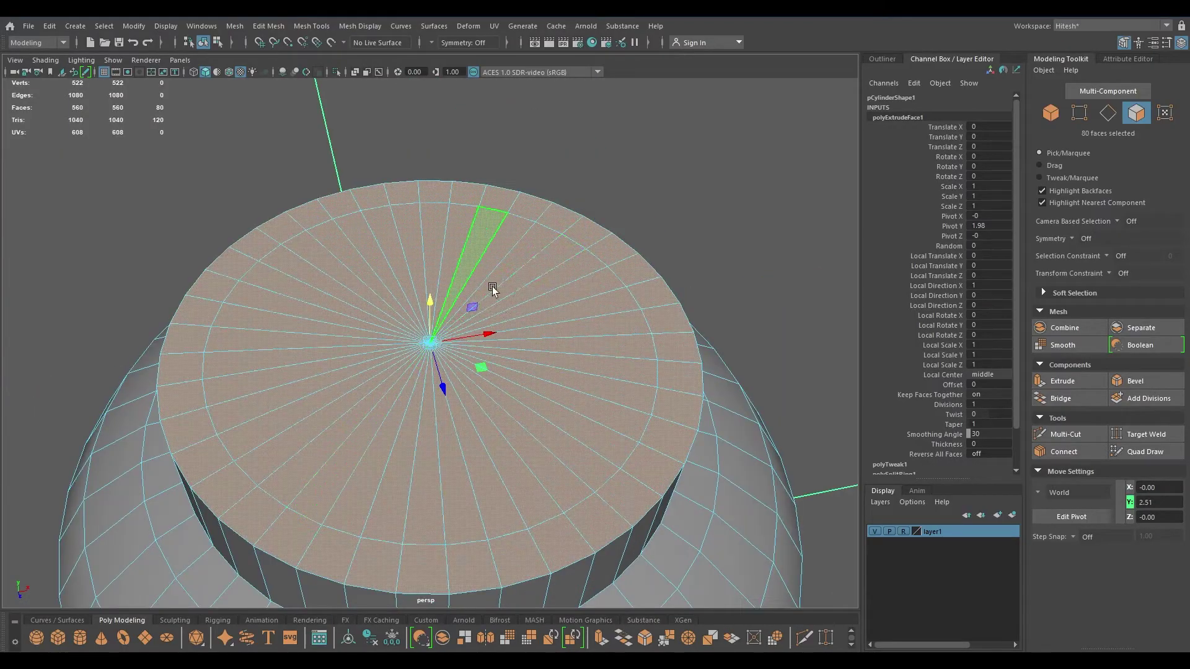
pyautogui.scroll(-6, 465, 164)
pyautogui.keyDown('alt'); pyautogui.moveTo(414, 276); pyautogui.dragTo(464, 223); pyautogui.keyUp('alt')
pyautogui.keyDown('alt'); pyautogui.moveTo(463, 298); pyautogui.dragTo(477, 161, button='middle'); pyautogui.keyUp('alt')
pyautogui.scroll(-3, 478, 210)
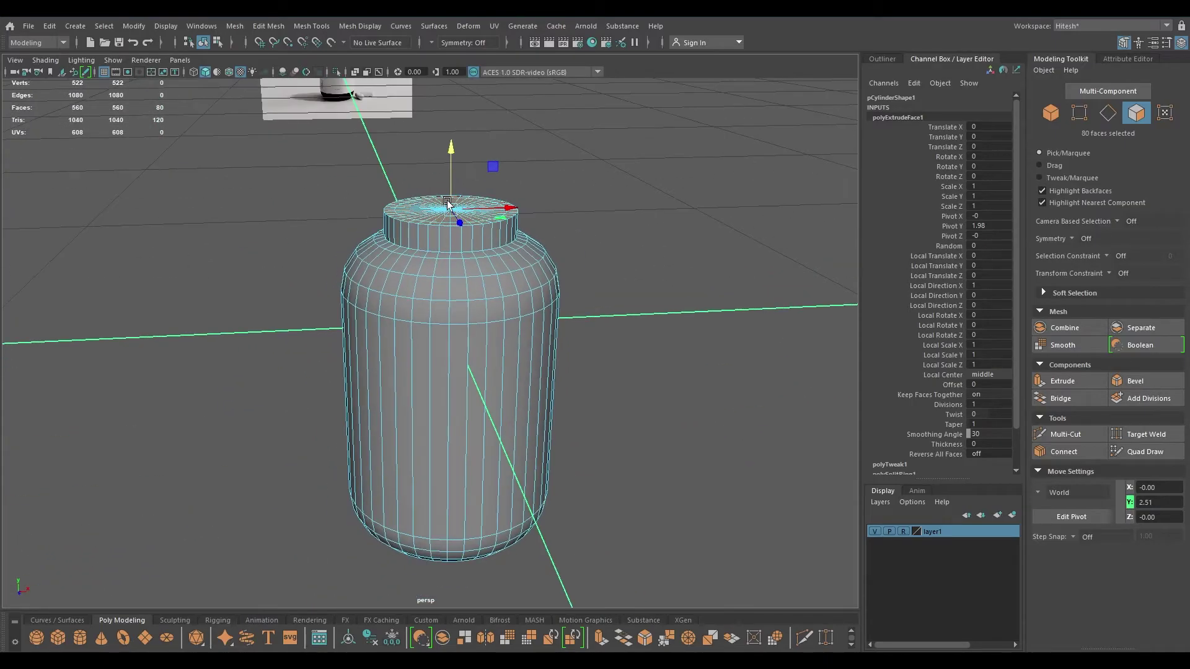
pyautogui.scroll(6, 483, 279)
pyautogui.keyDown('alt'); pyautogui.moveTo(484, 247); pyautogui.dragTo(484, 300, button='middle'); pyautogui.keyUp('alt')
pyautogui.keyDown('alt'); pyautogui.moveTo(471, 215); pyautogui.dragTo(438, 199); pyautogui.keyUp('alt')
pyautogui.moveTo(438, 200); pyautogui.dragTo(366, 221, button='right')
pyautogui.click(431, 205)
pyautogui.doubleClick(431, 205)
# Split the neck's vertical edge ring to add an edge loop around its middle
pyautogui.keyDown('alt'); pyautogui.moveTo(644, 213); pyautogui.dragTo(604, 160); pyautogui.keyUp('alt')
pyautogui.scroll(4, 495, 278)
pyautogui.click(422, 129)
pyautogui.keyDown('ctrl'); pyautogui.moveTo(425, 126); pyautogui.dragTo(254, 254, button='right'); pyautogui.keyUp('ctrl')
pyautogui.keyDown('alt'); pyautogui.moveTo(513, 197); pyautogui.dragTo(395, 260); pyautogui.keyUp('alt')
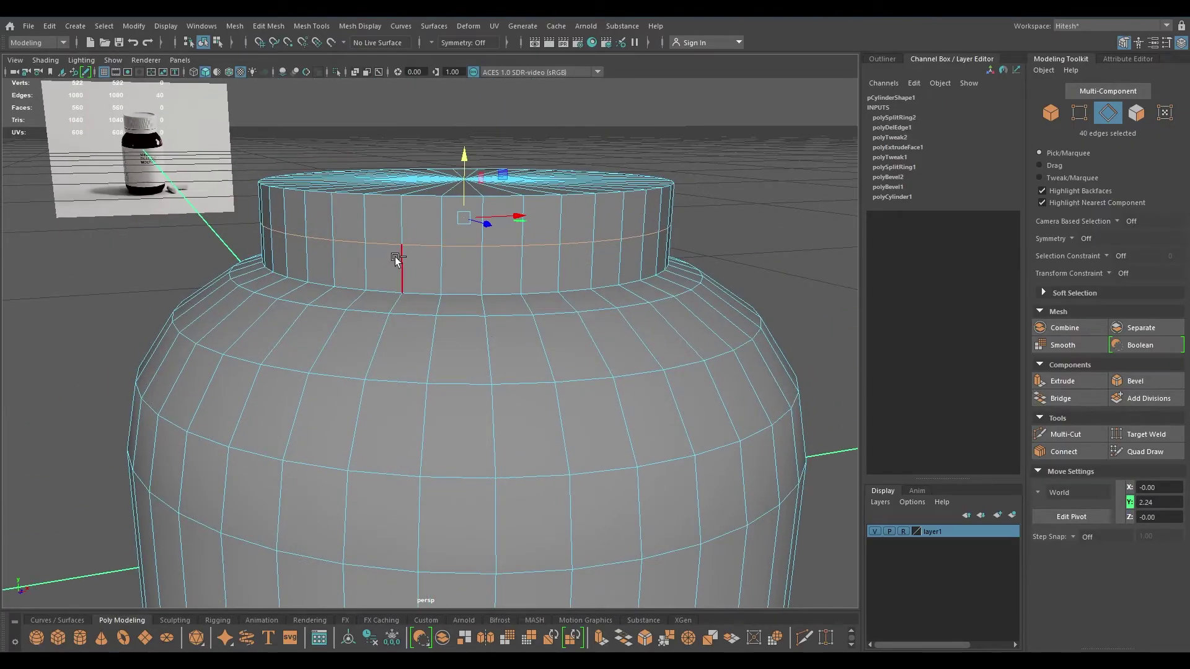
# Bevel the neck's middle edge loop with fraction 0.11 and move the resulting loops down toward the neck's base
pyautogui.hotkey('ctrl', 'b')
pyautogui.moveTo(600, 183); pyautogui.dragTo(574, 183)
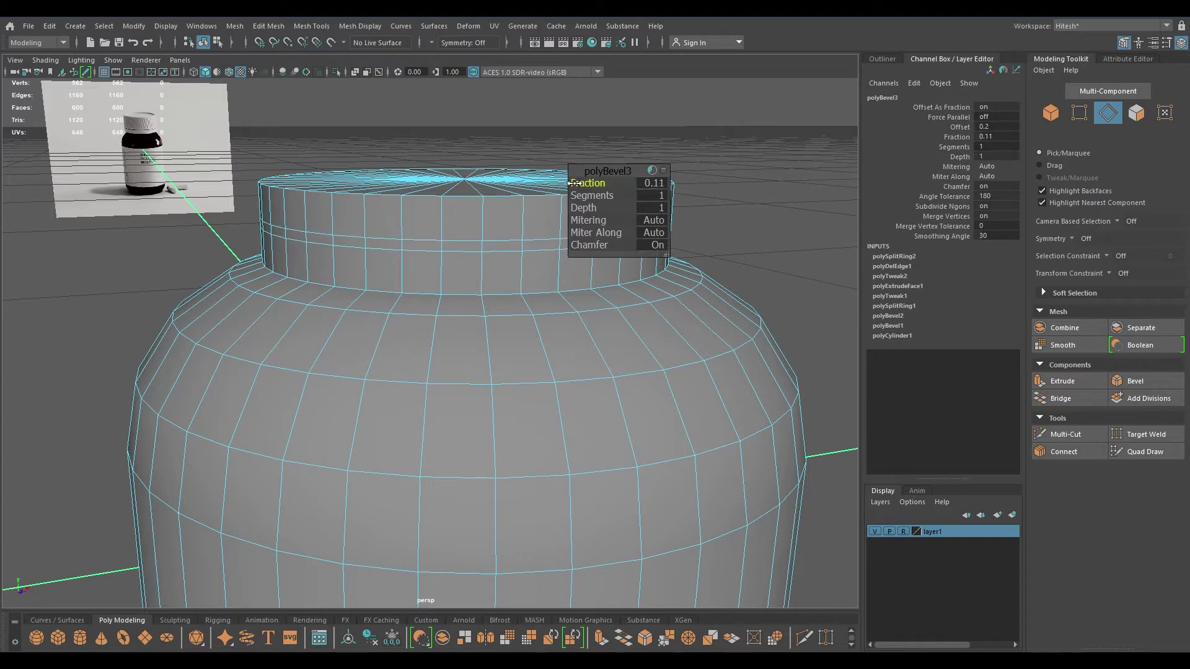
pyautogui.press('w')
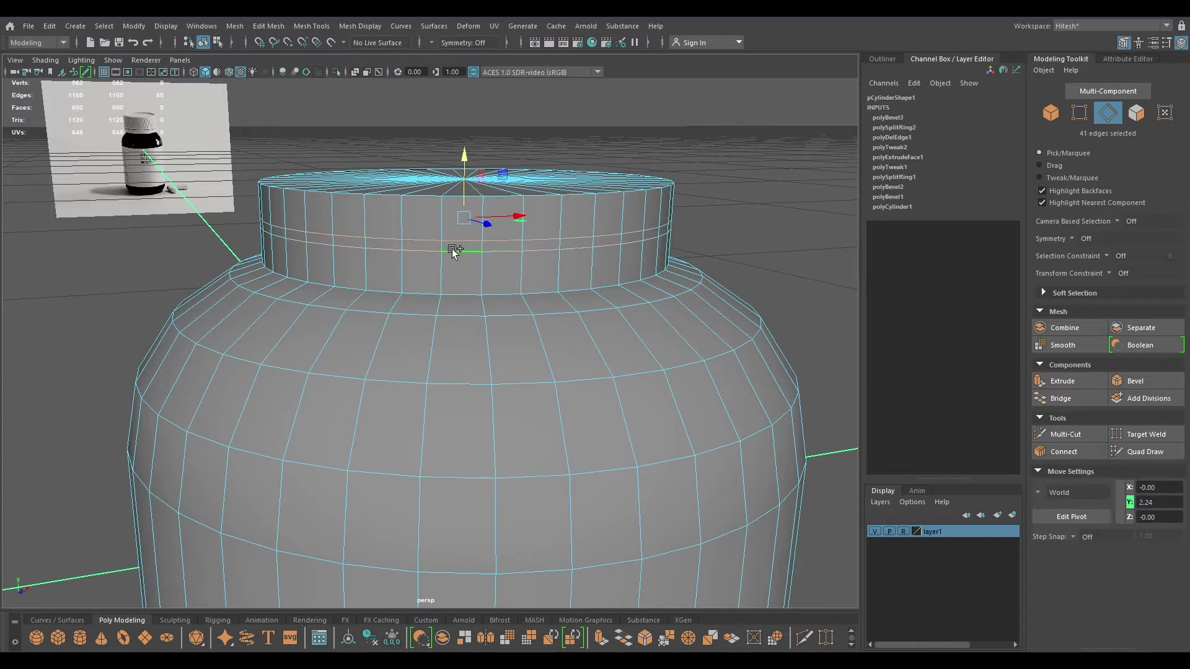
pyautogui.moveTo(468, 155); pyautogui.dragTo(471, 182)
# Delete all the cap faces on top of the neck to open the bottle's mouth
pyautogui.keyDown('alt'); pyautogui.moveTo(471, 177); pyautogui.dragTo(365, 127, button='right'); pyautogui.keyUp('alt')
pyautogui.keyDown('alt'); pyautogui.moveTo(361, 121); pyautogui.dragTo(325, 160); pyautogui.keyUp('alt')
pyautogui.moveTo(566, 161); pyautogui.dragTo(568, 167, button='right')
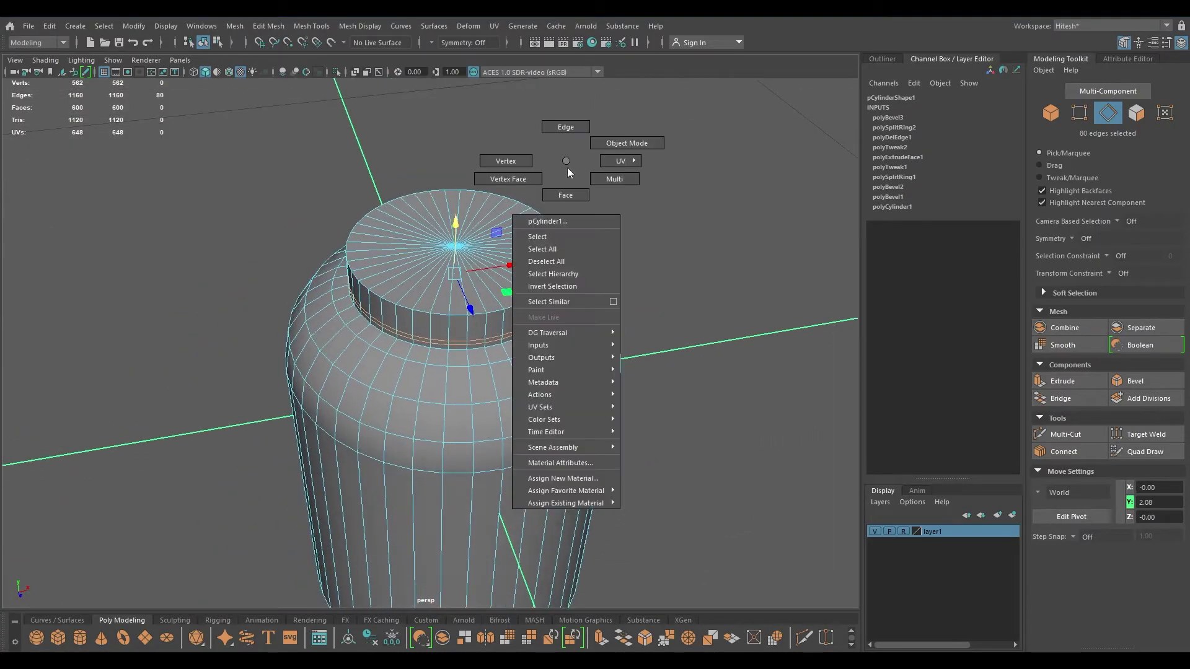
pyautogui.click(565, 195)
pyautogui.moveTo(434, 218)
pyautogui.mouseDown()
pyautogui.moveTo(452, 253)
pyautogui.moveTo(477, 242)
pyautogui.mouseUp()
pyautogui.press('Delete')
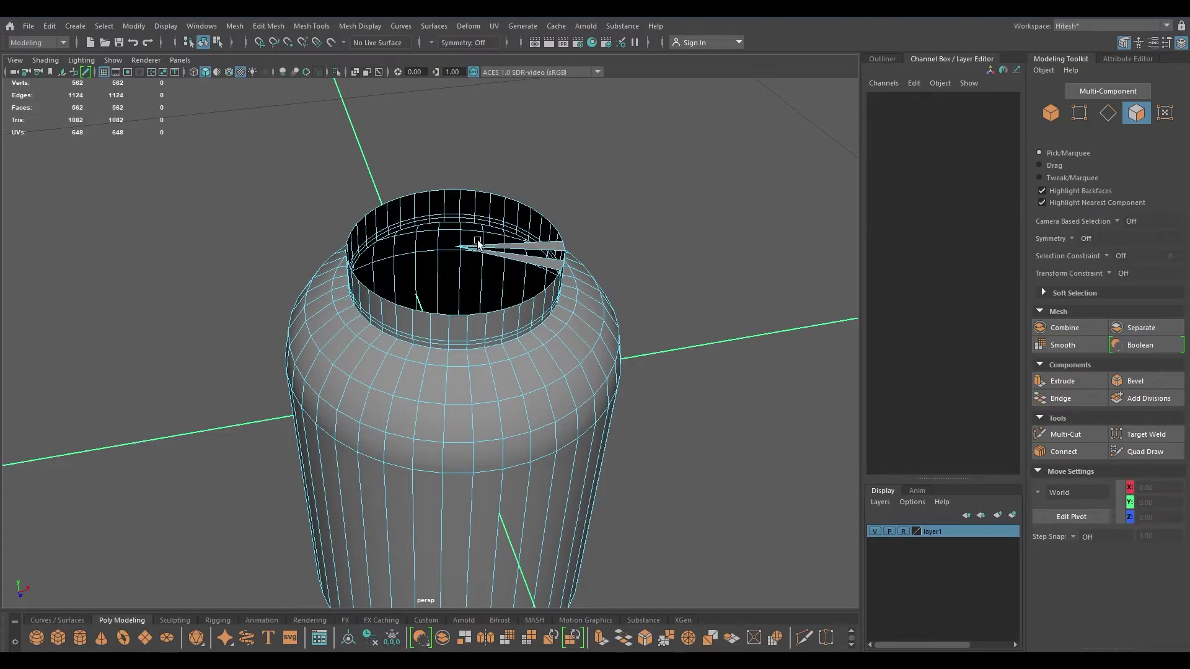
pyautogui.click(481, 246)
pyautogui.press('Delete')
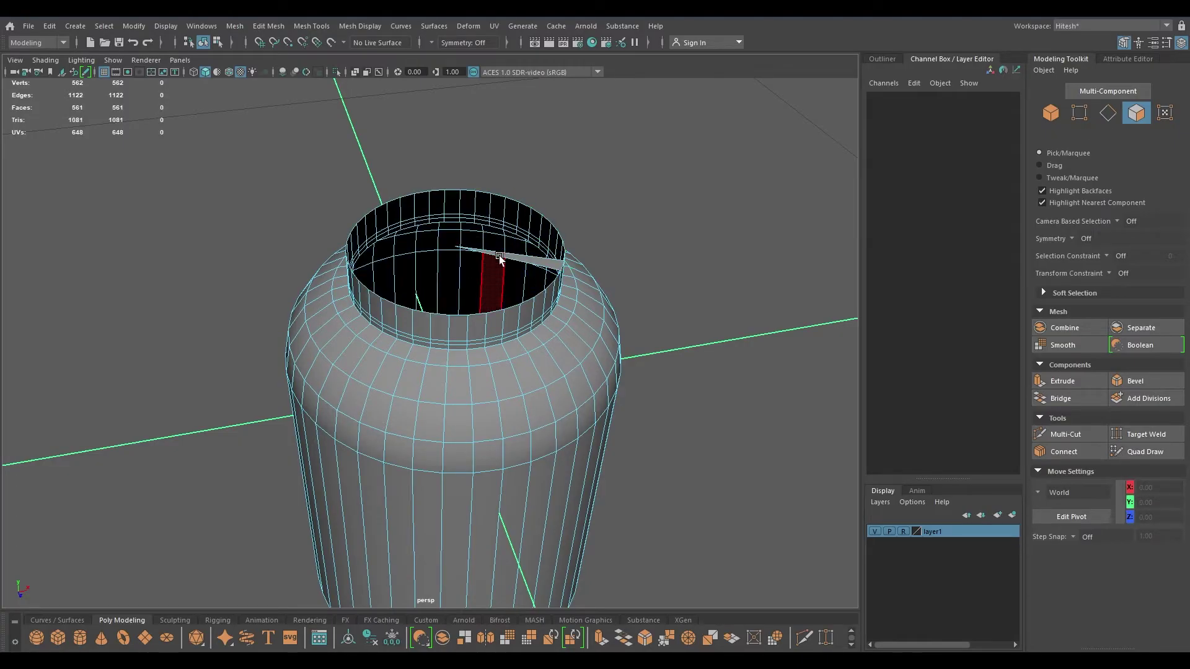
pyautogui.click(510, 257)
pyautogui.press('Delete')
# Extrude the whole bottle mesh with a thickness of -0.15 to give its walls depth
pyautogui.keyDown('alt'); pyautogui.moveTo(660, 250); pyautogui.dragTo(433, 291); pyautogui.keyUp('alt')
pyautogui.moveTo(432, 293); pyautogui.dragTo(486, 270, button='right')
pyautogui.click(682, 225)
pyautogui.scroll(-3, 622, 196)
pyautogui.keyDown('alt'); pyautogui.moveTo(623, 194); pyautogui.dragTo(512, 227); pyautogui.keyUp('alt')
pyautogui.click(531, 269)
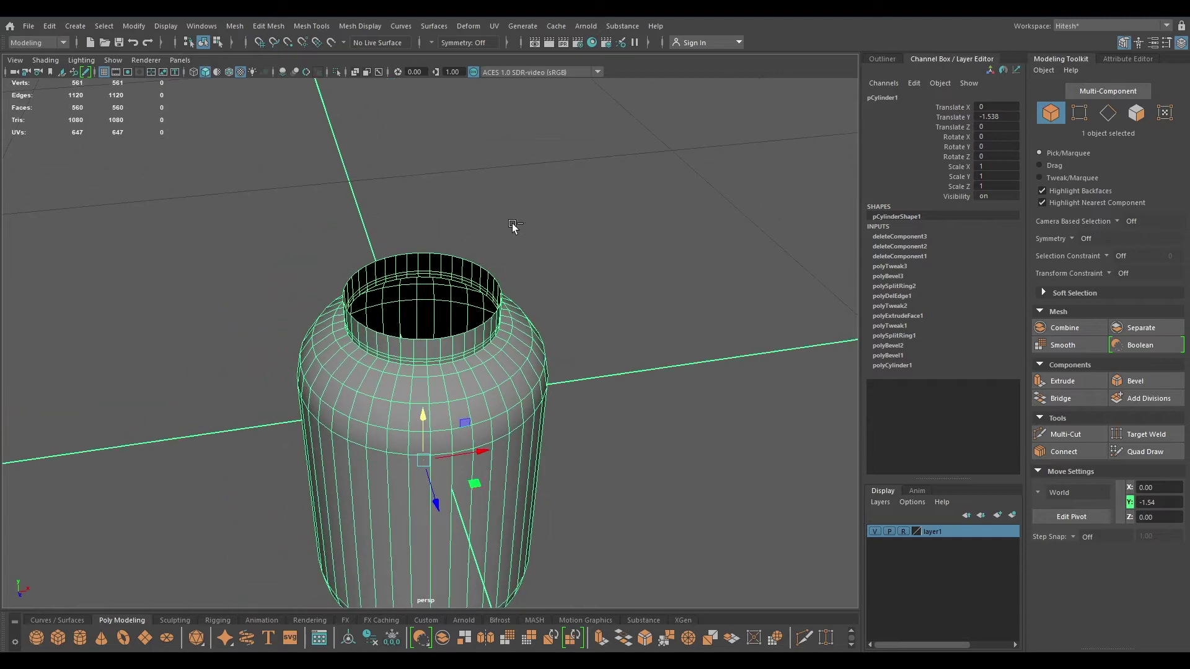
pyautogui.hotkey('ctrl', 'e')
pyautogui.moveTo(593, 178); pyautogui.dragTo(583, 180)
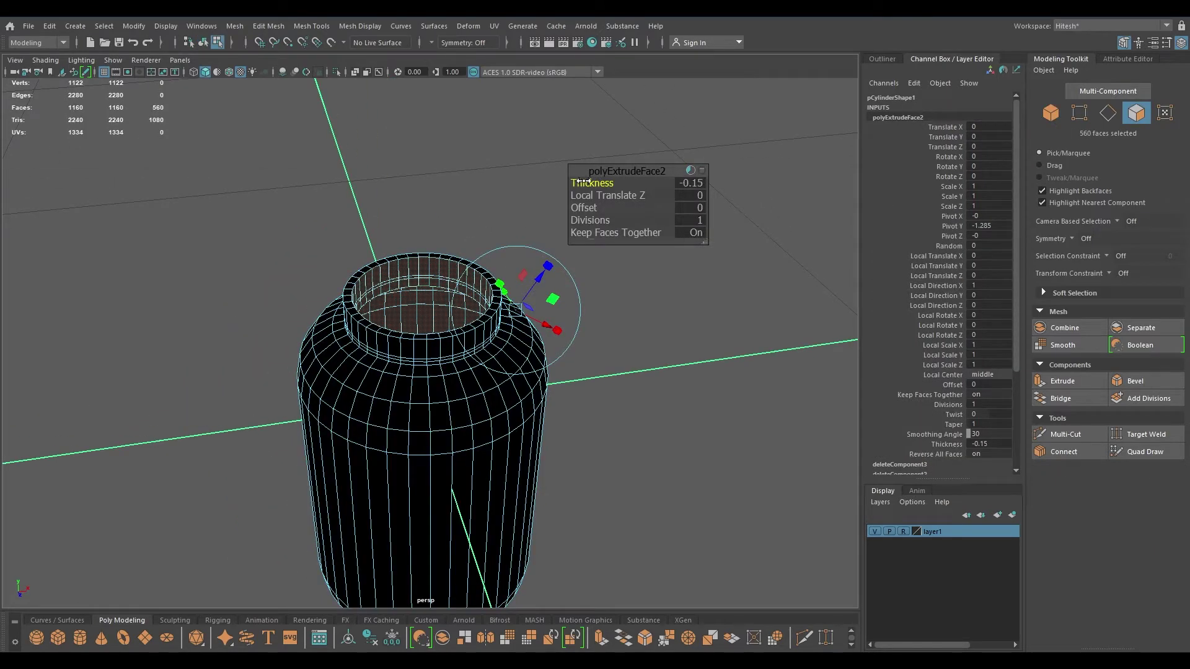
pyautogui.press('w')
# Reverse the bottle mesh's face normals and deselect it
pyautogui.moveTo(370, 213); pyautogui.dragTo(434, 189, button='right')
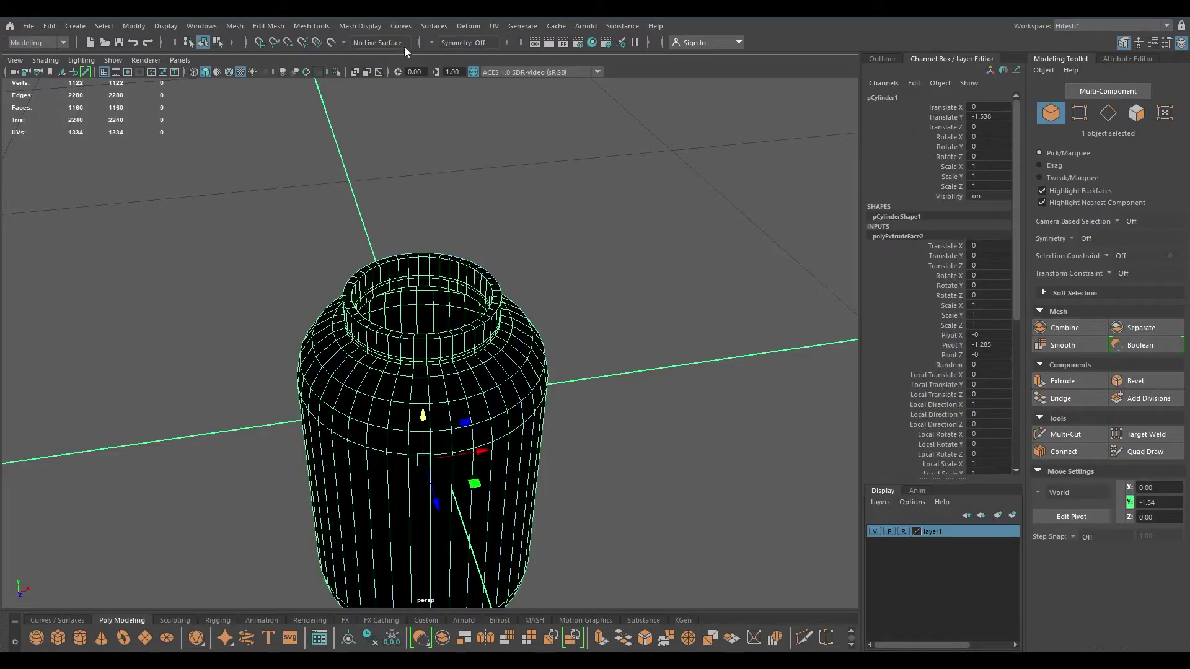
pyautogui.click(372, 27)
pyautogui.click(386, 87)
pyautogui.click(521, 260)
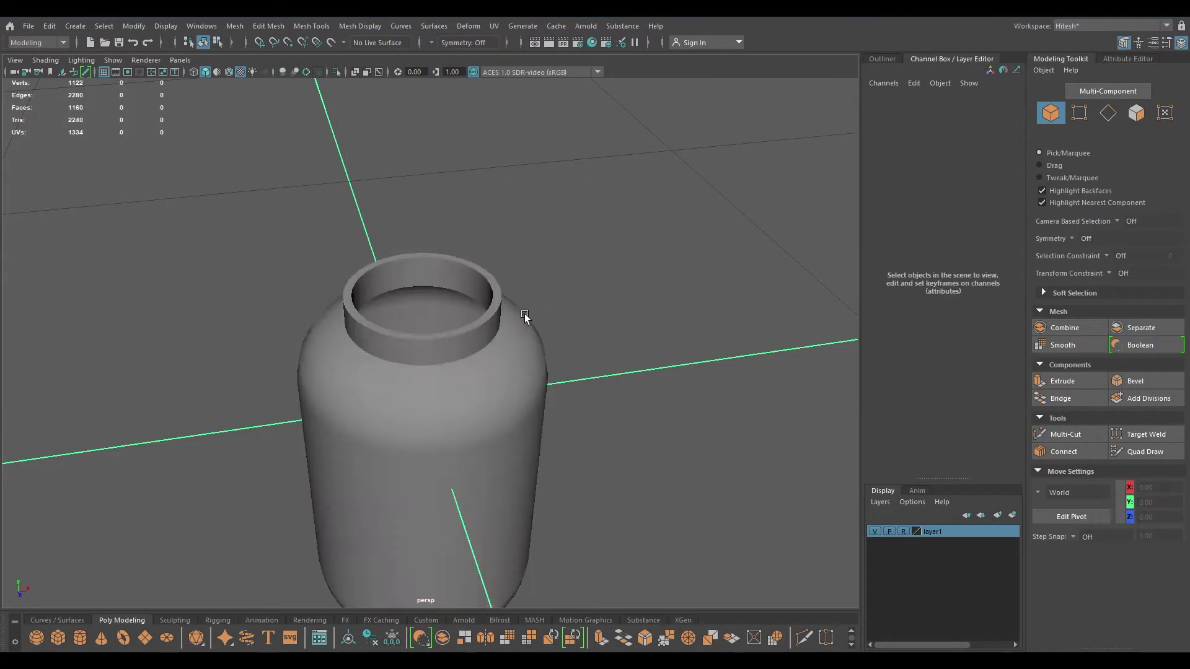
# Extrude the narrow face loop around the neck's base outward with a thickness of 0.06 to form a raised ring
pyautogui.keyDown('alt'); pyautogui.moveTo(546, 443); pyautogui.dragTo(556, 381); pyautogui.keyUp('alt')
pyautogui.scroll(4, 425, 314)
pyautogui.click(395, 308)
pyautogui.moveTo(396, 307); pyautogui.dragTo(396, 331, button='right')
pyautogui.doubleClick(396, 331)
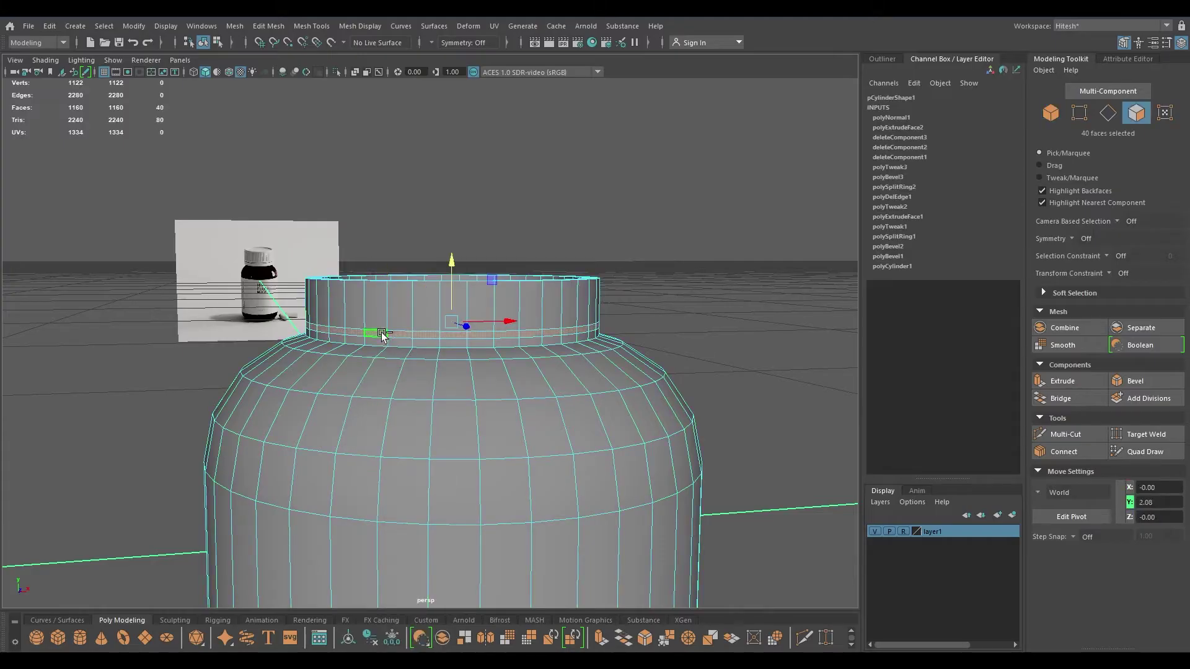
pyautogui.hotkey('ctrl', 'e')
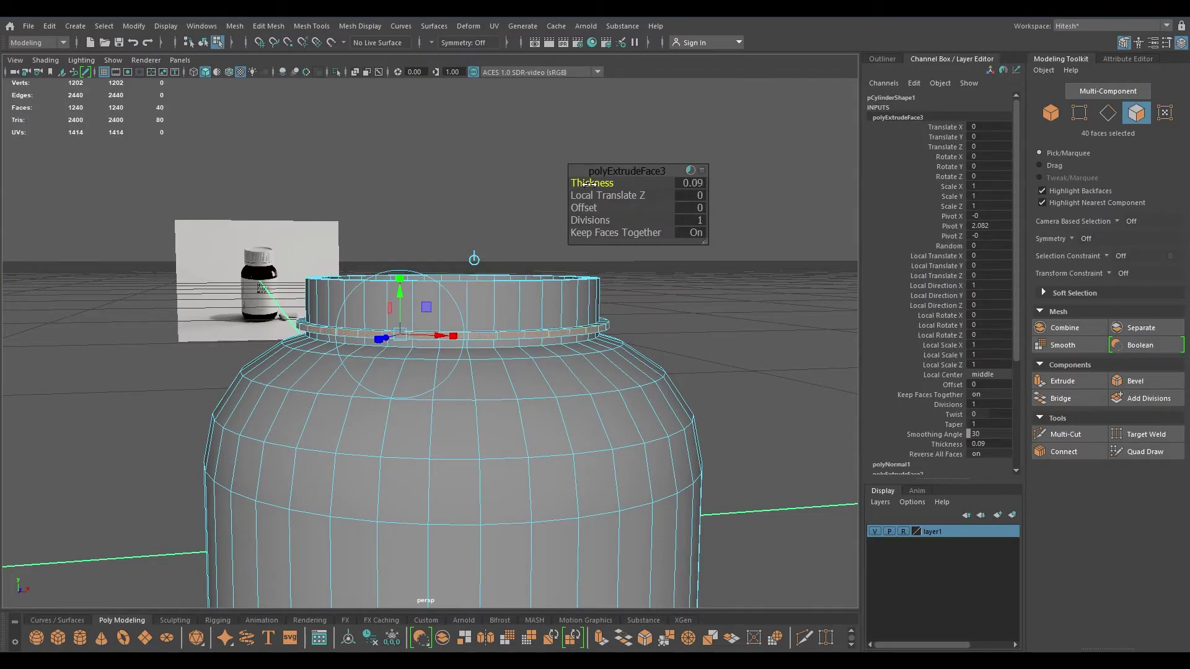
pyautogui.keyDown('alt'); pyautogui.moveTo(587, 183); pyautogui.dragTo(404, 231); pyautogui.keyUp('alt')
pyautogui.press('w')
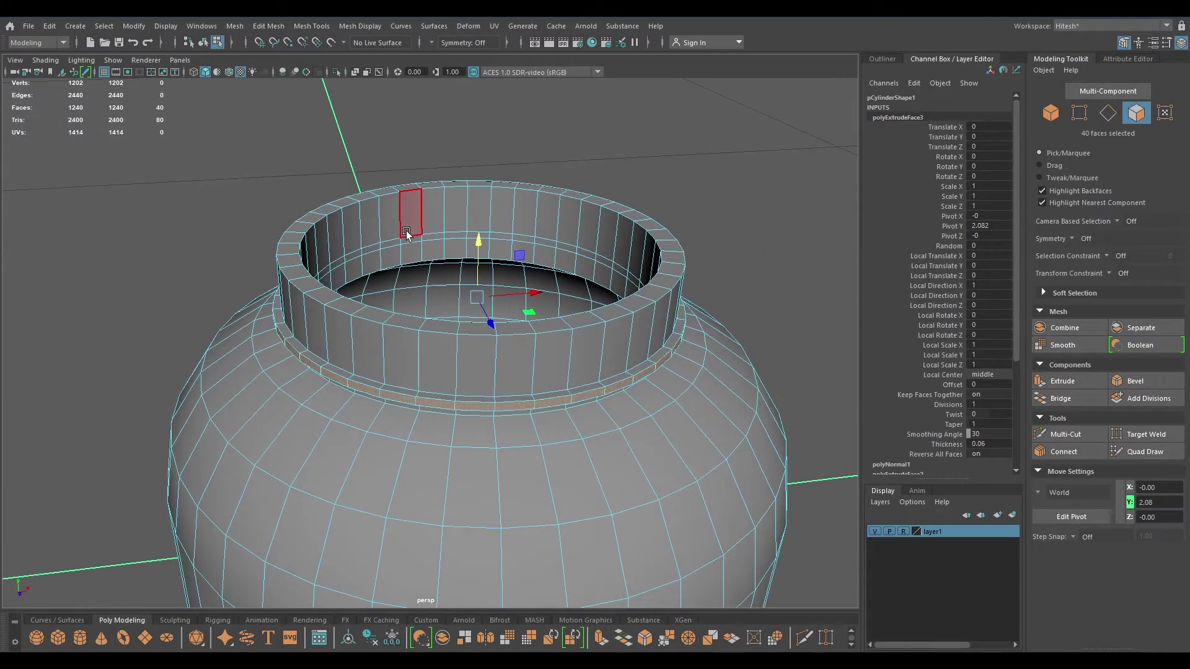
# Delete the two closely spaced edge loops on the inside wall of the neck
pyautogui.press('F10')
pyautogui.doubleClick(405, 238)
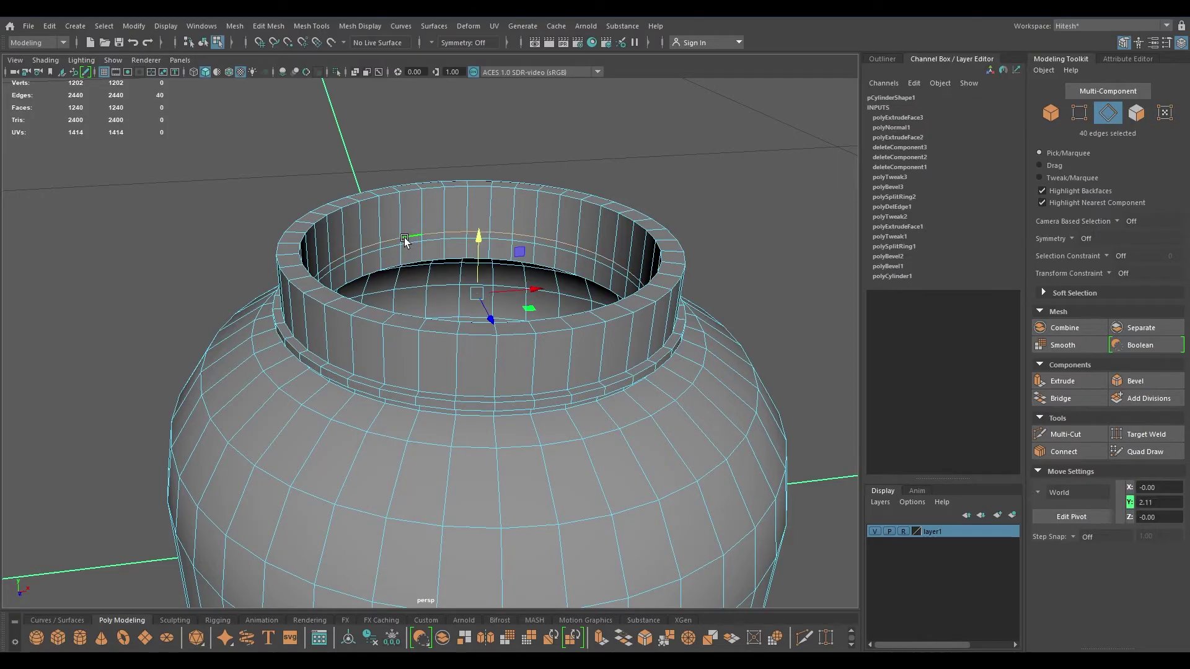
pyautogui.keyDown('shift'); pyautogui.moveTo(409, 241); pyautogui.dragTo(419, 360, button='right'); pyautogui.keyUp('shift')
pyautogui.keyDown('alt'); pyautogui.moveTo(419, 360); pyautogui.dragTo(475, 329); pyautogui.keyUp('alt')
pyautogui.keyDown('alt'); pyautogui.moveTo(475, 329); pyautogui.dragTo(404, 300, button='right'); pyautogui.keyUp('alt')
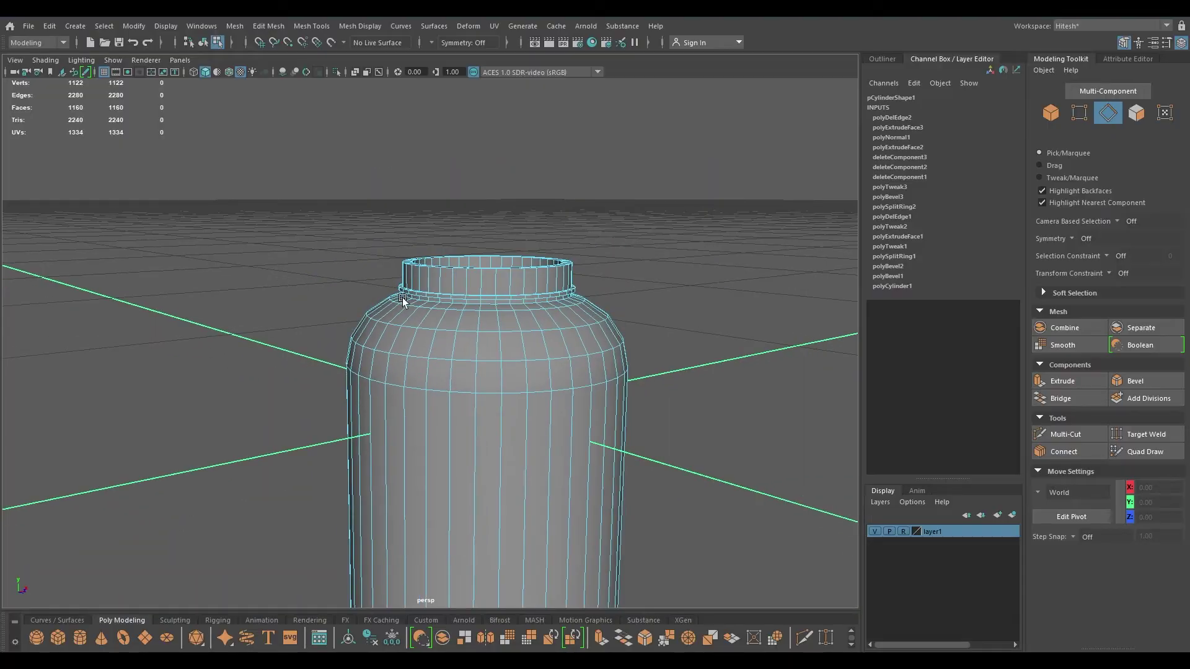
# Bevel the inner and outer edge loops of the neck's rim with Chamfer off and a fraction below 0.5
pyautogui.keyDown('alt'); pyautogui.moveTo(395, 389); pyautogui.dragTo(364, 261, button='middle'); pyautogui.keyUp('alt')
pyautogui.keyDown('alt'); pyautogui.moveTo(364, 260); pyautogui.dragTo(409, 335); pyautogui.keyUp('alt')
pyautogui.keyDown('alt'); pyautogui.moveTo(409, 334); pyautogui.dragTo(355, 170, button='right'); pyautogui.keyUp('alt')
pyautogui.keyDown('alt'); pyautogui.moveTo(355, 170); pyautogui.dragTo(356, 295, button='middle'); pyautogui.keyUp('alt')
pyautogui.keyDown('alt'); pyautogui.moveTo(356, 295); pyautogui.dragTo(261, 291); pyautogui.keyUp('alt')
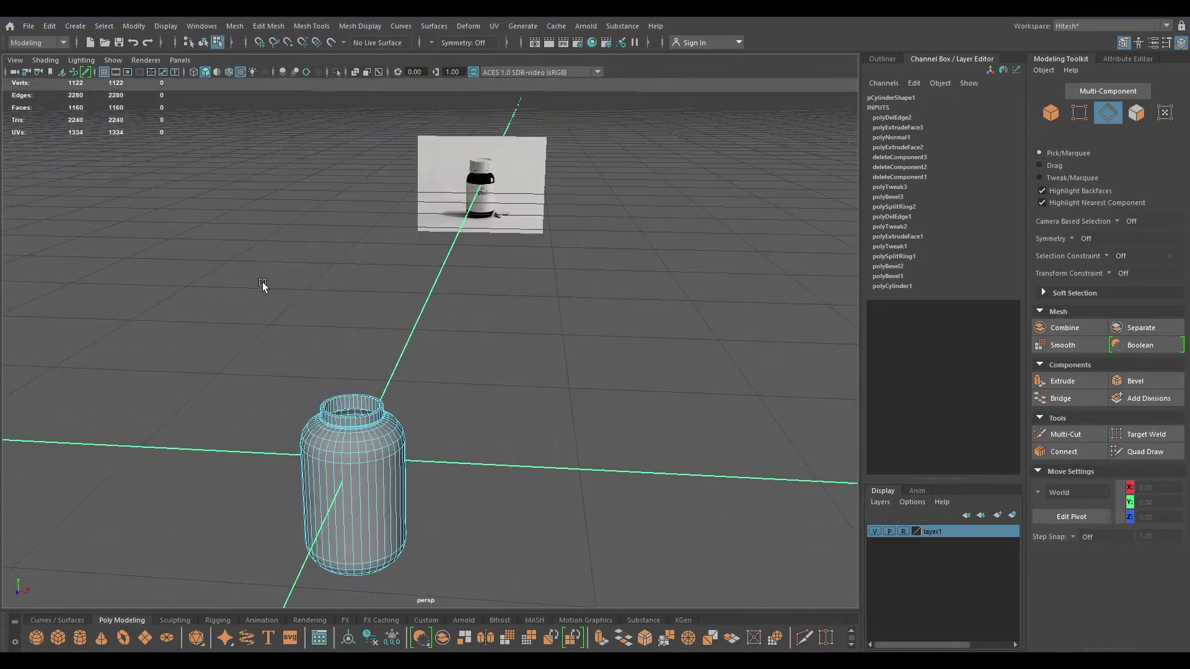
pyautogui.scroll(8, 511, 276)
pyautogui.keyDown('alt'); pyautogui.moveTo(511, 277); pyautogui.dragTo(471, 393, button='middle'); pyautogui.keyUp('alt')
pyautogui.moveTo(431, 285); pyautogui.dragTo(424, 250, button='right')
pyautogui.keyDown('alt'); pyautogui.moveTo(421, 251); pyautogui.dragTo(413, 281); pyautogui.keyUp('alt')
pyautogui.scroll(4, 414, 284)
pyautogui.keyDown('alt'); pyautogui.moveTo(409, 377); pyautogui.dragTo(372, 385); pyautogui.keyUp('alt')
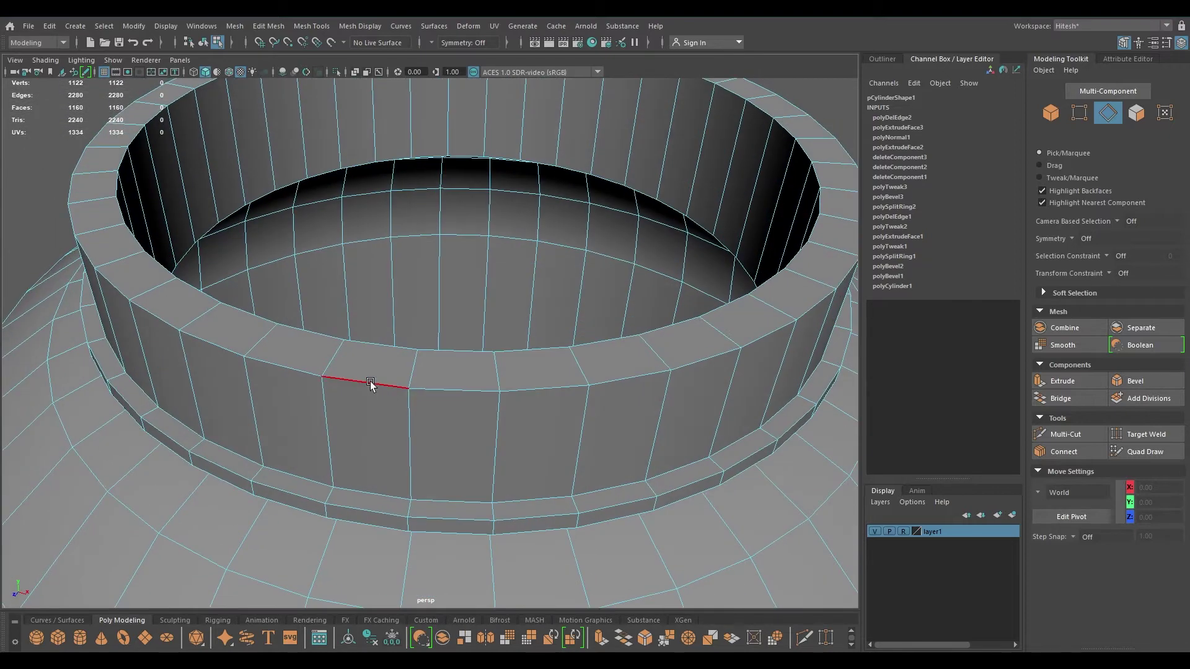
pyautogui.doubleClick(372, 384)
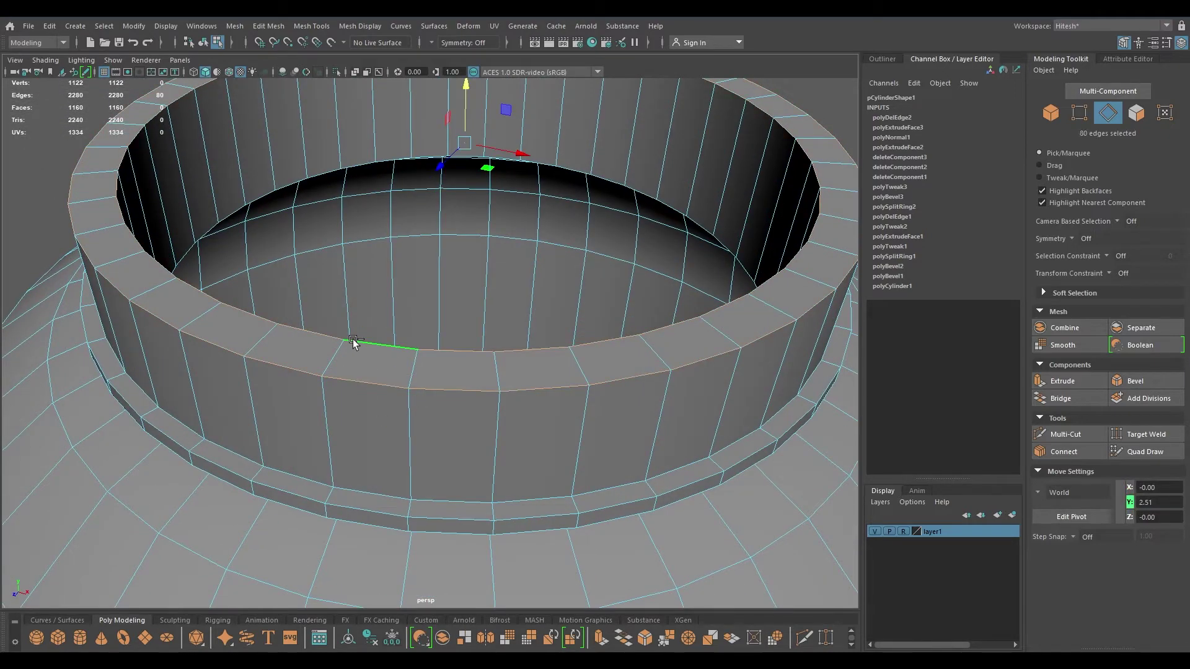
pyautogui.hotkey('ctrl', 'b')
pyautogui.moveTo(575, 245); pyautogui.dragTo(99, 261)
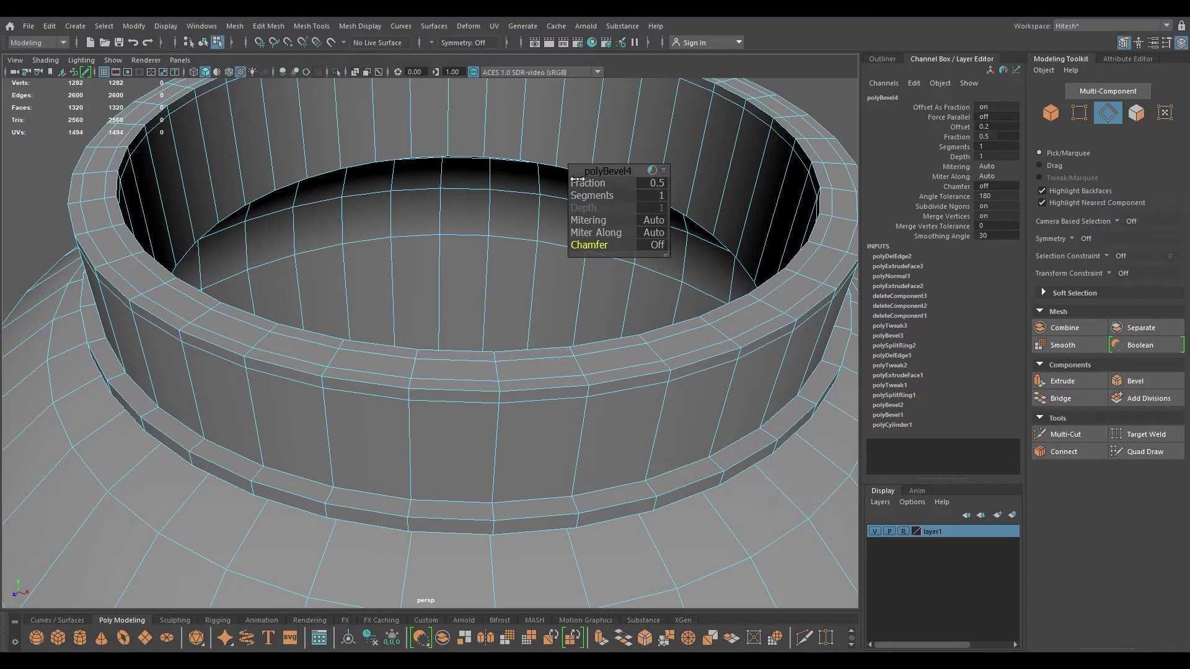
pyautogui.moveTo(578, 183); pyautogui.dragTo(561, 182)
pyautogui.press('w')
# Bevel the edge loops of the raised neck ring, the neck's base and its inner lower edge with Chamfer off and a reduced fraction
pyautogui.keyDown('alt'); pyautogui.moveTo(189, 400); pyautogui.dragTo(152, 362); pyautogui.keyUp('alt')
pyautogui.keyDown('alt'); pyautogui.moveTo(151, 361); pyautogui.dragTo(303, 328, button='middle'); pyautogui.keyUp('alt')
pyautogui.scroll(4, 303, 328)
pyautogui.doubleClick(428, 239)
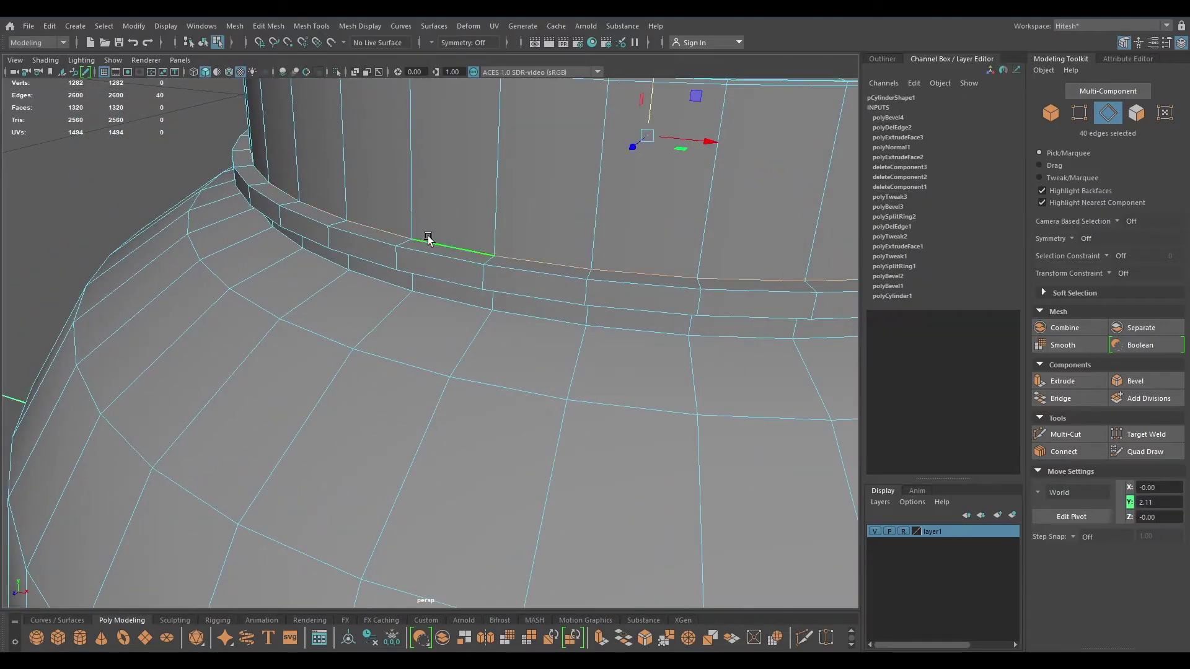
pyautogui.keyDown('alt'); pyautogui.moveTo(405, 278); pyautogui.dragTo(409, 205); pyautogui.keyUp('alt')
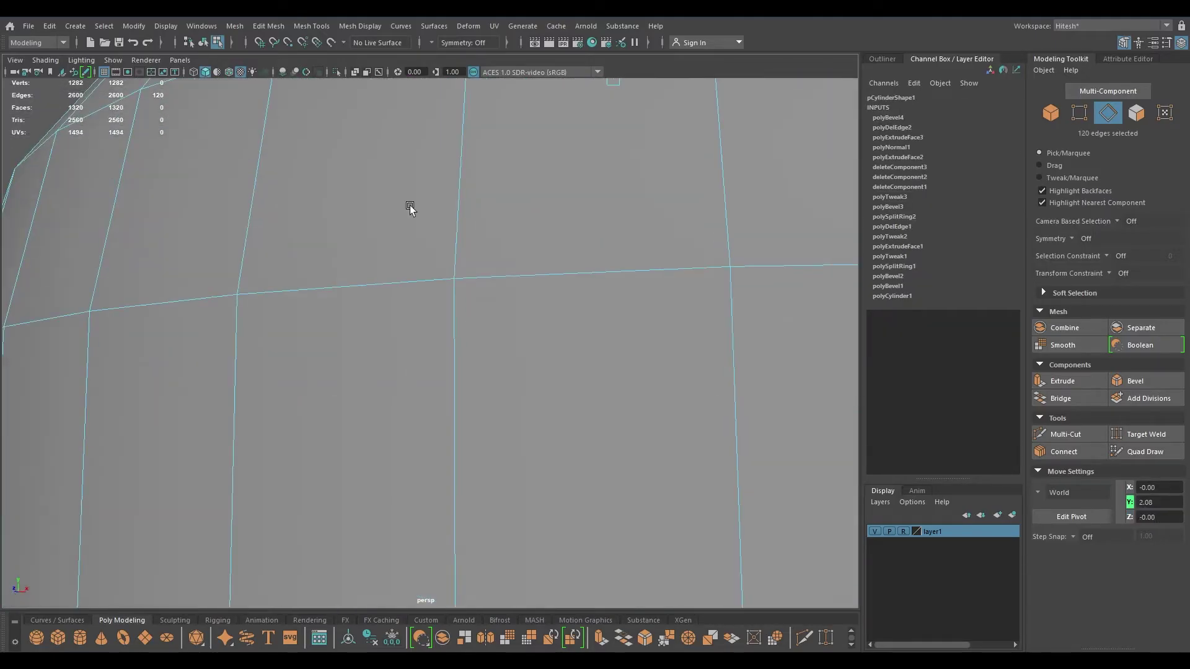
pyautogui.scroll(-5, 409, 205)
pyautogui.keyDown('alt'); pyautogui.moveTo(409, 204); pyautogui.dragTo(396, 361, button='middle'); pyautogui.keyUp('alt')
pyautogui.keyDown('alt'); pyautogui.moveTo(396, 361); pyautogui.dragTo(396, 344); pyautogui.keyUp('alt')
pyautogui.keyDown('alt'); pyautogui.moveTo(425, 244); pyautogui.dragTo(425, 259); pyautogui.keyUp('alt')
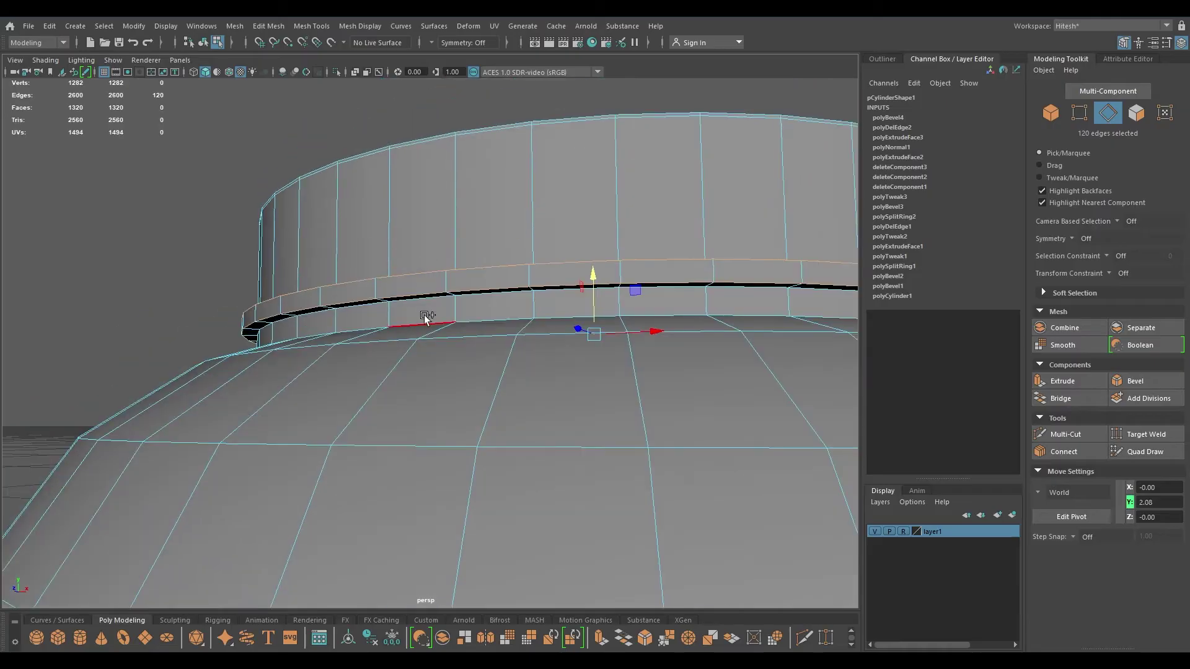
pyautogui.keyDown('shift'); pyautogui.doubleClick(426, 309); pyautogui.keyUp('shift')
pyautogui.keyDown('alt'); pyautogui.moveTo(427, 308); pyautogui.dragTo(394, 403); pyautogui.keyUp('alt')
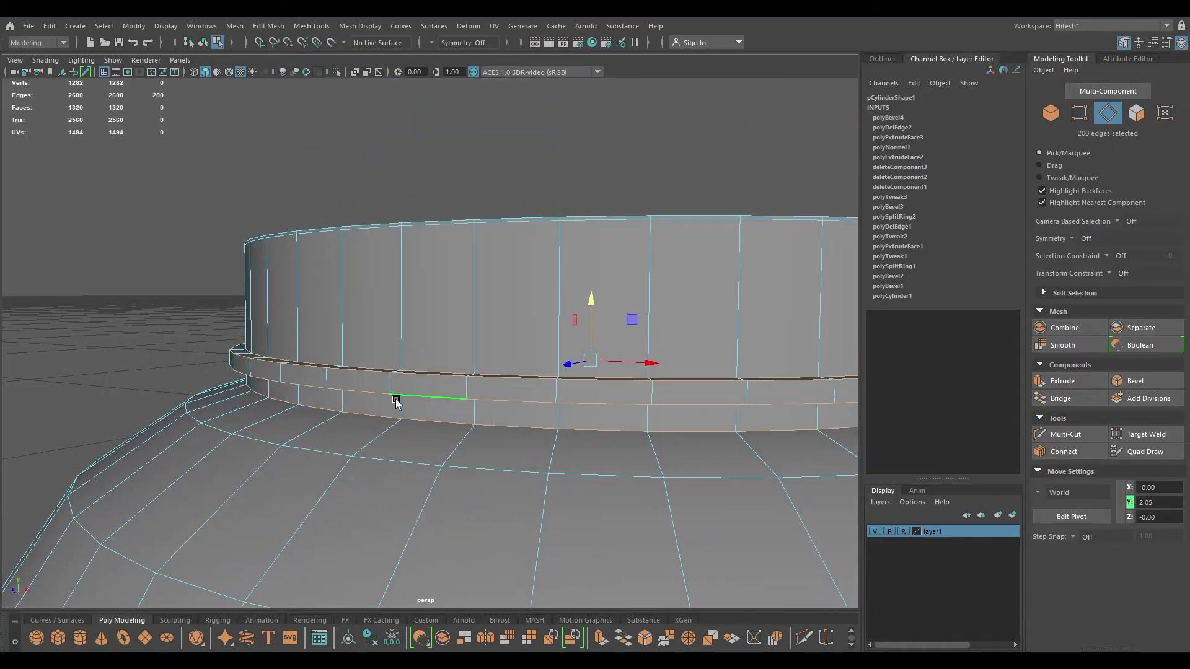
pyautogui.keyDown('ctrl'); pyautogui.doubleClick(375, 413); pyautogui.keyUp('ctrl')
pyautogui.keyDown('alt'); pyautogui.moveTo(400, 465); pyautogui.dragTo(368, 502); pyautogui.keyUp('alt')
pyautogui.keyDown('shift'); pyautogui.doubleClick(654, 363); pyautogui.keyUp('shift')
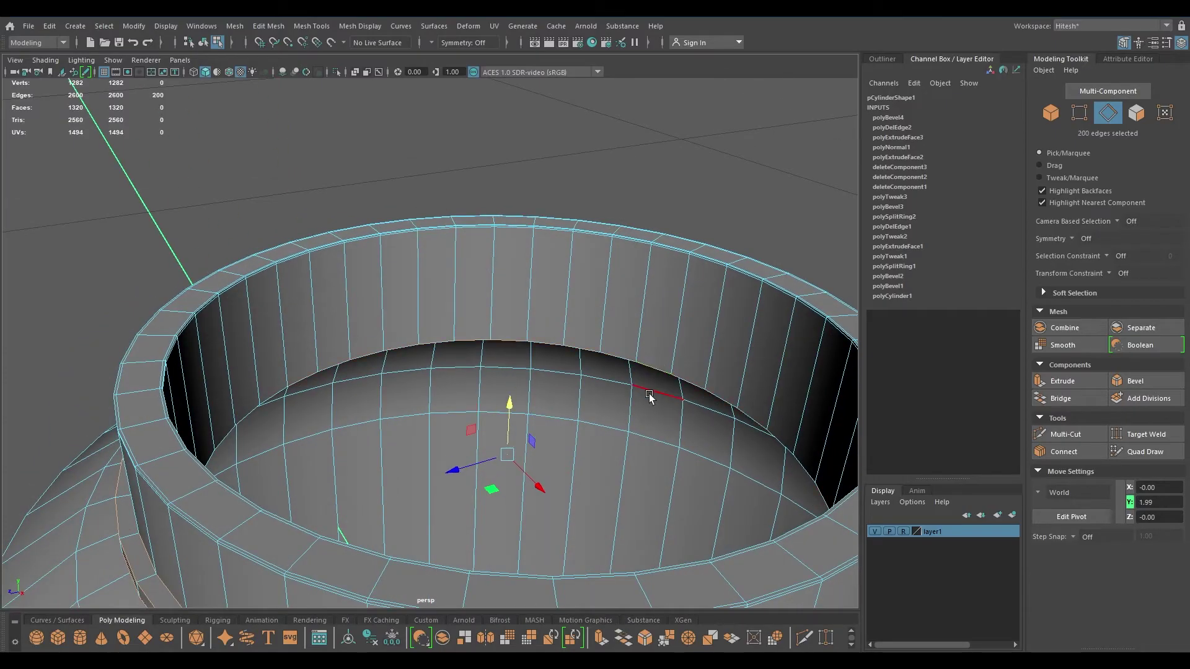
pyautogui.keyDown('alt'); pyautogui.moveTo(649, 393); pyautogui.dragTo(660, 372); pyautogui.keyUp('alt')
pyautogui.hotkey('ctrl', 'b')
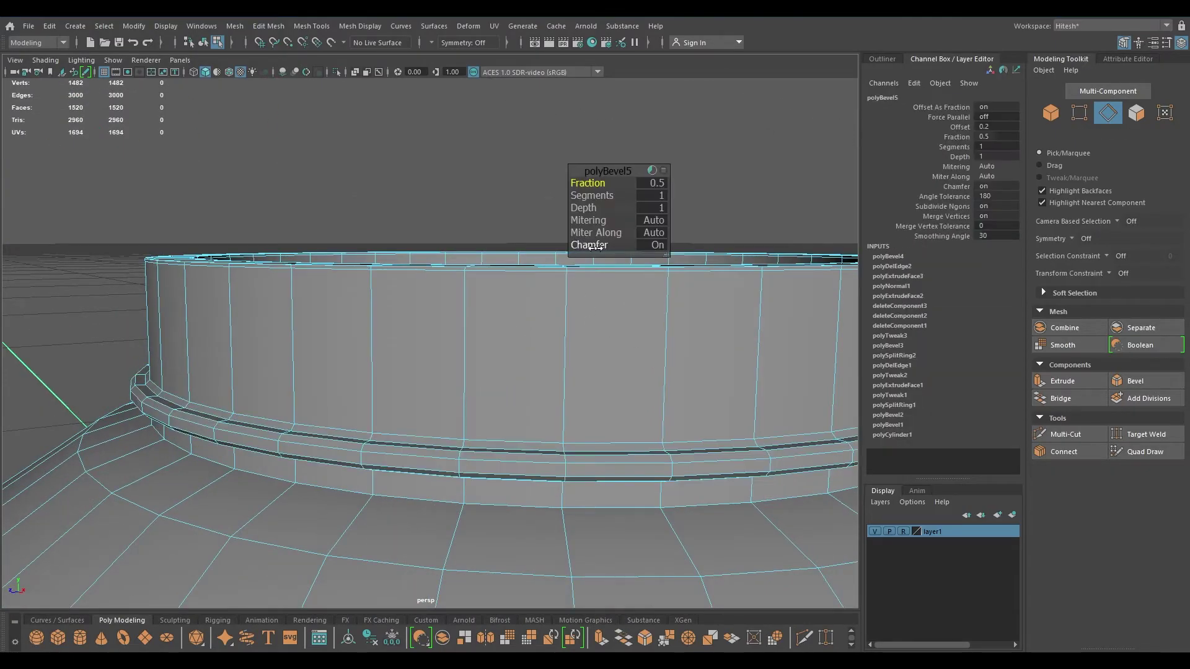
pyautogui.moveTo(306, 291); pyautogui.dragTo(282, 290, button='middle')
pyautogui.keyDown('alt'); pyautogui.moveTo(290, 347); pyautogui.dragTo(337, 385, button='right'); pyautogui.keyUp('alt')
pyautogui.keyDown('alt'); pyautogui.moveTo(337, 385); pyautogui.dragTo(371, 381); pyautogui.keyUp('alt')
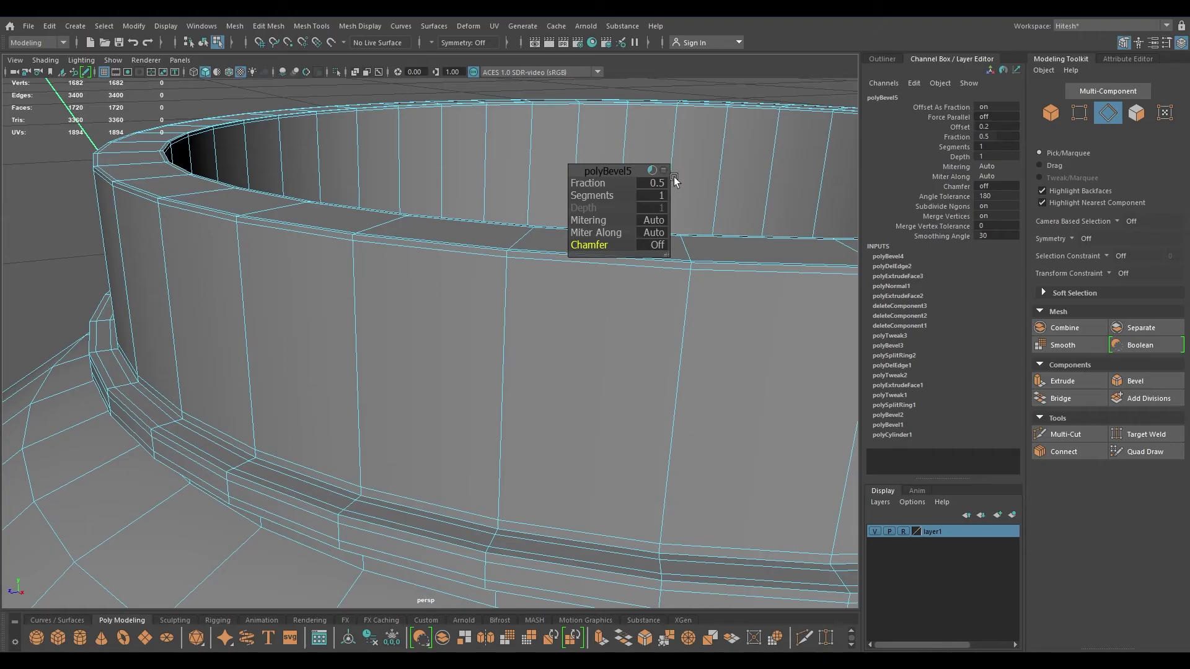
pyautogui.moveTo(588, 179); pyautogui.dragTo(575, 183)
pyautogui.press('w')
# Bevel the edge loop at the top of the shoulder just below the neck, using more than one segment
pyautogui.moveTo(507, 301); pyautogui.dragTo(592, 244, button='right')
pyautogui.keyDown('alt'); pyautogui.moveTo(592, 245); pyautogui.dragTo(513, 398); pyautogui.keyUp('alt')
pyautogui.scroll(3, 512, 398)
pyautogui.moveTo(433, 243); pyautogui.dragTo(430, 191, button='right')
pyautogui.click(429, 228)
pyautogui.hotkey('ctrl', 'b')
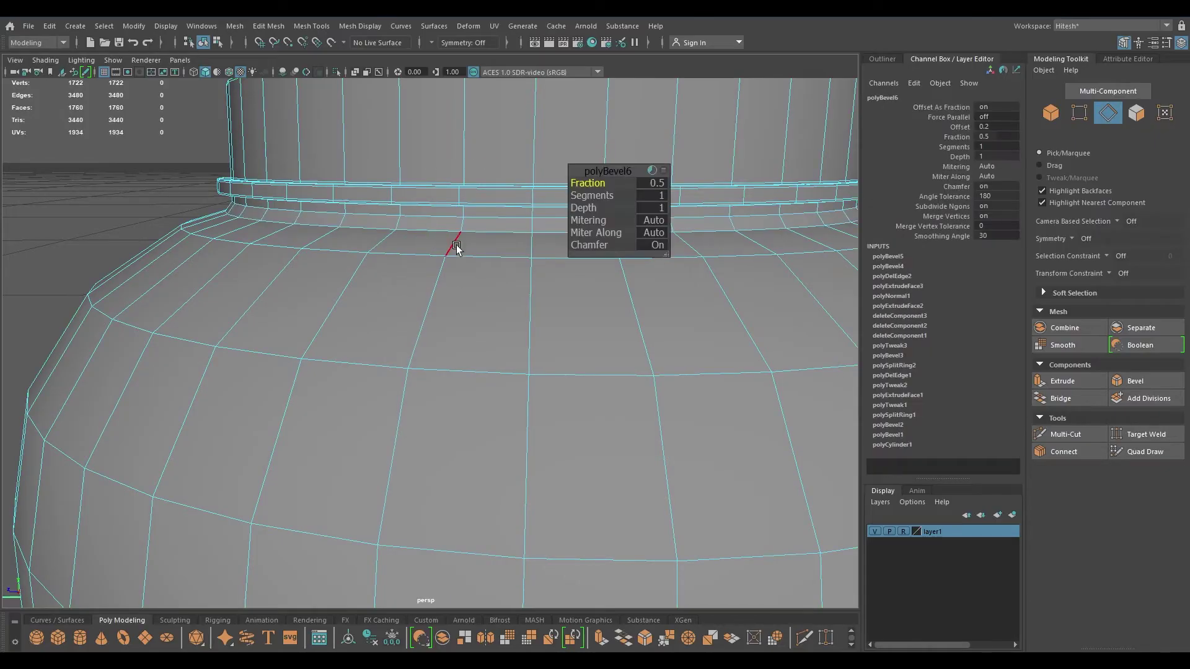
pyautogui.keyDown('alt'); pyautogui.moveTo(452, 240); pyautogui.dragTo(516, 232); pyautogui.keyUp('alt')
pyautogui.moveTo(579, 189); pyautogui.dragTo(681, 195)
pyautogui.keyDown('alt'); pyautogui.moveTo(516, 301); pyautogui.dragTo(311, 310); pyautogui.keyUp('alt')
pyautogui.press('w')
# Apply Edit Edge Flow to the shoulder's edge loops one after another, working up toward the neck's base
pyautogui.doubleClick(304, 309)
pyautogui.keyDown('shift'); pyautogui.moveTo(297, 299); pyautogui.dragTo(277, 421, button='right'); pyautogui.keyUp('shift')
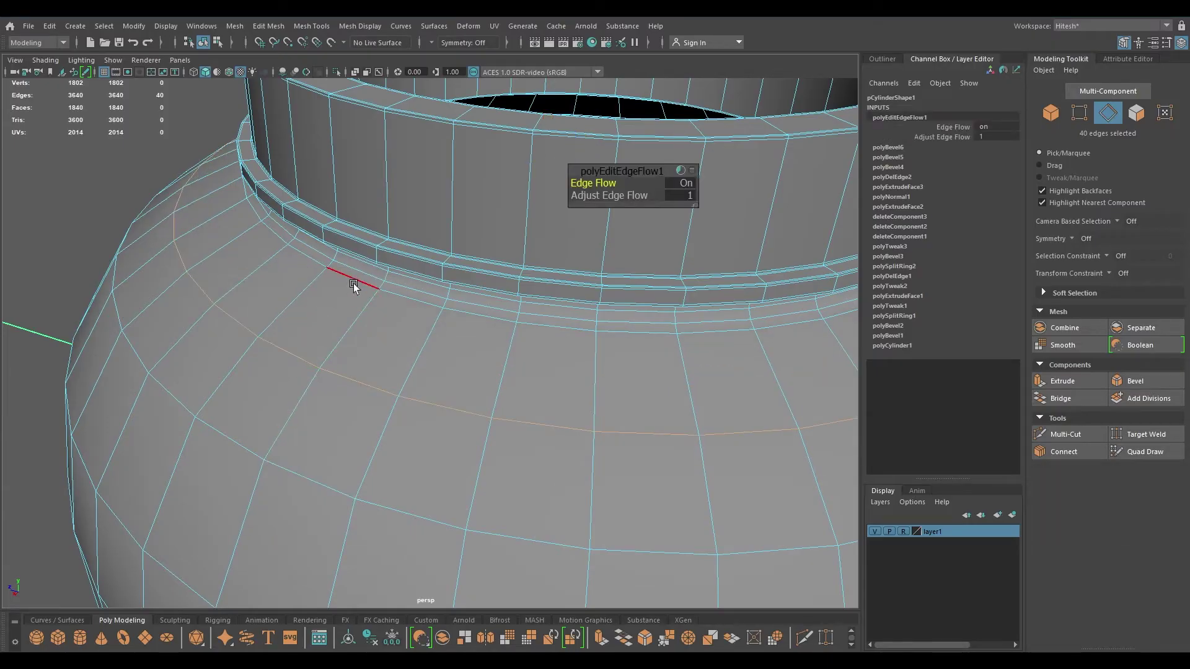
pyautogui.press('g')
pyautogui.press('g')
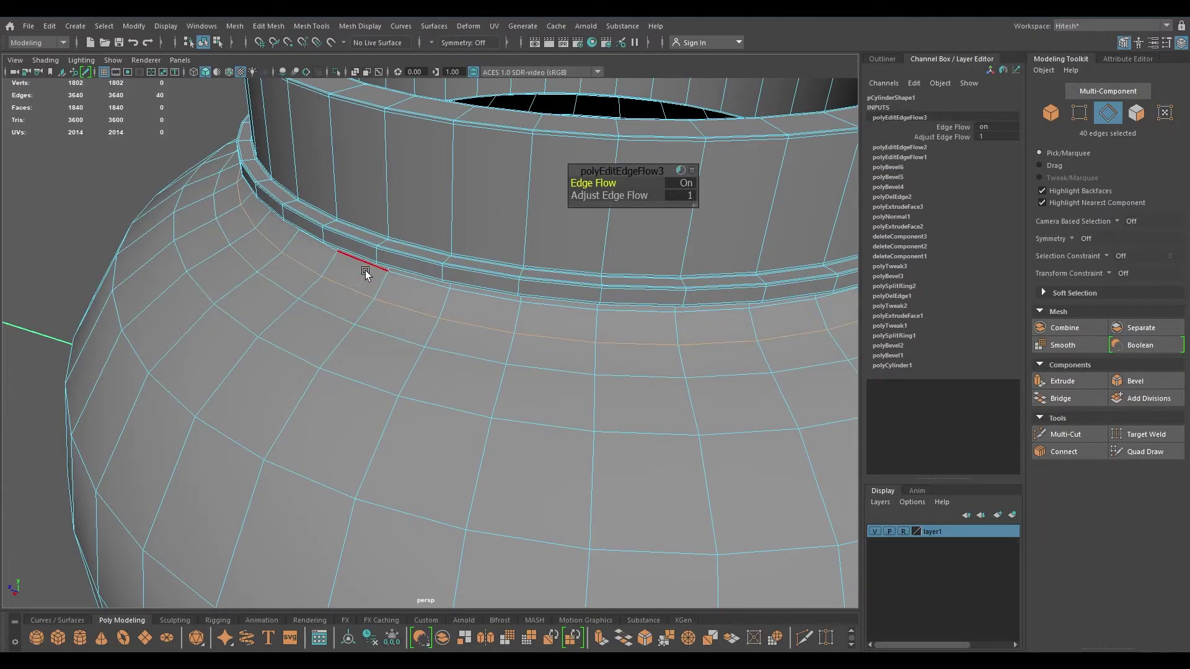
pyautogui.press('g')
pyautogui.keyDown('alt'); pyautogui.moveTo(371, 265); pyautogui.dragTo(375, 265); pyautogui.keyUp('alt')
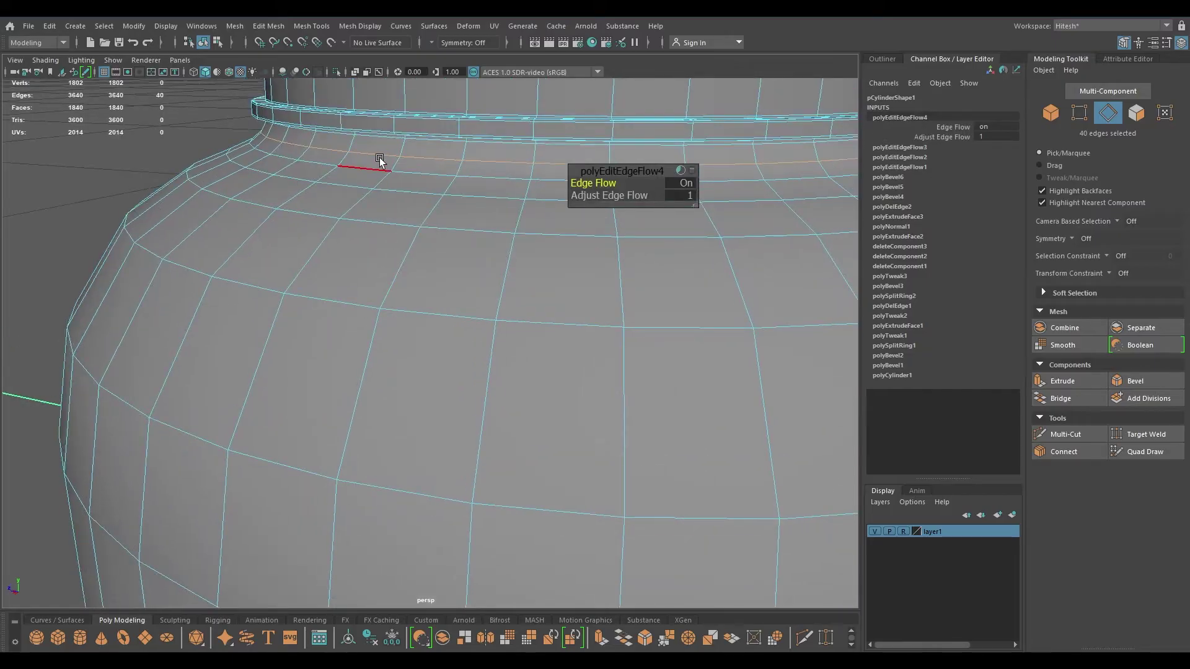
pyautogui.press('g')
# Apply Edit Edge Flow to the edge loop directly beneath the raised neck ring
pyautogui.keyDown('alt'); pyautogui.moveTo(394, 159); pyautogui.dragTo(398, 385); pyautogui.keyUp('alt')
pyautogui.scroll(2, 380, 213)
pyautogui.click(351, 215)
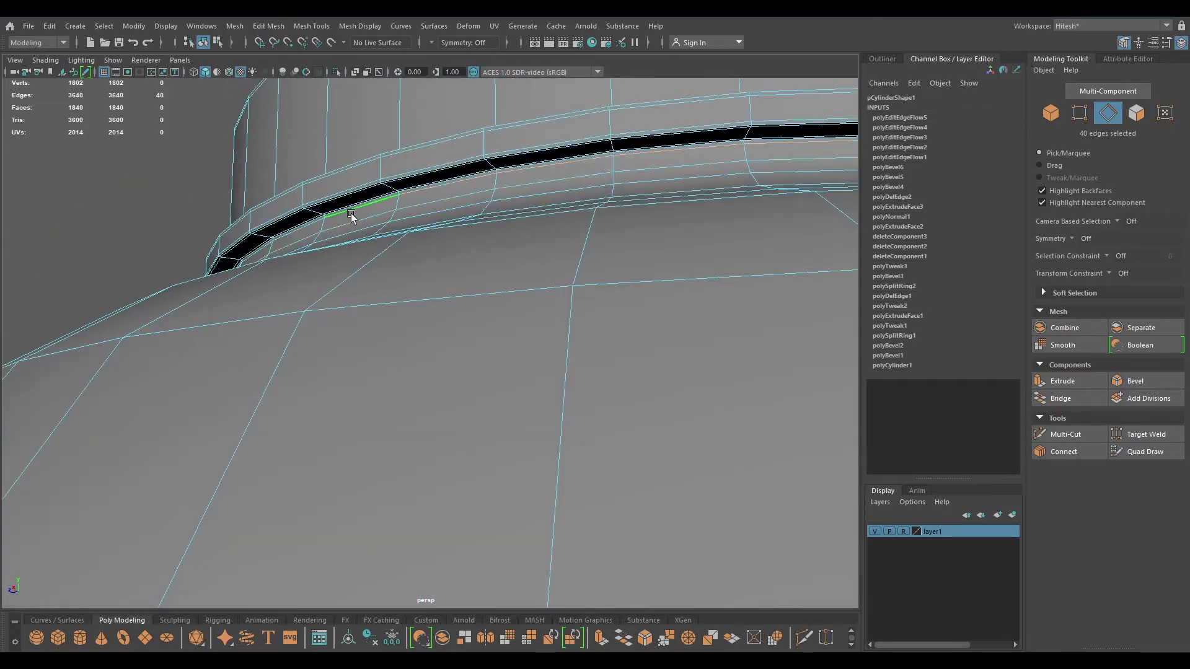
pyautogui.press('g')
# Return to object mode, frame the bottle and inspect its base in smooth preview
pyautogui.scroll(-3, 390, 300)
pyautogui.keyDown('alt'); pyautogui.moveTo(391, 300); pyautogui.dragTo(406, 320); pyautogui.keyUp('alt')
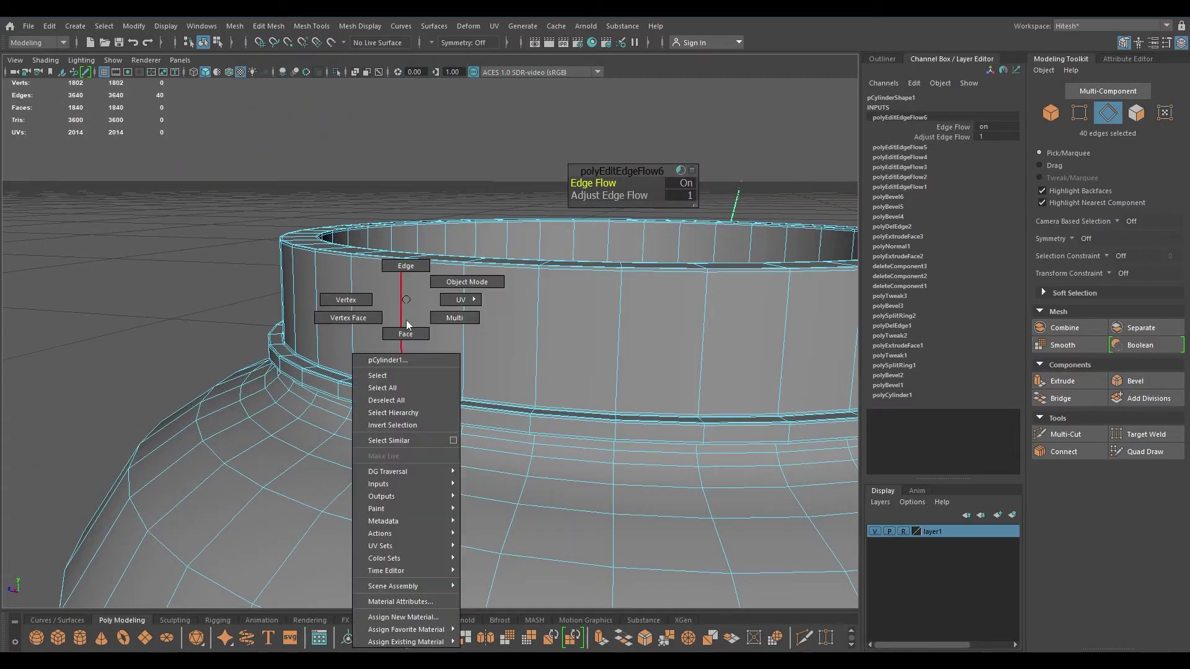
pyautogui.moveTo(406, 320); pyautogui.dragTo(371, 295, button='right')
pyautogui.click(199, 270)
pyautogui.keyDown('alt'); pyautogui.moveTo(199, 270); pyautogui.dragTo(300, 313); pyautogui.keyUp('alt')
pyautogui.click(544, 339)
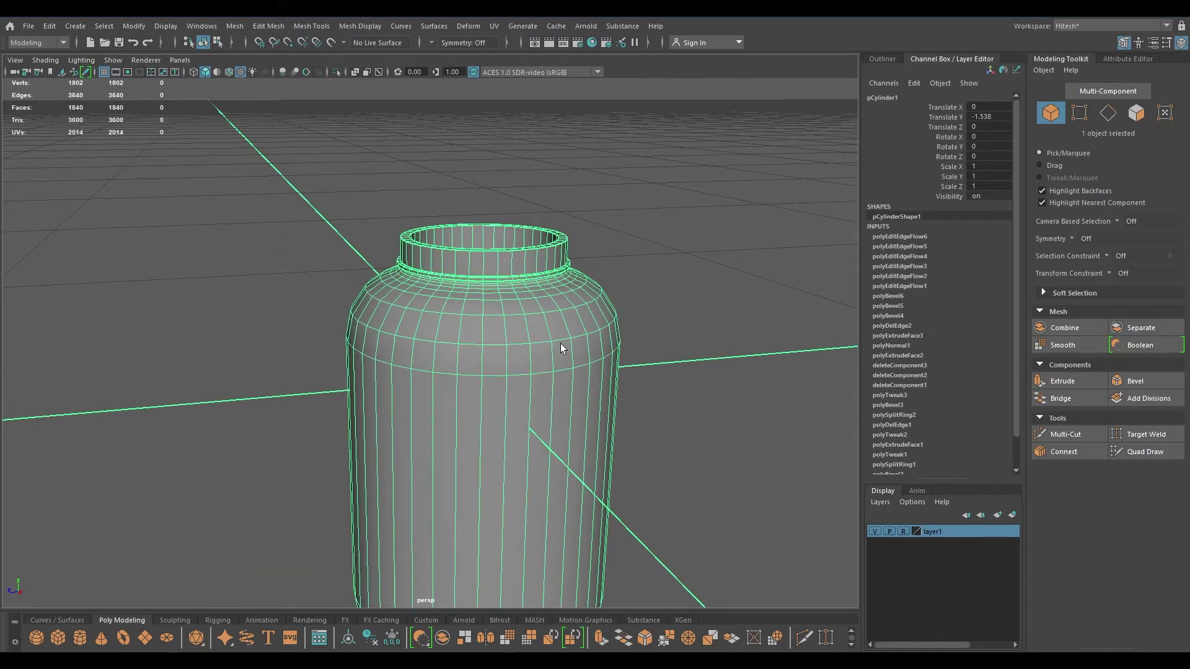
pyautogui.press('f')
pyautogui.keyDown('alt'); pyautogui.moveTo(603, 365); pyautogui.dragTo(391, 370); pyautogui.keyUp('alt')
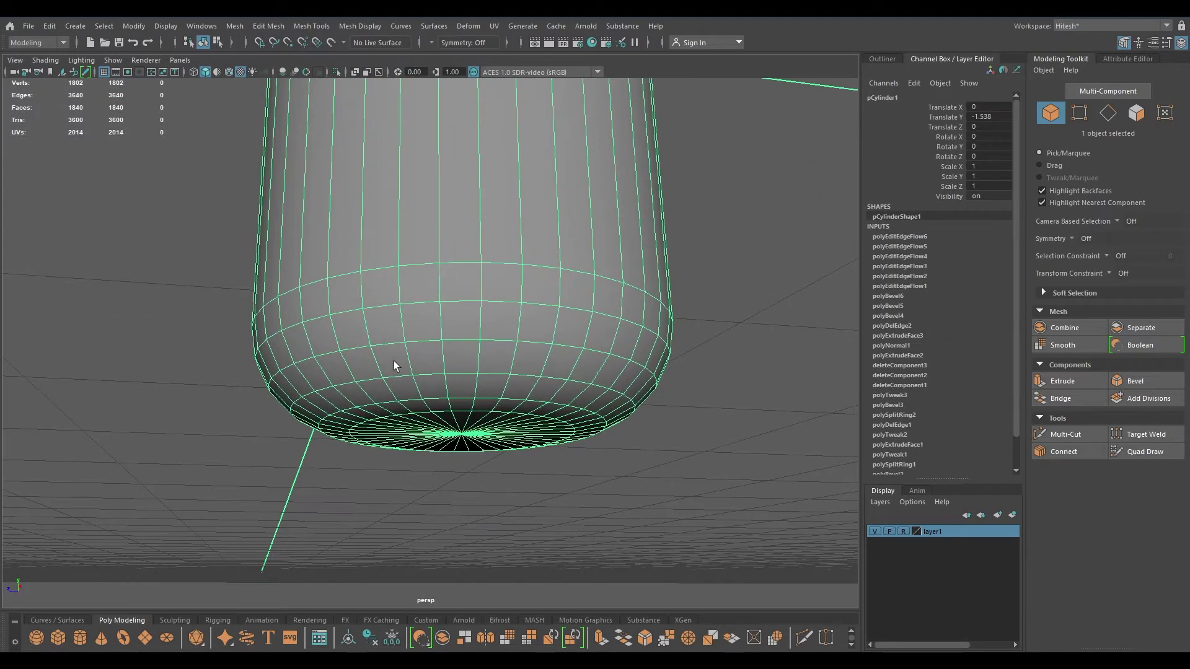
pyautogui.click(636, 491)
pyautogui.keyDown('alt'); pyautogui.moveTo(636, 491); pyautogui.dragTo(479, 292); pyautogui.keyUp('alt')
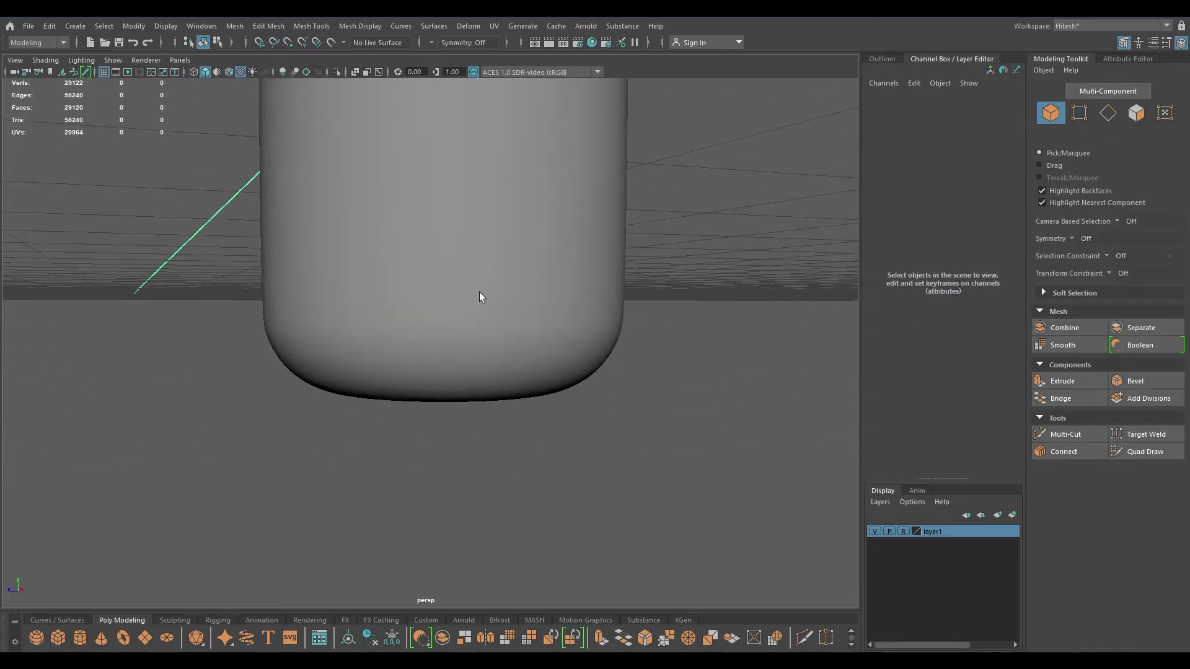
# Use Multi-Cut to insert one edge loop just above the rounded base and three spaced loops across the straight body
pyautogui.click(478, 296)
pyautogui.keyDown('shift'); pyautogui.moveTo(425, 291); pyautogui.dragTo(391, 310, button='right'); pyautogui.keyUp('shift')
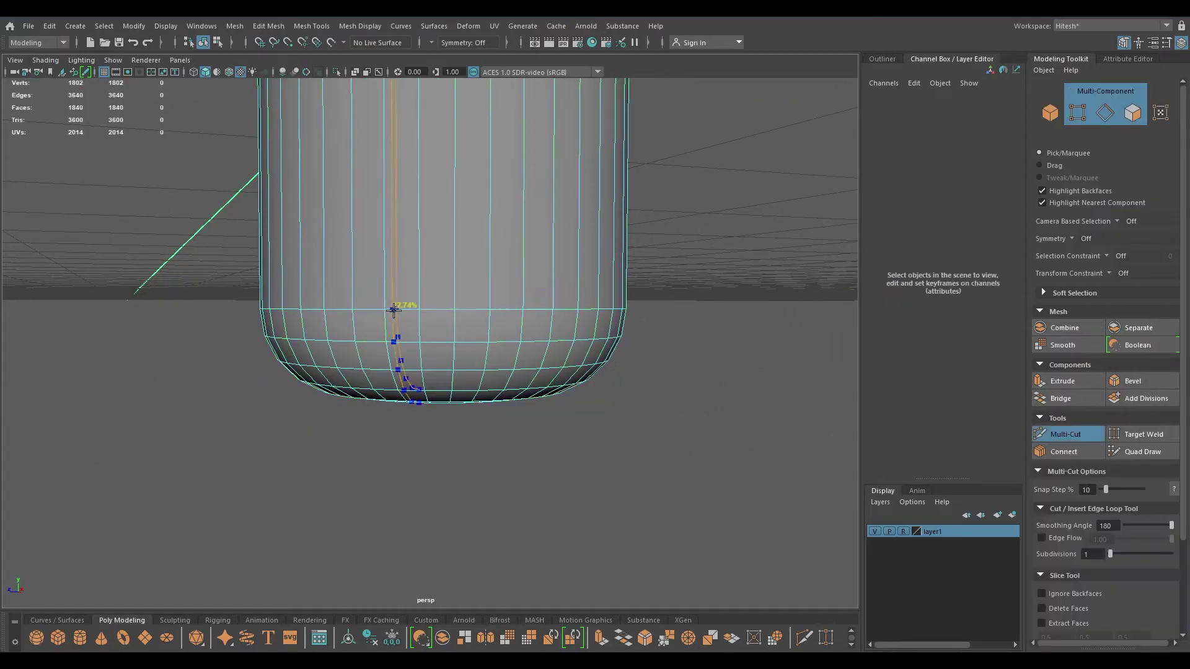
pyautogui.keyDown('ctrl'); pyautogui.click(384, 299); pyautogui.keyUp('ctrl')
pyautogui.scroll(-5, 425, 217)
pyautogui.keyDown('alt'); pyautogui.moveTo(425, 217); pyautogui.dragTo(412, 245, button='middle'); pyautogui.keyUp('alt')
pyautogui.scroll(-1, 412, 245)
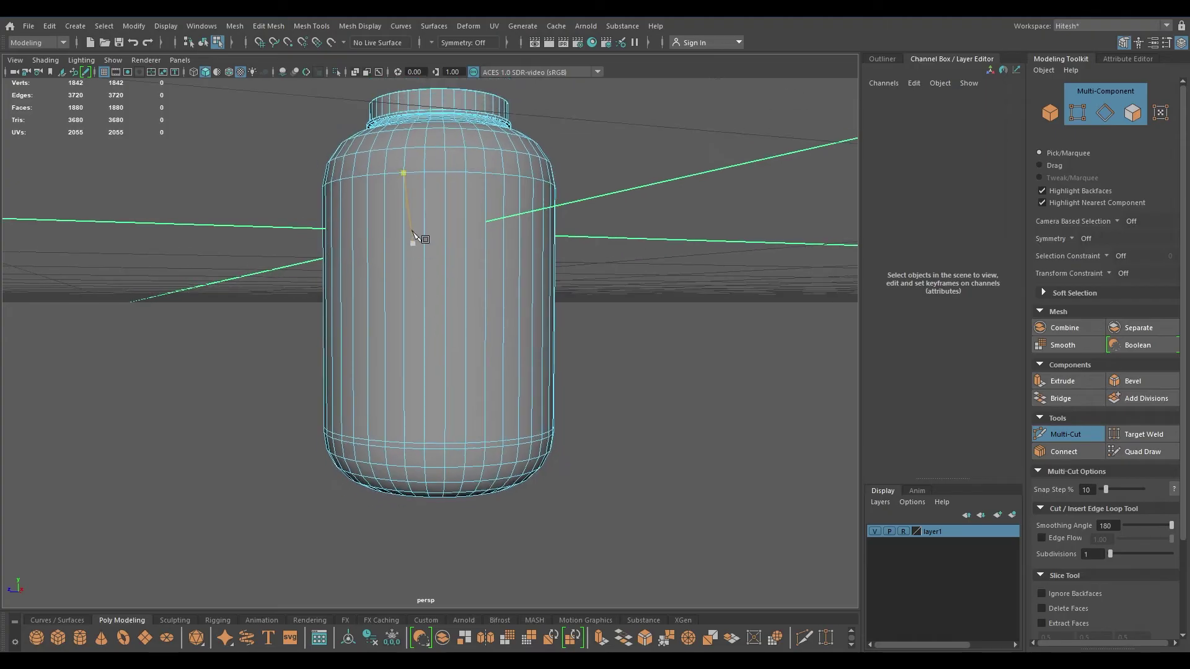
pyautogui.keyDown('ctrl'); pyautogui.click(425, 232); pyautogui.keyUp('ctrl')
pyautogui.keyDown('ctrl'); pyautogui.click(428, 303); pyautogui.keyUp('ctrl')
pyautogui.keyDown('ctrl'); pyautogui.click(434, 378); pyautogui.keyUp('ctrl')
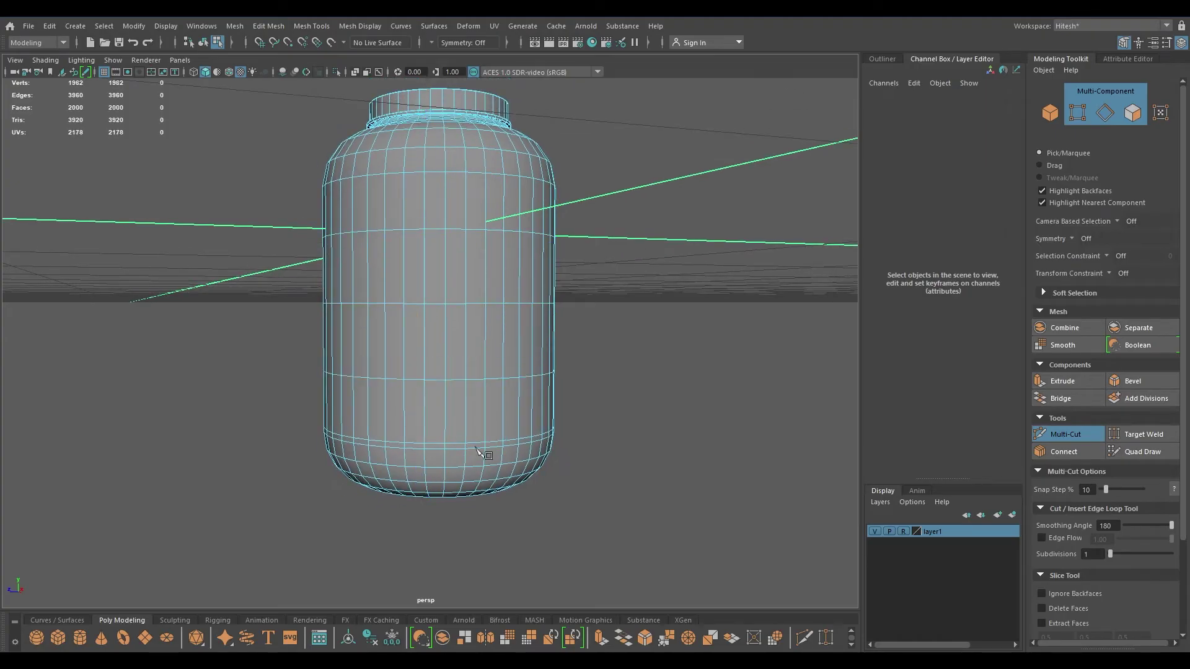
# Check the bottle's edge loops in wireframe display, restore shaded display and inspect the base in smooth preview
pyautogui.keyDown('alt'); pyautogui.moveTo(459, 427); pyautogui.dragTo(441, 367); pyautogui.keyUp('alt')
pyautogui.press('w')
pyautogui.press('4')
pyautogui.click(633, 246)
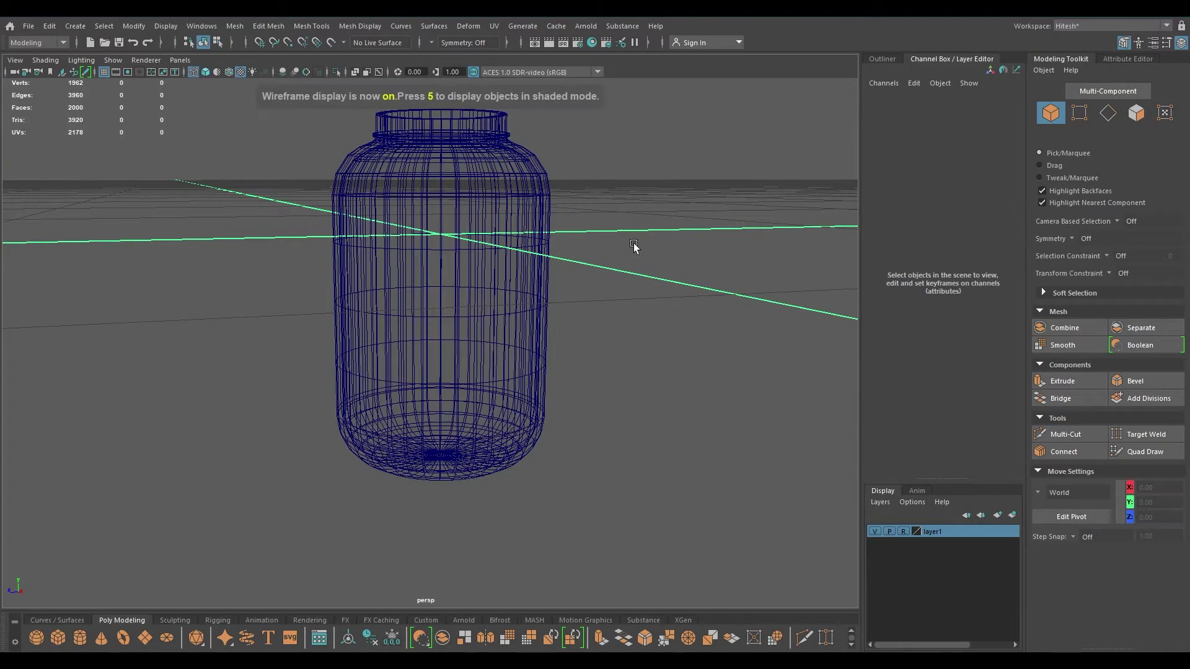
pyautogui.press('5')
pyautogui.click(514, 267)
pyautogui.press('3')
pyautogui.click(634, 399)
pyautogui.keyDown('alt'); pyautogui.moveTo(622, 315); pyautogui.dragTo(582, 377); pyautogui.keyUp('alt')
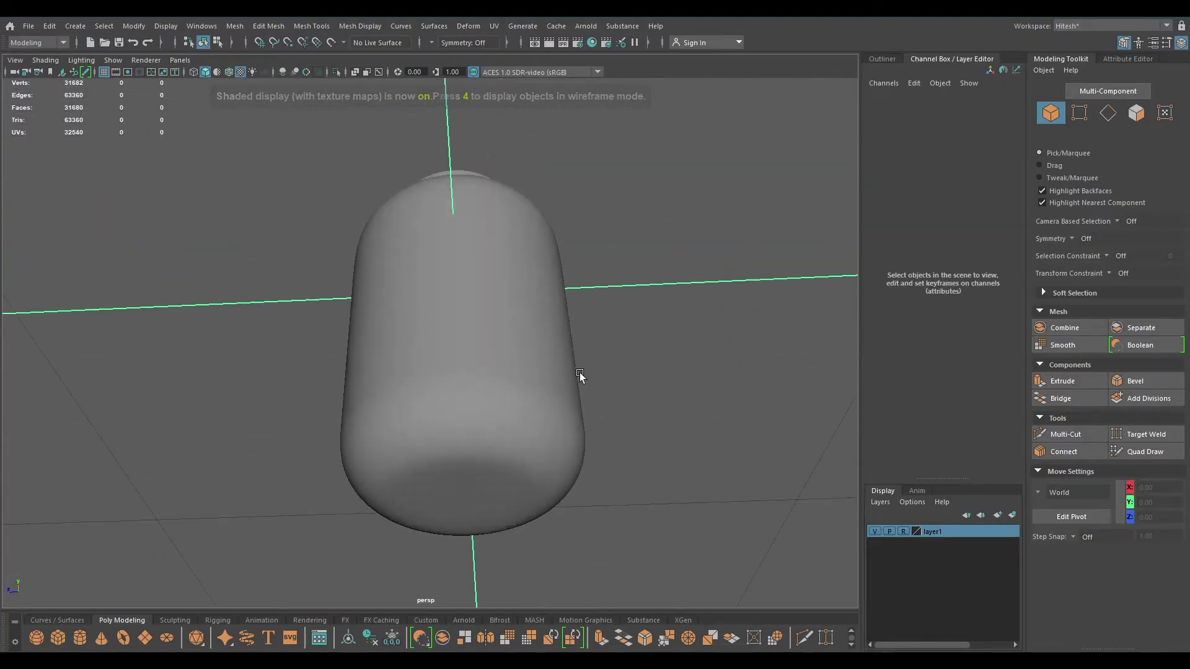
pyautogui.scroll(3, 582, 377)
pyautogui.keyDown('alt'); pyautogui.moveTo(583, 546); pyautogui.dragTo(584, 390, button='middle'); pyautogui.keyUp('alt')
pyautogui.keyDown('alt'); pyautogui.moveTo(585, 391); pyautogui.dragTo(494, 287); pyautogui.keyUp('alt')
# Insert an edge loop around the underside of the base with Multi-Cut and restore the object's smooth preview
pyautogui.click(523, 236)
pyautogui.press('1')
pyautogui.keyDown('shift'); pyautogui.moveTo(489, 271); pyautogui.dragTo(409, 273, button='right'); pyautogui.keyUp('shift')
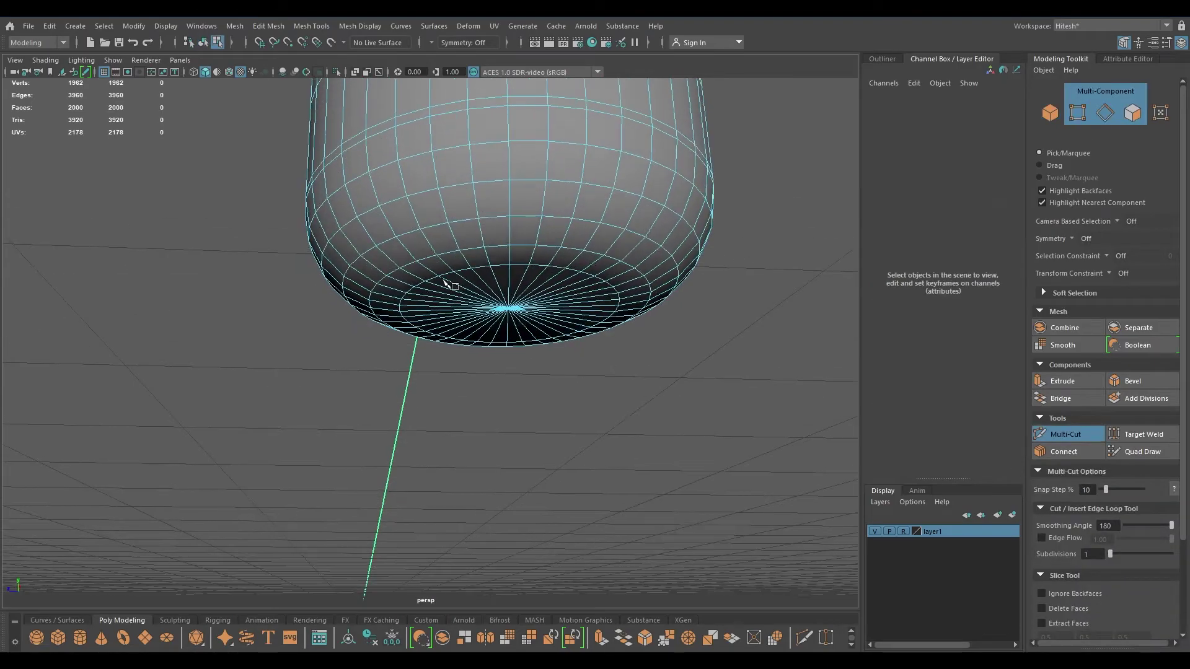
pyautogui.keyDown('ctrl'); pyautogui.click(405, 245); pyautogui.keyUp('ctrl')
pyautogui.press('w')
pyautogui.moveTo(438, 220); pyautogui.dragTo(768, 141, button='right')
pyautogui.press('3')
pyautogui.click(737, 325)
# Leave smooth preview, add another Multi-Cut edge loop around the rounded base and check it in smooth preview
pyautogui.keyDown('alt'); pyautogui.moveTo(694, 273); pyautogui.dragTo(559, 181, button='right'); pyautogui.keyUp('alt')
pyautogui.keyDown('alt'); pyautogui.moveTo(559, 181); pyautogui.dragTo(476, 337); pyautogui.keyUp('alt')
pyautogui.click(475, 248)
pyautogui.press('1')
pyautogui.keyDown('shift'); pyautogui.moveTo(415, 193); pyautogui.dragTo(496, 149, button='right'); pyautogui.keyUp('shift')
pyautogui.keyDown('ctrl'); pyautogui.click(408, 191); pyautogui.keyUp('ctrl')
pyautogui.press('w')
pyautogui.press('3')
pyautogui.click(270, 431)
pyautogui.keyDown('alt'); pyautogui.moveTo(270, 432); pyautogui.dragTo(470, 355); pyautogui.keyUp('alt')
pyautogui.scroll(-5, 330, 282)
# Delete the edge loop where the straight body meets the rounded base and return to object mode
pyautogui.click(508, 268)
pyautogui.moveTo(507, 268); pyautogui.dragTo(514, 86, button='right')
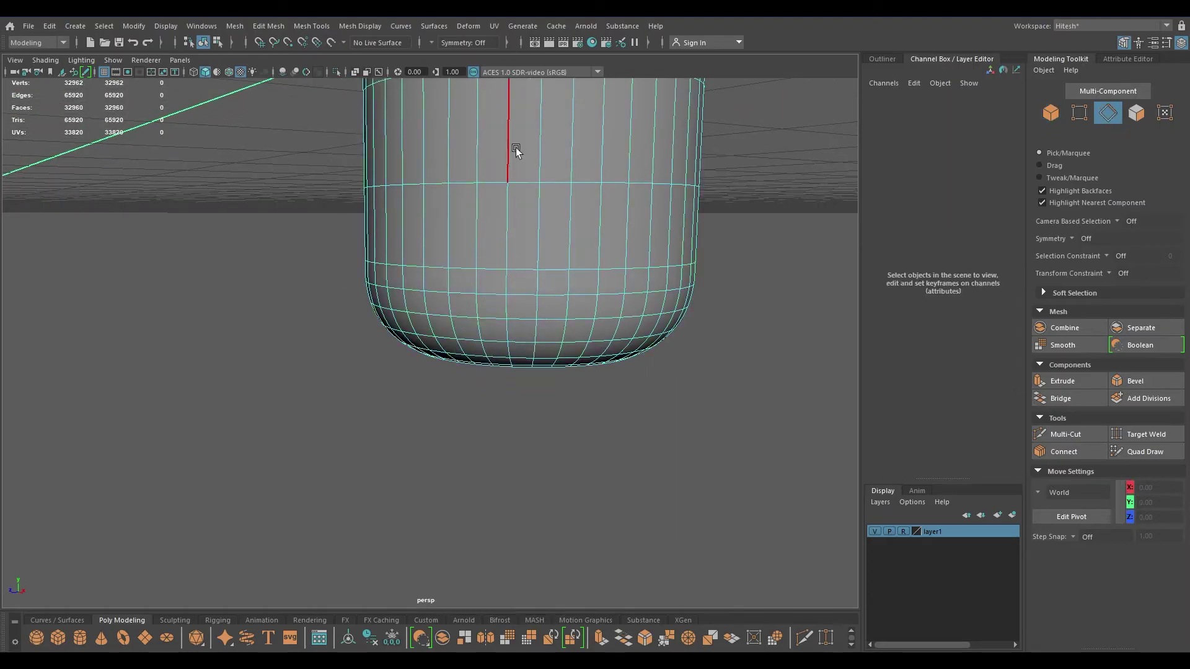
pyautogui.doubleClick(499, 268)
pyautogui.keyDown('shift'); pyautogui.moveTo(500, 269); pyautogui.dragTo(170, 364, button='right'); pyautogui.keyUp('shift')
pyautogui.moveTo(451, 246); pyautogui.dragTo(545, 193, button='right')
pyautogui.click(716, 249)
# Examine the whole smoothed bottle in perspective and compare its neck with the reference cap in the front view
pyautogui.keyDown('alt'); pyautogui.moveTo(716, 250); pyautogui.dragTo(481, 338); pyautogui.keyUp('alt')
pyautogui.scroll(-8, 614, 226)
pyautogui.scroll(5, 482, 396)
pyautogui.scroll(-4, 490, 351)
pyautogui.keyDown('alt'); pyautogui.moveTo(409, 321); pyautogui.dragTo(321, 256); pyautogui.keyUp('alt')
pyautogui.keyDown('alt'); pyautogui.moveTo(322, 256); pyautogui.dragTo(399, 225, button='right'); pyautogui.keyUp('alt')
pyautogui.keyDown('alt'); pyautogui.moveTo(399, 226); pyautogui.dragTo(608, 217); pyautogui.keyUp('alt')
pyautogui.press('space')
pyautogui.scroll(2, 604, 211)
pyautogui.keyDown('alt'); pyautogui.moveTo(572, 233); pyautogui.dragTo(627, 342, button='middle'); pyautogui.keyUp('alt')
pyautogui.scroll(3, 586, 292)
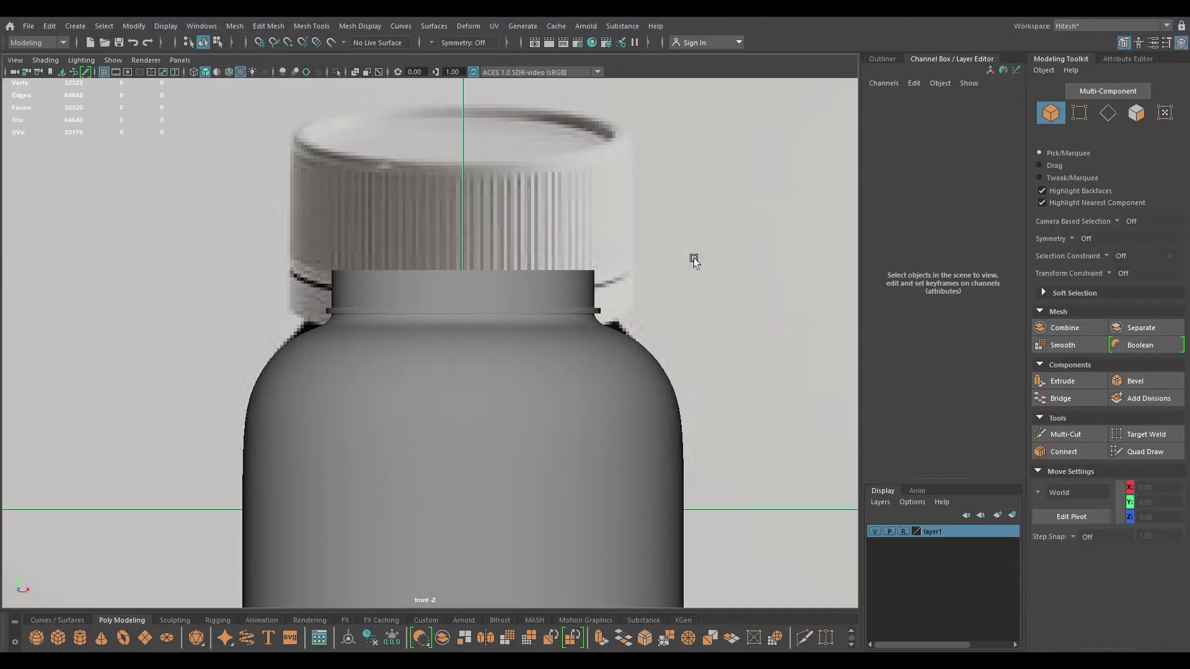
pyautogui.keyDown('shift'); pyautogui.moveTo(681, 173); pyautogui.dragTo(607, 180, button='right'); pyautogui.keyUp('shift')
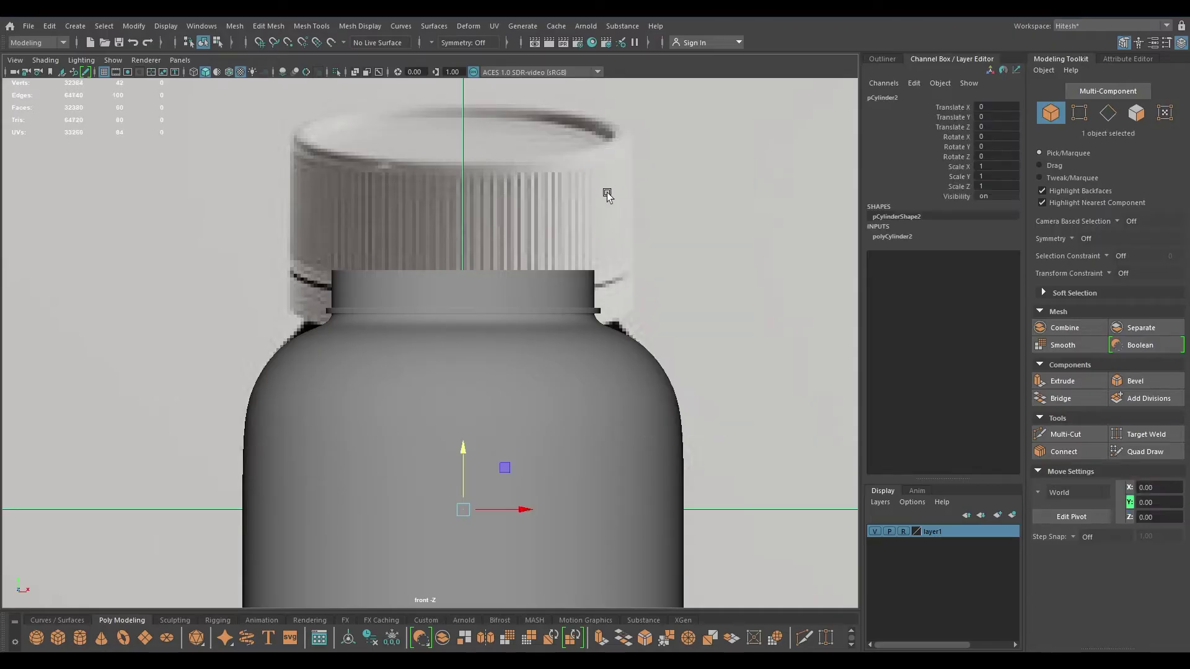
pyautogui.moveTo(463, 457); pyautogui.dragTo(441, 295)
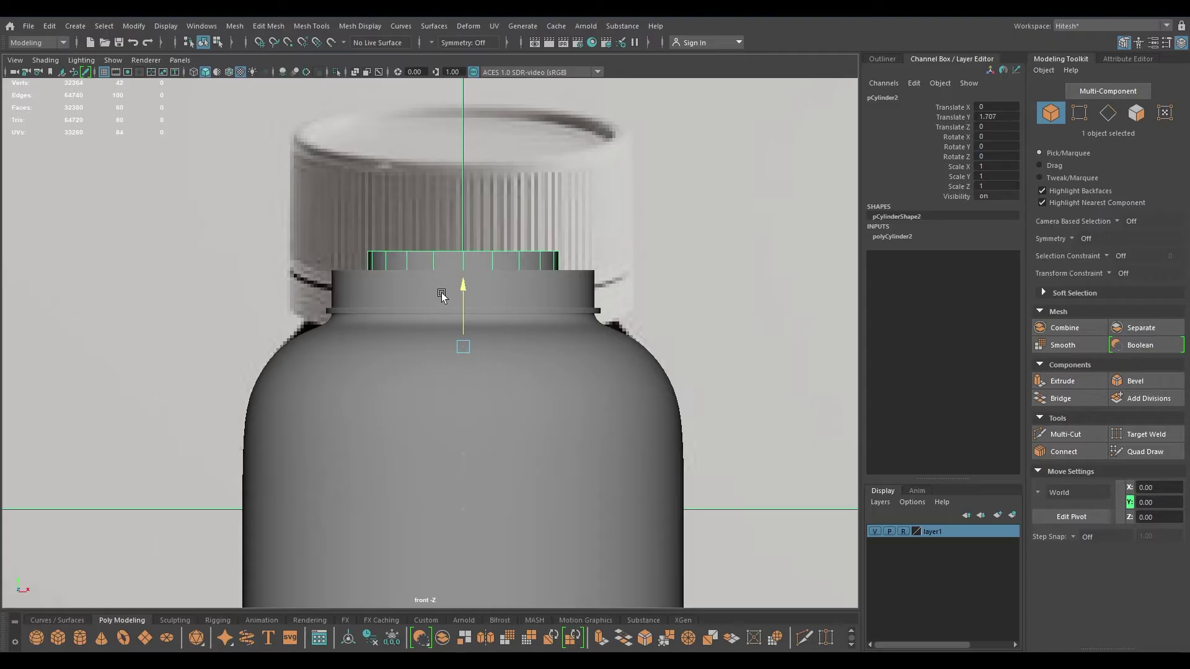
pyautogui.press('Delete')
# Turn off the bottle's smooth preview, duplicate the outer face loop of the neck as a separate object and select it
pyautogui.click(491, 267)
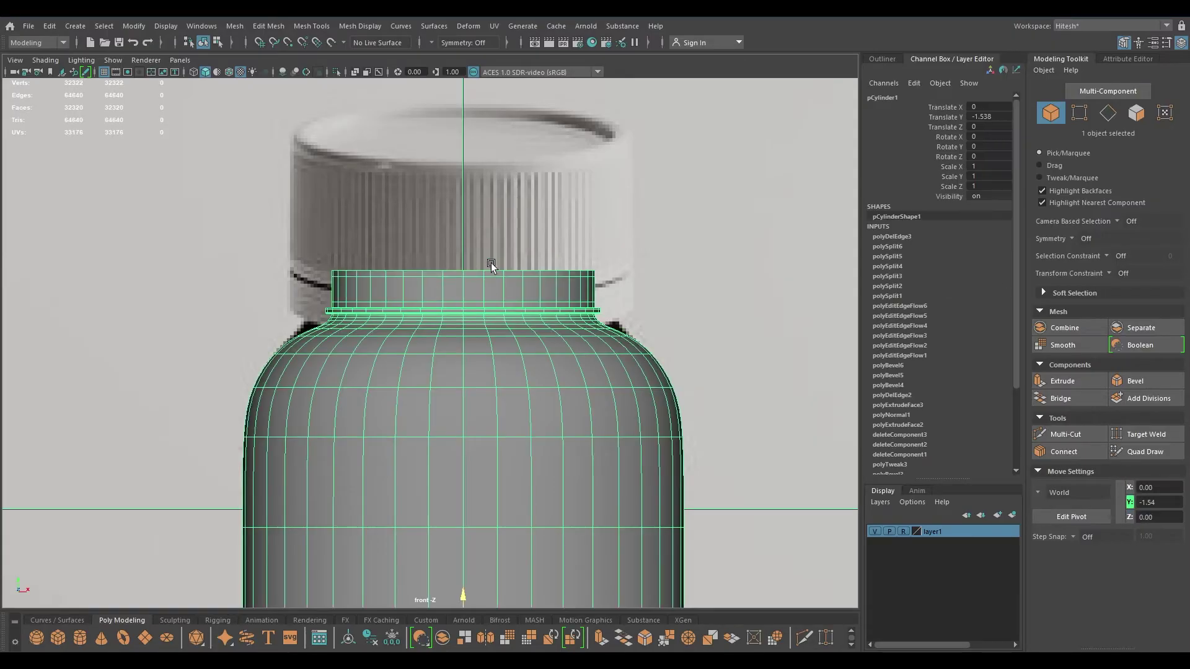
pyautogui.press('1')
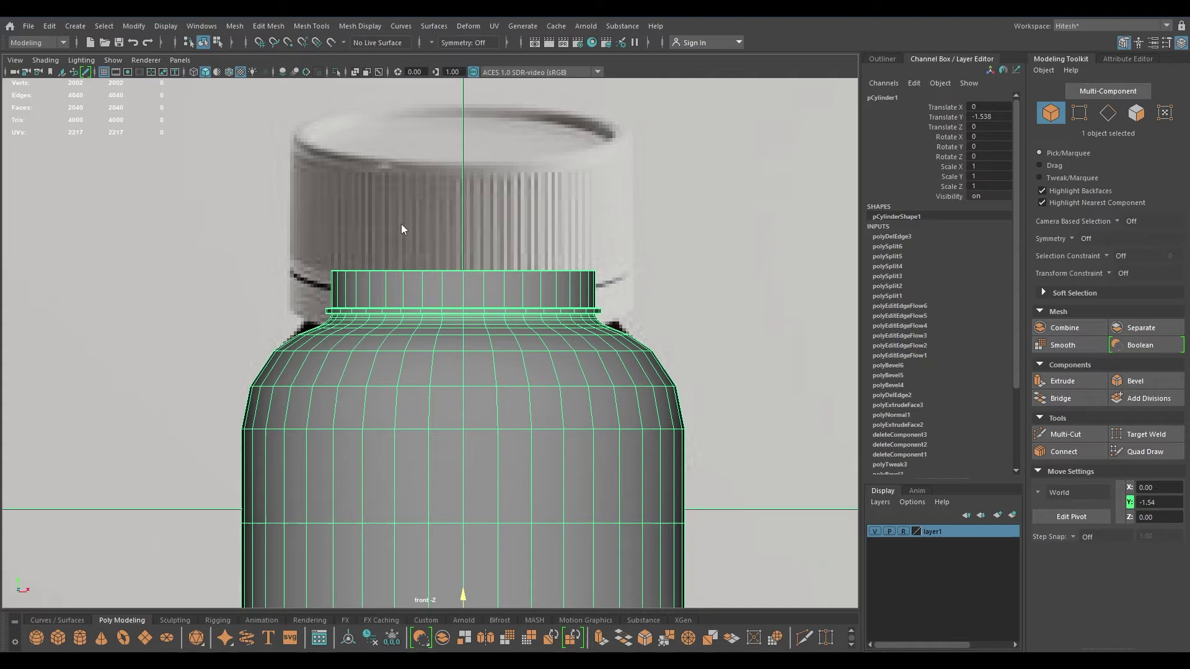
pyautogui.keyDown('alt'); pyautogui.moveTo(401, 231); pyautogui.dragTo(452, 239, button='right'); pyautogui.keyUp('alt')
pyautogui.moveTo(426, 175); pyautogui.dragTo(410, 332, button='right')
pyautogui.doubleClick(403, 224)
pyautogui.keyDown('shift'); pyautogui.moveTo(394, 437); pyautogui.dragTo(393, 438, button='right'); pyautogui.keyUp('shift')
pyautogui.moveTo(393, 255); pyautogui.dragTo(469, 225, button='right')
pyautogui.click(455, 227)
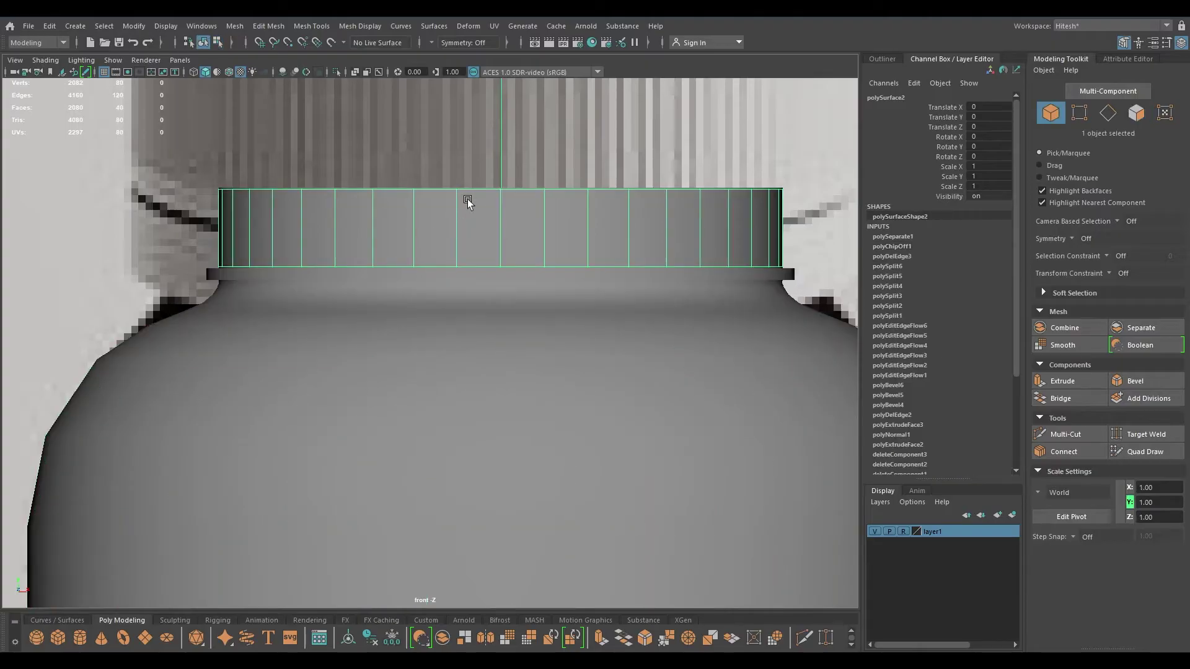
# Shorten the duplicated neck band to about half its height and lower it along the neck
pyautogui.press('space')
pyautogui.moveTo(419, 162); pyautogui.dragTo(439, 253)
pyautogui.moveTo(500, 170); pyautogui.dragTo(496, 136)
pyautogui.press('w')
pyautogui.press('space')
pyautogui.keyDown('alt'); pyautogui.moveTo(476, 223); pyautogui.dragTo(489, 237); pyautogui.keyUp('alt')
pyautogui.keyDown('alt'); pyautogui.moveTo(489, 236); pyautogui.dragTo(523, 314, button='right'); pyautogui.keyUp('alt')
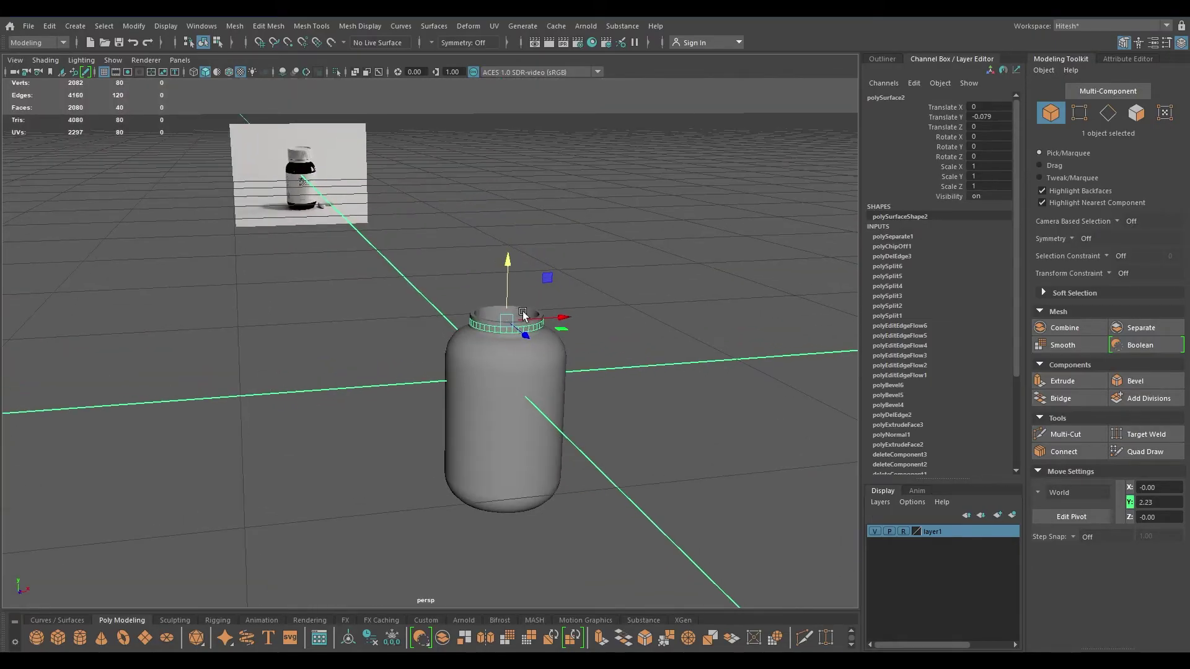
# Position the band just above the raised neck ring, at about -0.102 in Translate Y
pyautogui.press('f')
pyautogui.keyDown('alt'); pyautogui.moveTo(518, 353); pyautogui.dragTo(506, 358); pyautogui.keyUp('alt')
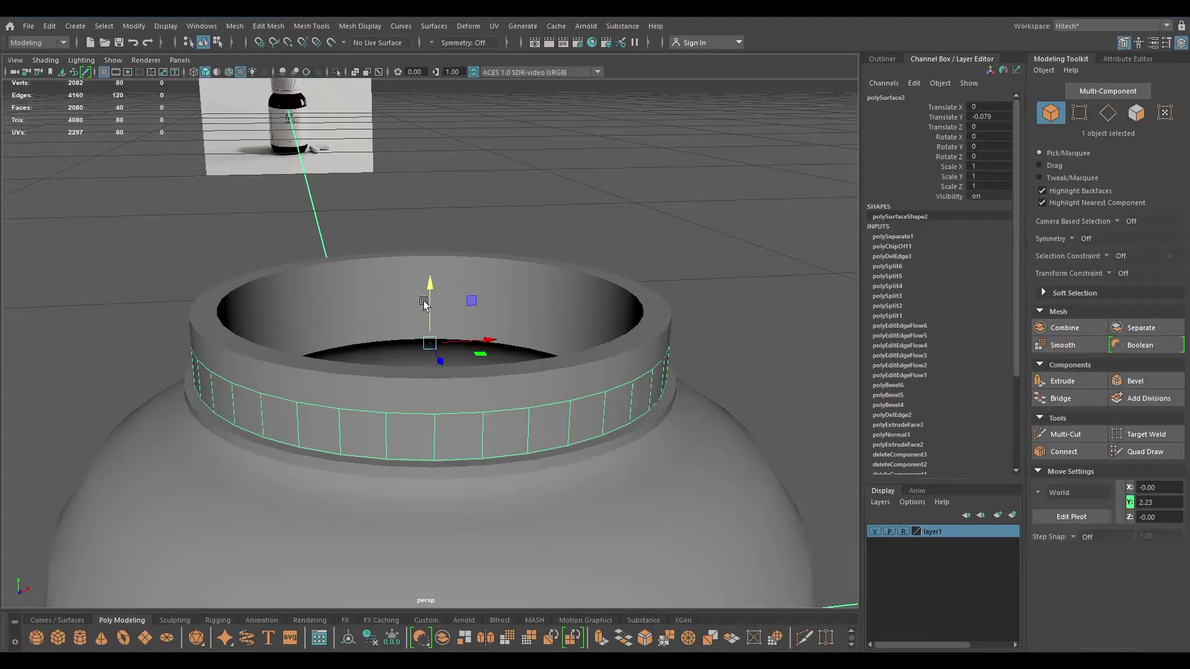
pyautogui.moveTo(429, 283)
pyautogui.mouseDown()
pyautogui.moveTo(428, 295)
pyautogui.moveTo(428, 261)
pyautogui.mouseUp()
pyautogui.press('space')
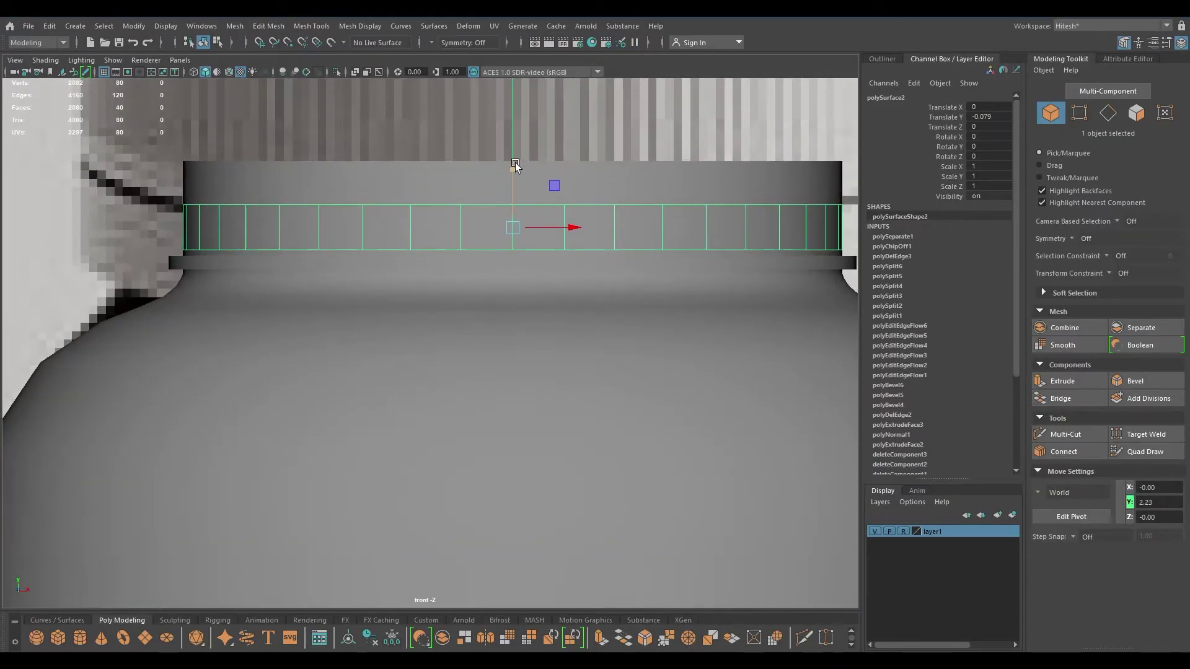
pyautogui.moveTo(509, 173); pyautogui.dragTo(487, 149)
pyautogui.press('space')
# Show wireframe on shaded and extrude the band's faces with a thickness of 0.015, returning to object mode
pyautogui.click(230, 72)
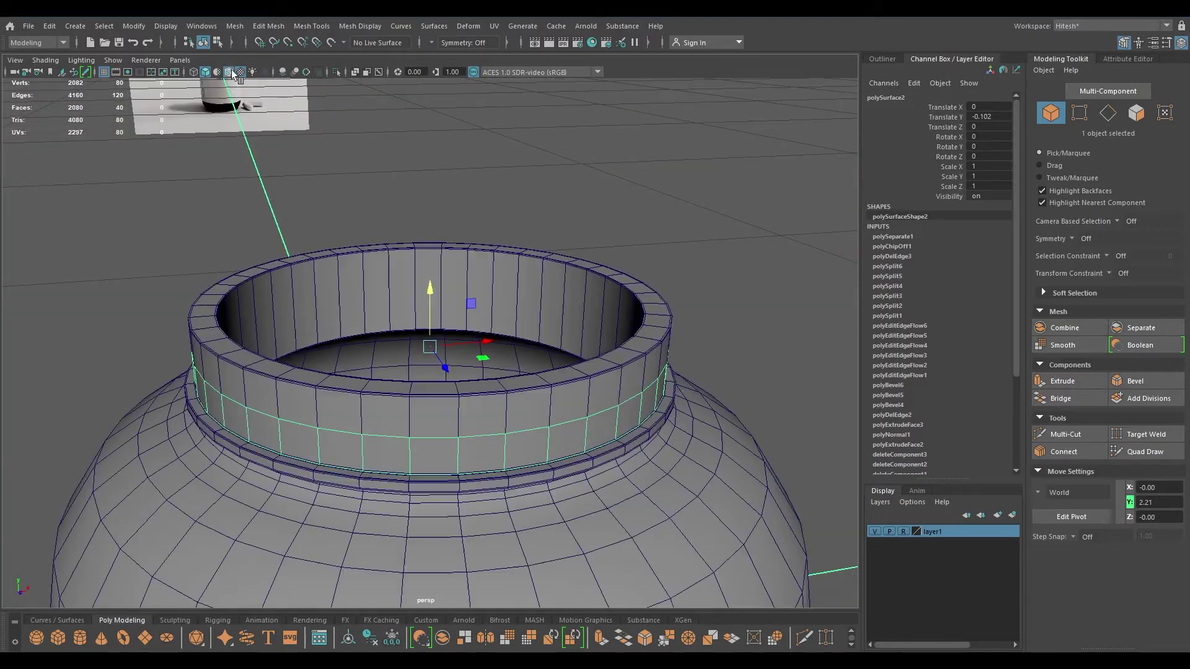
pyautogui.hotkey('ctrl', 'e')
pyautogui.moveTo(578, 184); pyautogui.dragTo(580, 181)
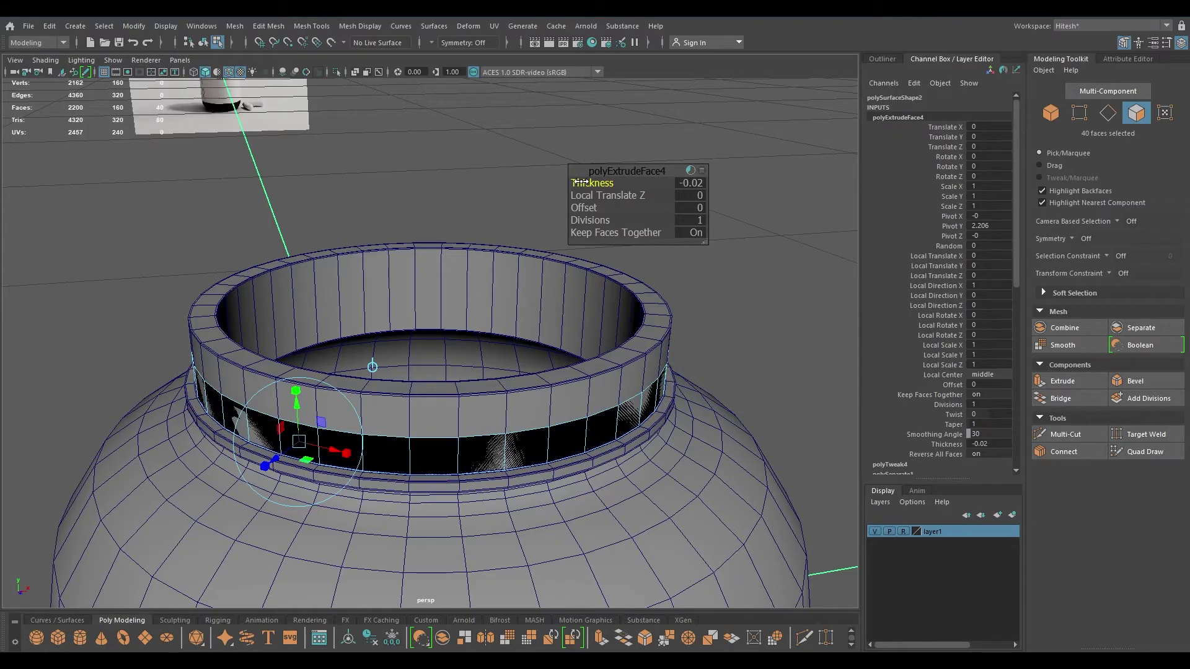
pyautogui.moveTo(580, 182); pyautogui.dragTo(586, 185)
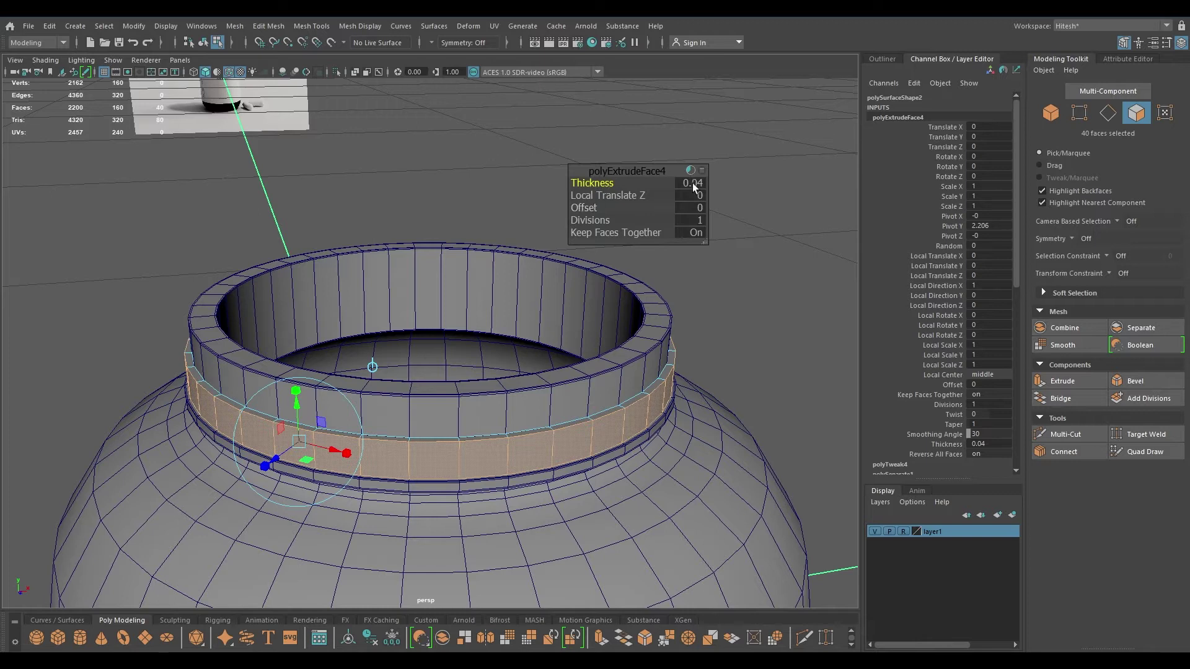
pyautogui.press('Return')
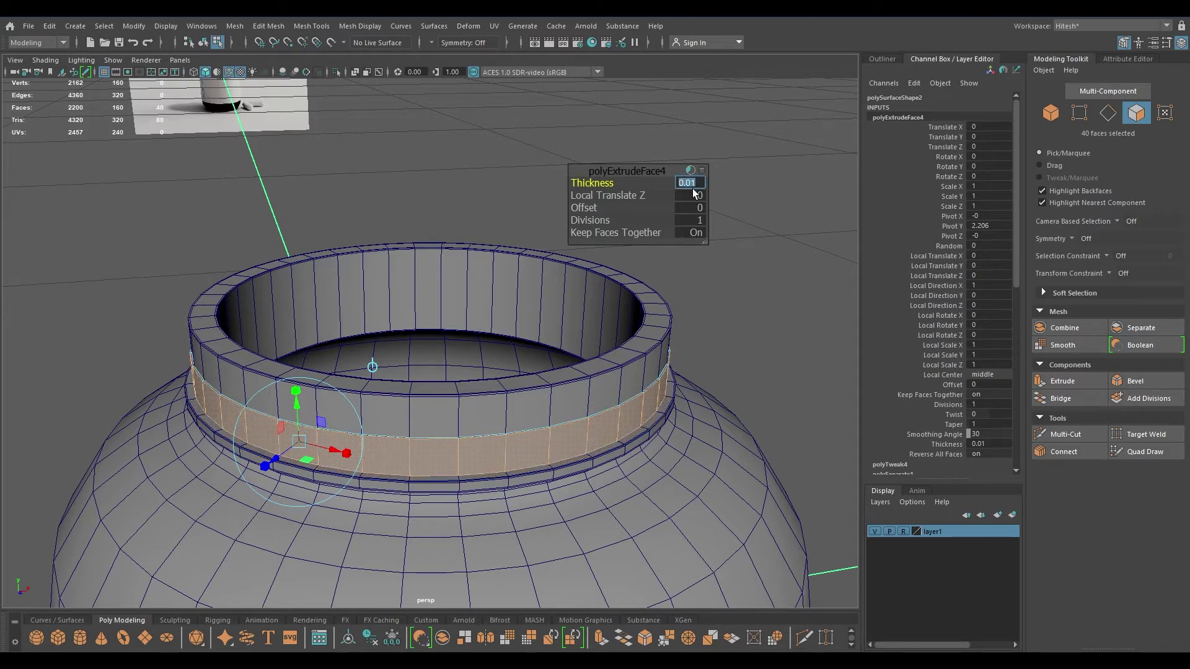
pyautogui.write('0.015')
pyautogui.press('Return')
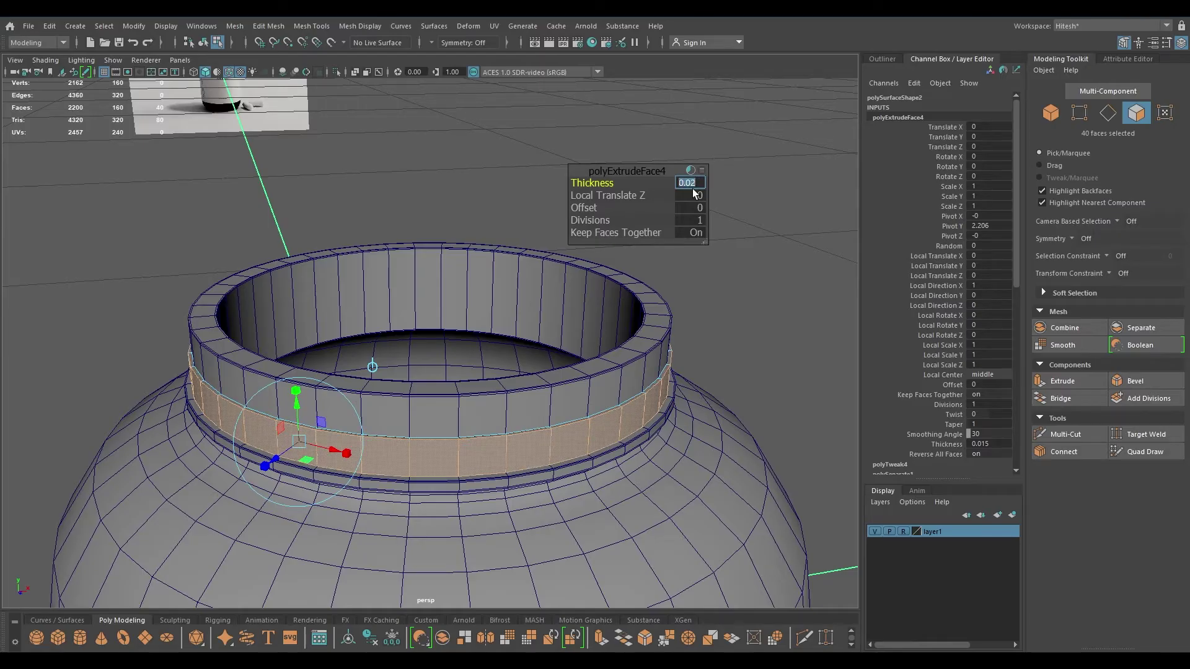
pyautogui.click(631, 172)
pyautogui.press('w')
pyautogui.moveTo(631, 172); pyautogui.dragTo(679, 150, button='right')
pyautogui.click(679, 150)
# Bevel the thickened band's edges with a fraction of 0.3 and Chamfer off
pyautogui.keyDown('alt'); pyautogui.moveTo(680, 150); pyautogui.dragTo(664, 138); pyautogui.keyUp('alt')
pyautogui.keyDown('alt'); pyautogui.moveTo(272, 365); pyautogui.dragTo(241, 381); pyautogui.keyUp('alt')
pyautogui.click(243, 414)
pyautogui.scroll(5, 302, 390)
pyautogui.moveTo(241, 382); pyautogui.dragTo(219, 284, button='right')
pyautogui.doubleClick(210, 358)
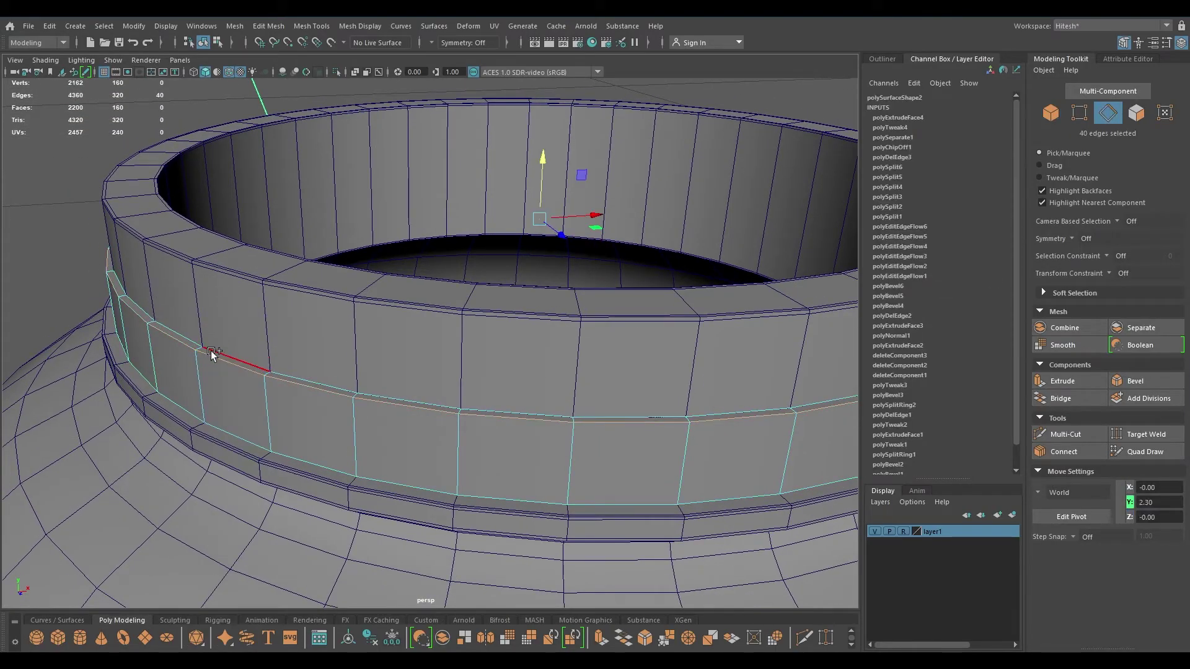
pyautogui.moveTo(212, 352); pyautogui.dragTo(207, 438, button='right')
pyautogui.hotkey('ctrl', 'b')
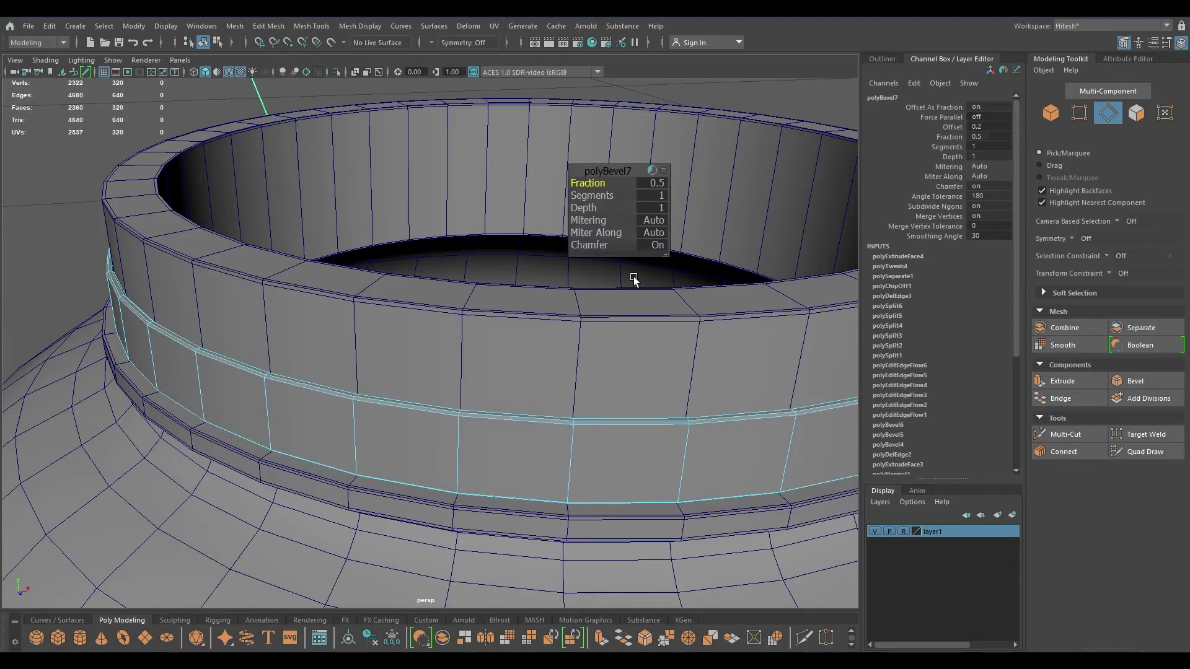
pyautogui.moveTo(586, 248); pyautogui.dragTo(366, 249)
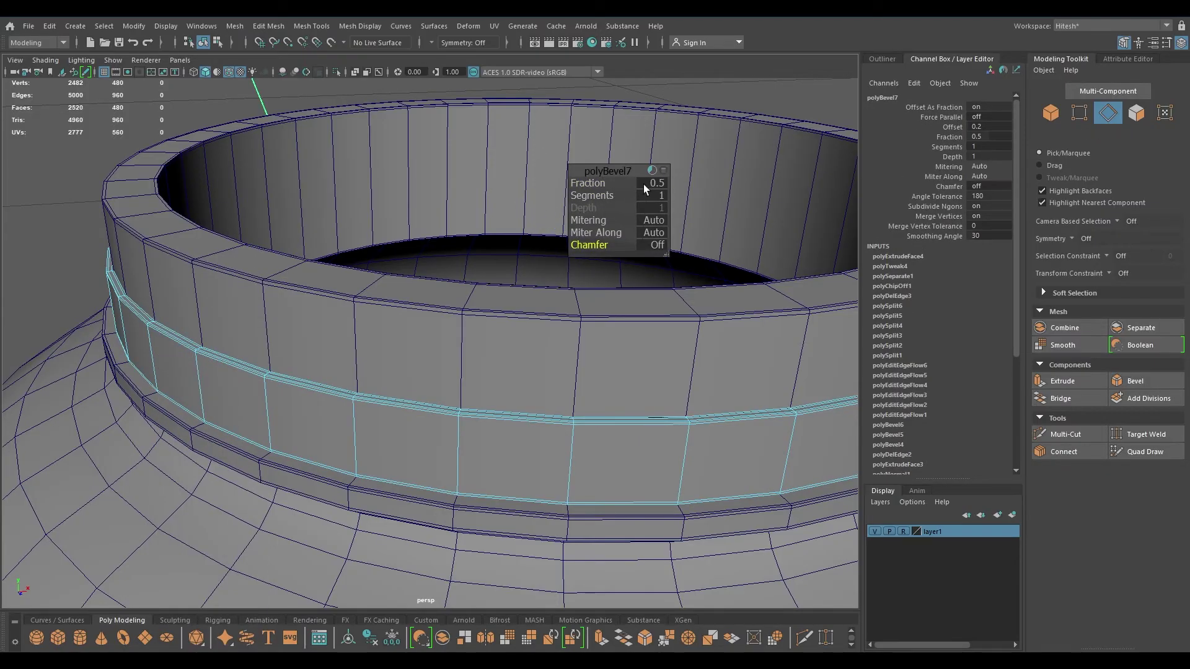
pyautogui.press('Return')
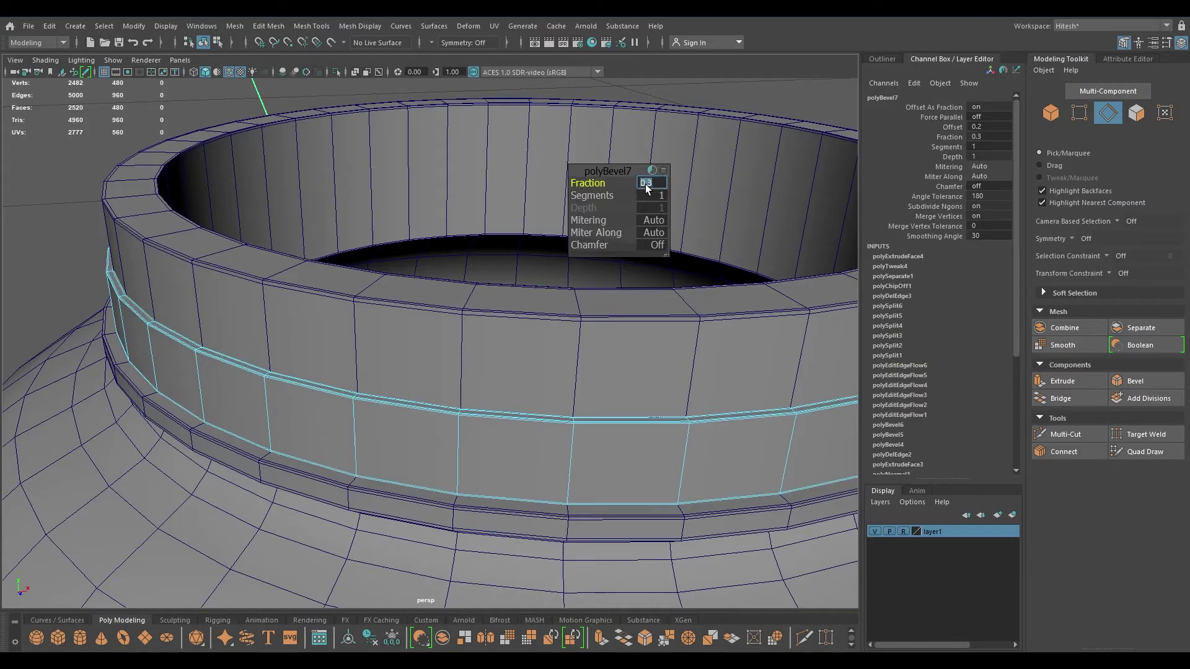
# Return the band to object mode in smooth preview, hide the wireframe overlay and inspect the neck
pyautogui.moveTo(227, 298); pyautogui.dragTo(248, 358, button='right')
pyautogui.press('3')
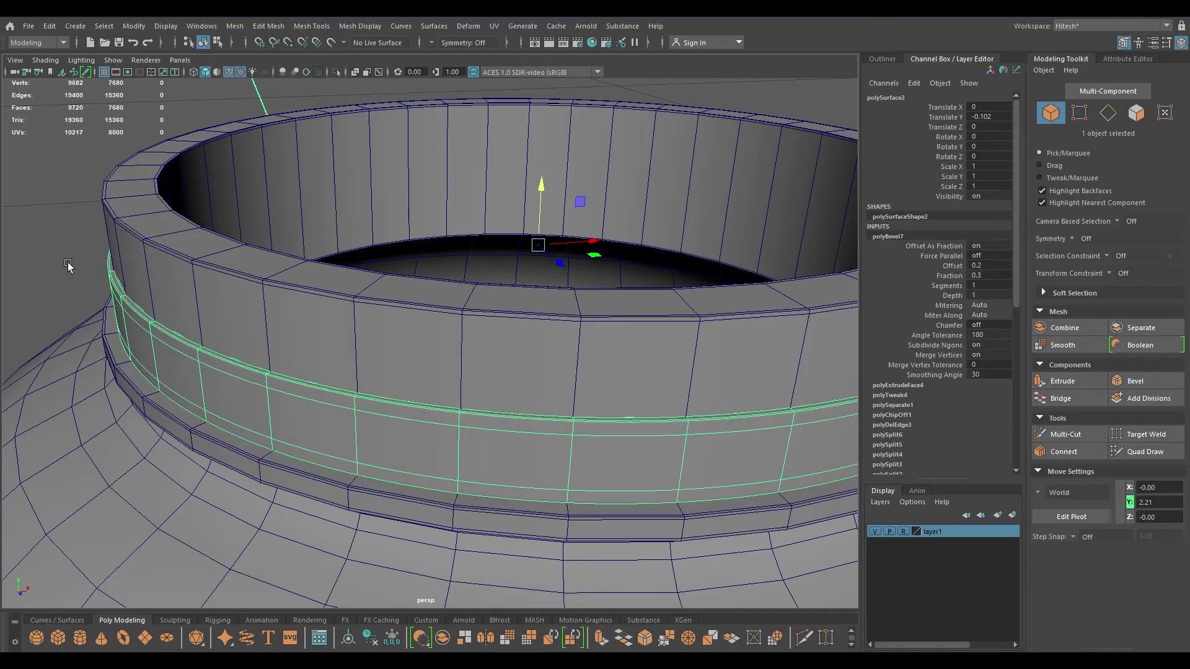
pyautogui.click(48, 222)
pyautogui.keyDown('alt'); pyautogui.moveTo(254, 459); pyautogui.dragTo(209, 256, button='right'); pyautogui.keyUp('alt')
pyautogui.click(233, 72)
pyautogui.moveTo(414, 207)
pyautogui.keyDown('alt'); pyautogui.mouseDown()
pyautogui.moveTo(444, 186)
pyautogui.moveTo(366, 204)
pyautogui.moveTo(429, 228)
pyautogui.moveTo(295, 249)
pyautogui.mouseUp(); pyautogui.keyUp('alt')
# Create a polygon cylinder in the front view, raise it above the neck to Translate Y 3.55 and show wireframe on shaded
pyautogui.press('space')
pyautogui.moveTo(552, 284); pyautogui.dragTo(558, 356)
pyautogui.scroll(3, 540, 264)
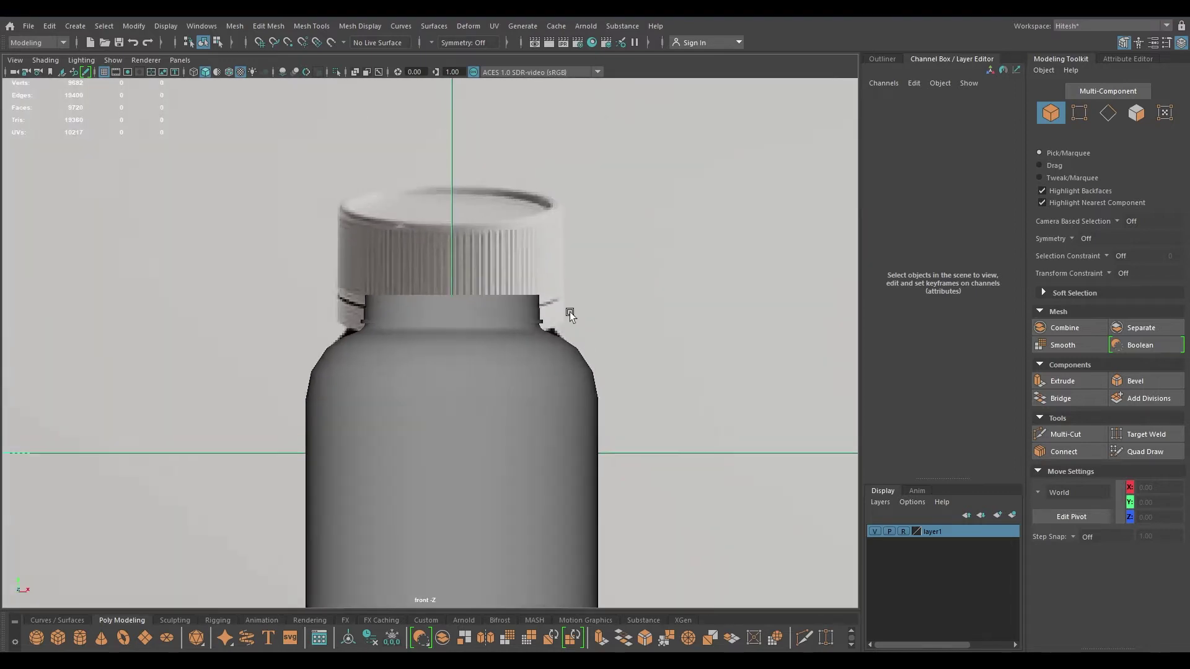
pyautogui.keyDown('shift'); pyautogui.moveTo(651, 239); pyautogui.dragTo(581, 262, button='right'); pyautogui.keyUp('shift')
pyautogui.moveTo(458, 398); pyautogui.dragTo(443, 168)
pyautogui.click(229, 72)
pyautogui.scroll(2, 402, 311)
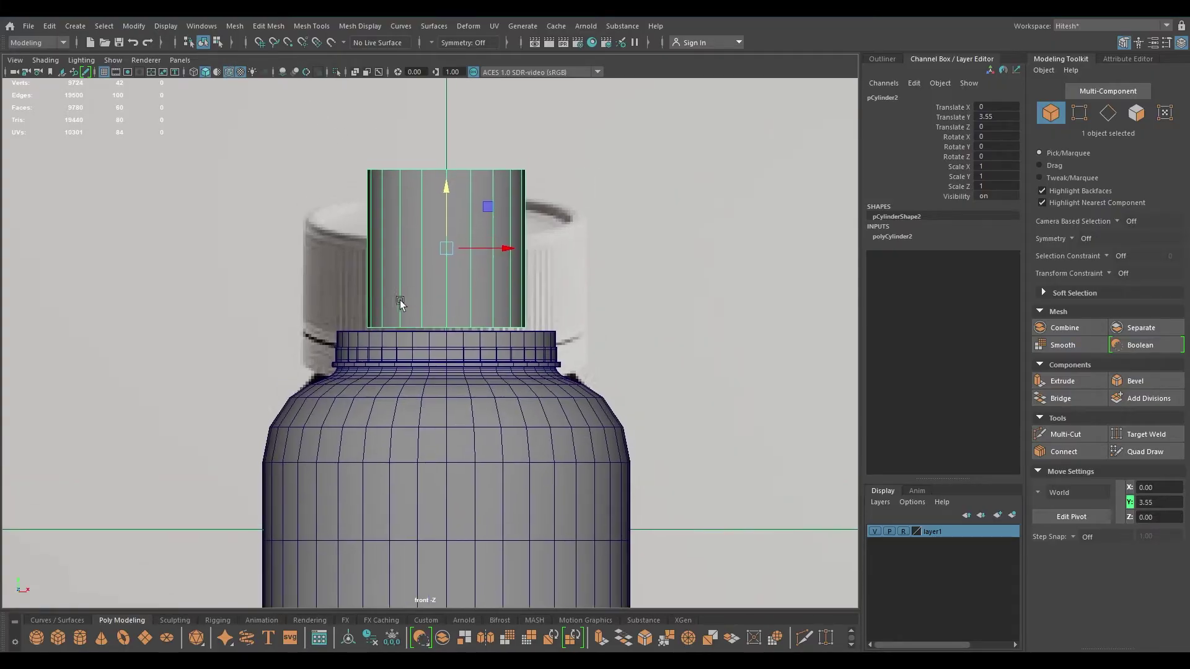
# Set the cylinder's radius to 1.38 and lower it onto the neck's rim at about 3.51 in Translate Y
pyautogui.scroll(2, 465, 446)
pyautogui.press('t')
pyautogui.scroll(2, 485, 318)
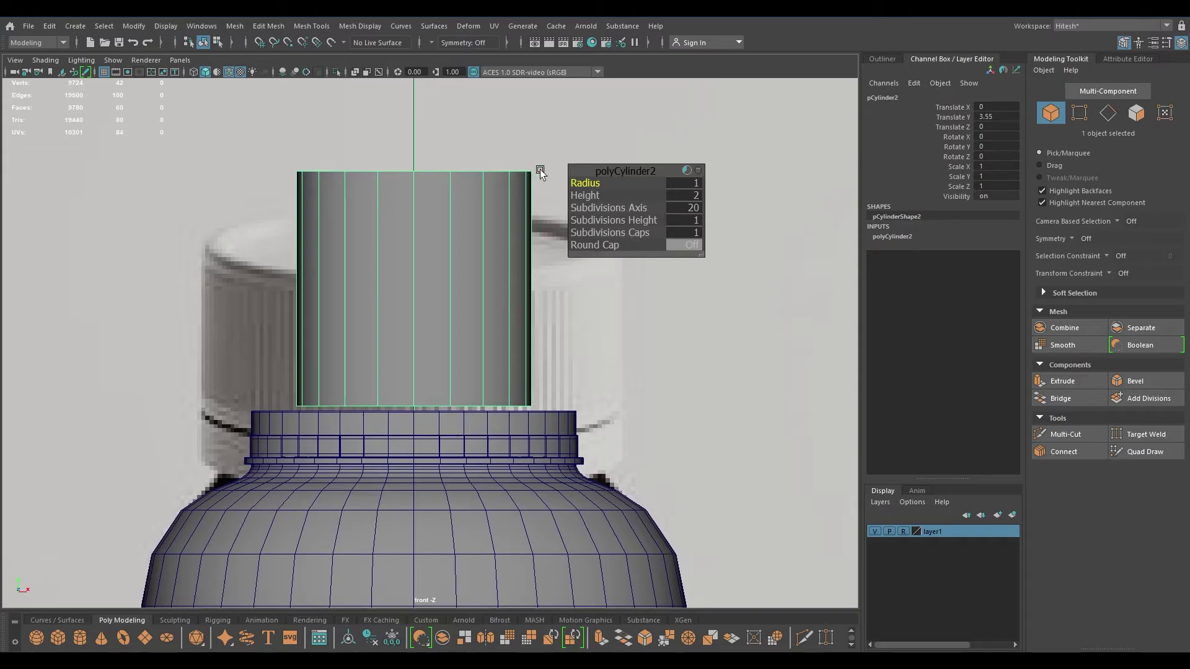
pyautogui.moveTo(585, 183); pyautogui.dragTo(609, 183)
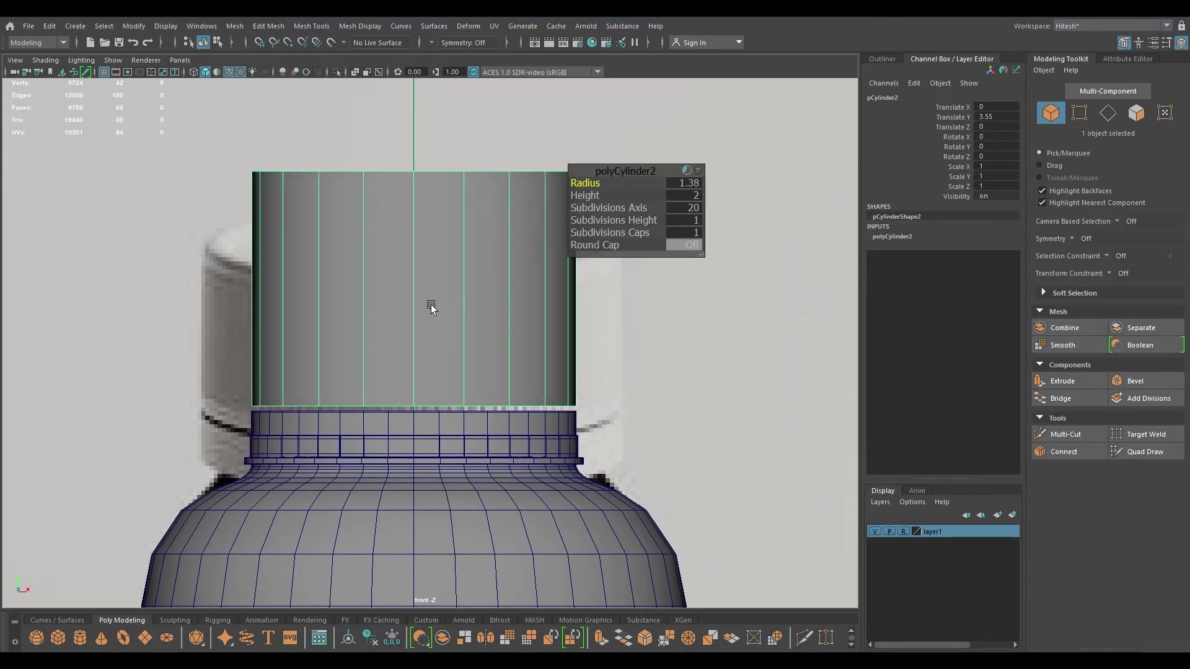
pyautogui.scroll(2, 453, 304)
pyautogui.press('w')
pyautogui.moveTo(411, 207); pyautogui.dragTo(414, 217)
# Set the cylinder's Subdivisions Axis to 70
pyautogui.press('t')
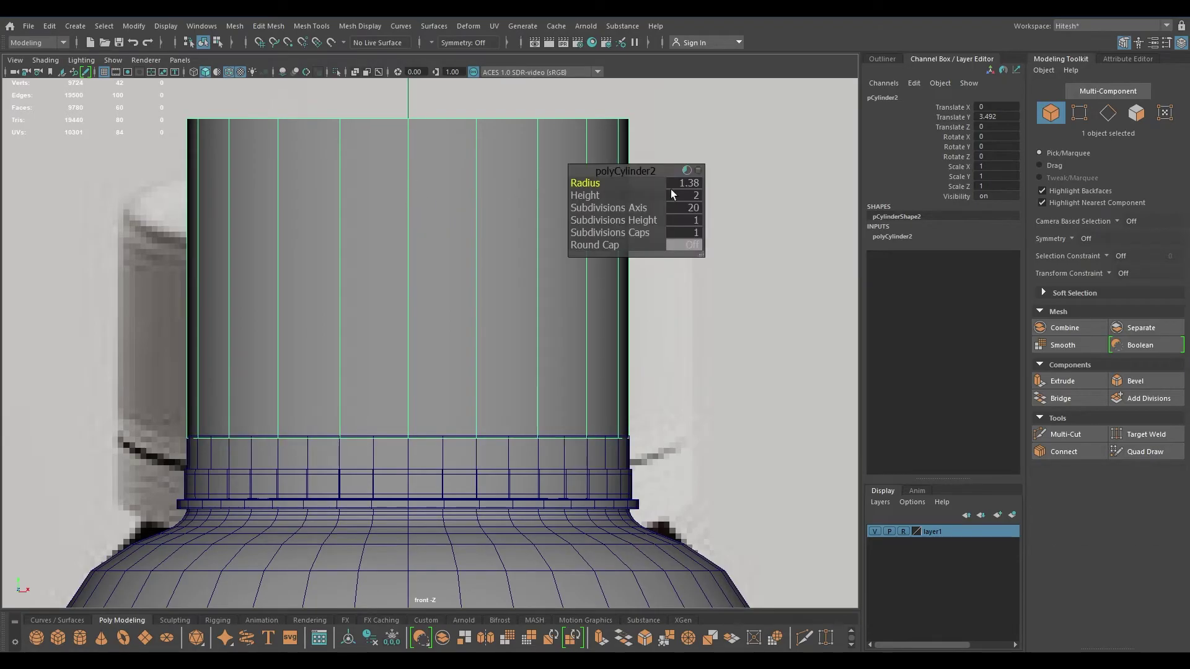
pyautogui.click(687, 207)
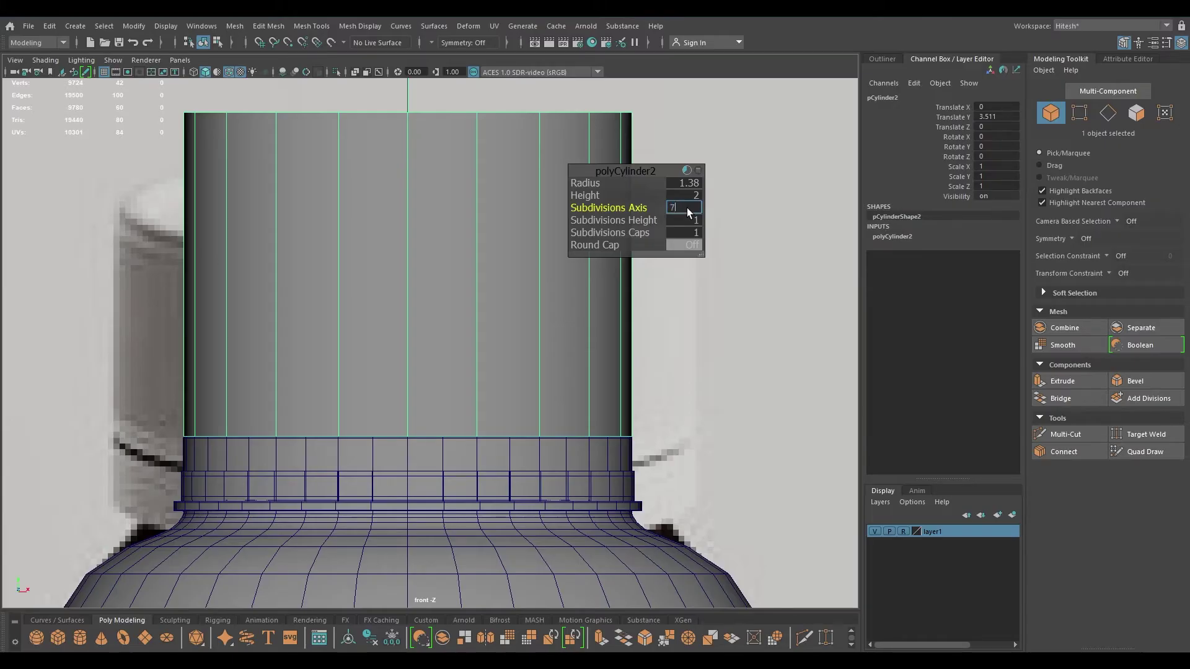
pyautogui.write('70')
pyautogui.press('Return')
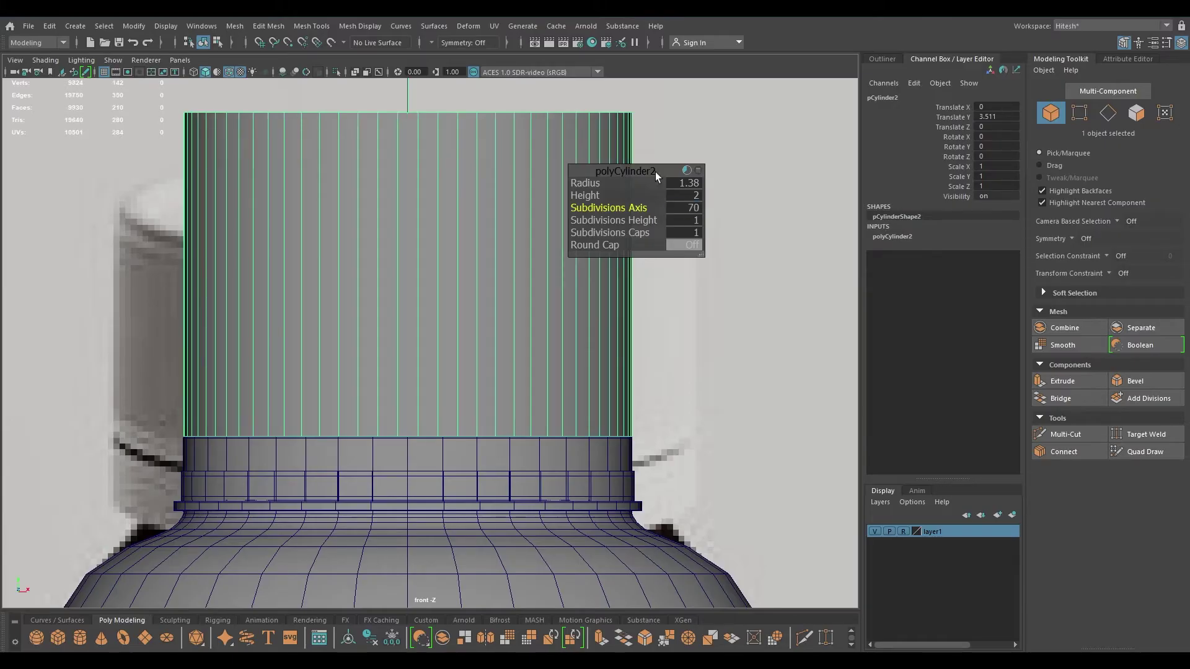
pyautogui.press('w')
# Reduce the cylinder's height and lower it over the neck to about 3.034 in Translate Y
pyautogui.keyDown('alt'); pyautogui.moveTo(476, 218); pyautogui.dragTo(524, 220, button='middle'); pyautogui.keyUp('alt')
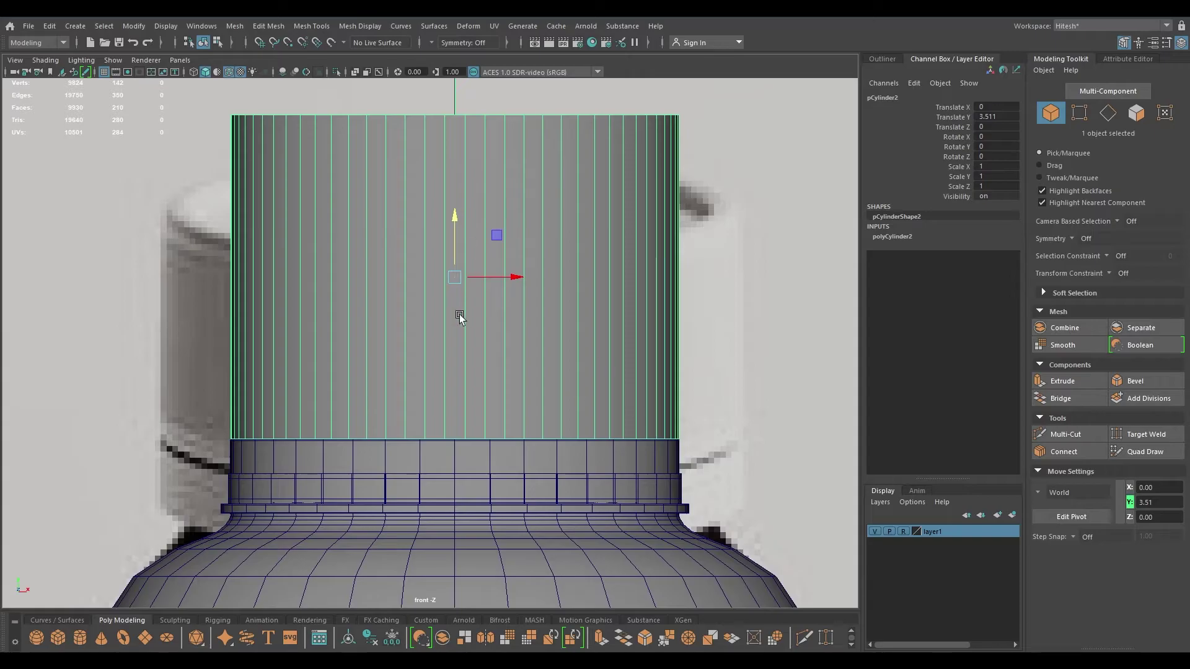
pyautogui.keyDown('alt'); pyautogui.moveTo(396, 365); pyautogui.dragTo(417, 366, button='middle'); pyautogui.keyUp('alt')
pyautogui.keyDown('alt'); pyautogui.moveTo(589, 340); pyautogui.dragTo(696, 266, button='middle'); pyautogui.keyUp('alt')
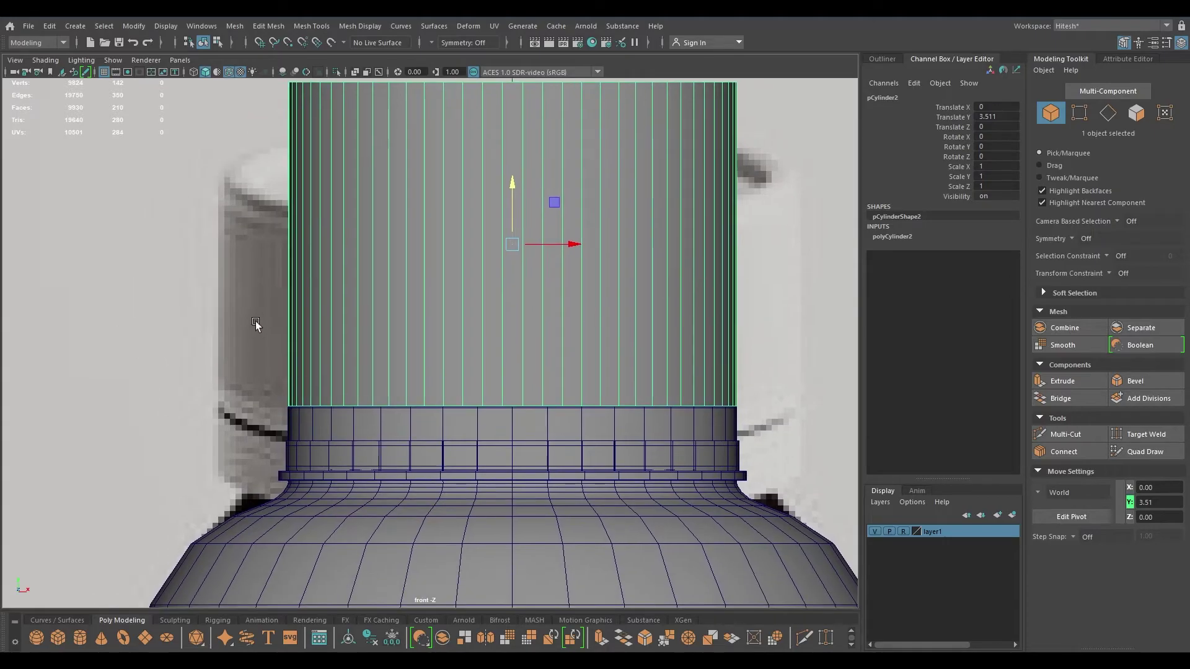
pyautogui.keyDown('alt'); pyautogui.moveTo(260, 347); pyautogui.dragTo(237, 31, button='right'); pyautogui.keyUp('alt')
pyautogui.keyDown('alt'); pyautogui.moveTo(410, 373); pyautogui.dragTo(545, 645, button='right'); pyautogui.keyUp('alt')
pyautogui.scroll(5, 419, 297)
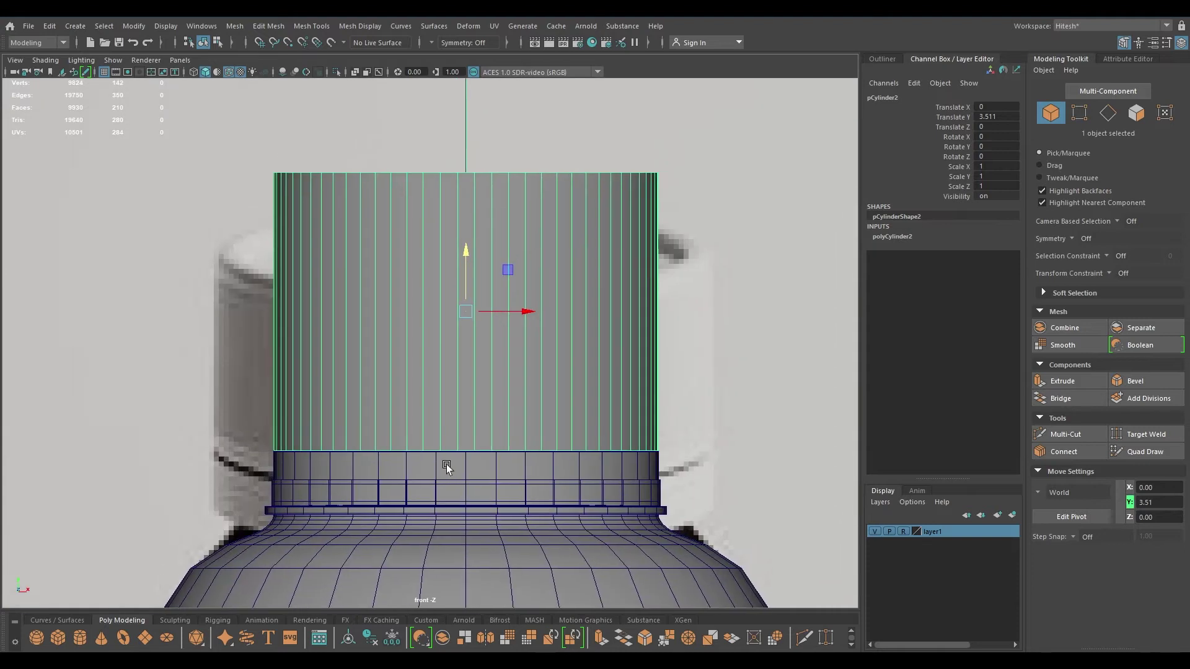
pyautogui.press('t')
pyautogui.moveTo(596, 192); pyautogui.dragTo(562, 202)
pyautogui.press('w')
pyautogui.moveTo(463, 245); pyautogui.dragTo(468, 314)
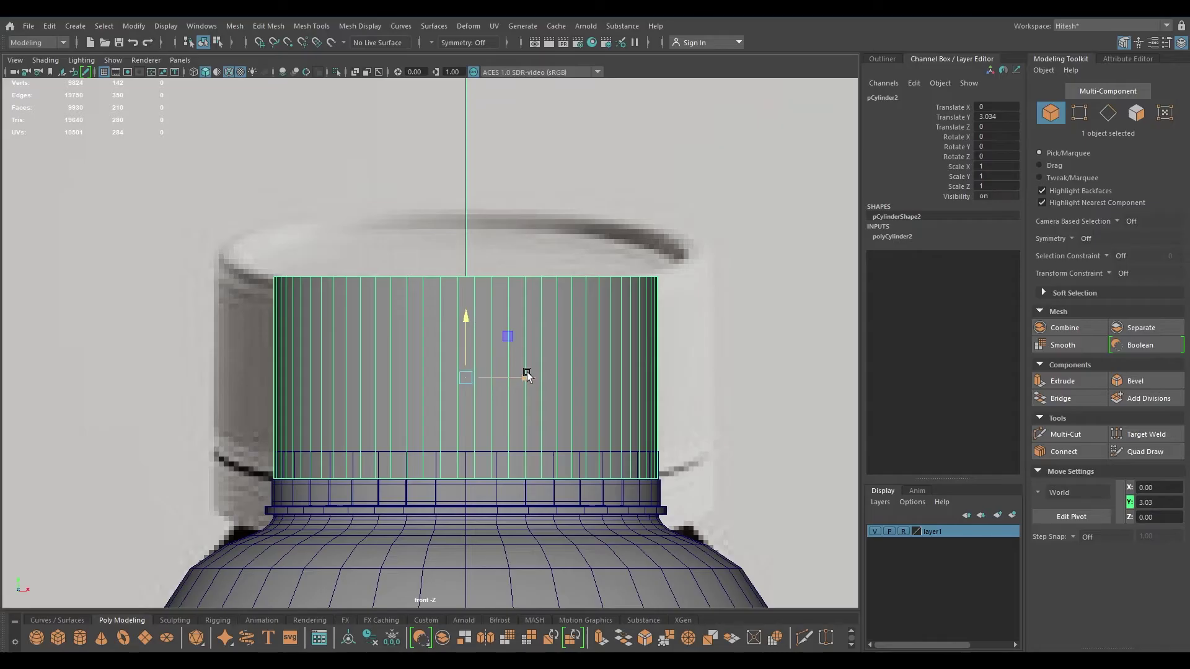
# Lower the cylinder's top vertices to about Y 3.57, then frame its side and lower edge in perspective
pyautogui.moveTo(497, 228); pyautogui.dragTo(372, 217, button='right')
pyautogui.moveTo(186, 185); pyautogui.dragTo(831, 338)
pyautogui.moveTo(465, 220); pyautogui.dragTo(466, 246)
pyautogui.press('space')
pyautogui.moveTo(466, 244); pyautogui.dragTo(465, 211)
pyautogui.press('f')
pyautogui.scroll(-2, 343, 374)
pyautogui.keyDown('alt'); pyautogui.moveTo(338, 271); pyautogui.dragTo(371, 67, button='middle'); pyautogui.keyUp('alt')
pyautogui.keyDown('alt'); pyautogui.moveTo(371, 66); pyautogui.dragTo(408, 270); pyautogui.keyUp('alt')
pyautogui.moveTo(355, 270); pyautogui.dragTo(436, 225, button='right')
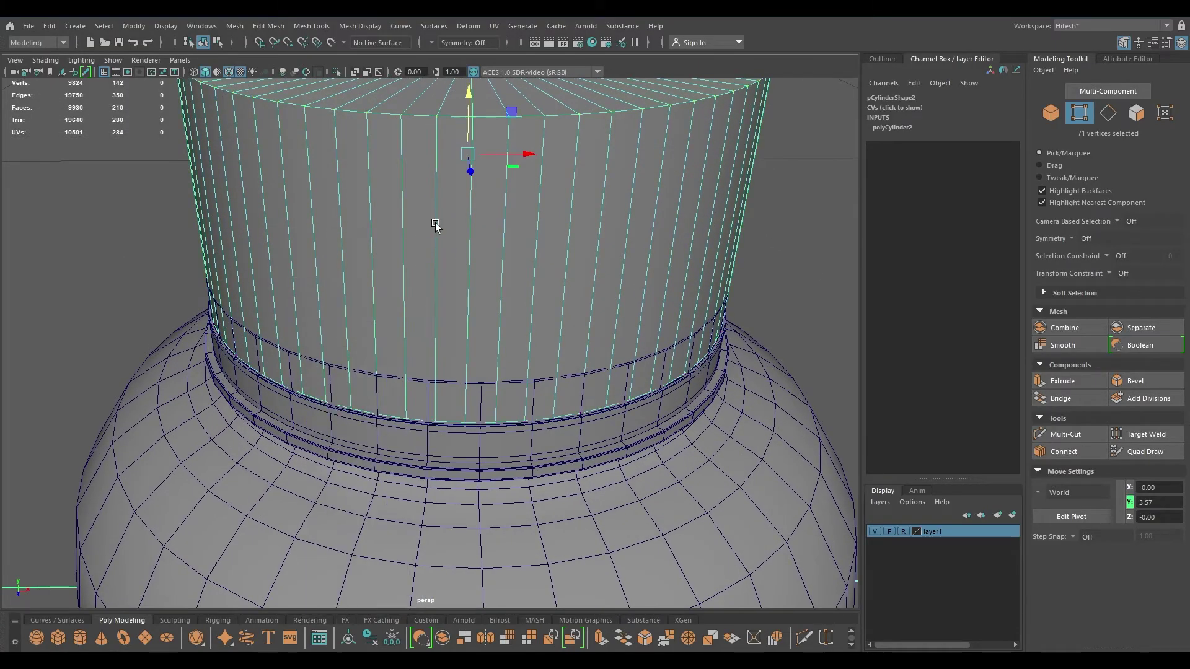
# Set the cap cylinder's radius to 1.4
pyautogui.press('t')
pyautogui.click(685, 182)
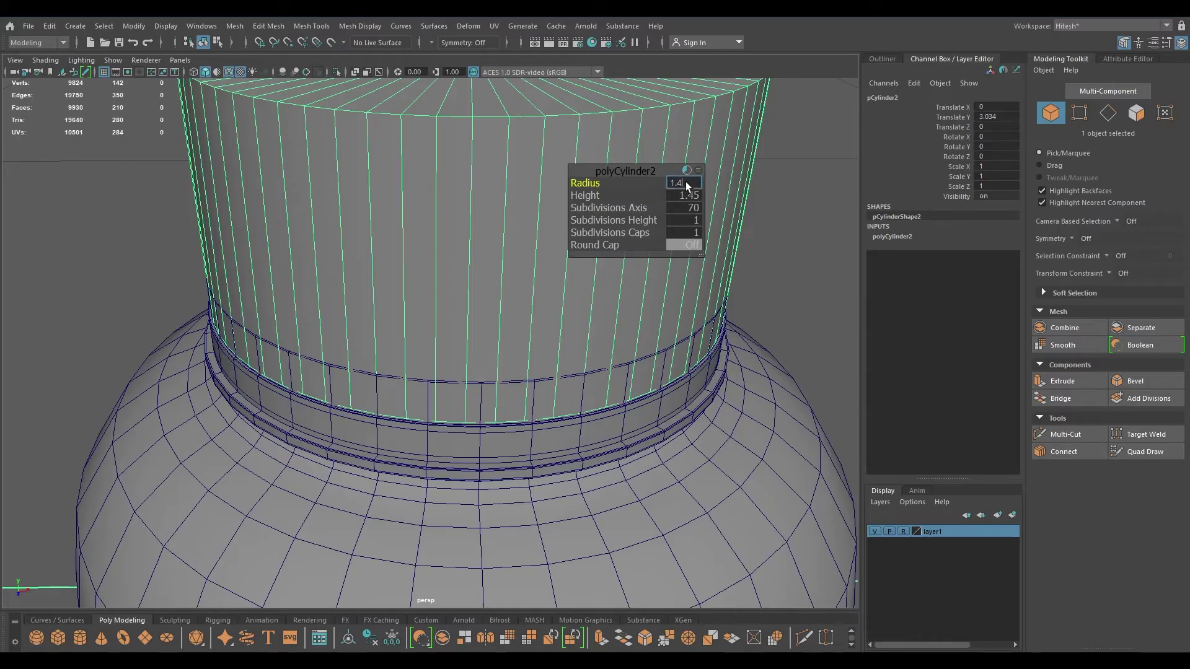
pyautogui.press('Return')
pyautogui.keyDown('alt'); pyautogui.moveTo(518, 371); pyautogui.dragTo(505, 288, button='right'); pyautogui.keyUp('alt')
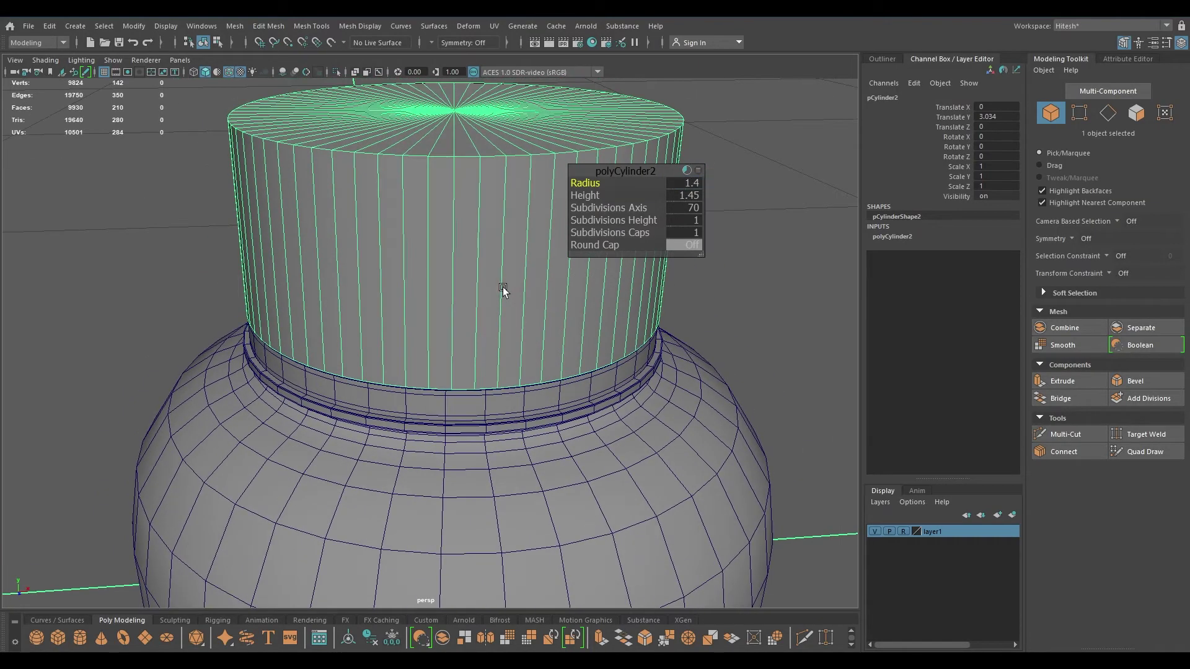
pyautogui.press('w')
# Insert an edge loop around the cap cylinder's side at mid-height
pyautogui.keyDown('alt'); pyautogui.moveTo(505, 288); pyautogui.dragTo(499, 314); pyautogui.keyUp('alt')
pyautogui.keyDown('alt'); pyautogui.moveTo(499, 315); pyautogui.dragTo(473, 192, button='right'); pyautogui.keyUp('alt')
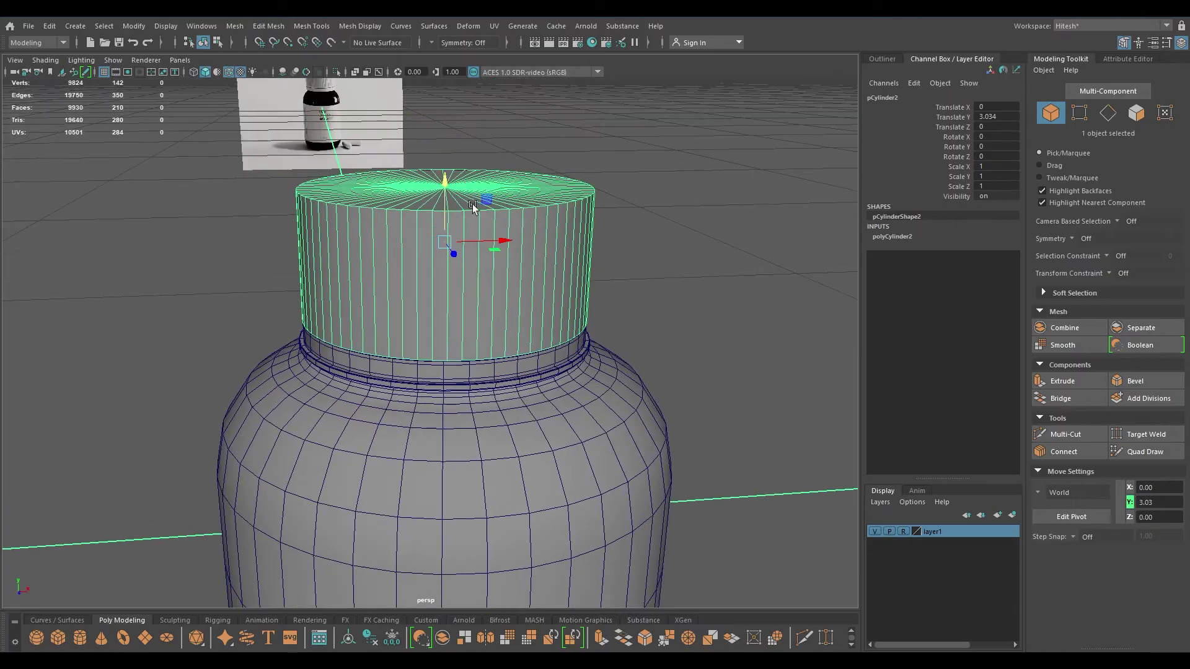
pyautogui.keyDown('alt'); pyautogui.moveTo(473, 191); pyautogui.dragTo(471, 282, button='middle'); pyautogui.keyUp('alt')
pyautogui.keyDown('alt'); pyautogui.moveTo(470, 282); pyautogui.dragTo(409, 215, button='right'); pyautogui.keyUp('alt')
pyautogui.keyDown('alt'); pyautogui.moveTo(409, 216); pyautogui.dragTo(458, 334); pyautogui.keyUp('alt')
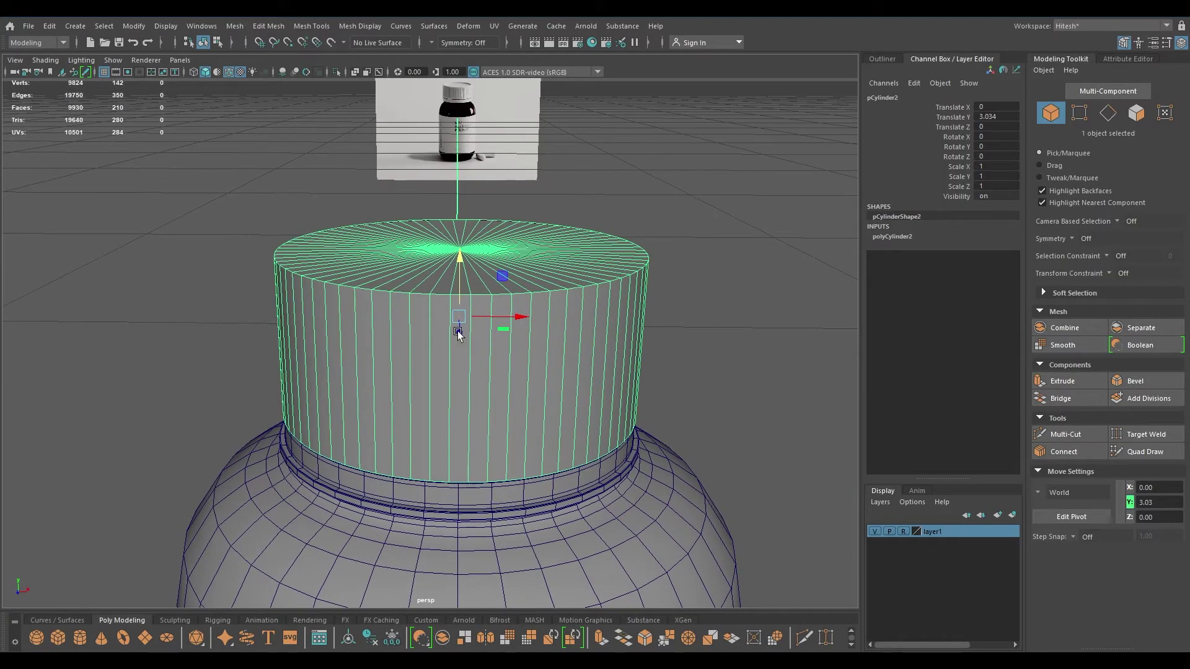
pyautogui.scroll(2, 436, 321)
pyautogui.moveTo(425, 338); pyautogui.dragTo(414, 272, button='right')
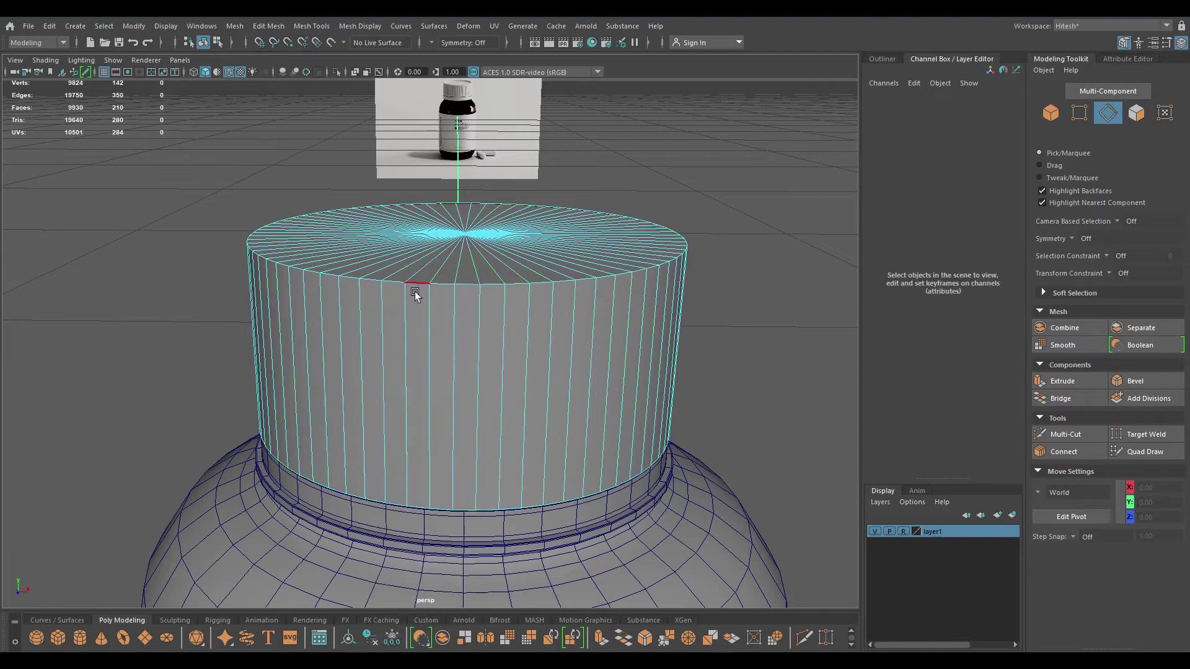
pyautogui.keyDown('shift'); pyautogui.moveTo(403, 321); pyautogui.dragTo(286, 404, button='right'); pyautogui.keyUp('shift')
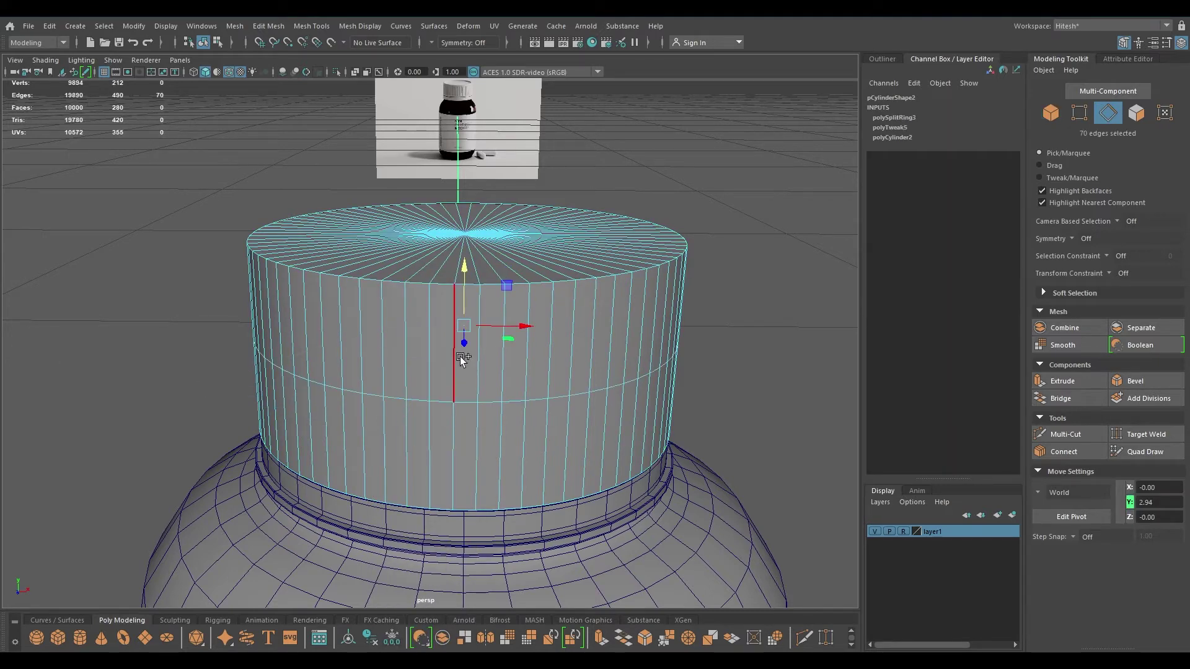
# Bevel the cap's mid-height edge loop with a Fraction of 0.89, leaving narrow bands at the upper and lower rims
pyautogui.keyDown('shift'); pyautogui.moveTo(436, 399); pyautogui.dragTo(437, 402, button='right'); pyautogui.keyUp('shift')
pyautogui.keyDown('shift'); pyautogui.moveTo(430, 485); pyautogui.dragTo(499, 399, button='right'); pyautogui.keyUp('shift')
pyautogui.moveTo(577, 180); pyautogui.dragTo(605, 180)
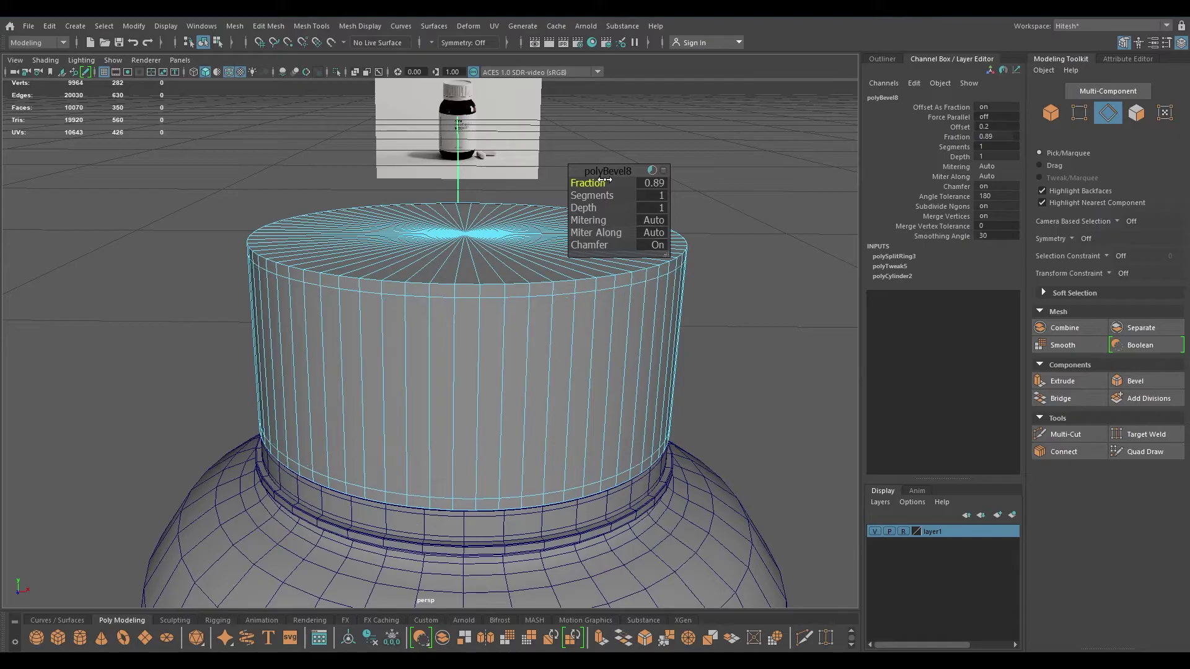
pyautogui.press('w')
# Select the ring of tall side faces on the cap and extrude them with Keep Faces Together off
pyautogui.keyDown('alt'); pyautogui.moveTo(546, 306); pyautogui.dragTo(484, 223, button='right'); pyautogui.keyUp('alt')
pyautogui.moveTo(485, 223)
pyautogui.keyDown('alt'); pyautogui.mouseDown()
pyautogui.moveTo(468, 222)
pyautogui.moveTo(480, 231)
pyautogui.mouseUp(); pyautogui.keyUp('alt')
pyautogui.keyDown('alt'); pyautogui.moveTo(481, 230); pyautogui.dragTo(502, 273, button='middle'); pyautogui.keyUp('alt')
pyautogui.keyDown('alt'); pyautogui.moveTo(502, 274); pyautogui.dragTo(491, 292); pyautogui.keyUp('alt')
pyautogui.moveTo(477, 335); pyautogui.dragTo(462, 439, button='right')
pyautogui.click(474, 387)
pyautogui.keyDown('alt'); pyautogui.moveTo(462, 439); pyautogui.dragTo(536, 359); pyautogui.keyUp('alt')
pyautogui.hotkey('ctrl', 'e')
pyautogui.scroll(3, 496, 325)
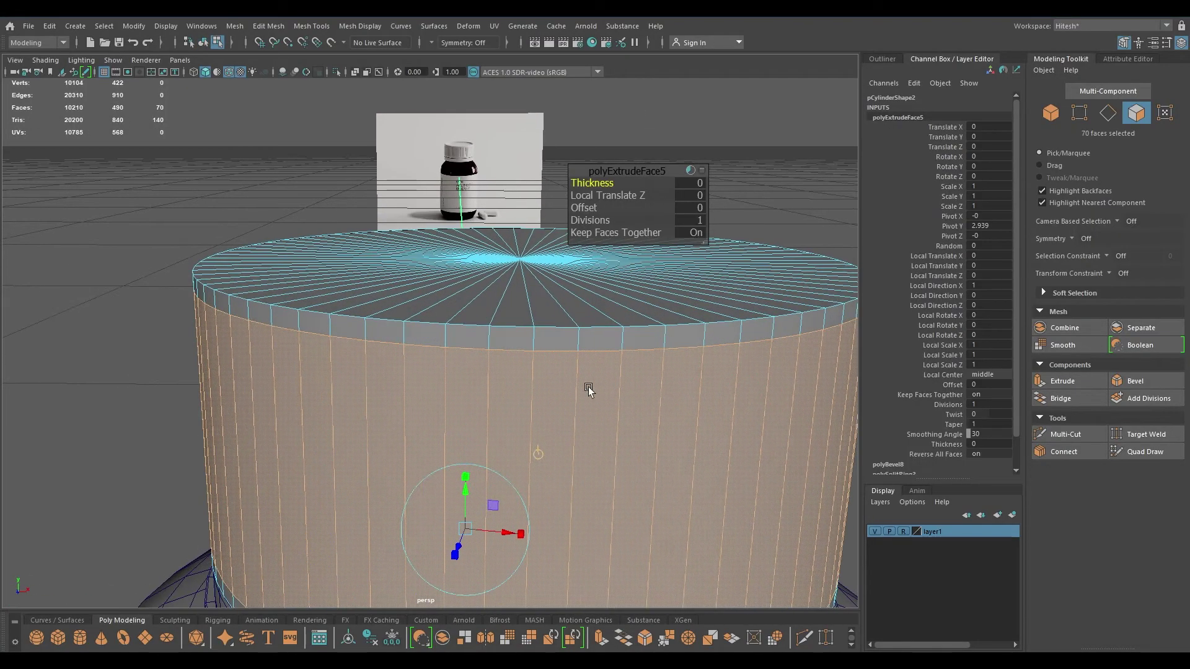
pyautogui.click(697, 233)
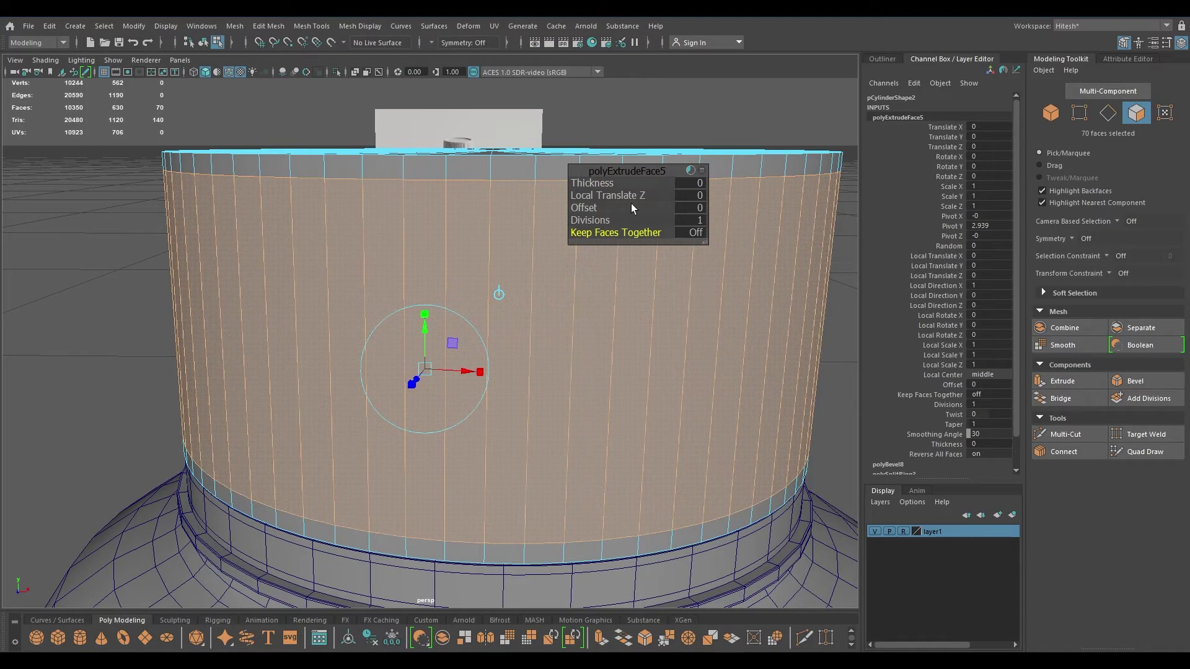
# Set the side-face extrusion's Offset to 0.02 so each face gets its own narrow border
pyautogui.write('0.2')
pyautogui.press('Return')
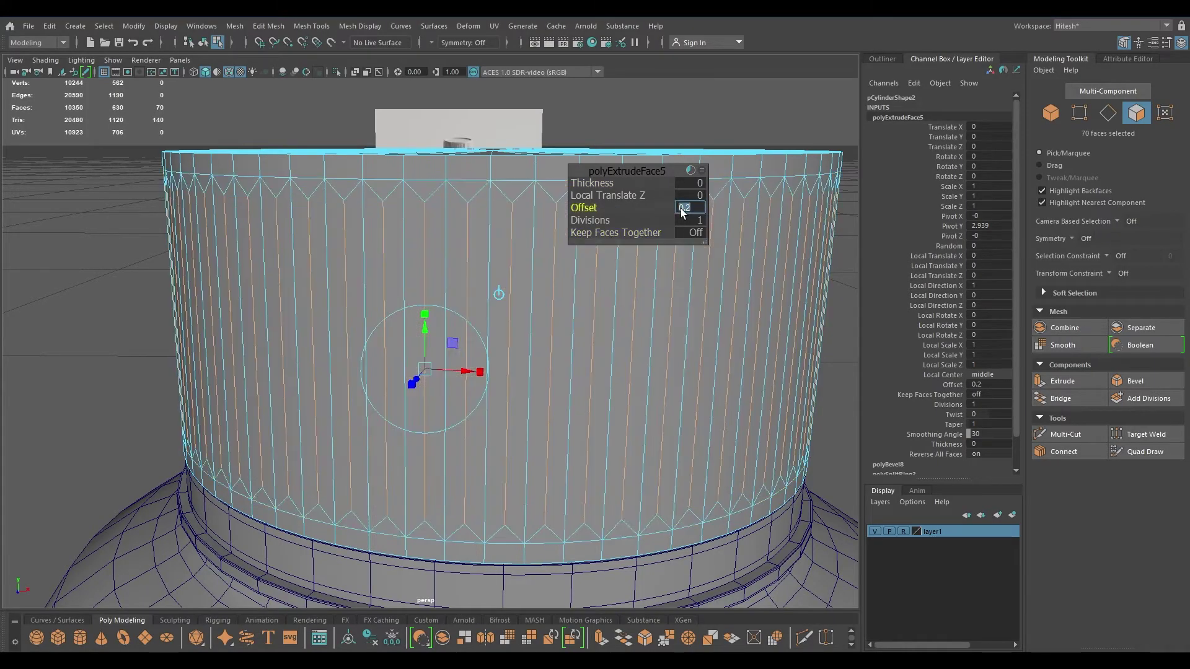
pyautogui.write('0.05')
pyautogui.press('Return')
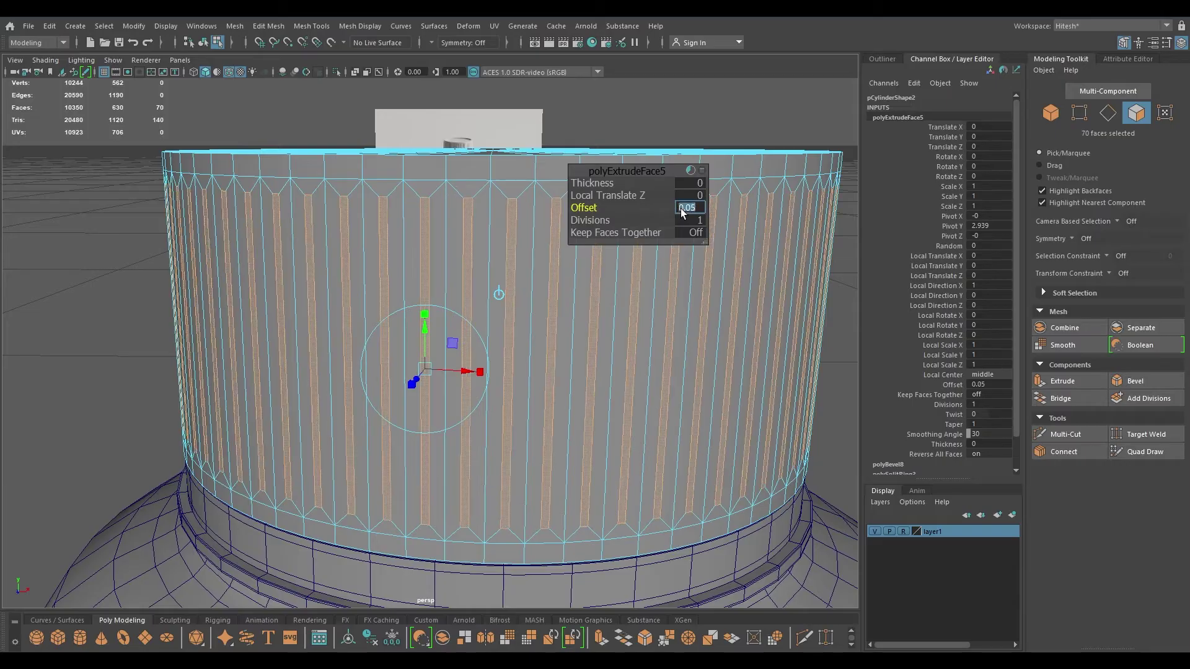
pyautogui.press('Return')
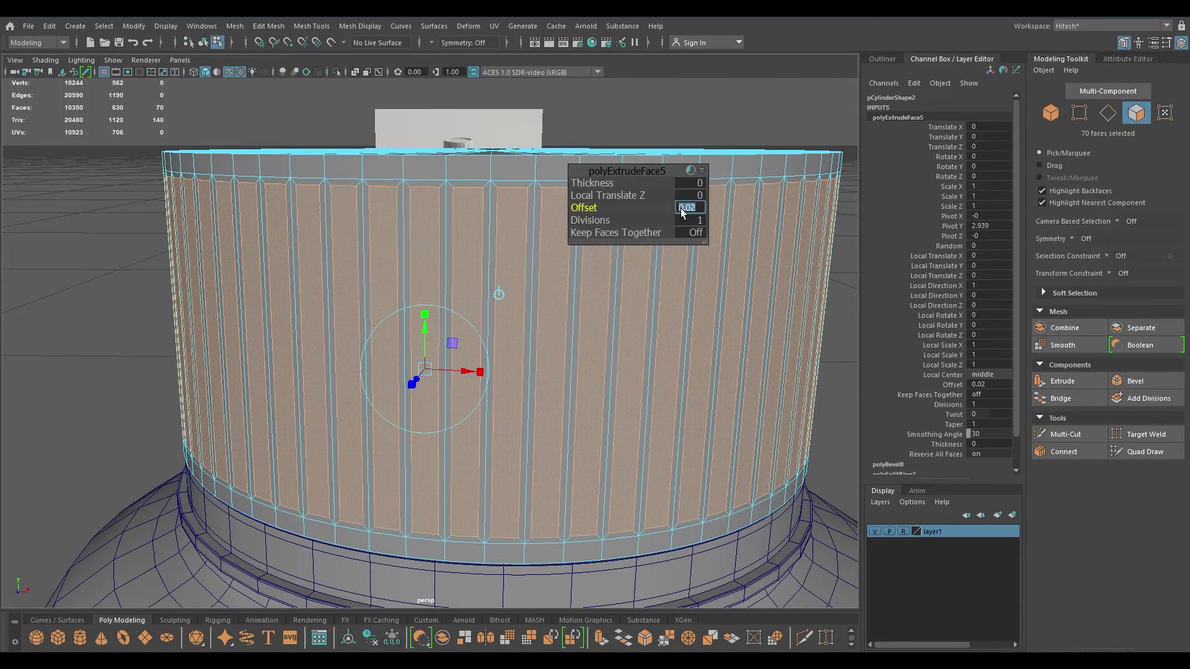
pyautogui.press('w')
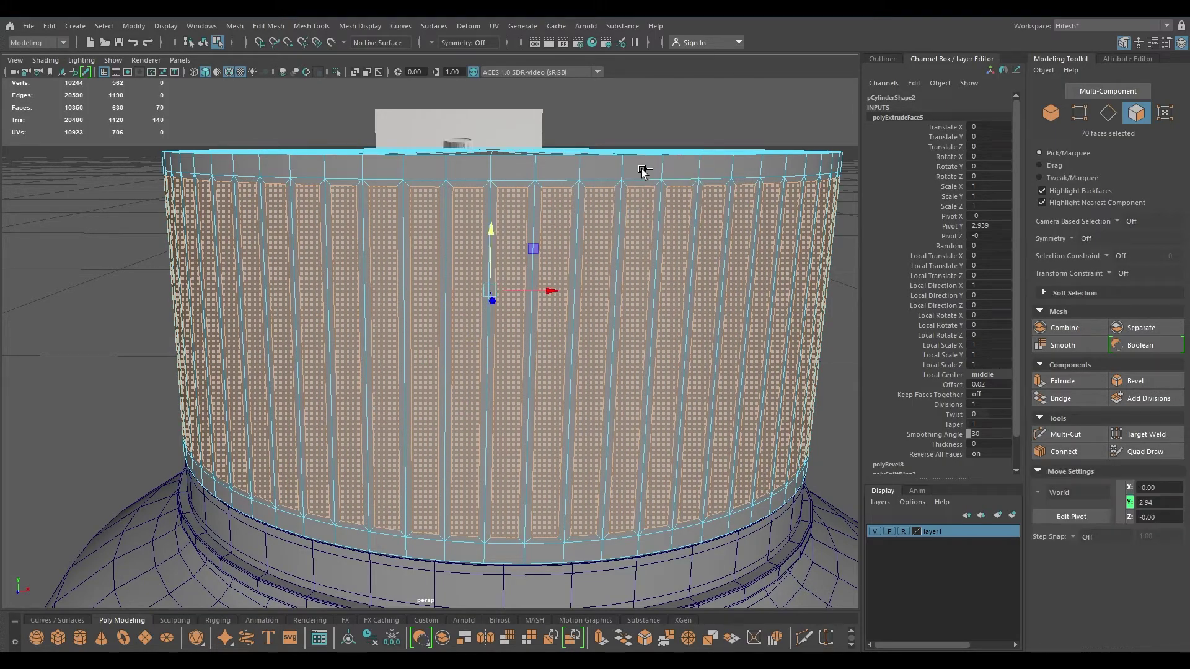
# Extrude the inset side faces again with an Offset of 0.01
pyautogui.hotkey('ctrl', 'e')
pyautogui.write('0.02')
pyautogui.press('Return')
pyautogui.write('0.01')
pyautogui.press('Return')
# Extrude the inner side faces once more with a Thickness of 0.01 to form vertical ribs around the cap
pyautogui.hotkey('ctrl', 'e')
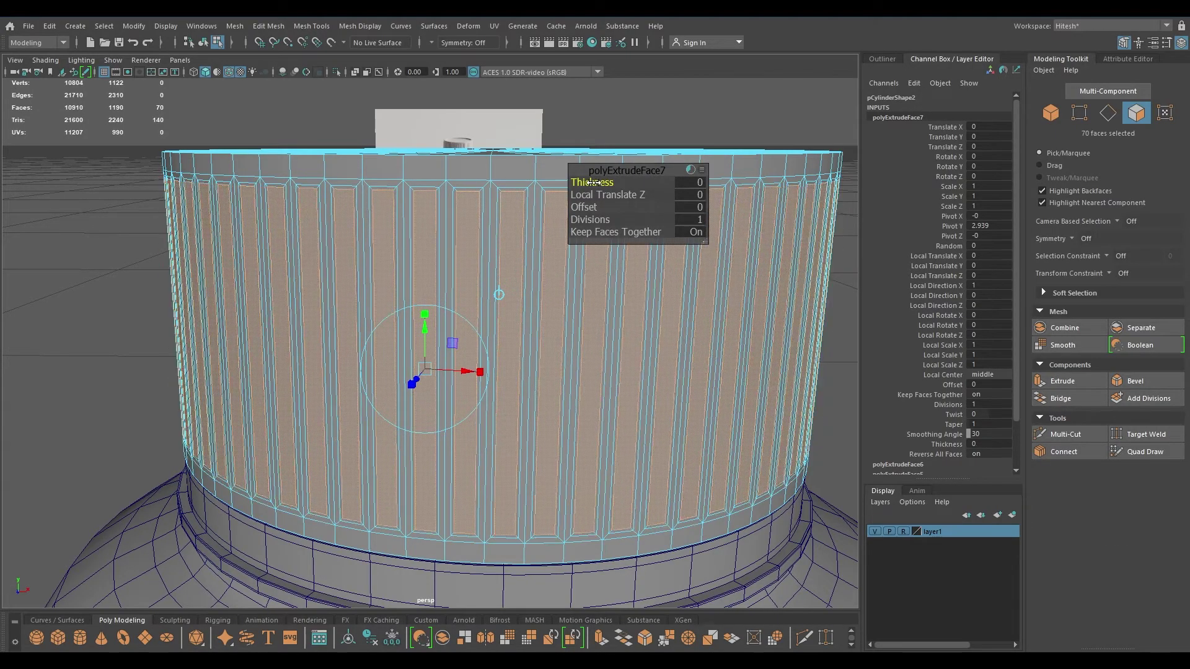
pyautogui.keyDown('alt'); pyautogui.moveTo(478, 199); pyautogui.dragTo(462, 223); pyautogui.keyUp('alt')
pyautogui.click(702, 183)
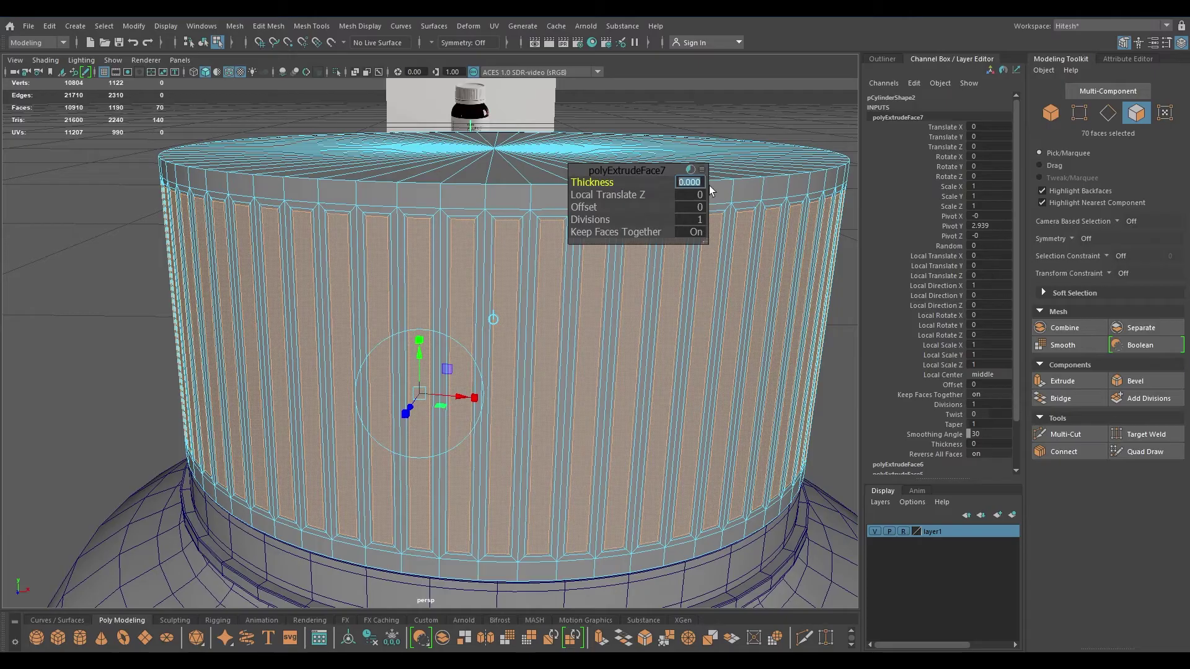
pyautogui.write('0.01')
pyautogui.press('Return')
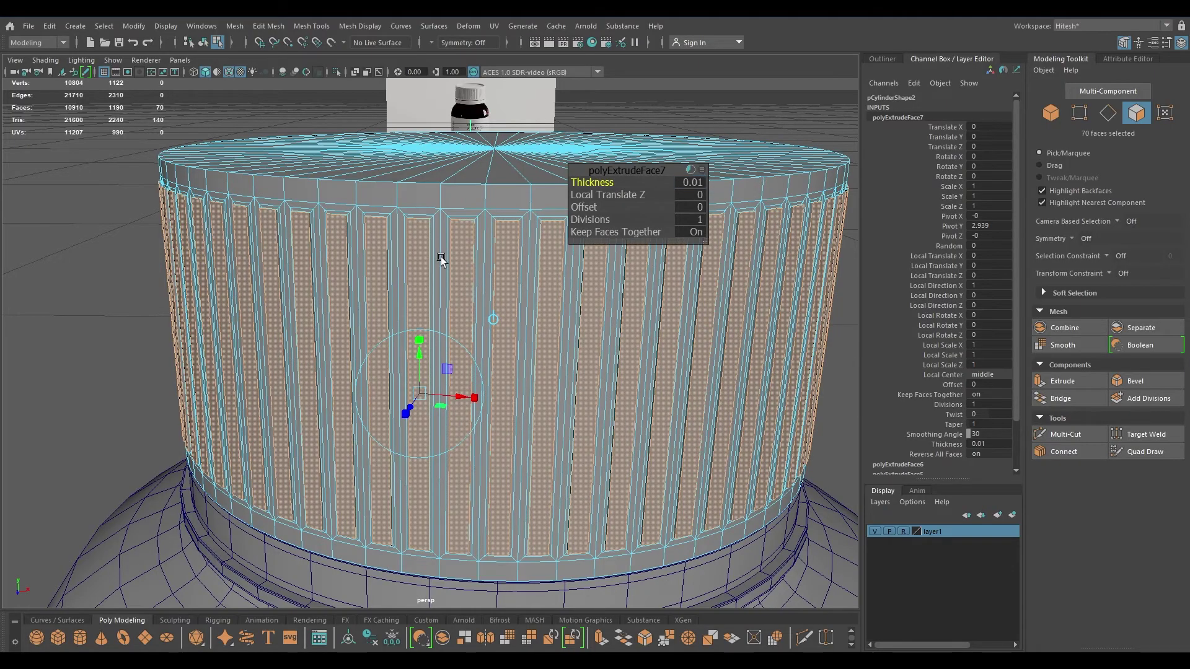
pyautogui.keyDown('alt'); pyautogui.moveTo(543, 226); pyautogui.dragTo(403, 272); pyautogui.keyUp('alt')
pyautogui.press('w')
# Insert a supporting edge loop around the cap close to the lower ends of the ribs
pyautogui.keyDown('alt'); pyautogui.moveTo(361, 347); pyautogui.dragTo(465, 480, button='right'); pyautogui.keyUp('alt')
pyautogui.moveTo(433, 415); pyautogui.dragTo(448, 265, button='right')
pyautogui.keyDown('alt'); pyautogui.moveTo(463, 309); pyautogui.dragTo(464, 280); pyautogui.keyUp('alt')
pyautogui.keyDown('alt'); pyautogui.moveTo(464, 280); pyautogui.dragTo(447, 241, button='right'); pyautogui.keyUp('alt')
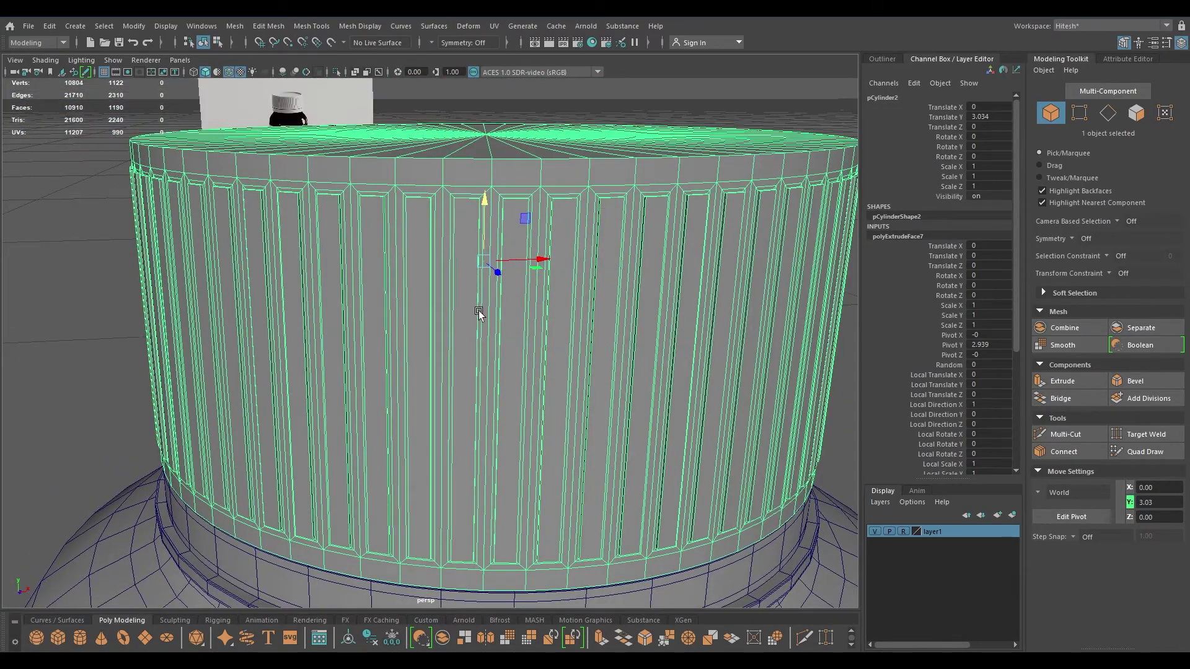
pyautogui.keyDown('alt'); pyautogui.moveTo(480, 310); pyautogui.dragTo(478, 278); pyautogui.keyUp('alt')
pyautogui.keyDown('alt'); pyautogui.moveTo(479, 278); pyautogui.dragTo(519, 446, button='right'); pyautogui.keyUp('alt')
pyautogui.keyDown('alt'); pyautogui.moveTo(477, 371); pyautogui.dragTo(455, 359); pyautogui.keyUp('alt')
pyautogui.keyDown('alt'); pyautogui.moveTo(454, 359); pyautogui.dragTo(467, 438, button='right'); pyautogui.keyUp('alt')
pyautogui.keyDown('alt'); pyautogui.moveTo(467, 439); pyautogui.dragTo(478, 433); pyautogui.keyUp('alt')
pyautogui.keyDown('shift'); pyautogui.moveTo(370, 357); pyautogui.dragTo(307, 329, button='right'); pyautogui.keyUp('shift')
pyautogui.keyDown('alt'); pyautogui.moveTo(306, 328); pyautogui.dragTo(340, 333, button='middle'); pyautogui.keyUp('alt')
pyautogui.keyDown('alt'); pyautogui.moveTo(340, 333); pyautogui.dragTo(442, 401, button='right'); pyautogui.keyUp('alt')
pyautogui.keyDown('alt'); pyautogui.moveTo(441, 402); pyautogui.dragTo(445, 347, button='middle'); pyautogui.keyUp('alt')
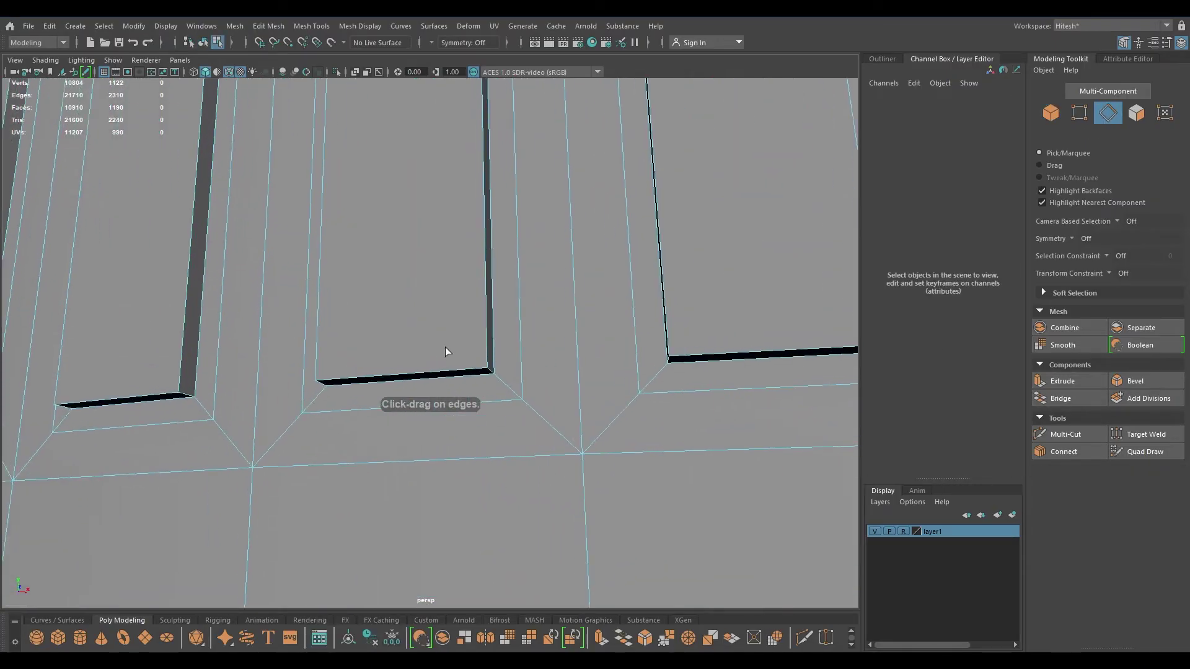
pyautogui.keyDown('ctrl'); pyautogui.click(490, 362); pyautogui.keyUp('ctrl')
# Insert a supporting edge loop around the cap close to the upper ends of the ribs
pyautogui.scroll(-5, 490, 361)
pyautogui.keyDown('alt'); pyautogui.moveTo(489, 317); pyautogui.dragTo(434, 459, button='middle'); pyautogui.keyUp('alt')
pyautogui.keyDown('alt'); pyautogui.moveTo(434, 459); pyautogui.dragTo(521, 481, button='right'); pyautogui.keyUp('alt')
pyautogui.keyDown('alt'); pyautogui.moveTo(556, 518); pyautogui.dragTo(528, 351, button='middle'); pyautogui.keyUp('alt')
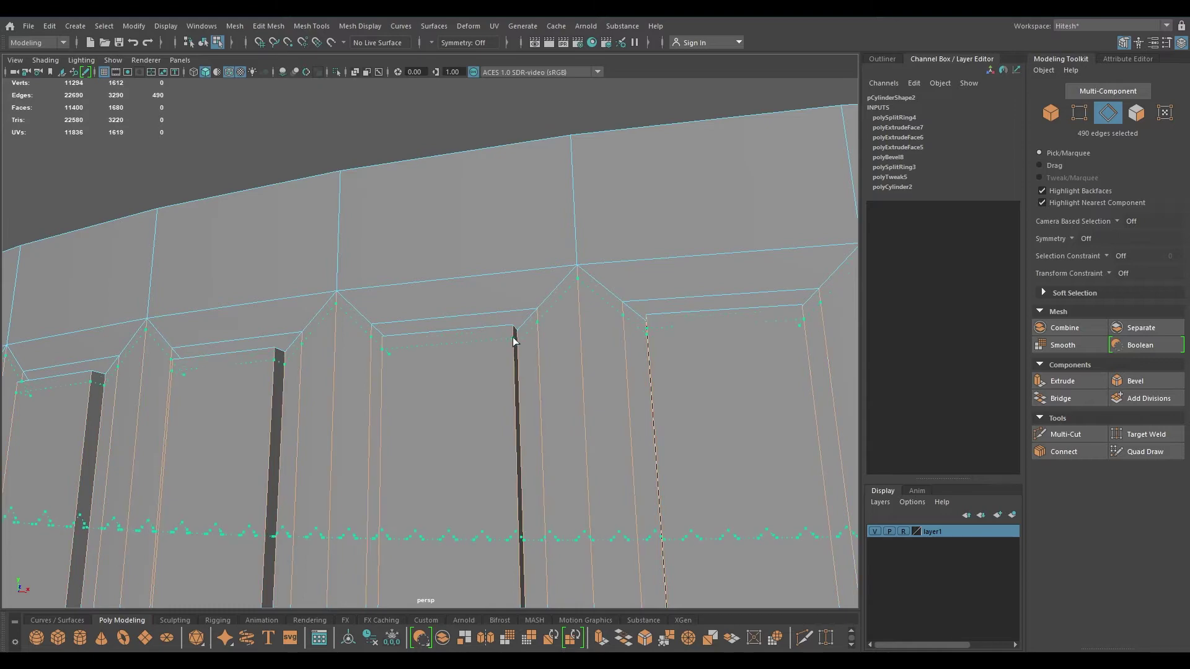
pyautogui.keyDown('ctrl'); pyautogui.click(515, 333); pyautogui.keyUp('ctrl')
# Insert another edge loop low on the ribs, flatten it vertically and lower it to about Y 2.45
pyautogui.keyDown('alt'); pyautogui.moveTo(590, 544); pyautogui.dragTo(630, 263, button='middle'); pyautogui.keyUp('alt')
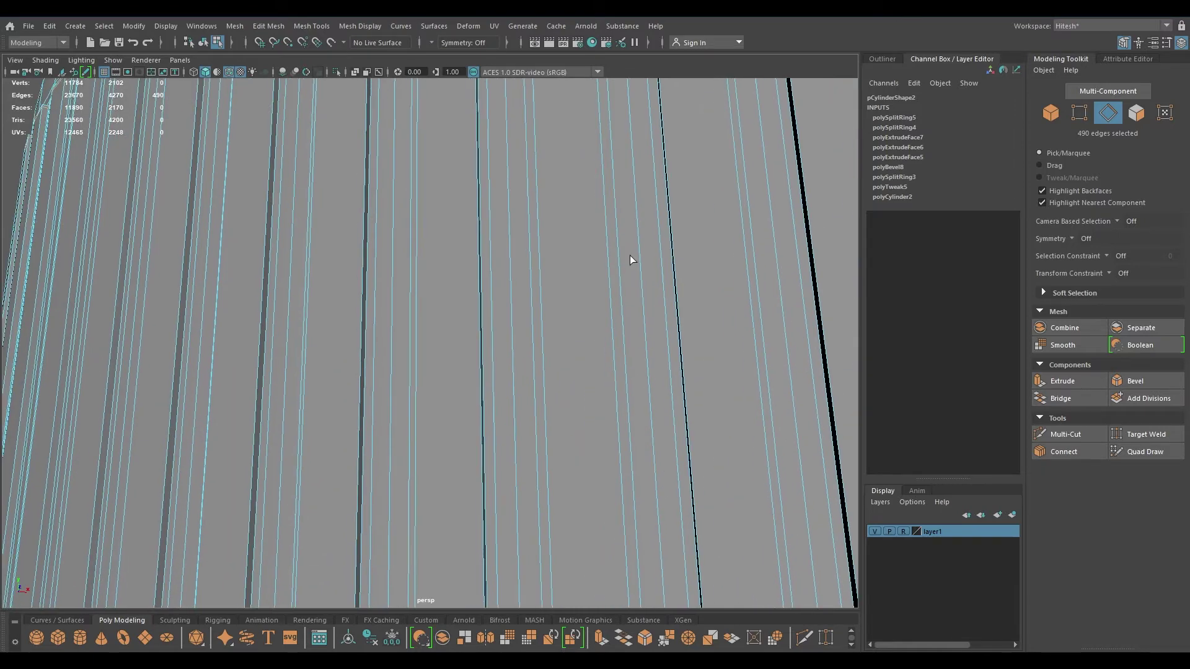
pyautogui.keyDown('alt'); pyautogui.moveTo(630, 263); pyautogui.dragTo(592, 297, button='right'); pyautogui.keyUp('alt')
pyautogui.keyDown('alt'); pyautogui.moveTo(592, 297); pyautogui.dragTo(612, 332); pyautogui.keyUp('alt')
pyautogui.keyDown('alt'); pyautogui.moveTo(612, 332); pyautogui.dragTo(618, 296, button='middle'); pyautogui.keyUp('alt')
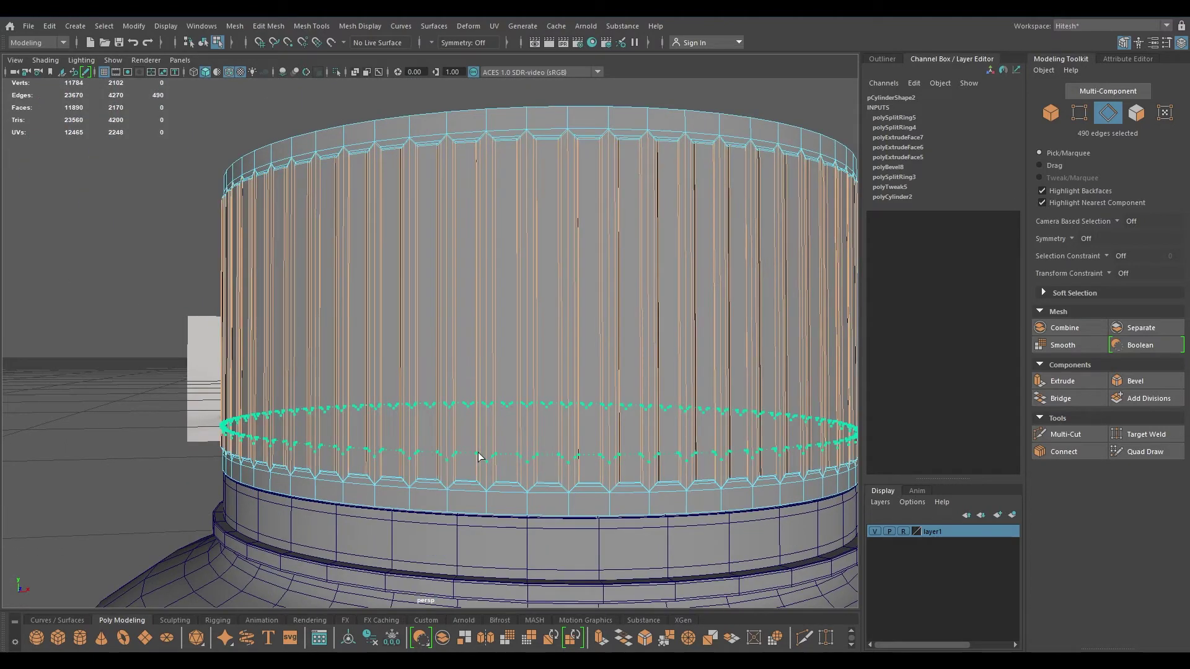
pyautogui.keyDown('ctrl'); pyautogui.click(478, 457); pyautogui.keyUp('ctrl')
pyautogui.press('r')
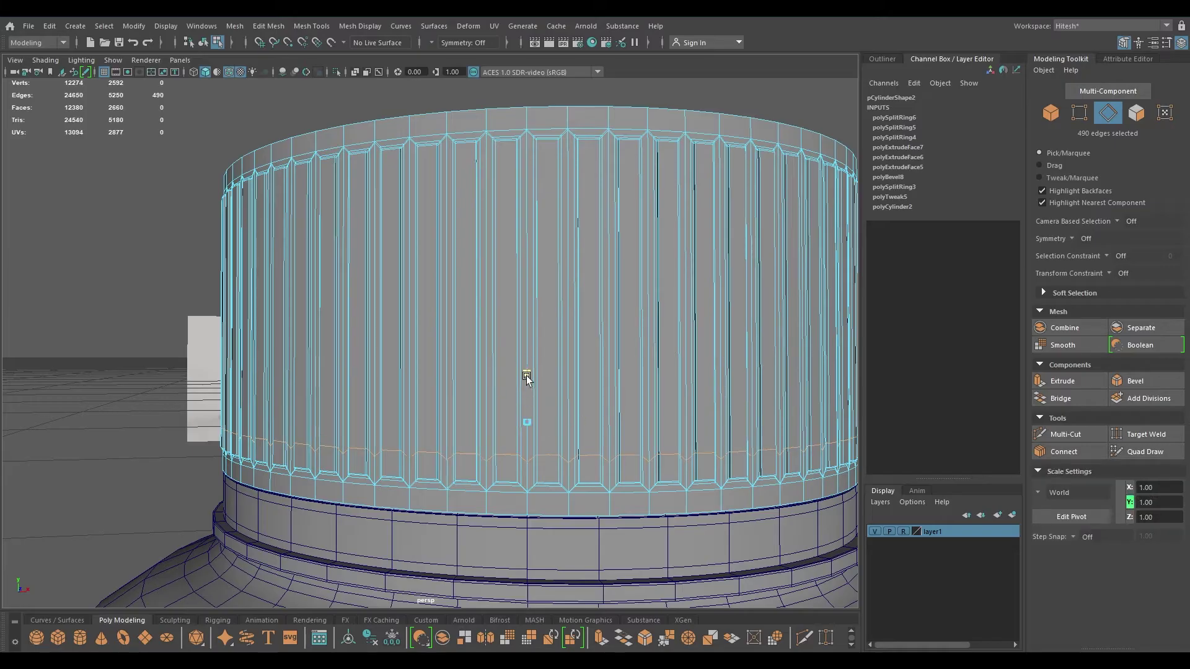
pyautogui.press('w')
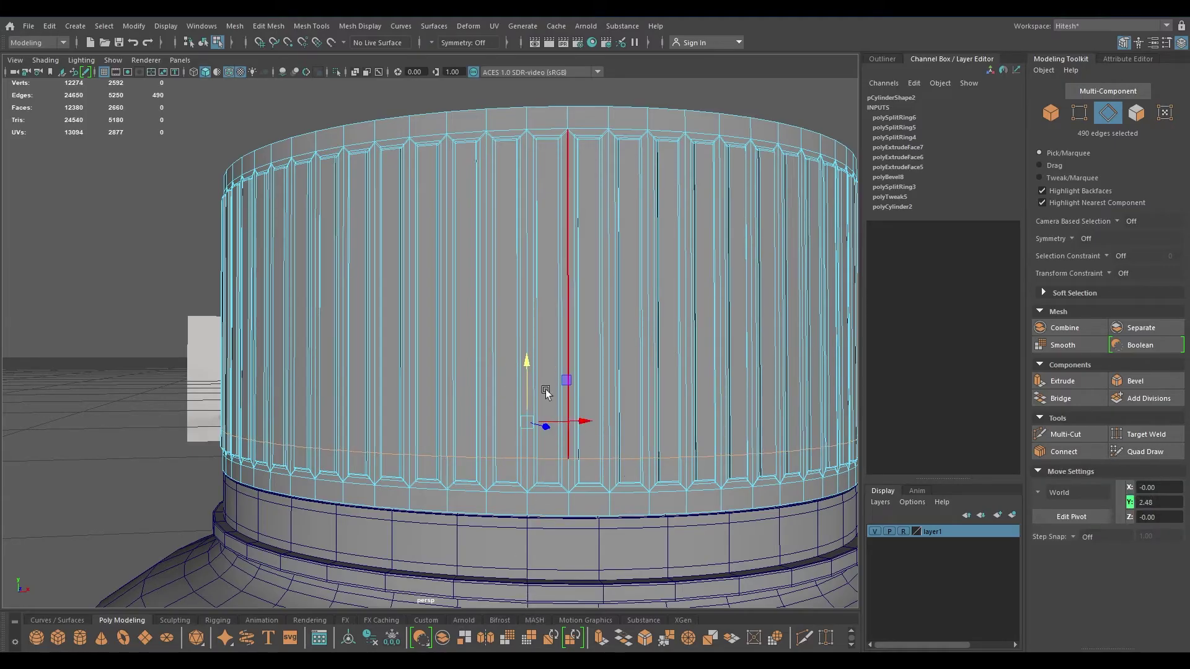
pyautogui.moveTo(525, 362); pyautogui.dragTo(524, 366)
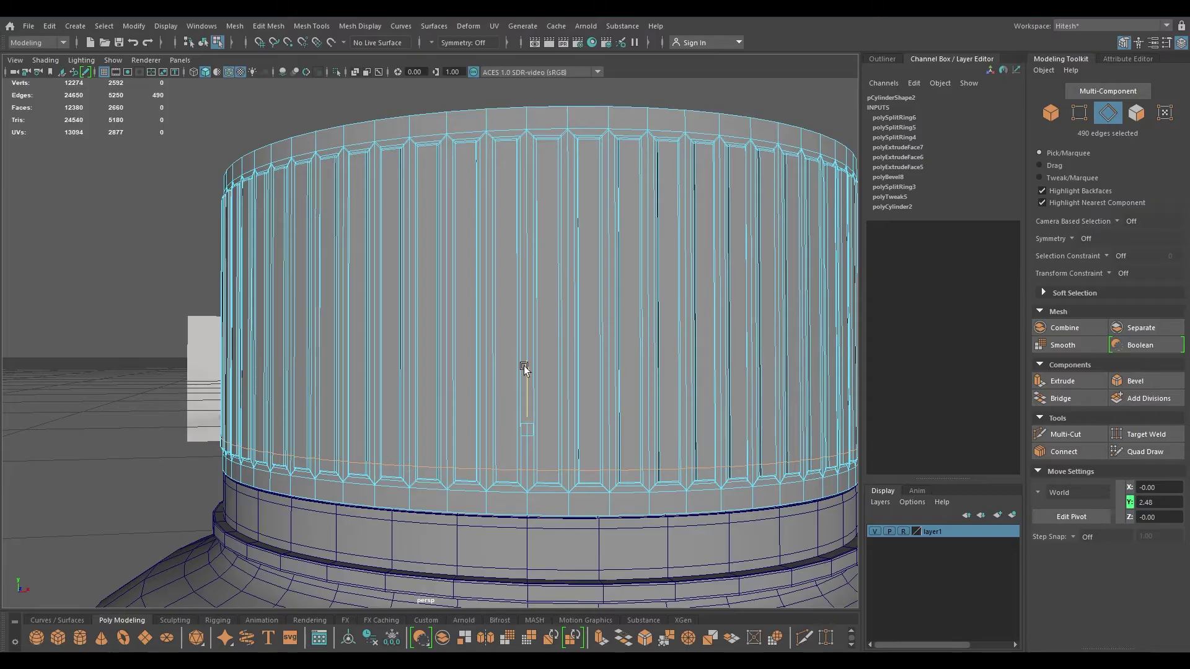
# Cut an edge loop high on the ribs, flatten it vertically and move it to about Y 3.41
pyautogui.keyDown('shift'); pyautogui.moveTo(469, 291); pyautogui.dragTo(396, 289, button='right'); pyautogui.keyUp('shift')
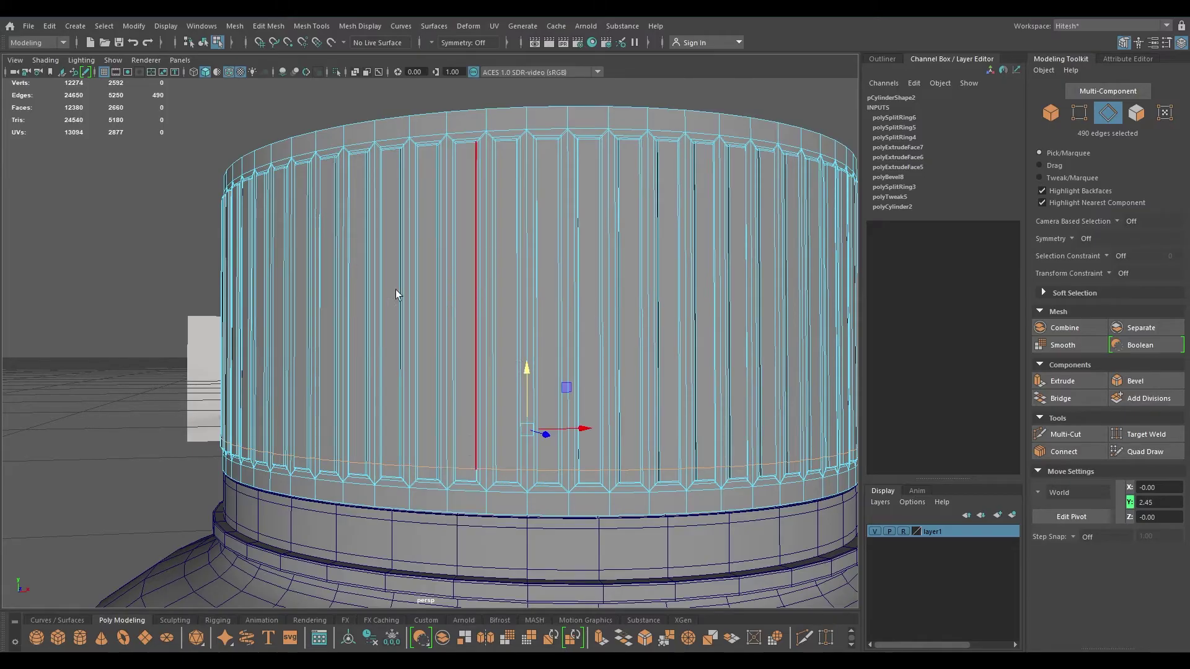
pyautogui.keyDown('ctrl'); pyautogui.click(476, 166); pyautogui.keyUp('ctrl')
pyautogui.press('w')
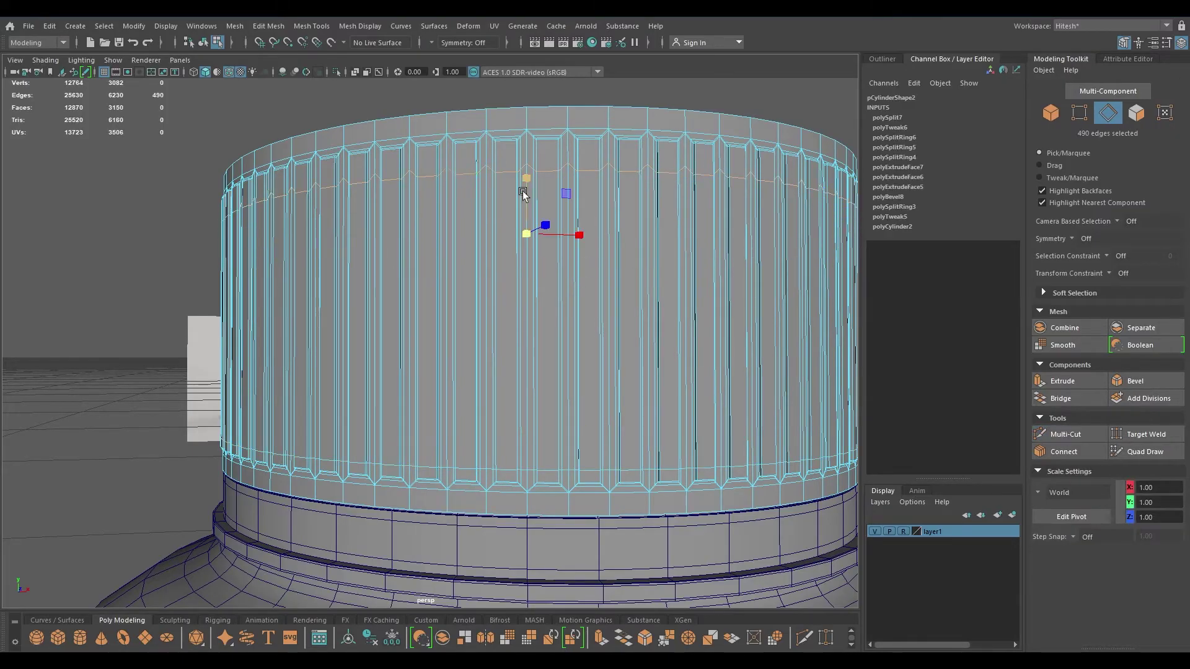
pyautogui.moveTo(524, 165); pyautogui.dragTo(505, 221)
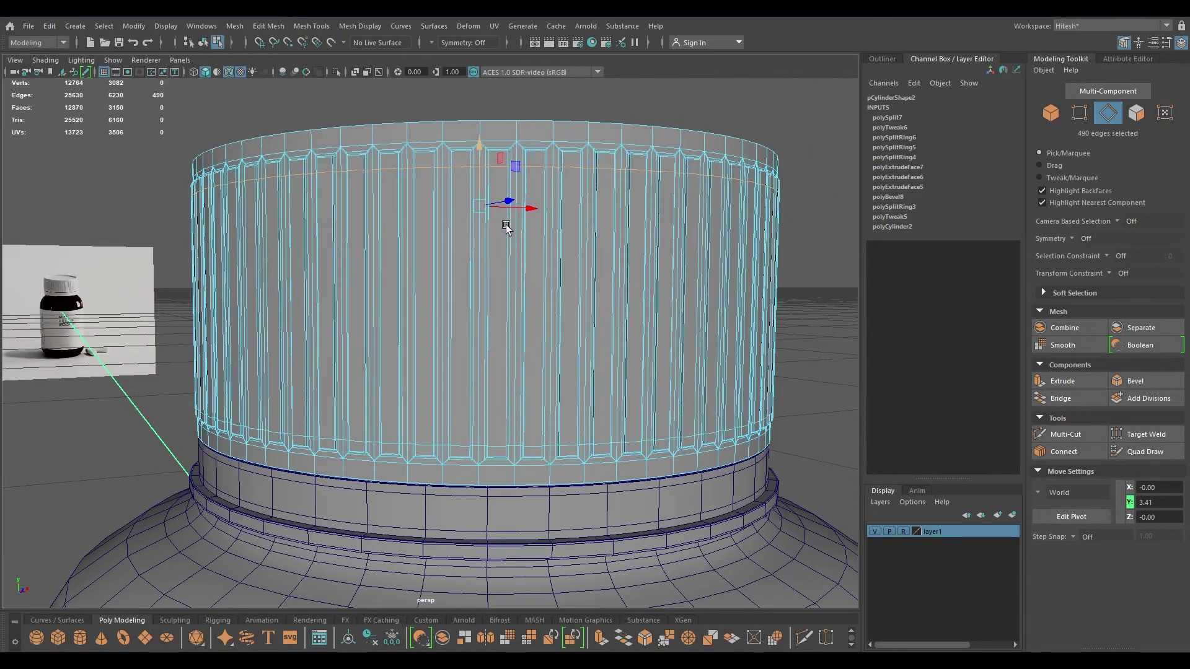
# Cut two roughly evenly spaced edge loops around the middle of the cap's ribbed side with Multi-Cut
pyautogui.keyDown('alt'); pyautogui.moveTo(513, 273); pyautogui.dragTo(490, 247); pyautogui.keyUp('alt')
pyautogui.scroll(2, 501, 256)
pyautogui.keyDown('shift'); pyautogui.moveTo(489, 226); pyautogui.dragTo(434, 222, button='right'); pyautogui.keyUp('shift')
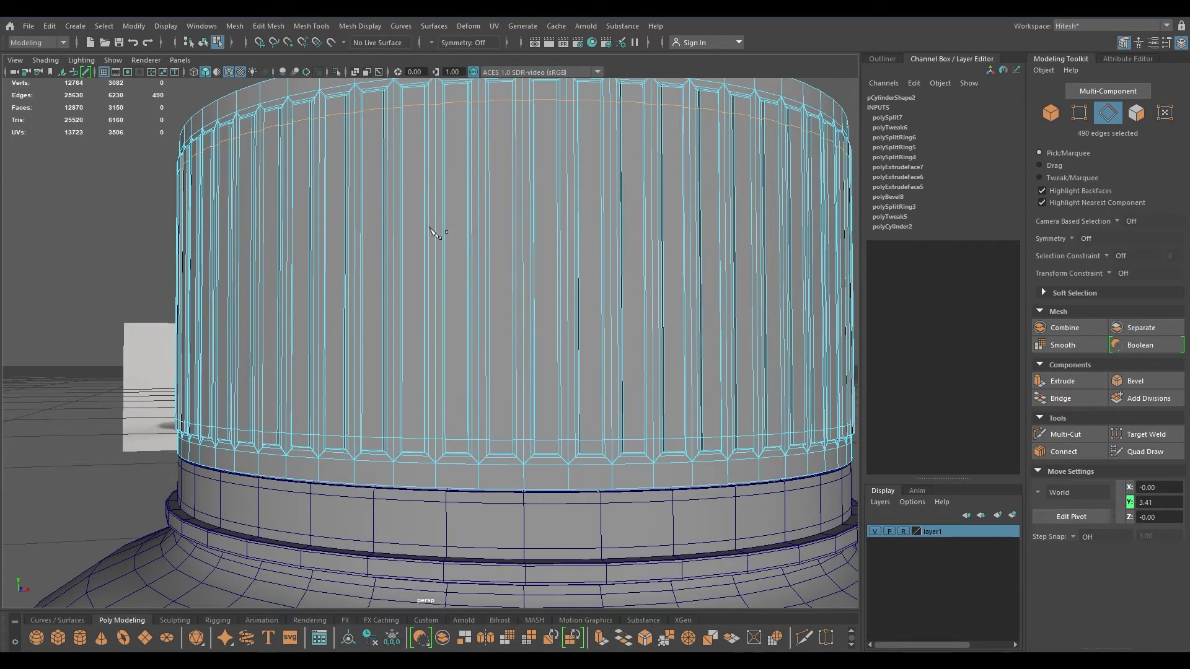
pyautogui.keyDown('ctrl'); pyautogui.click(479, 197); pyautogui.keyUp('ctrl')
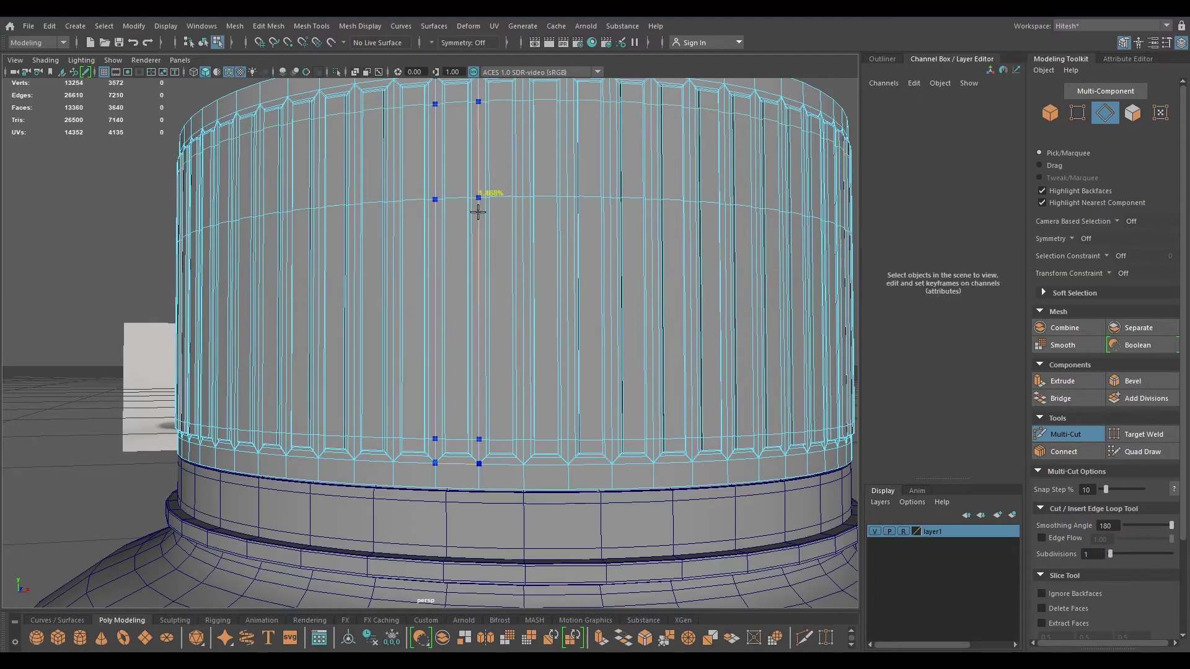
pyautogui.keyDown('ctrl'); pyautogui.click(478, 307); pyautogui.keyUp('ctrl')
pyautogui.keyDown('alt'); pyautogui.moveTo(580, 369); pyautogui.dragTo(554, 276); pyautogui.keyUp('alt')
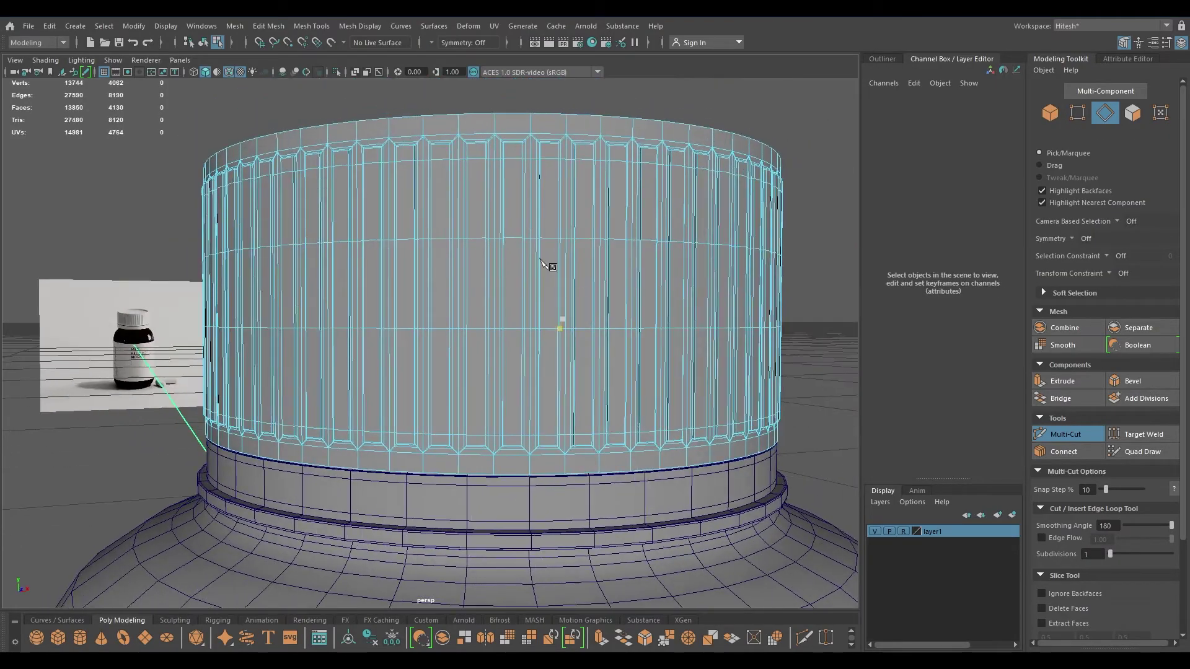
pyautogui.press('w')
# Preview the cap smoothed, hide the wireframe overlay on shaded objects, and examine the shape alongside the reference image
pyautogui.keyDown('alt'); pyautogui.moveTo(514, 390); pyautogui.dragTo(466, 242, button='right'); pyautogui.keyUp('alt')
pyautogui.keyDown('alt'); pyautogui.moveTo(518, 271); pyautogui.dragTo(531, 280); pyautogui.keyUp('alt')
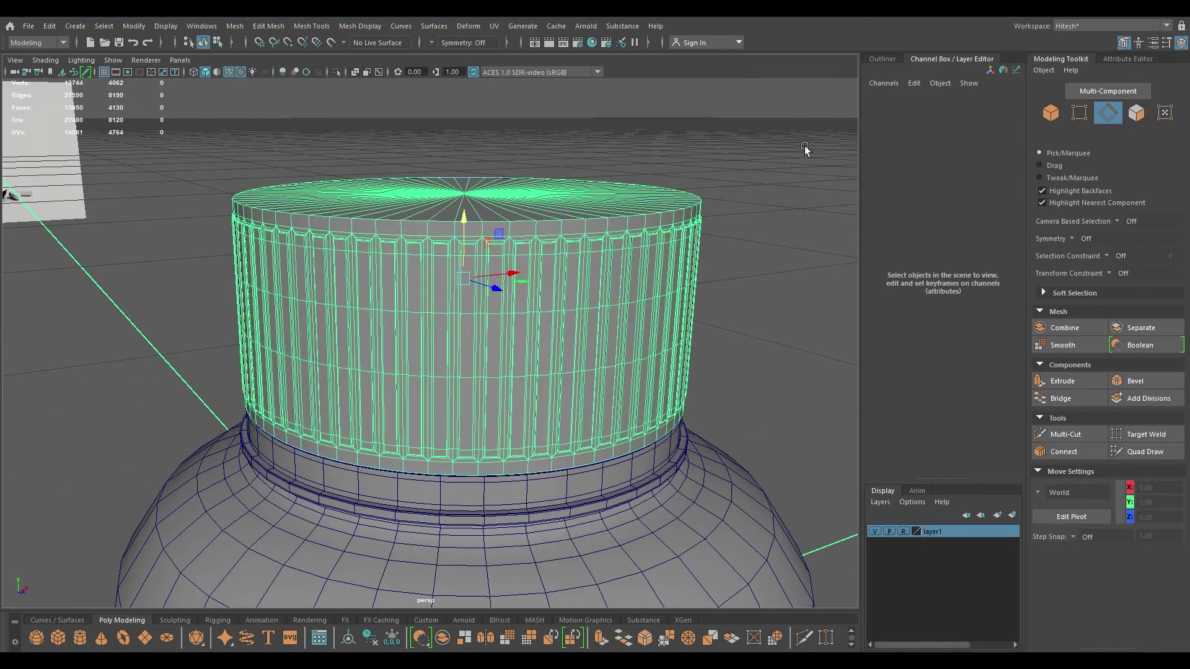
pyautogui.press('F8')
pyautogui.click(512, 326)
pyautogui.press('3')
pyautogui.click(838, 253)
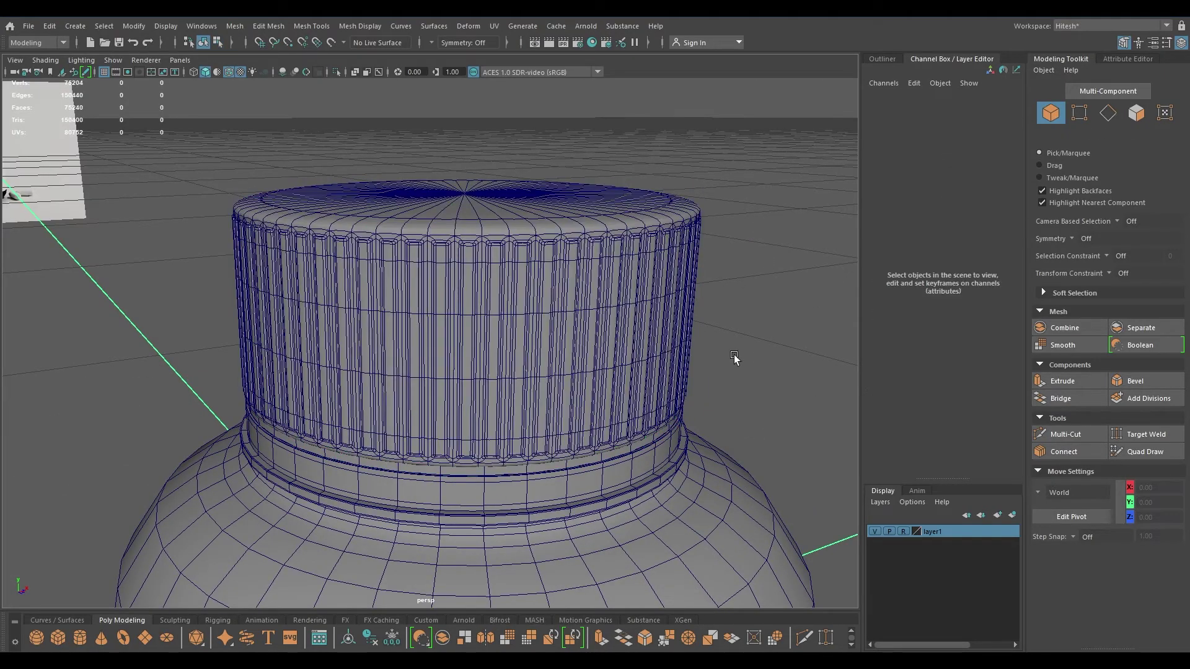
pyautogui.keyDown('alt'); pyautogui.moveTo(746, 353); pyautogui.dragTo(692, 312, button='right'); pyautogui.keyUp('alt')
pyautogui.click(229, 72)
pyautogui.scroll(-4, 362, 225)
pyautogui.moveTo(362, 225)
pyautogui.keyDown('alt'); pyautogui.mouseDown()
pyautogui.moveTo(360, 204)
pyautogui.moveTo(494, 489)
pyautogui.moveTo(412, 363)
pyautogui.moveTo(430, 337)
pyautogui.mouseUp(); pyautogui.keyUp('alt')
pyautogui.scroll(5, 500, 373)
# Select all faces of the cap's top, extrude them and scale them slightly inward to leave a narrow rim
pyautogui.click(500, 373)
pyautogui.keyDown('alt'); pyautogui.moveTo(505, 350); pyautogui.dragTo(459, 390); pyautogui.keyUp('alt')
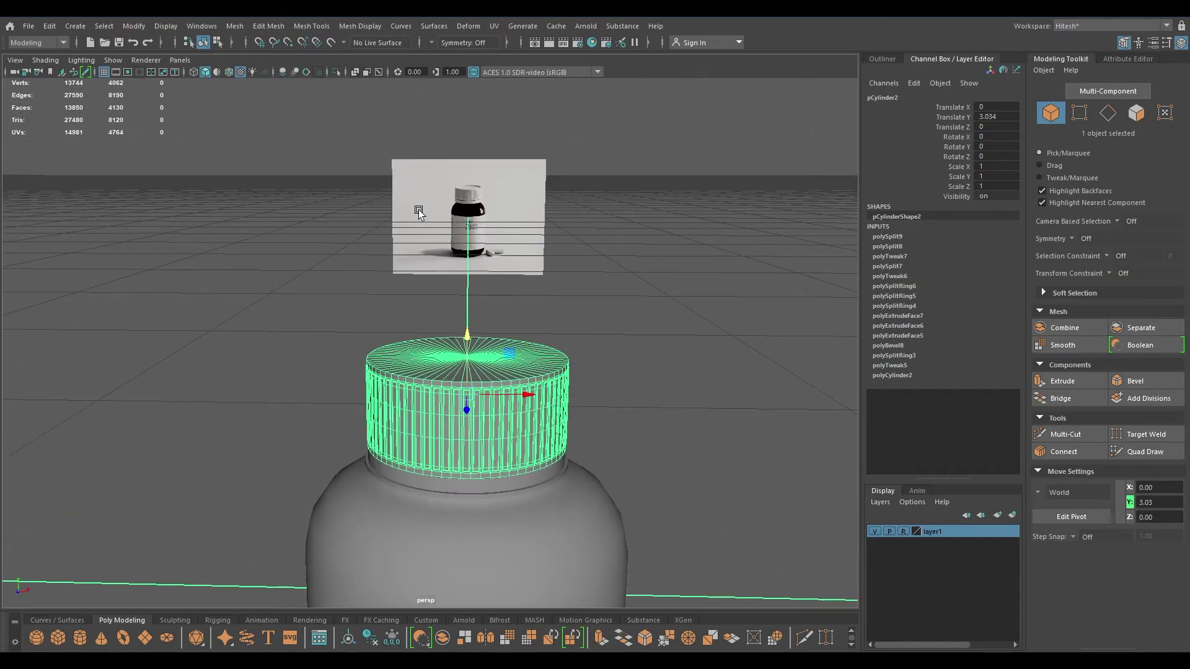
pyautogui.scroll(5, 459, 389)
pyautogui.moveTo(454, 333); pyautogui.dragTo(454, 352, button='right')
pyautogui.moveTo(653, 370)
pyautogui.mouseDown()
pyautogui.moveTo(578, 354)
pyautogui.moveTo(452, 387)
pyautogui.moveTo(546, 443)
pyautogui.moveTo(637, 370)
pyautogui.mouseUp()
pyautogui.moveTo(400, 365); pyautogui.dragTo(501, 422)
pyautogui.press('r')
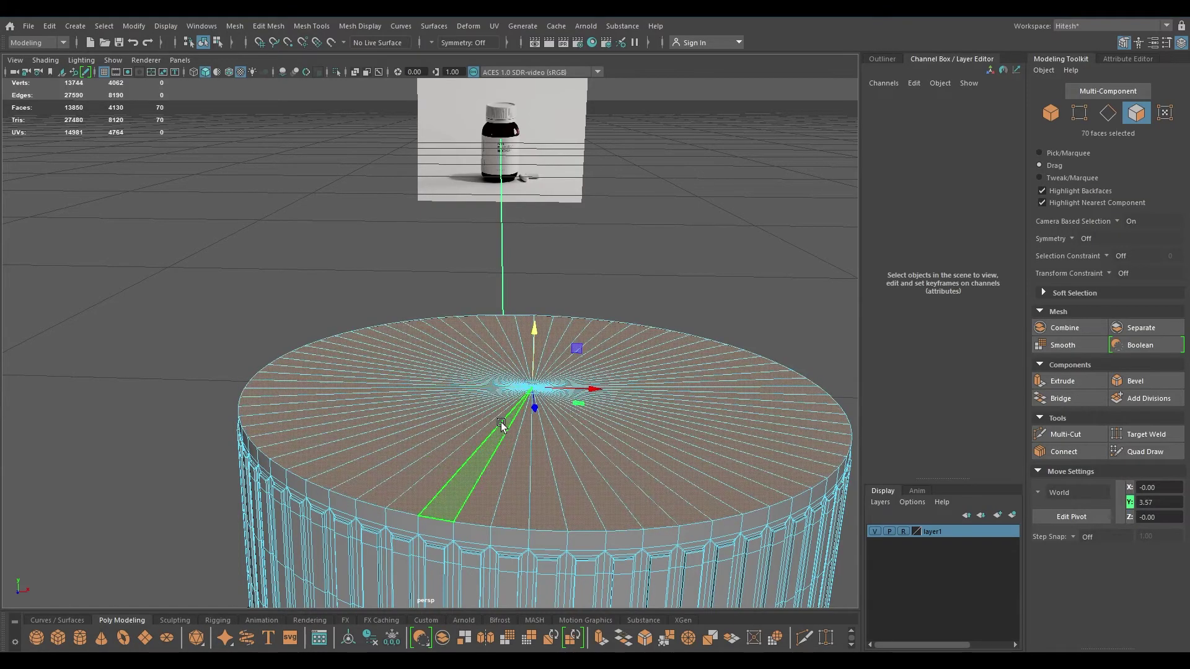
pyautogui.keyDown('shift'); pyautogui.moveTo(536, 385); pyautogui.dragTo(522, 384); pyautogui.keyUp('shift')
pyautogui.press('w')
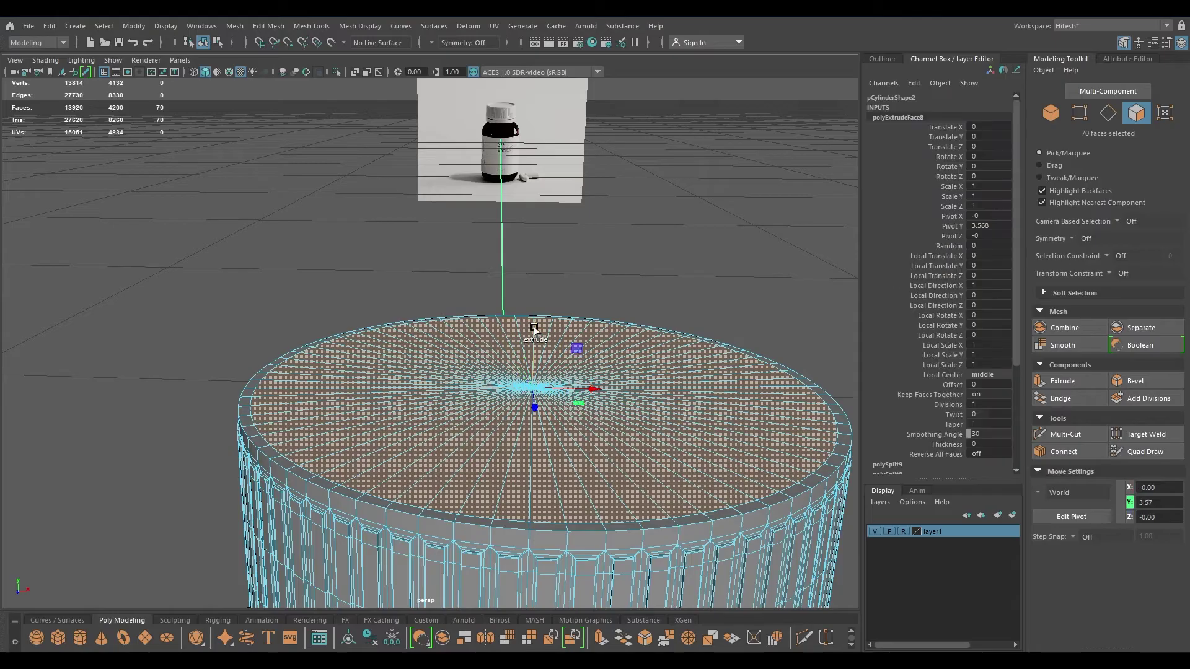
# Extrude the inset top faces slightly downward and scale them in slightly to recess the cap's top
pyautogui.keyDown('shift'); pyautogui.moveTo(535, 332); pyautogui.dragTo(536, 340); pyautogui.keyUp('shift')
pyautogui.press('r')
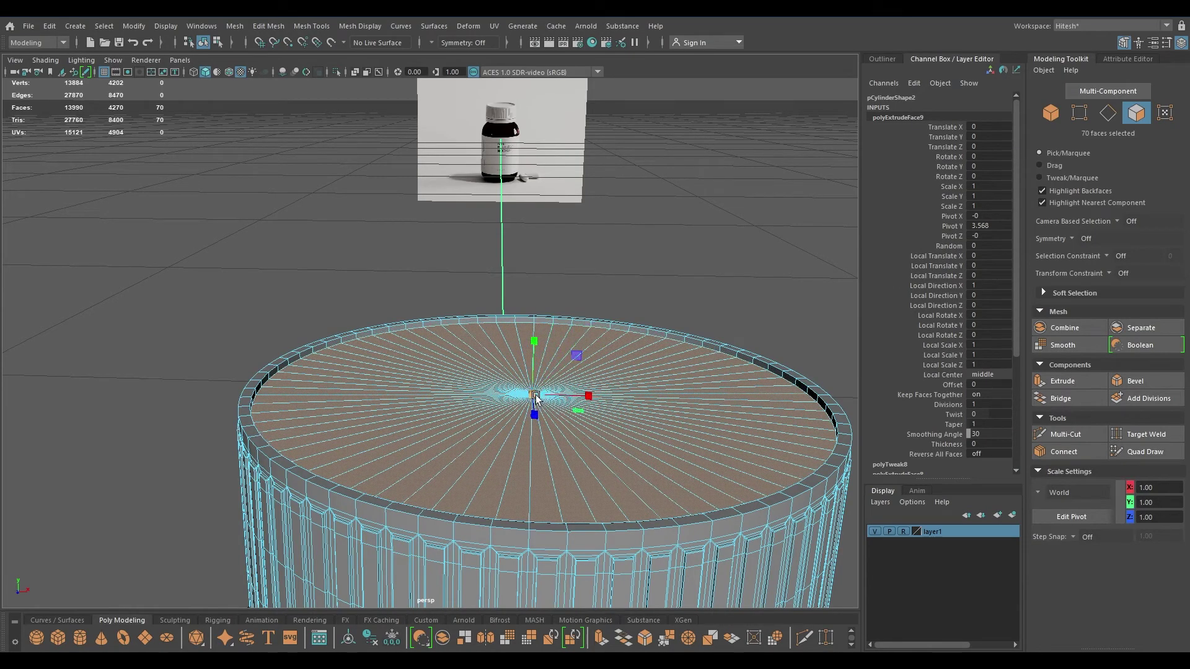
pyautogui.moveTo(532, 398); pyautogui.dragTo(459, 292)
pyautogui.press('w')
pyautogui.moveTo(429, 291); pyautogui.dragTo(525, 288, button='right')
pyautogui.keyDown('alt'); pyautogui.moveTo(525, 288); pyautogui.dragTo(735, 186); pyautogui.keyUp('alt')
pyautogui.click(747, 186)
# Examine the cap's lower edge in front and perspective views, and hide every object except the cap
pyautogui.click(714, 252)
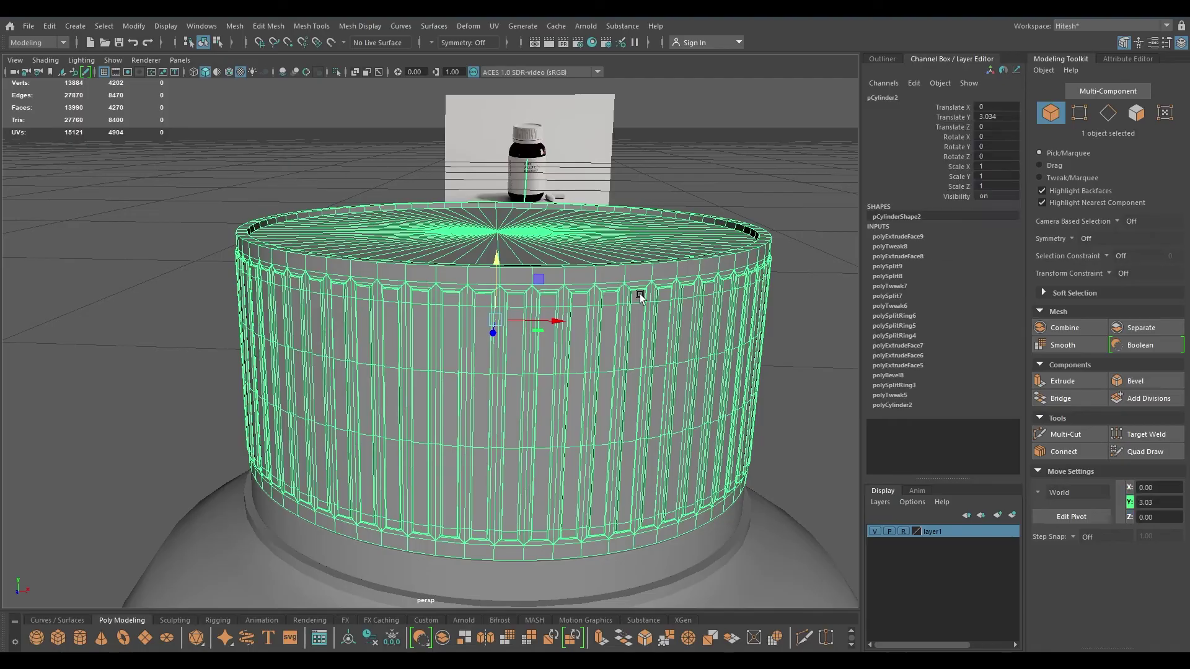
pyautogui.press('r')
pyautogui.press('w')
pyautogui.press('space')
pyautogui.moveTo(501, 319); pyautogui.dragTo(493, 355)
pyautogui.scroll(2, 446, 390)
pyautogui.moveTo(372, 328); pyautogui.dragTo(372, 266, button='right')
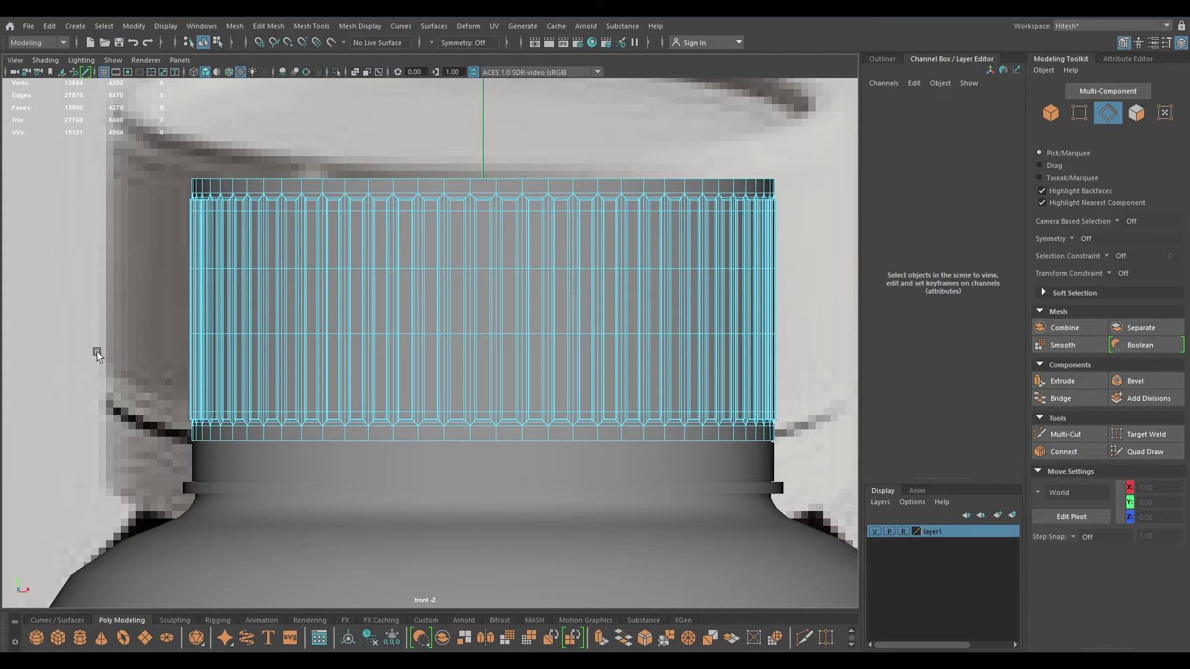
pyautogui.doubleClick(254, 440)
pyautogui.press('space')
pyautogui.moveTo(255, 441); pyautogui.dragTo(253, 378)
pyautogui.keyDown('alt'); pyautogui.moveTo(253, 378); pyautogui.dragTo(266, 248); pyautogui.keyUp('alt')
pyautogui.keyDown('alt'); pyautogui.moveTo(266, 248); pyautogui.dragTo(307, 362, button='right'); pyautogui.keyUp('alt')
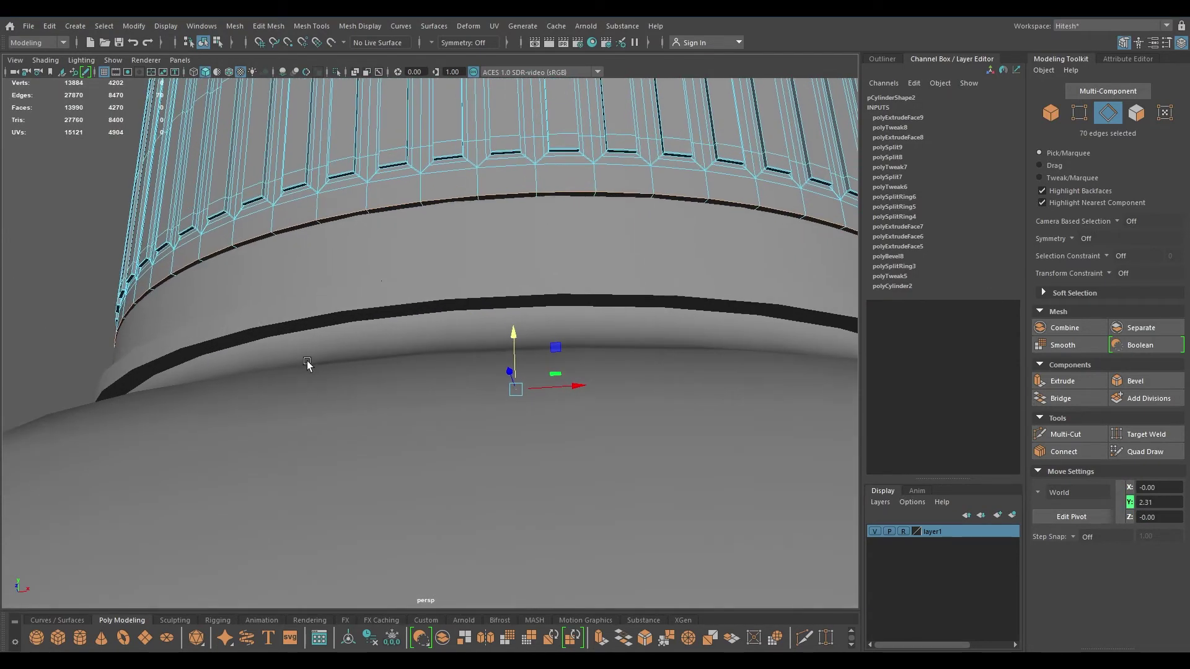
pyautogui.moveTo(266, 214); pyautogui.dragTo(325, 200, button='right')
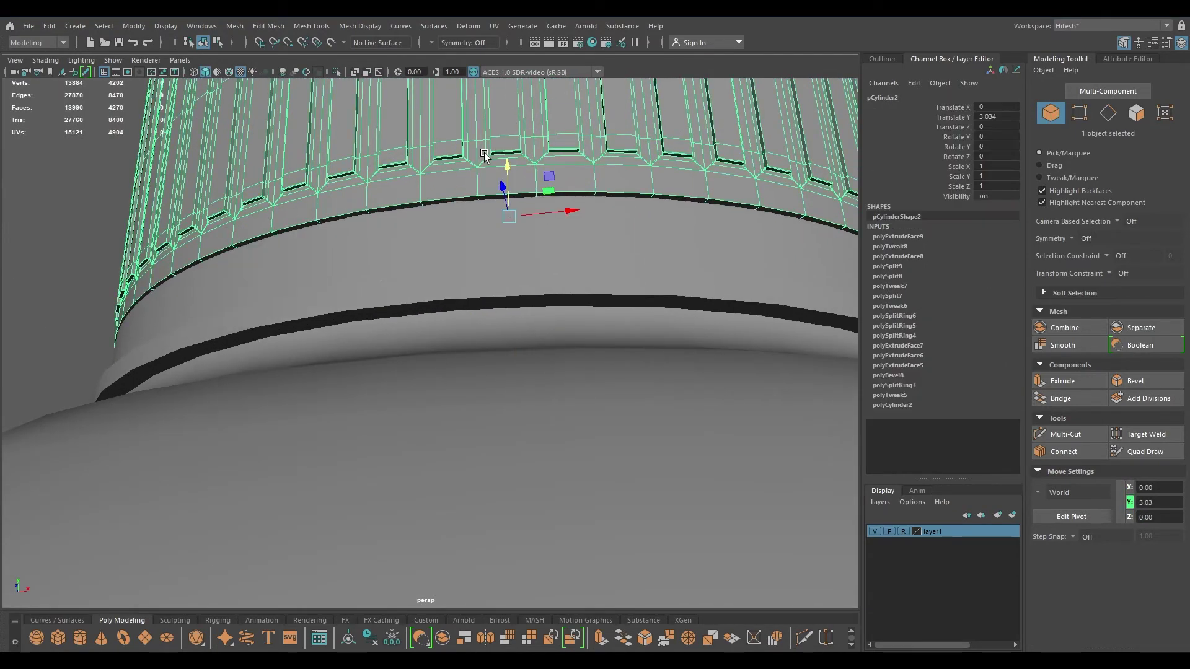
pyautogui.hotkey('alt', 'h')
# Delete all the faces closing the cap's underside to leave it open
pyautogui.moveTo(411, 297); pyautogui.dragTo(414, 331, button='right')
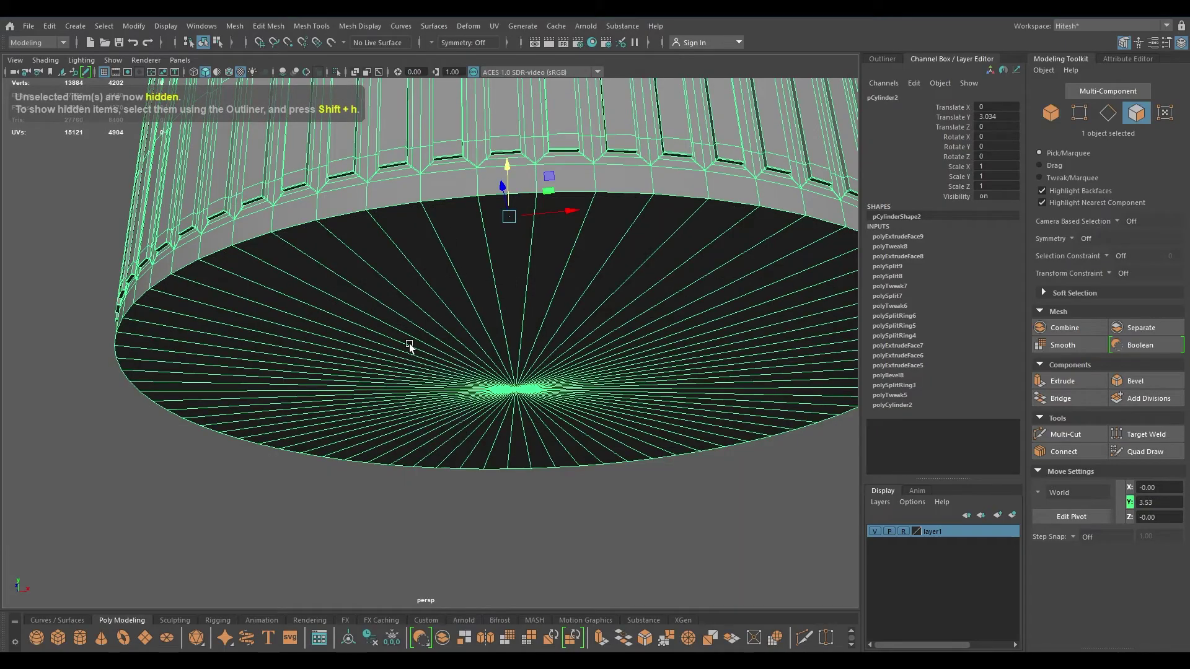
pyautogui.moveTo(700, 323)
pyautogui.mouseDown()
pyautogui.moveTo(680, 283)
pyautogui.moveTo(408, 359)
pyautogui.moveTo(582, 403)
pyautogui.moveTo(710, 388)
pyautogui.mouseUp()
pyautogui.moveTo(484, 348); pyautogui.dragTo(583, 366)
pyautogui.press('Delete')
# Extrude the cap's open bottom edge loop and scale it slightly inward to give the wall thickness
pyautogui.moveTo(284, 157); pyautogui.dragTo(285, 105, button='right')
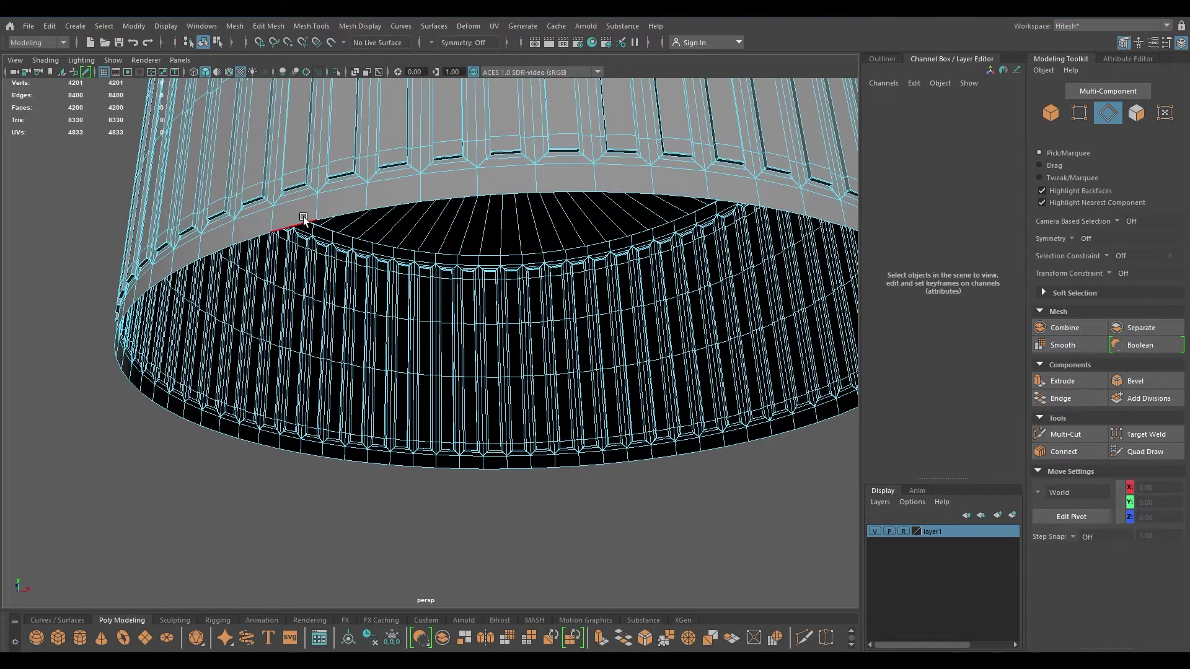
pyautogui.doubleClick(298, 222)
pyautogui.press('r')
pyautogui.moveTo(514, 394)
pyautogui.keyDown('shift'); pyautogui.mouseDown()
pyautogui.moveTo(508, 414)
pyautogui.moveTo(508, 397)
pyautogui.mouseUp(); pyautogui.keyUp('shift')
pyautogui.press('w')
# Extrude the inner bottom edge loop and move it up inside the cap to form the inner wall
pyautogui.press('space')
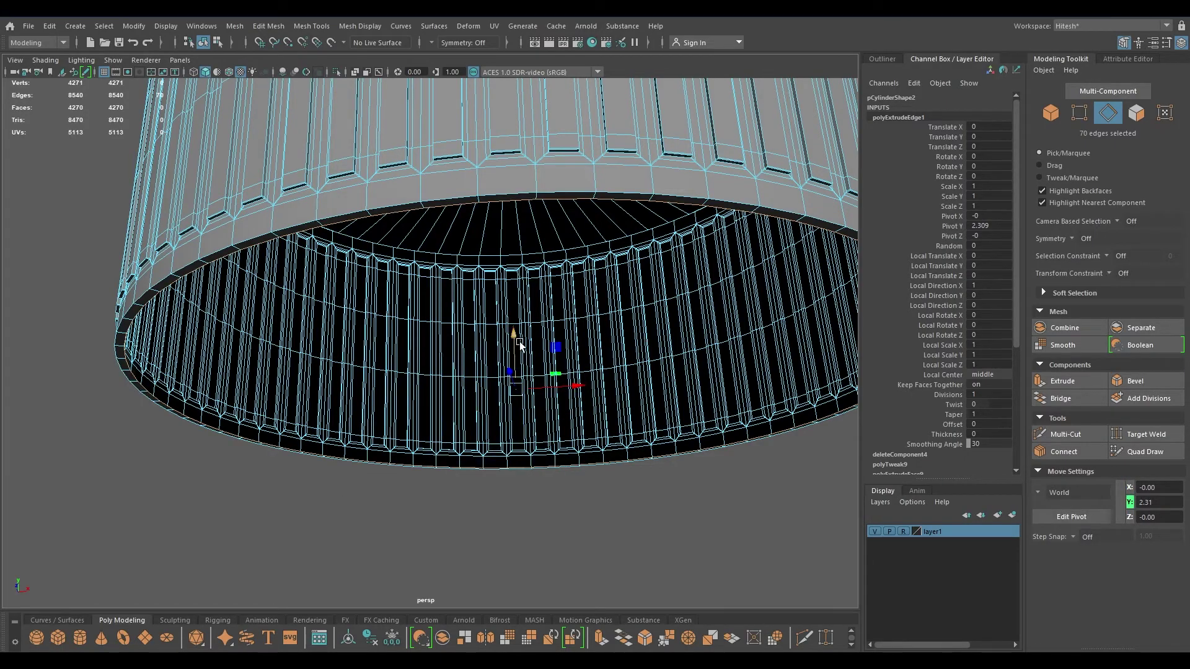
pyautogui.scroll(-3, 500, 304)
pyautogui.press('space')
pyautogui.moveTo(489, 265); pyautogui.dragTo(490, 292)
pyautogui.hotkey('ctrl', 'e')
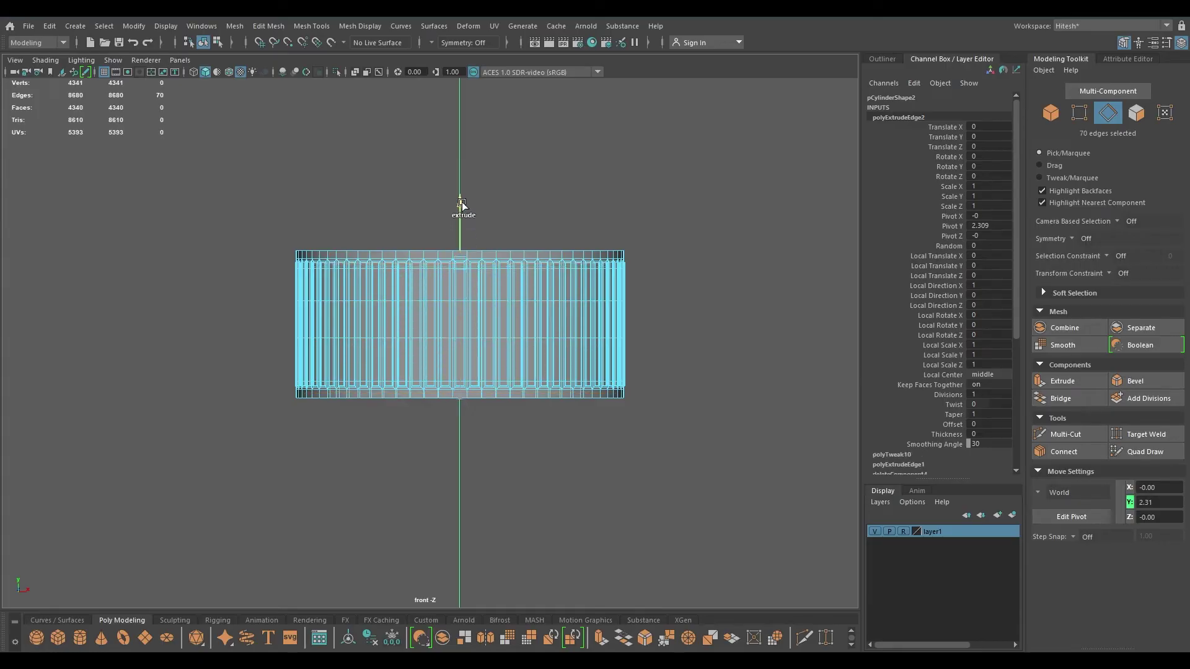
pyautogui.moveTo(462, 203); pyautogui.dragTo(469, 169)
# Extrude the inner wall's upper edge loop and merge it to the center to close the inside of the cap
pyautogui.press('space')
pyautogui.press('6')
pyautogui.keyDown('alt'); pyautogui.moveTo(479, 316); pyautogui.dragTo(429, 245); pyautogui.keyUp('alt')
pyautogui.press('w')
pyautogui.keyDown('shift'); pyautogui.moveTo(318, 284); pyautogui.dragTo(337, 205, button='right'); pyautogui.keyUp('shift')
pyautogui.keyDown('alt'); pyautogui.moveTo(427, 211); pyautogui.dragTo(434, 304); pyautogui.keyUp('alt')
pyautogui.moveTo(411, 260); pyautogui.dragTo(479, 240, button='right')
# Bevel the edge loops around the cap's recessed top rim with Chamfer off and a fraction of 0.37
pyautogui.keyDown('alt'); pyautogui.moveTo(571, 191); pyautogui.dragTo(508, 261); pyautogui.keyUp('alt')
pyautogui.keyDown('alt'); pyautogui.moveTo(289, 228); pyautogui.dragTo(347, 180, button='right'); pyautogui.keyUp('alt')
pyautogui.keyDown('alt'); pyautogui.moveTo(348, 180); pyautogui.dragTo(269, 162); pyautogui.keyUp('alt')
pyautogui.keyDown('alt'); pyautogui.moveTo(269, 163); pyautogui.dragTo(434, 335, button='middle'); pyautogui.keyUp('alt')
pyautogui.keyDown('alt'); pyautogui.moveTo(434, 335); pyautogui.dragTo(434, 510, button='right'); pyautogui.keyUp('alt')
pyautogui.keyDown('alt'); pyautogui.moveTo(313, 317); pyautogui.dragTo(261, 384); pyautogui.keyUp('alt')
pyautogui.click(255, 256)
pyautogui.doubleClick(305, 302)
pyautogui.keyDown('shift'); pyautogui.doubleClick(478, 203); pyautogui.keyUp('shift')
pyautogui.keyDown('alt'); pyautogui.moveTo(478, 205); pyautogui.dragTo(483, 271); pyautogui.keyUp('alt')
pyautogui.keyDown('shift'); pyautogui.rightClick(444, 264); pyautogui.keyUp('shift')
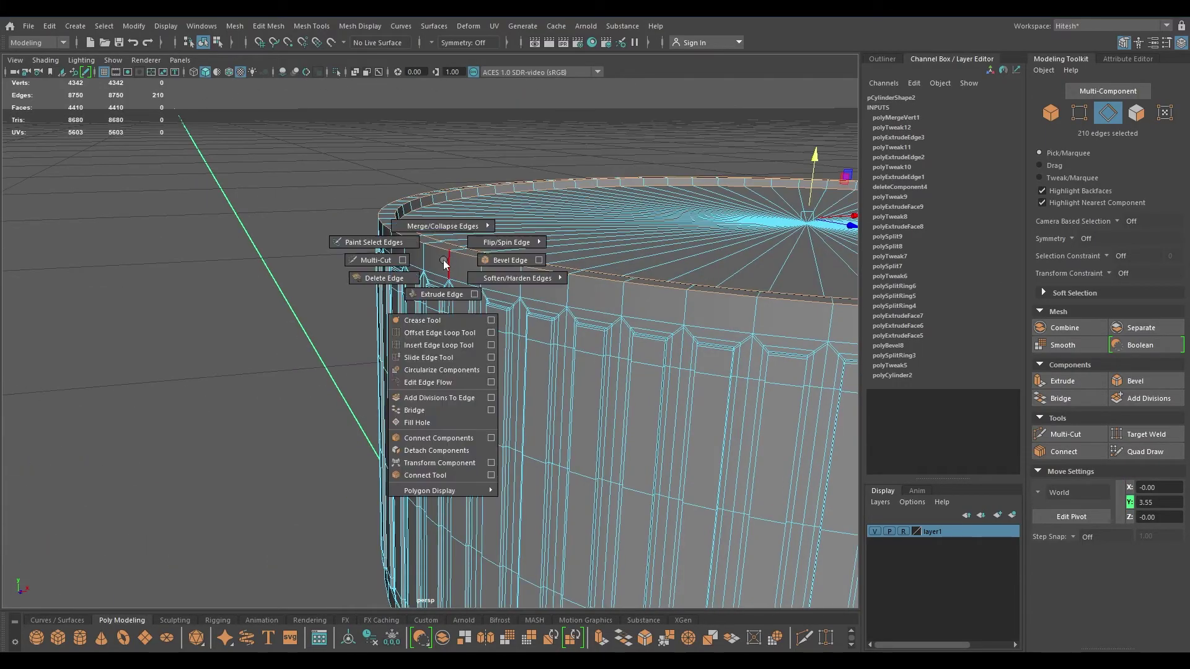
pyautogui.click(476, 260)
pyautogui.moveTo(578, 245); pyautogui.dragTo(546, 246)
pyautogui.keyDown('alt'); pyautogui.moveTo(303, 261); pyautogui.dragTo(534, 212); pyautogui.keyUp('alt')
pyautogui.click(593, 181)
pyautogui.moveTo(589, 181); pyautogui.dragTo(585, 184)
pyautogui.press('w')
# Bevel the inner and outer edge loops of the cap's bottom rim with Chamfer off and a fraction of 0.28
pyautogui.moveTo(456, 300)
pyautogui.keyDown('alt'); pyautogui.mouseDown()
pyautogui.moveTo(491, 263)
pyautogui.moveTo(465, 282)
pyautogui.mouseUp(); pyautogui.keyUp('alt')
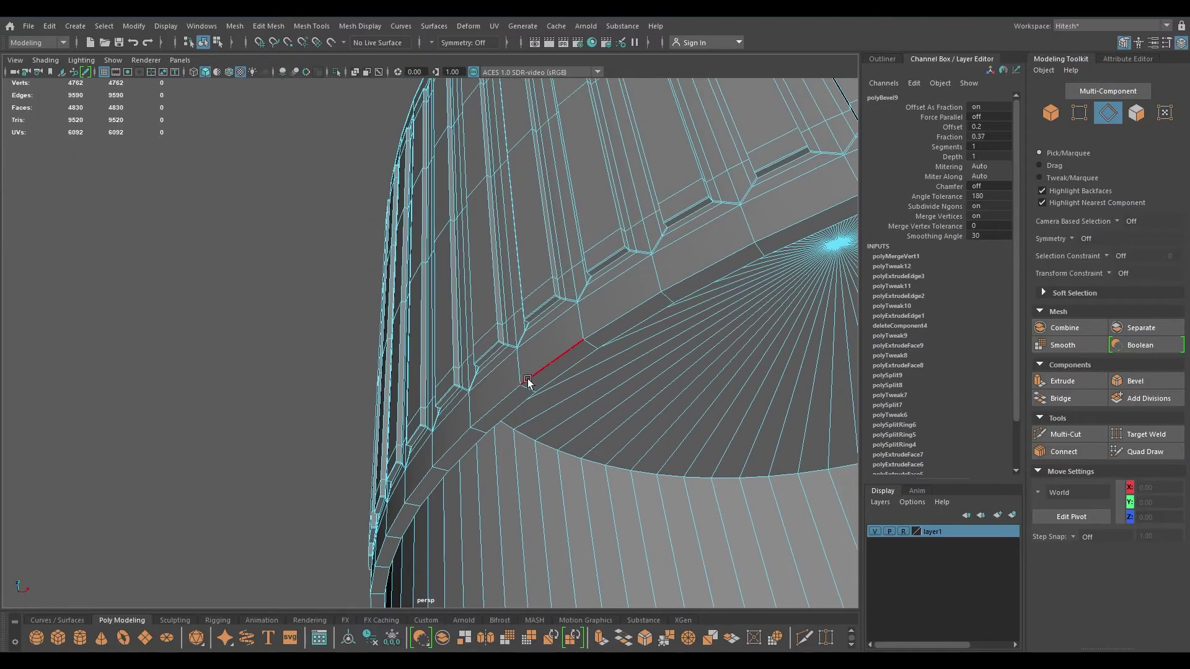
pyautogui.doubleClick(540, 373)
pyautogui.keyDown('alt'); pyautogui.moveTo(540, 372); pyautogui.dragTo(332, 253); pyautogui.keyUp('alt')
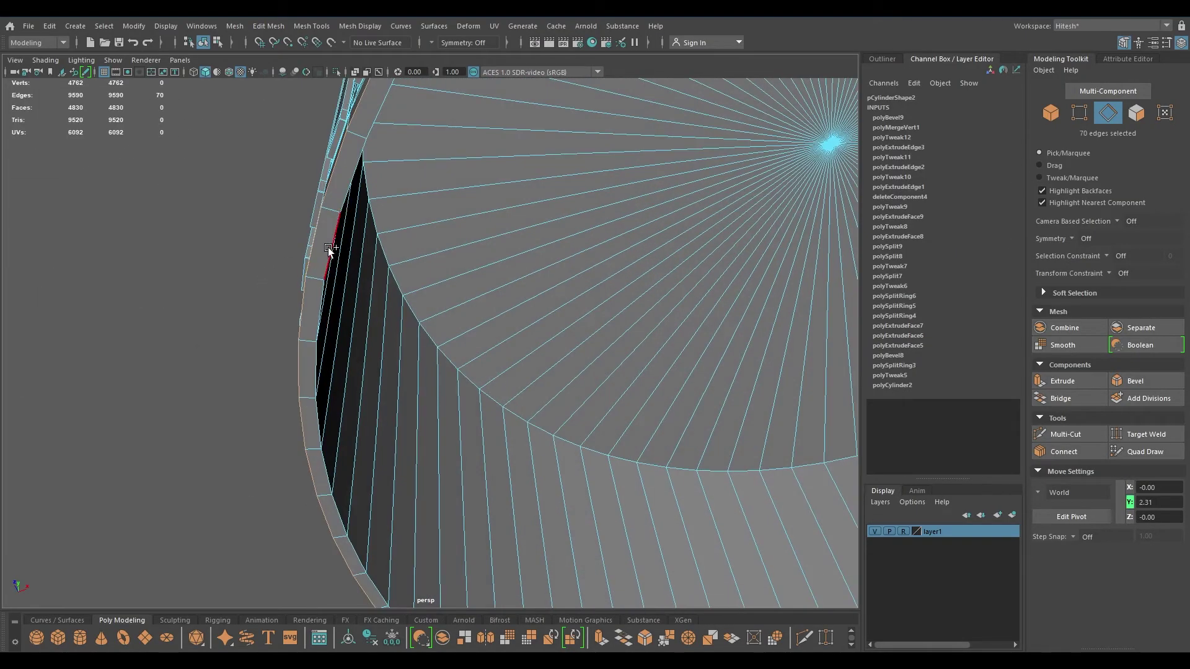
pyautogui.hotkey('ctrl', 'b')
pyautogui.click(584, 245)
pyautogui.moveTo(586, 182); pyautogui.dragTo(584, 182)
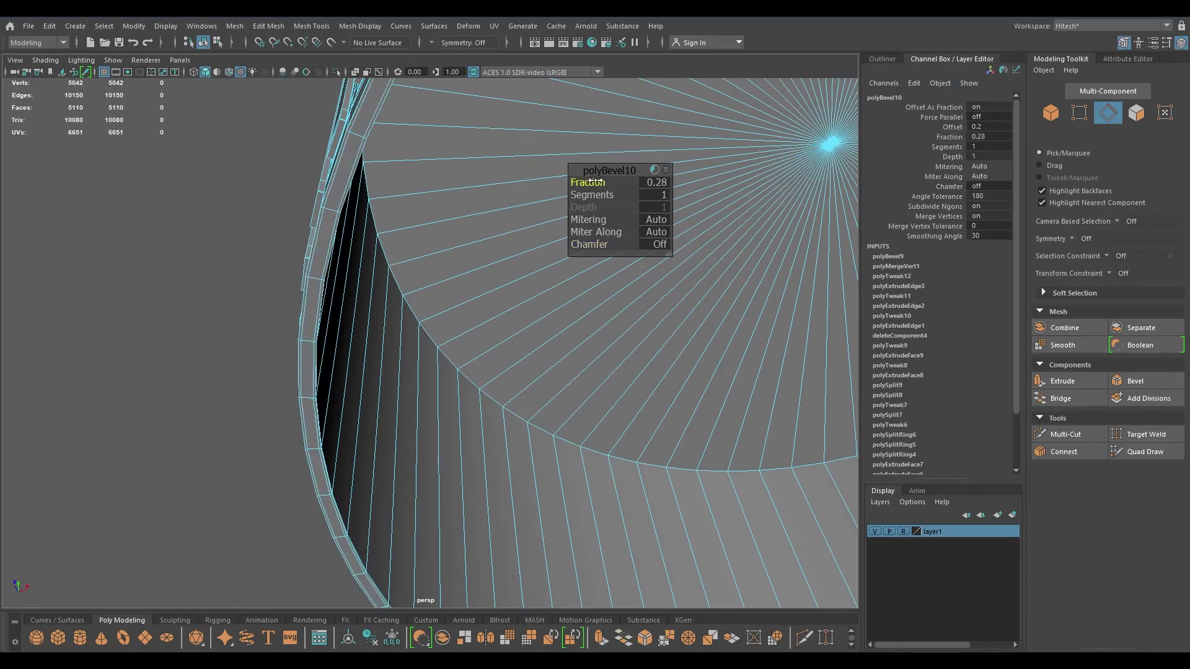
pyautogui.press('w')
# Bevel the edge loop where the cap's inner wall meets its inner top, with Chamfer off and fraction 0.02
pyautogui.doubleClick(396, 286)
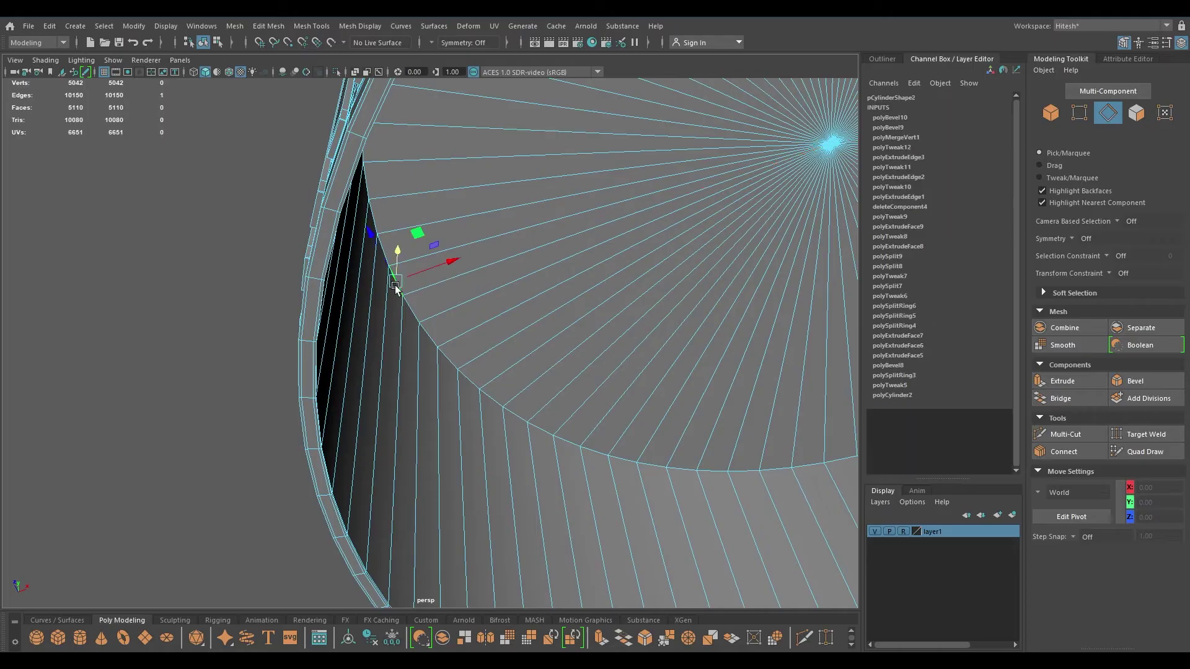
pyautogui.hotkey('ctrl', 'b')
pyautogui.moveTo(441, 273); pyautogui.dragTo(428, 272)
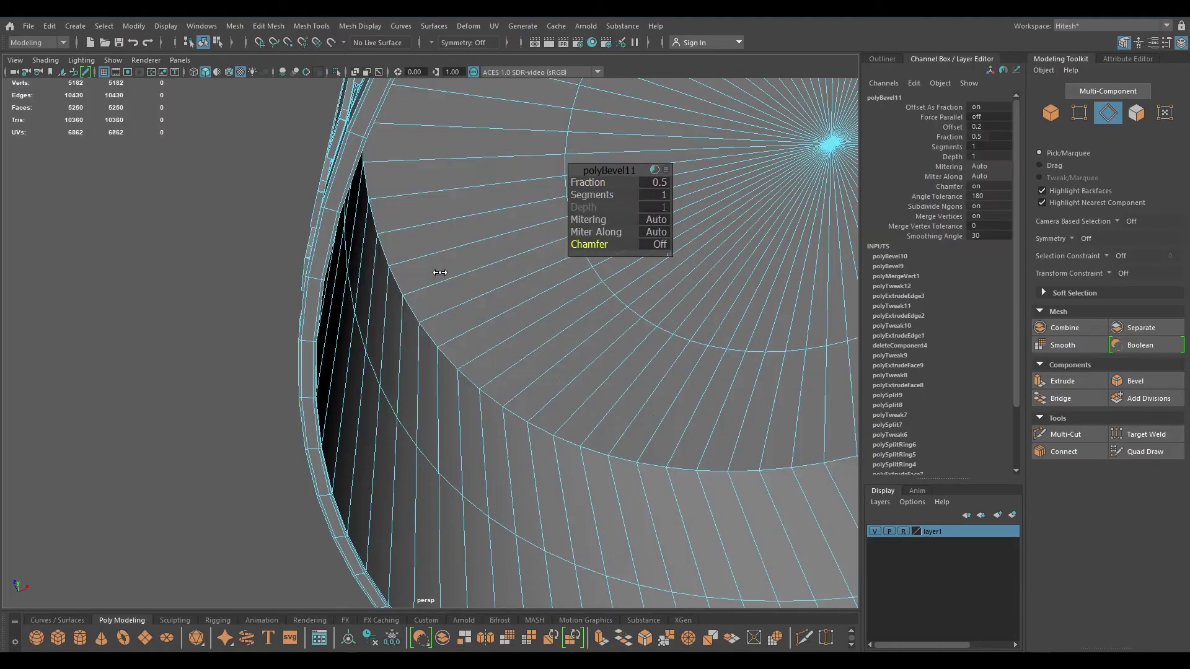
pyautogui.moveTo(589, 185); pyautogui.dragTo(557, 188)
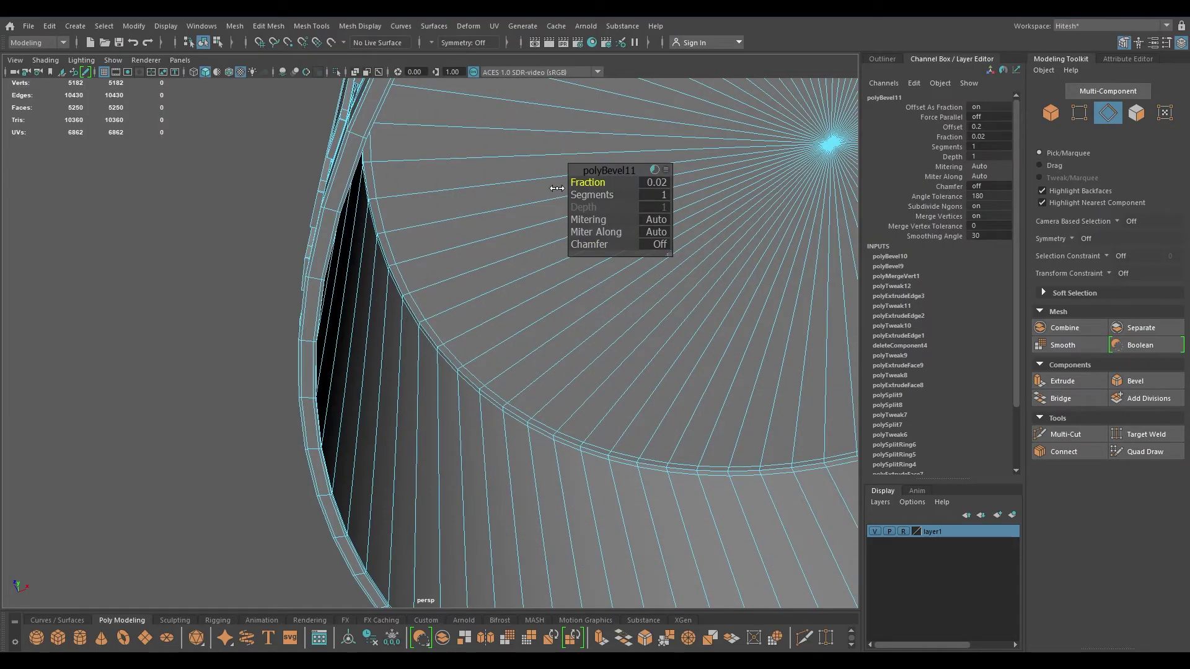
pyautogui.press('w')
# Preview the cap smoothed and show the hidden bottle parts and reference image again
pyautogui.moveTo(467, 247); pyautogui.dragTo(521, 218, button='right')
pyautogui.keyDown('alt'); pyautogui.moveTo(526, 300); pyautogui.dragTo(531, 273); pyautogui.keyUp('alt')
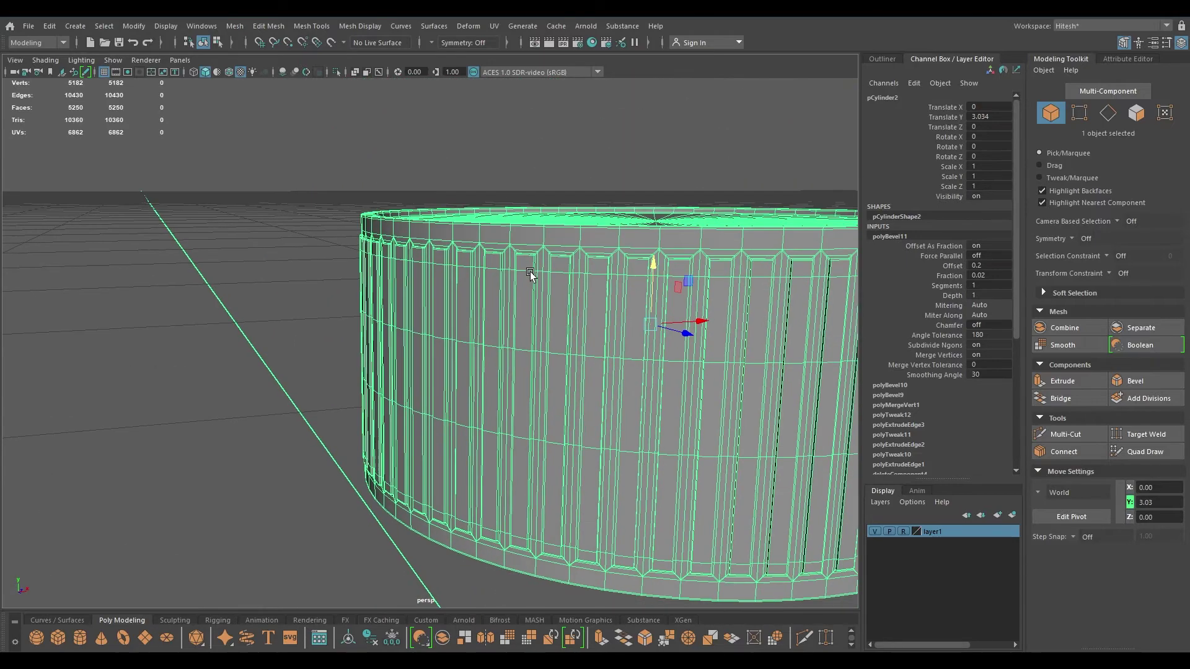
pyautogui.press('3')
pyautogui.click(183, 343)
pyautogui.keyDown('alt'); pyautogui.moveTo(186, 344); pyautogui.dragTo(260, 409); pyautogui.keyUp('alt')
pyautogui.scroll(-4, 327, 282)
pyautogui.keyDown('alt'); pyautogui.moveTo(327, 282); pyautogui.dragTo(385, 290); pyautogui.keyUp('alt')
pyautogui.keyDown('alt'); pyautogui.moveTo(385, 290); pyautogui.dragTo(428, 237, button='right'); pyautogui.keyUp('alt')
pyautogui.keyDown('alt'); pyautogui.moveTo(526, 470); pyautogui.dragTo(538, 372); pyautogui.keyUp('alt')
pyautogui.keyDown('alt'); pyautogui.moveTo(637, 367); pyautogui.dragTo(466, 322, button='right'); pyautogui.keyUp('alt')
pyautogui.keyDown('alt'); pyautogui.moveTo(466, 322); pyautogui.dragTo(433, 307); pyautogui.keyUp('alt')
# Compare the bottle with the reference image in front view and examine it in perspective
pyautogui.click(462, 348)
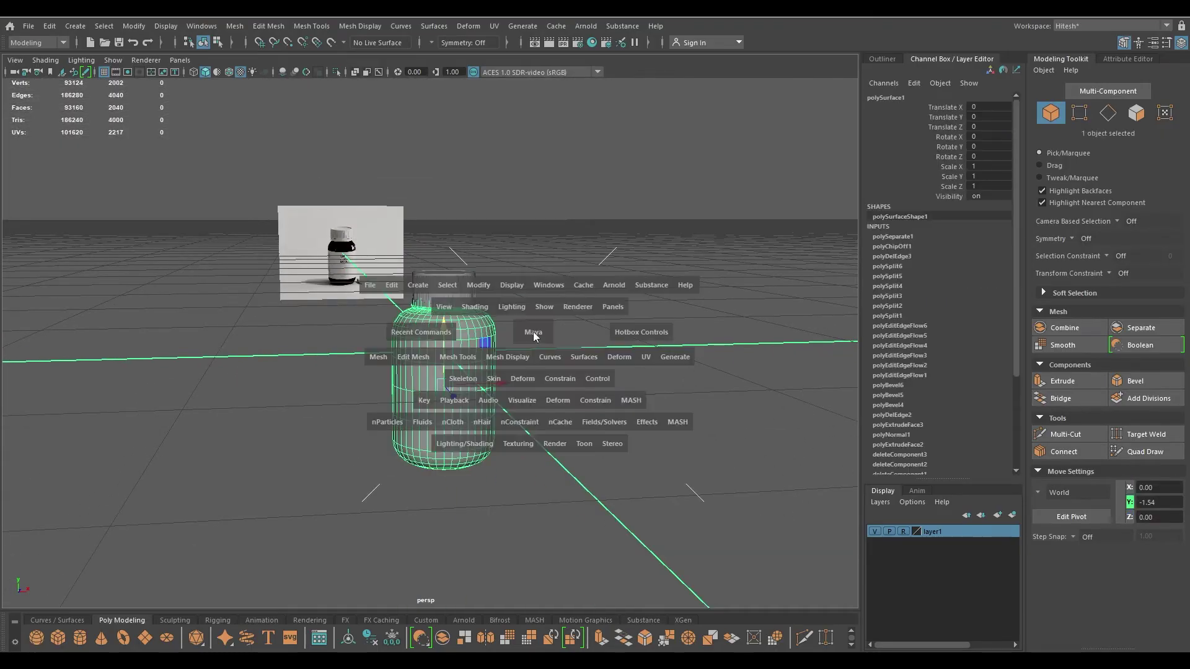
pyautogui.press('space')
pyautogui.moveTo(533, 332); pyautogui.dragTo(545, 362)
pyautogui.keyDown('alt'); pyautogui.moveTo(576, 395); pyautogui.dragTo(508, 221, button='right'); pyautogui.keyUp('alt')
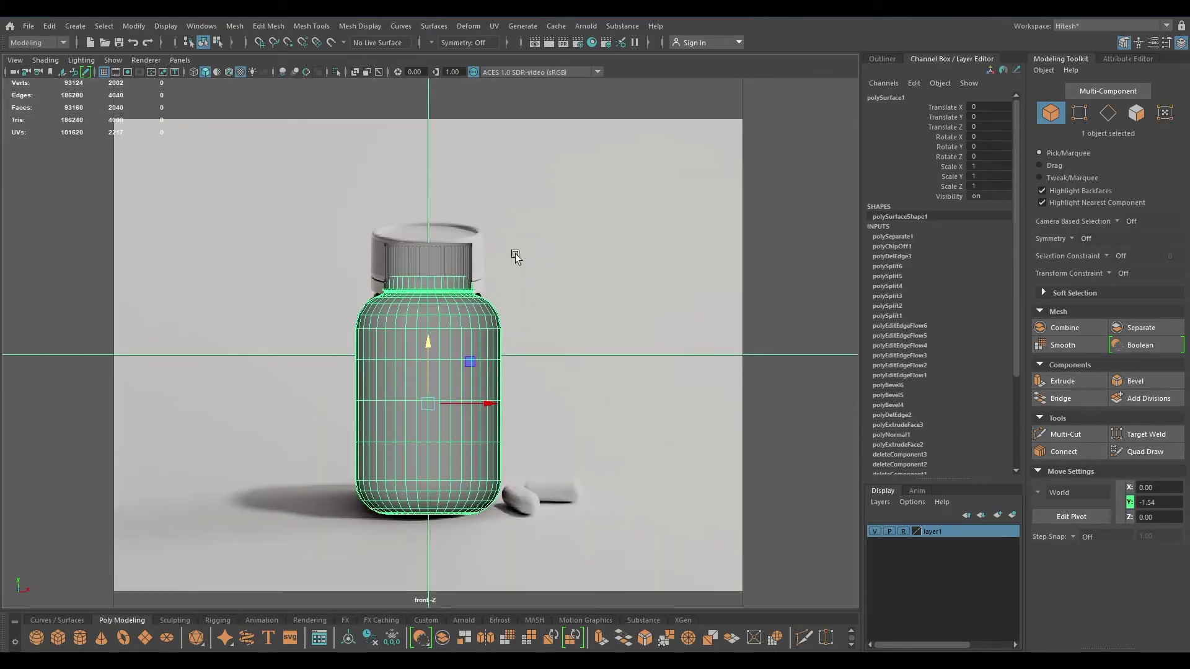
pyautogui.press('space')
pyautogui.moveTo(529, 271); pyautogui.dragTo(529, 247)
pyautogui.click(232, 296)
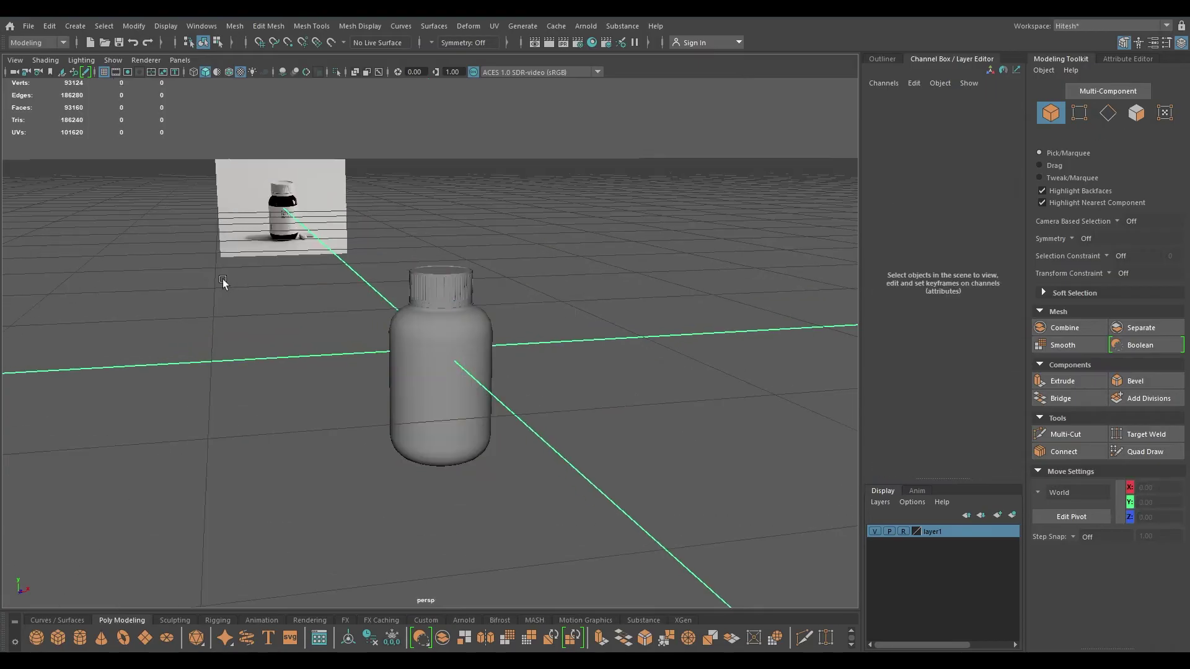
pyautogui.keyDown('alt'); pyautogui.moveTo(523, 323); pyautogui.dragTo(629, 386, button='right'); pyautogui.keyUp('alt')
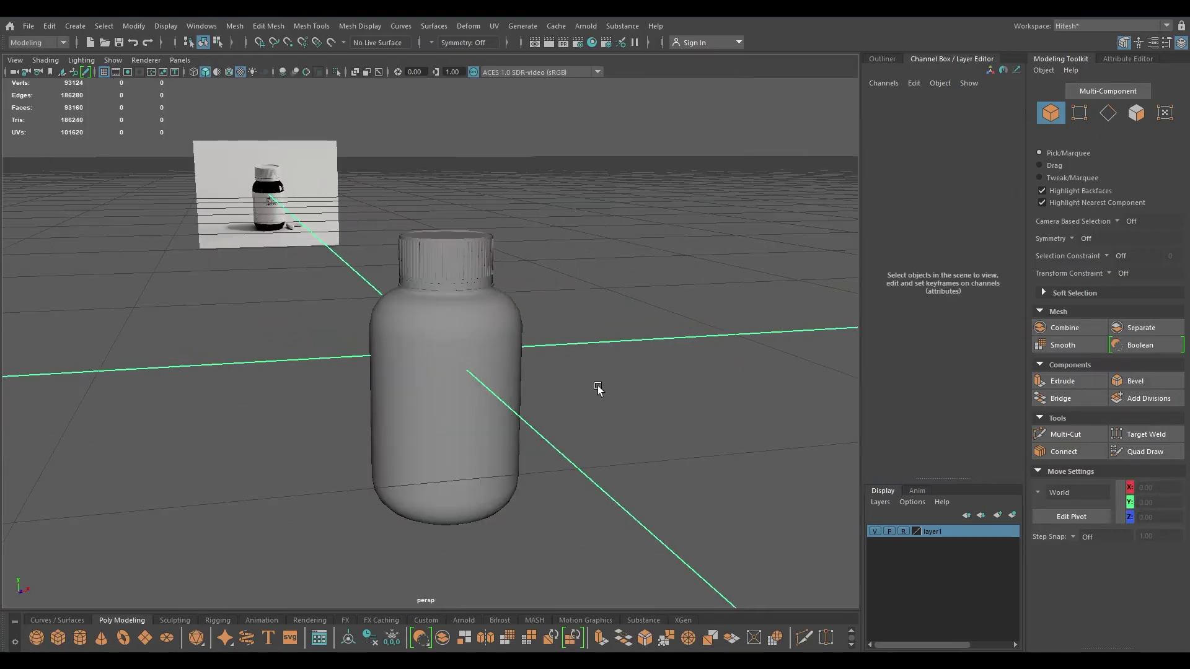
# Create a polygon cylinder and move it beside the bottle to about X 4.29
pyautogui.keyDown('shift'); pyautogui.rightClick(612, 331); pyautogui.keyUp('shift')
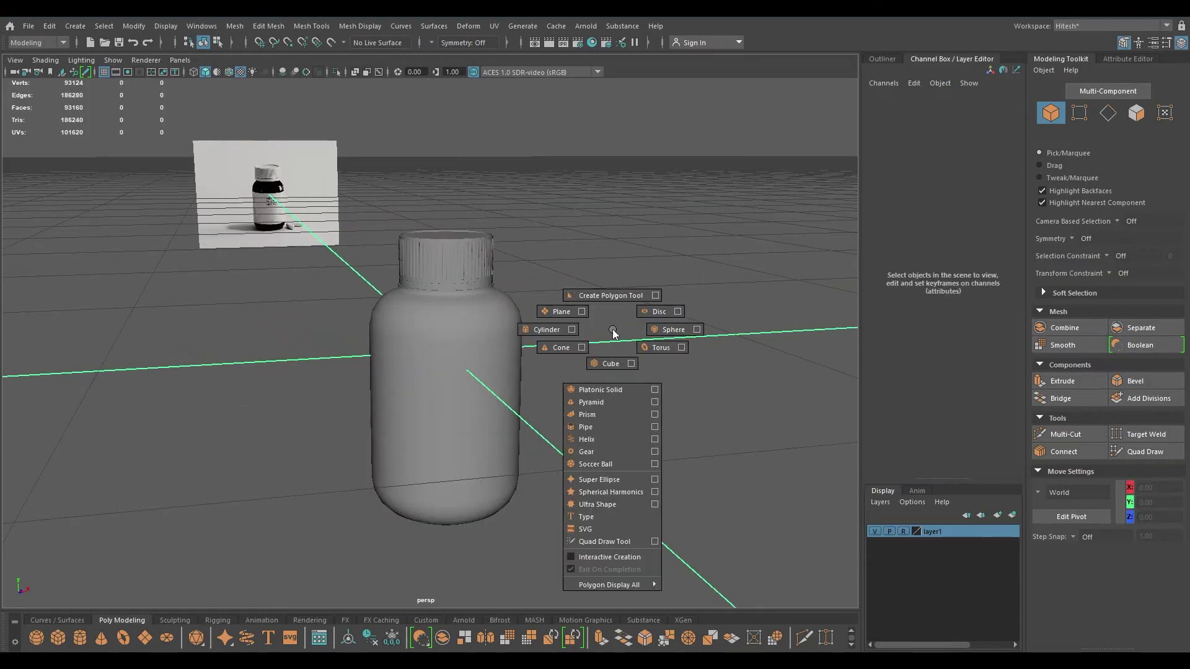
pyautogui.click(535, 333)
pyautogui.moveTo(477, 351); pyautogui.dragTo(584, 345)
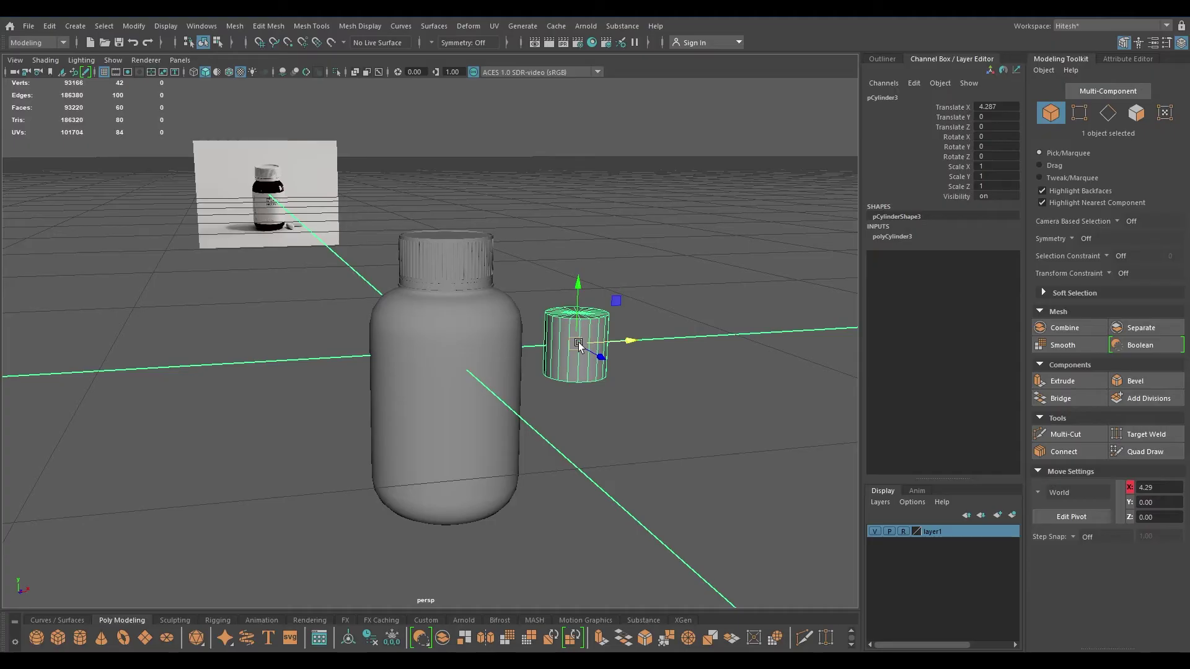
# Turn on Round Cap for the new cylinder with 4 cap subdivisions, radius 0.31 and height 1.06
pyautogui.press('t')
pyautogui.click(692, 245)
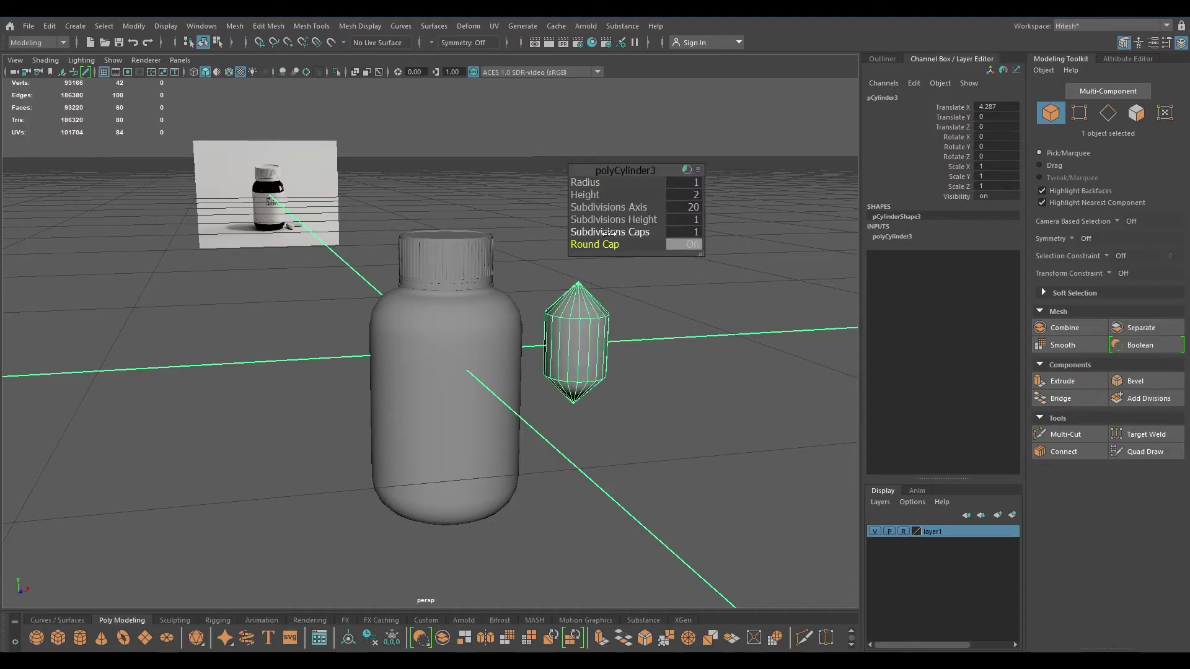
pyautogui.moveTo(622, 231); pyautogui.dragTo(833, 230)
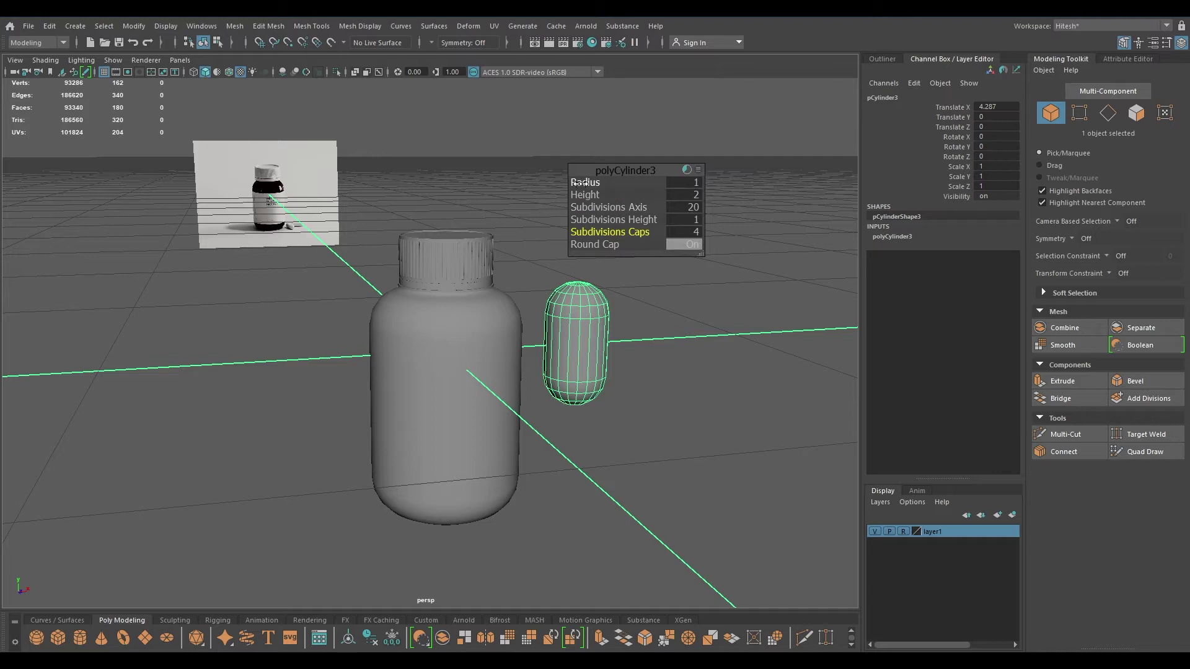
pyautogui.moveTo(581, 182)
pyautogui.mouseDown()
pyautogui.moveTo(554, 185)
pyautogui.moveTo(578, 194)
pyautogui.moveTo(557, 193)
pyautogui.moveTo(571, 180)
pyautogui.mouseUp()
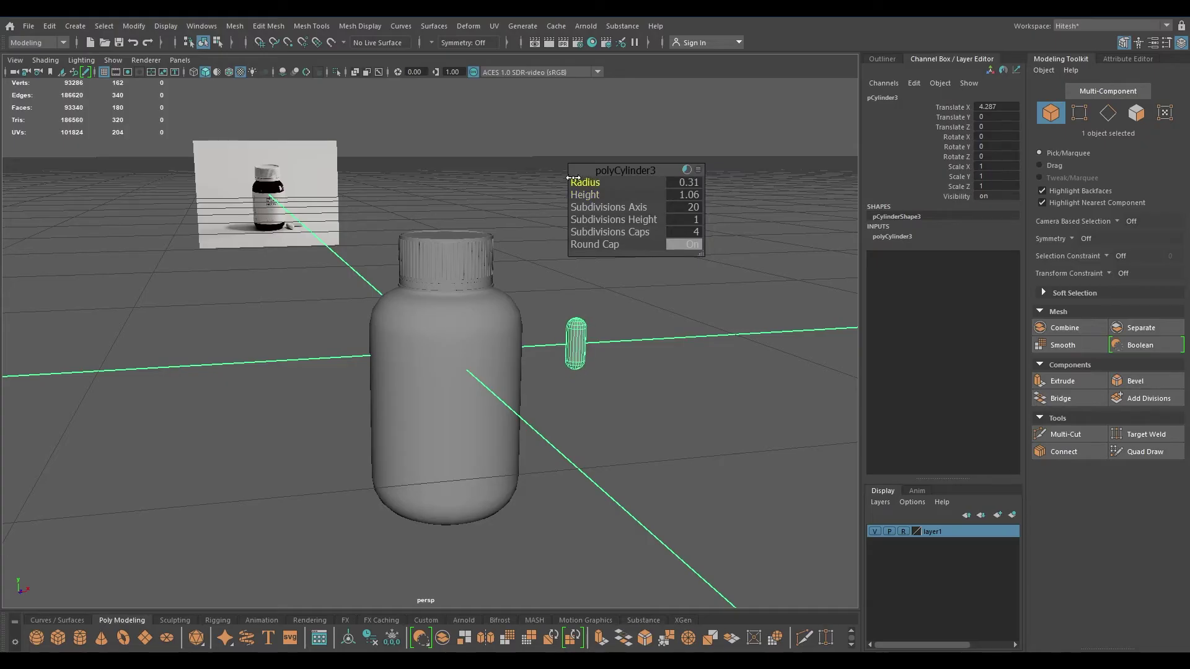
pyautogui.press('w')
# Rotate the pill 90 degrees about Z and place it beside the bottle's base, following the reference pills
pyautogui.press('space')
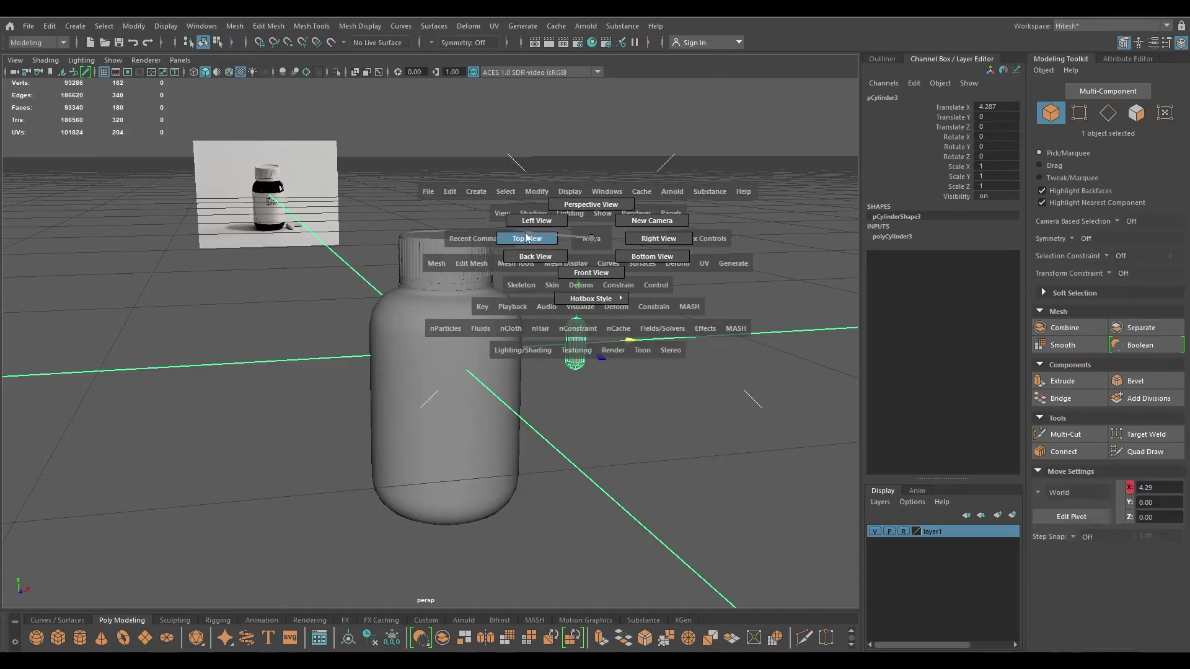
pyautogui.moveTo(566, 246); pyautogui.dragTo(574, 401)
pyautogui.press('e')
pyautogui.moveTo(623, 503); pyautogui.dragTo(635, 429)
pyautogui.press('w')
pyautogui.moveTo(569, 402); pyautogui.dragTo(560, 419)
pyautogui.moveTo(629, 481); pyautogui.dragTo(564, 404)
pyautogui.press('space')
pyautogui.press('space')
# Duplicate the pill, rotate the copy to -30 on X, and place it at about X 3.33, Y -4.41, Z 1.02
pyautogui.hotkey('ctrl', 'd')
pyautogui.press('e')
pyautogui.press('w')
pyautogui.moveTo(536, 343); pyautogui.dragTo(511, 254)
pyautogui.press('space')
pyautogui.keyDown('alt'); pyautogui.moveTo(545, 338); pyautogui.dragTo(493, 344); pyautogui.keyUp('alt')
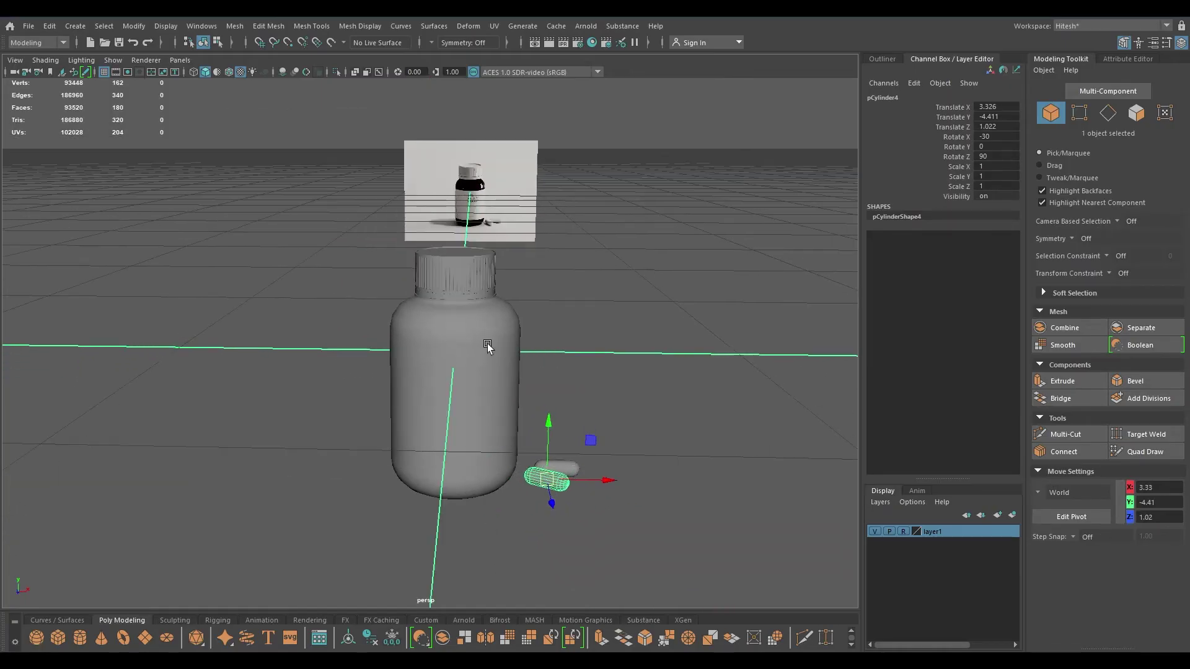
# Check the pills against the reference in front view, and ungroup the pCylinder1 group containing the bottle parts
pyautogui.press('space')
pyautogui.moveTo(574, 379); pyautogui.dragTo(575, 421)
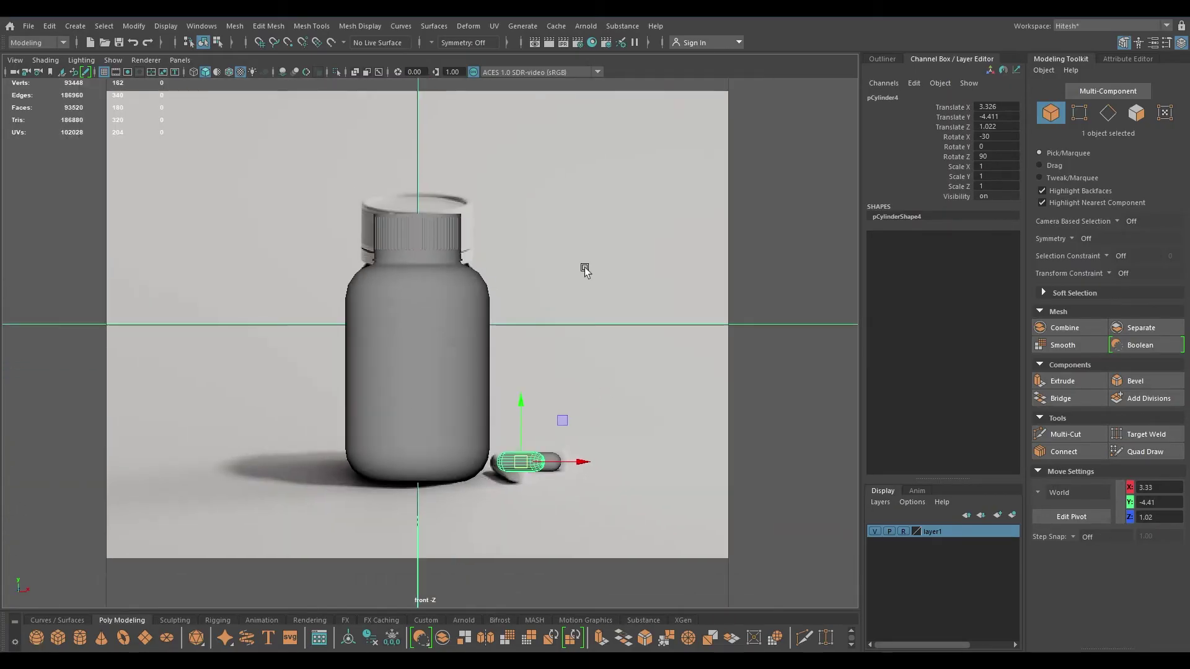
pyautogui.click(880, 60)
pyautogui.click(909, 161)
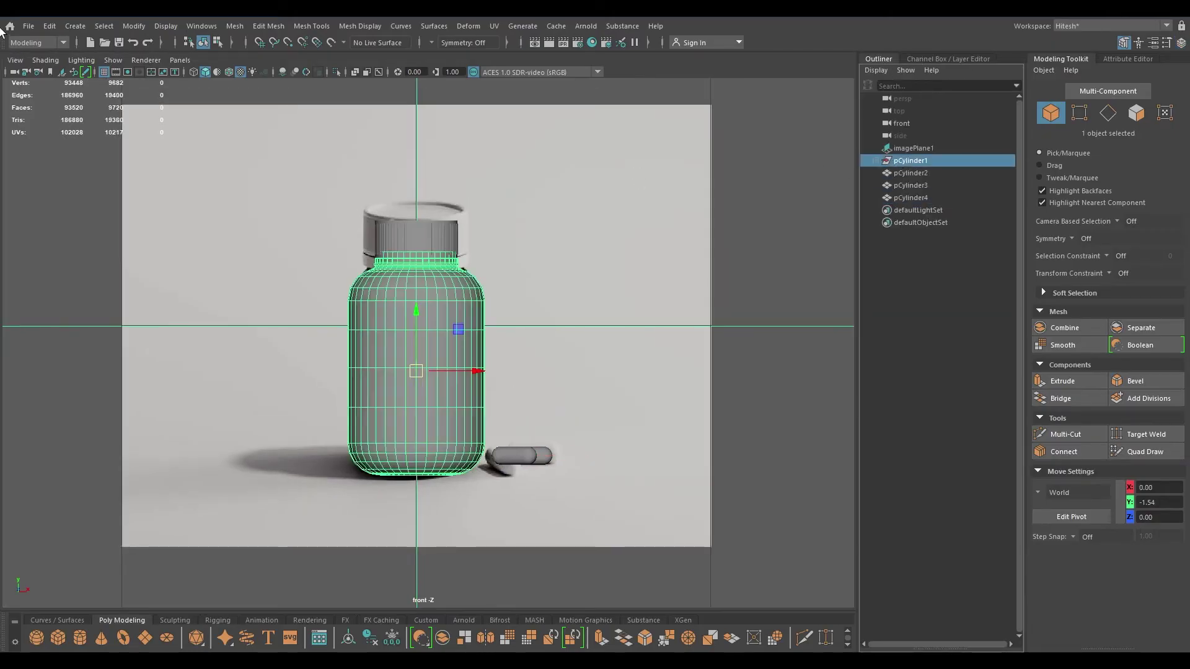
pyautogui.click(49, 26)
pyautogui.click(95, 273)
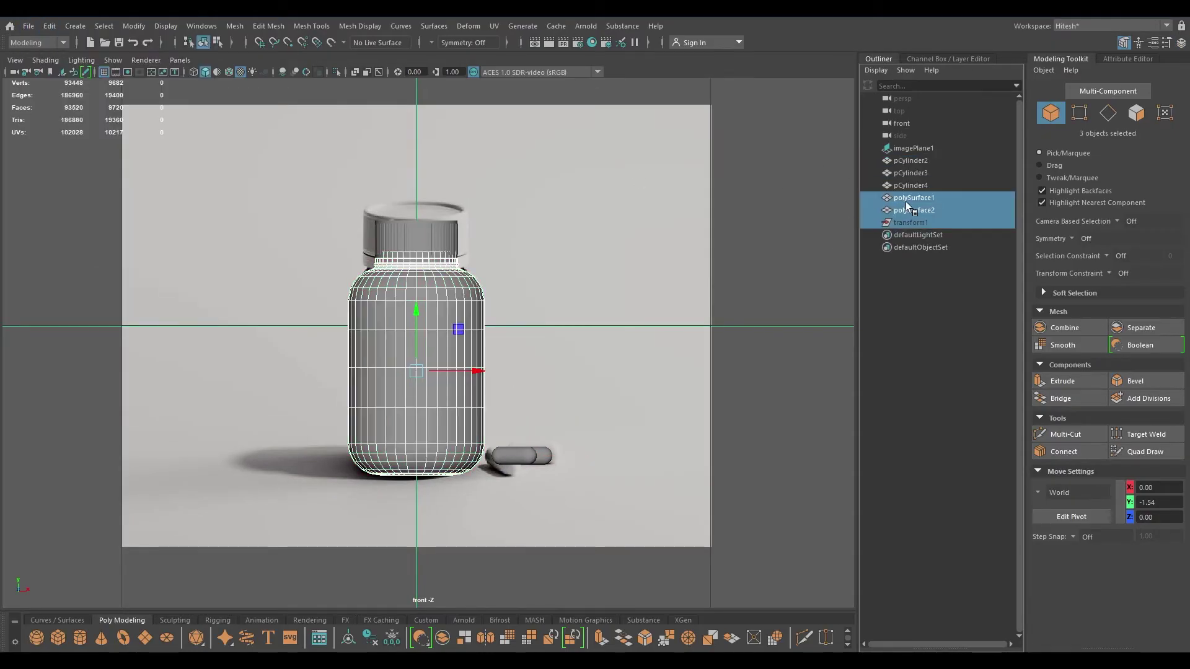
# Delete the construction history of the cap, both pills and both bottle surfaces
pyautogui.click(915, 208)
pyautogui.keyDown('shift'); pyautogui.click(908, 160); pyautogui.keyUp('shift')
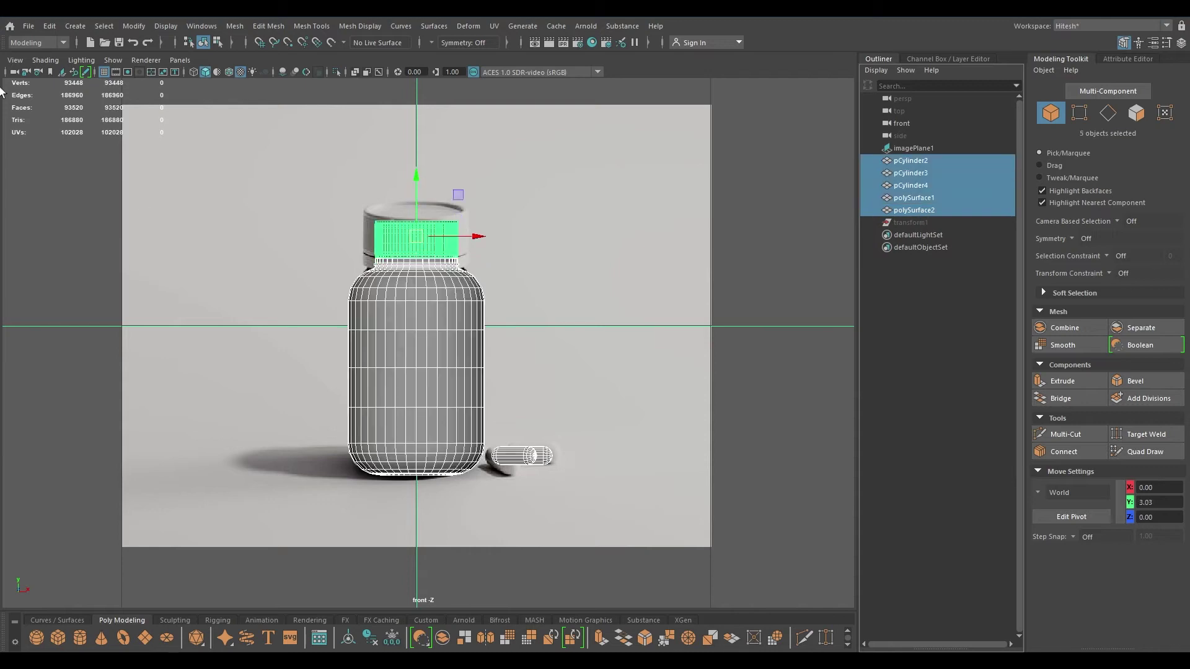
pyautogui.click(56, 27)
pyautogui.moveTo(167, 177)
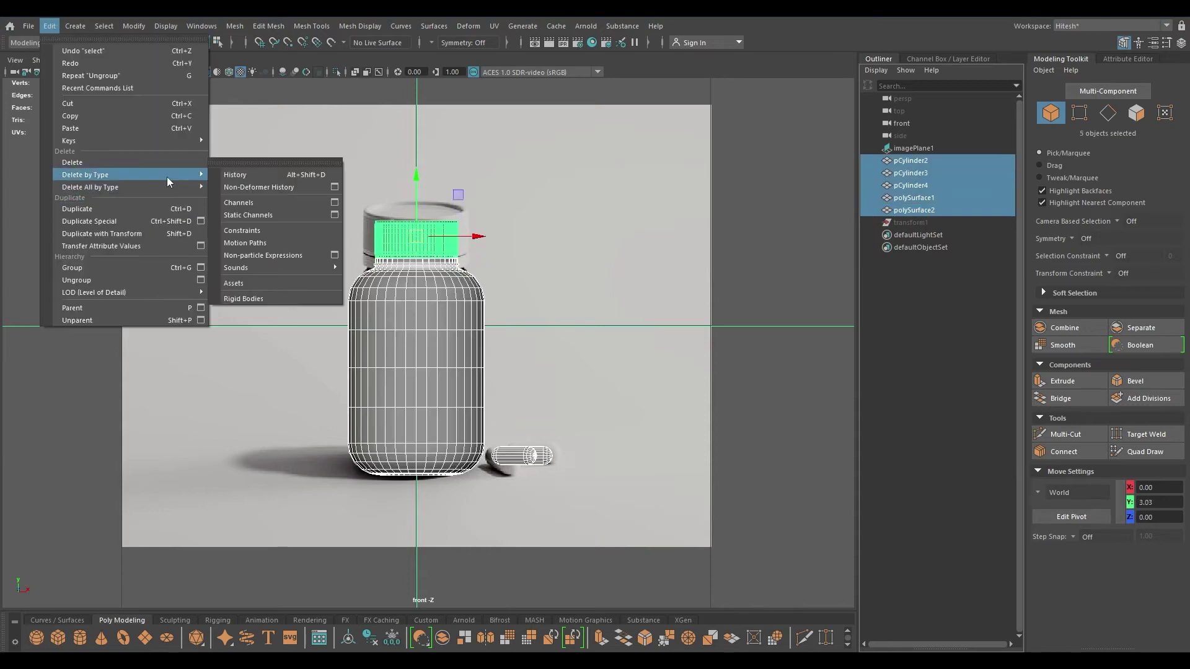
pyautogui.click(267, 173)
# Rename the cap mesh pCylinder2 to Cap_geo
pyautogui.click(939, 163)
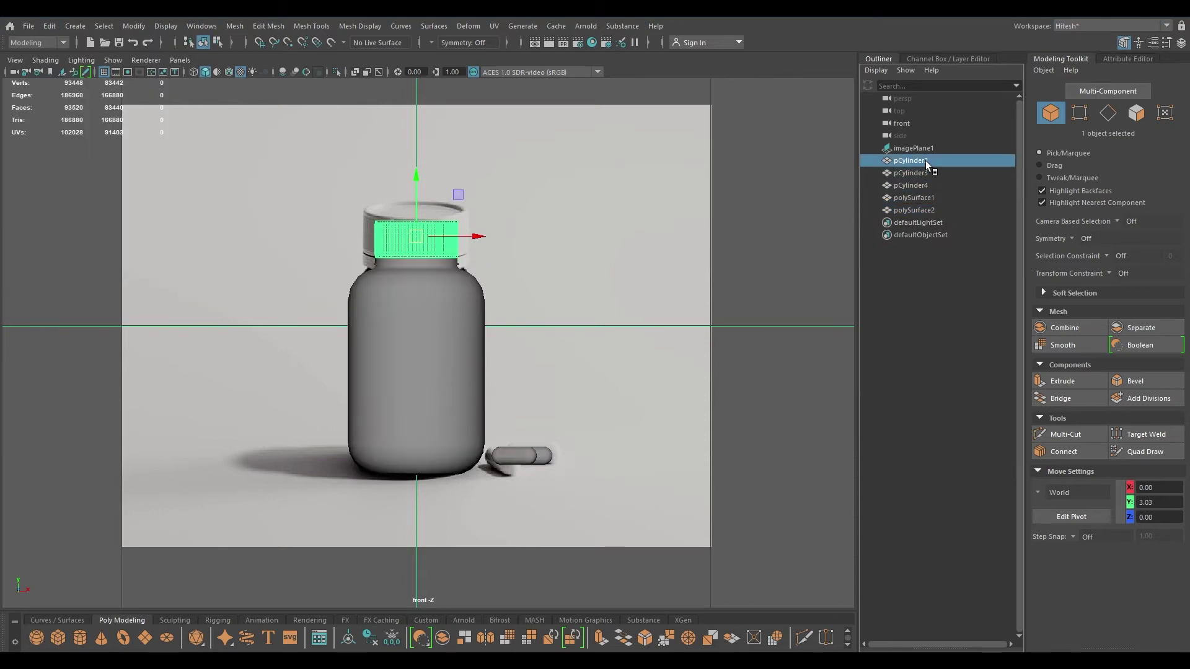
pyautogui.doubleClick(927, 161)
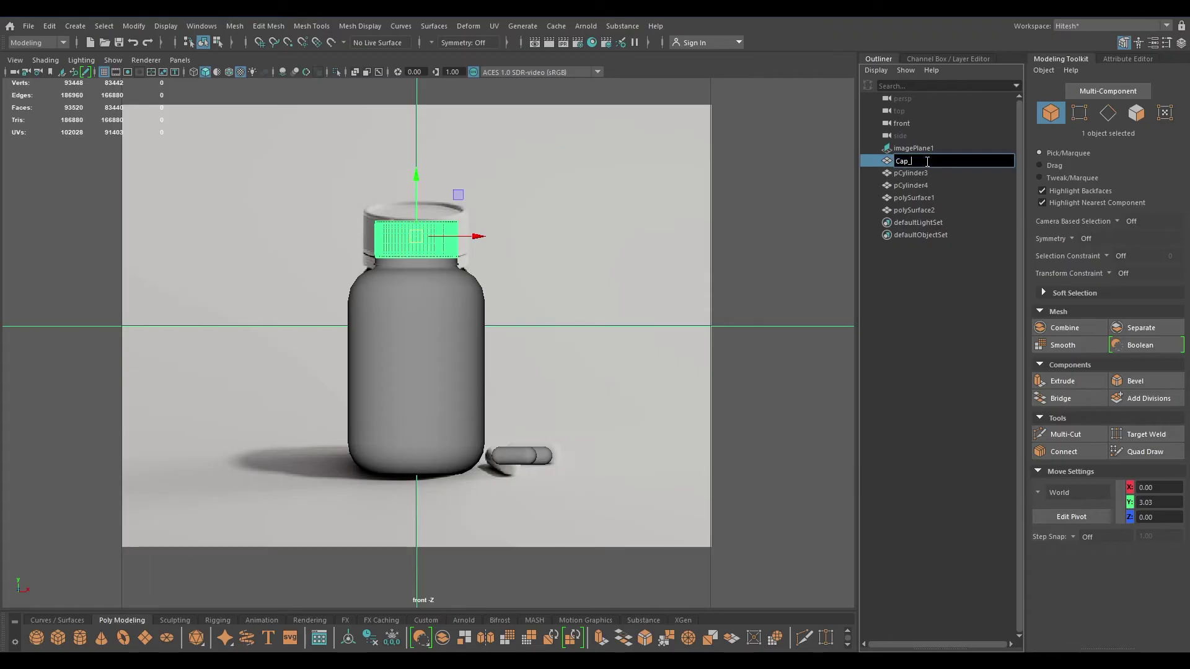
pyautogui.write('Cap_geo')
pyautogui.press('Return')
# Rename the two pill meshes pCylinder3 and pCylinder4 to pill_1 and pill_2
pyautogui.click(918, 174)
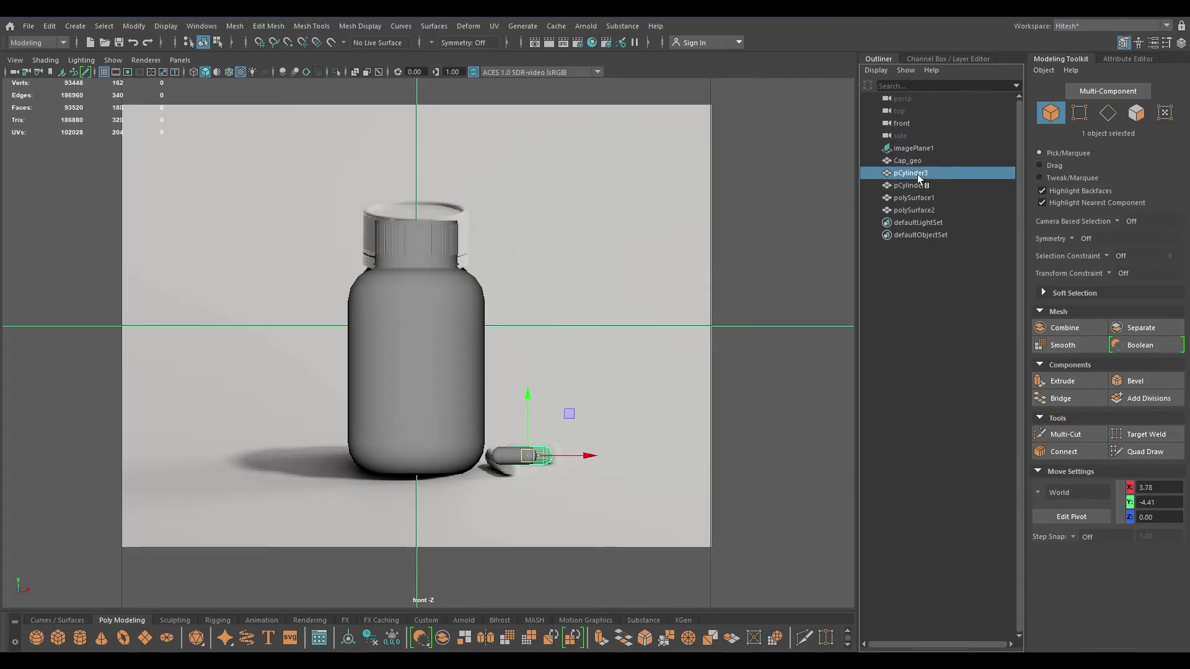
pyautogui.doubleClick(923, 175)
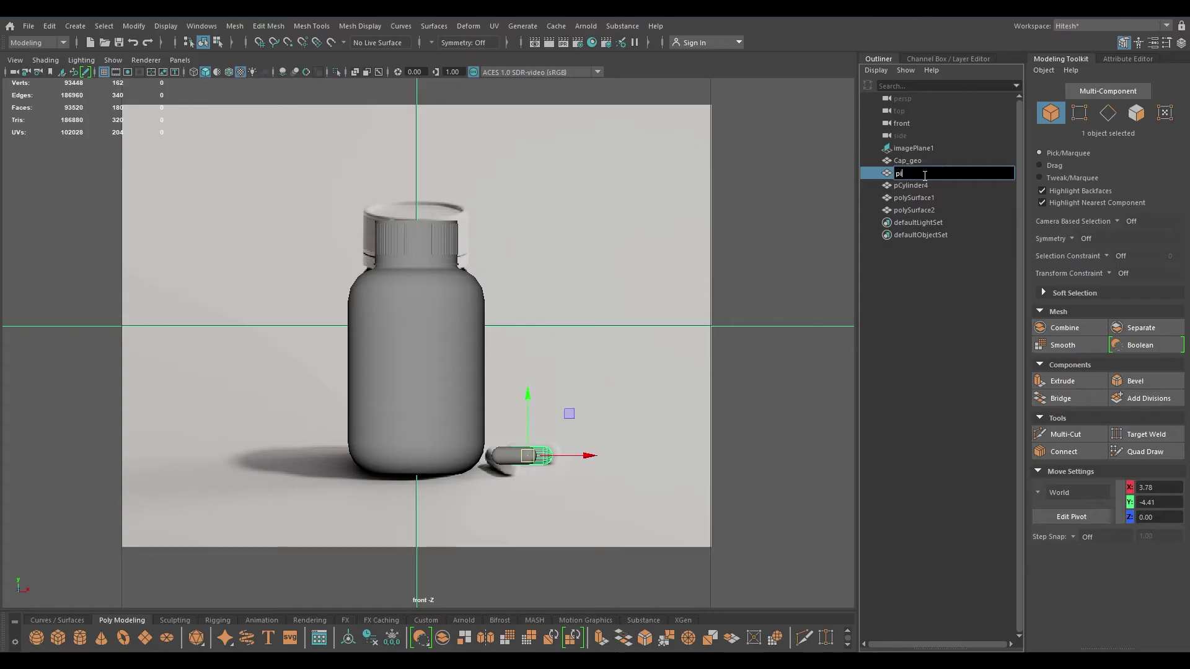
pyautogui.write('pill_1')
pyautogui.press('Return')
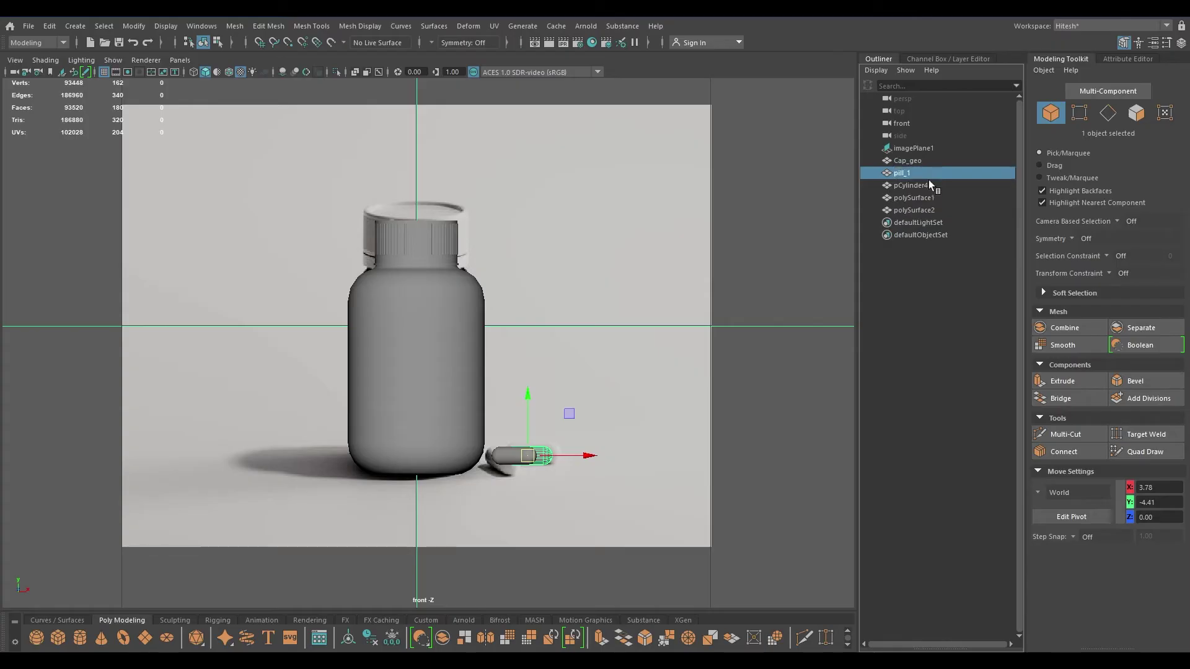
pyautogui.click(921, 186)
pyautogui.doubleClick(920, 186)
pyautogui.write('pill_2')
pyautogui.press('Return')
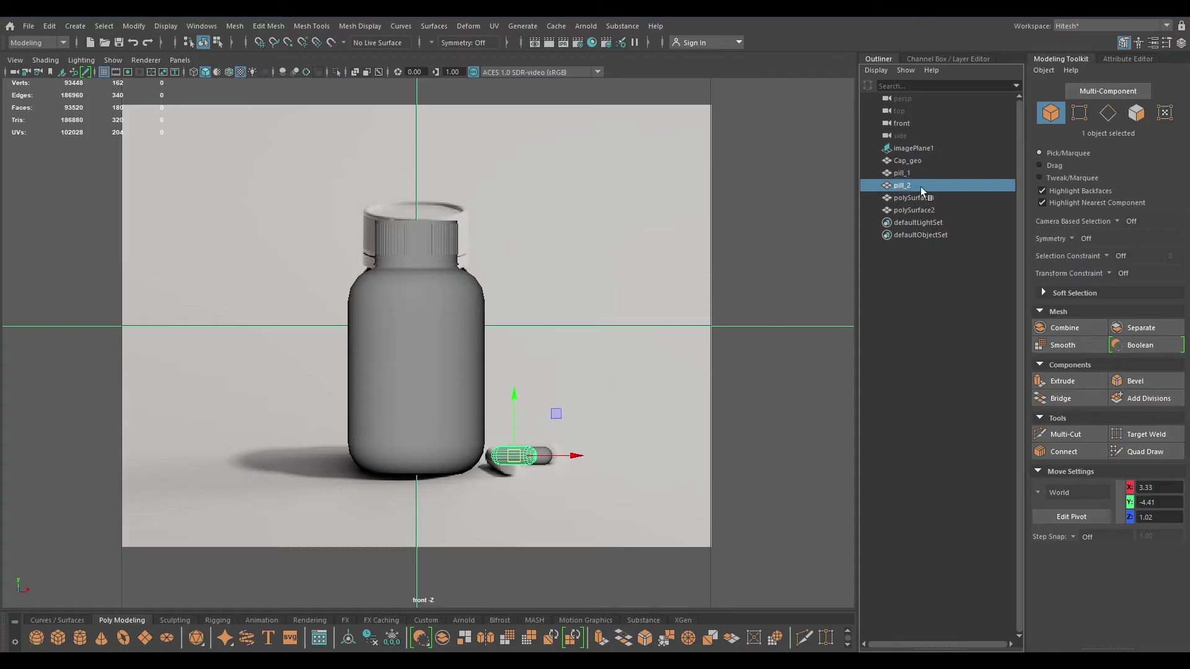
# Rename the bottle body mesh polySurface1 to bottle_geo
pyautogui.click(920, 199)
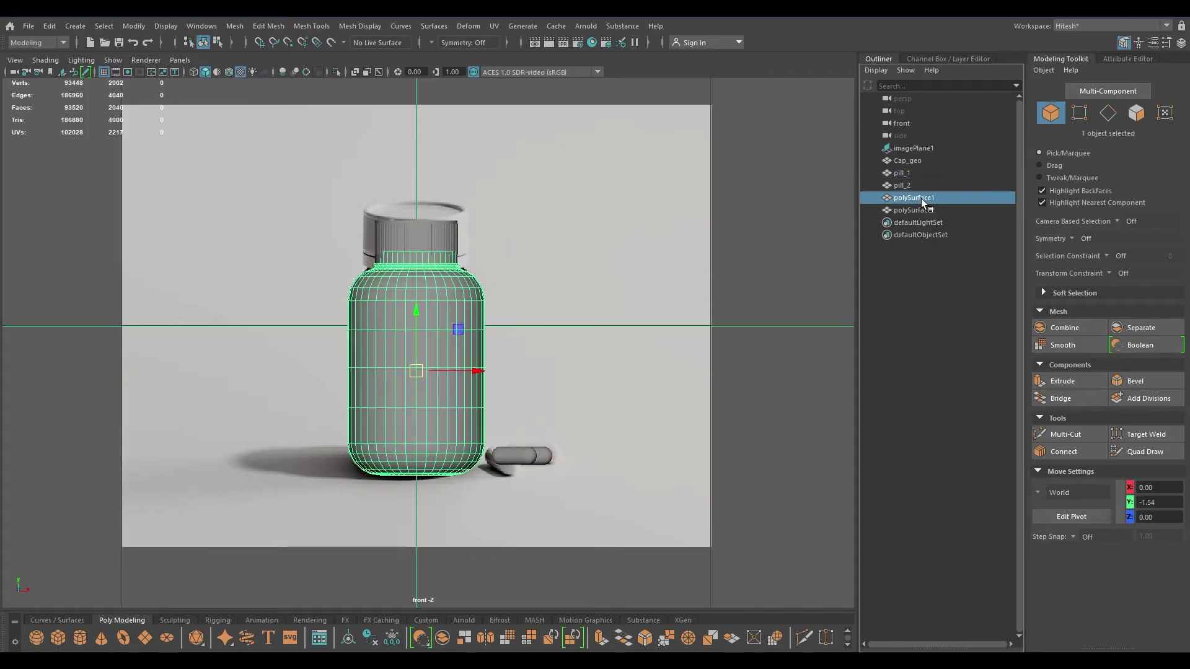
pyautogui.doubleClick(922, 199)
pyautogui.write('bottle')
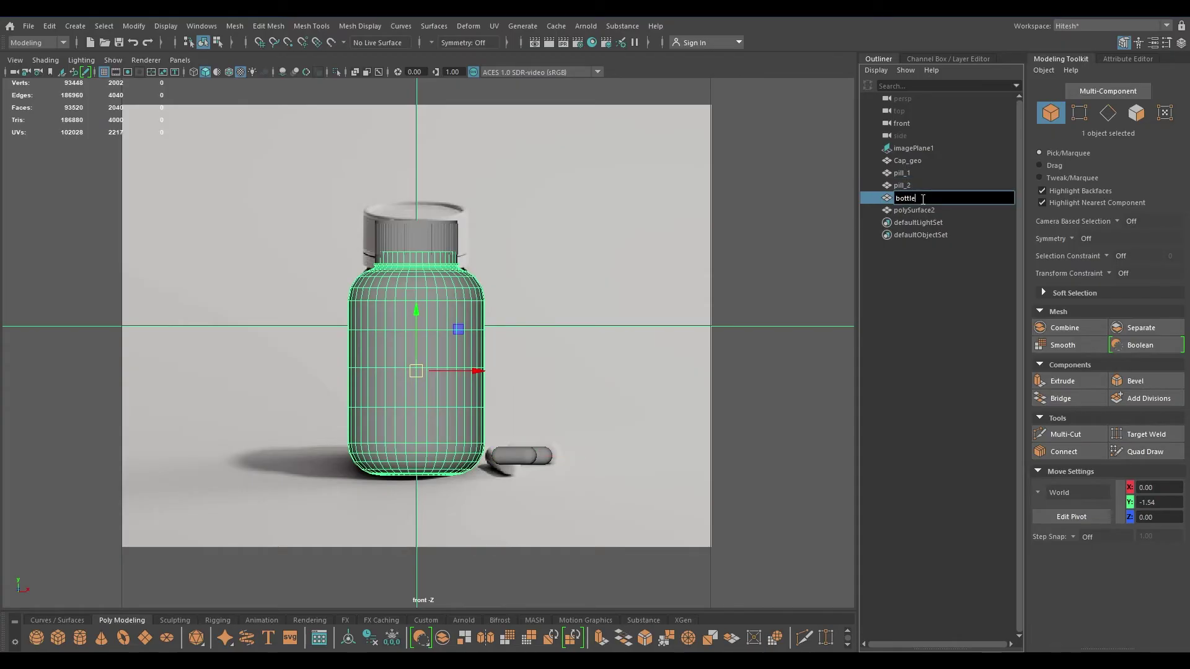
pyautogui.write('_geo')
pyautogui.press('Return')
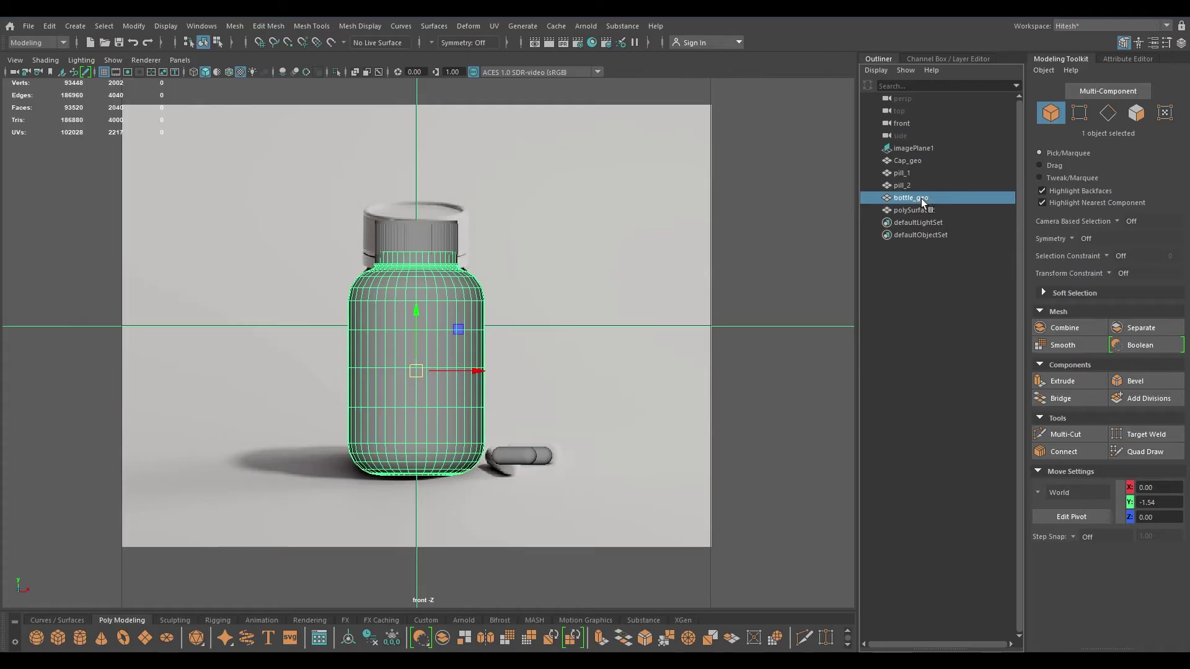
# Rename the ring mesh polySurface2 below the cap to cap_support_geo and clear the selection
pyautogui.doubleClick(924, 210)
pyautogui.write('cap_supp')
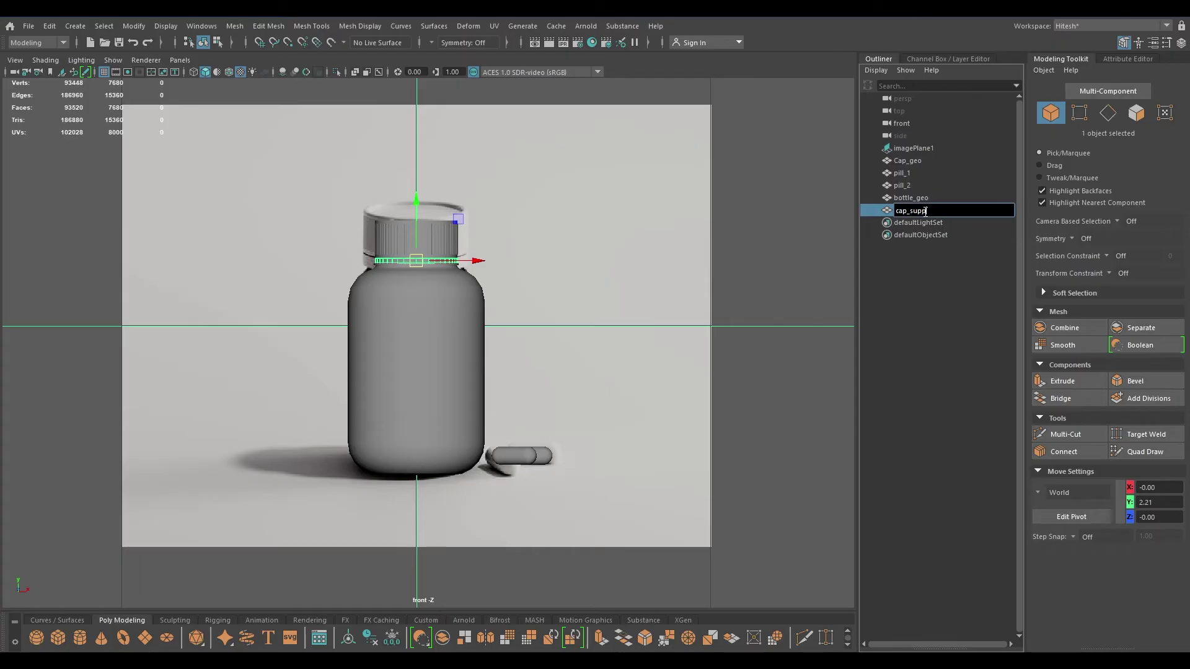
pyautogui.write('ort_geo')
pyautogui.press('Return')
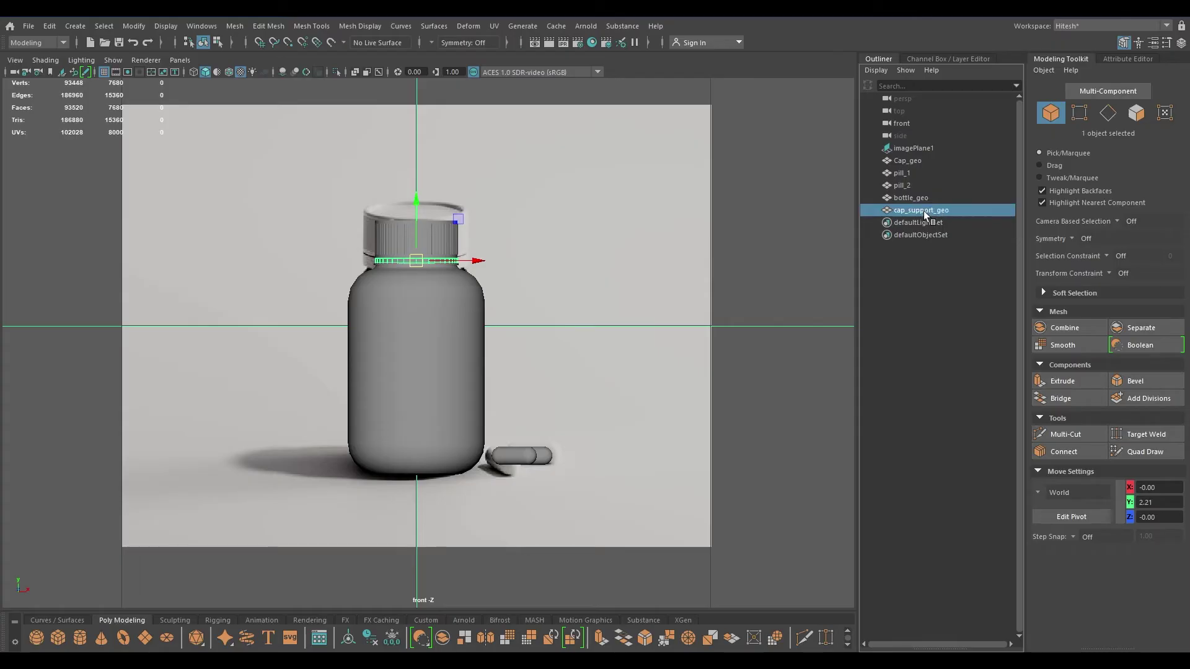
pyautogui.click(689, 225)
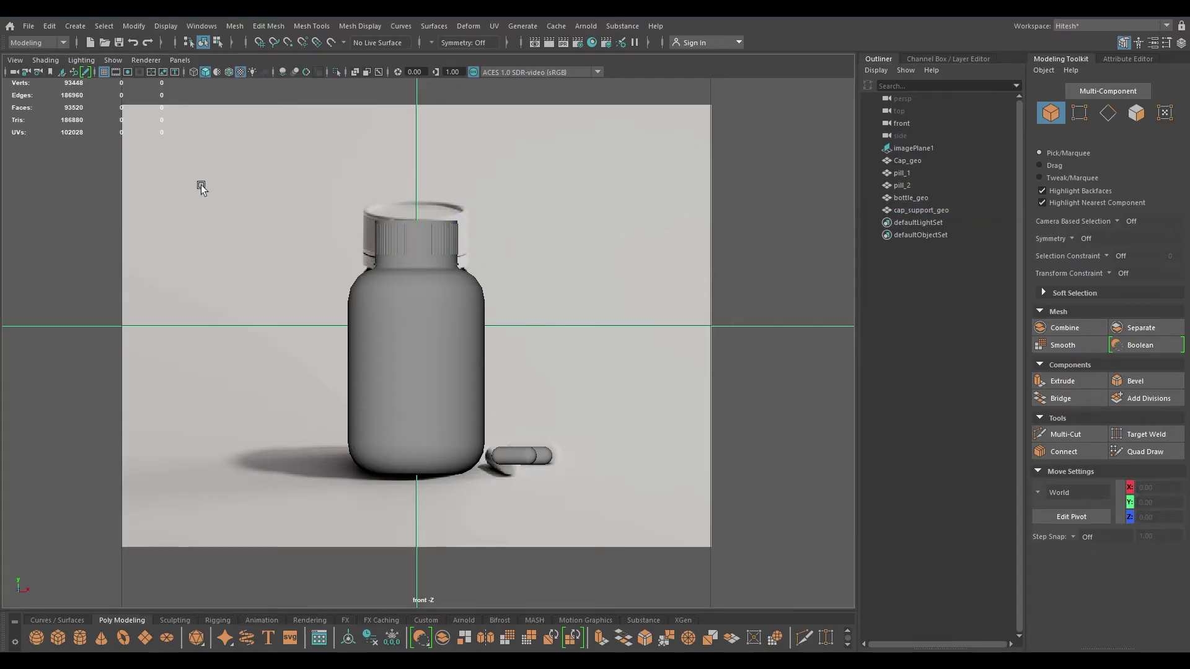
# Delete the construction history of all the renamed cap, pill, bottle and cap support meshes
pyautogui.moveTo(191, 188); pyautogui.dragTo(728, 593)
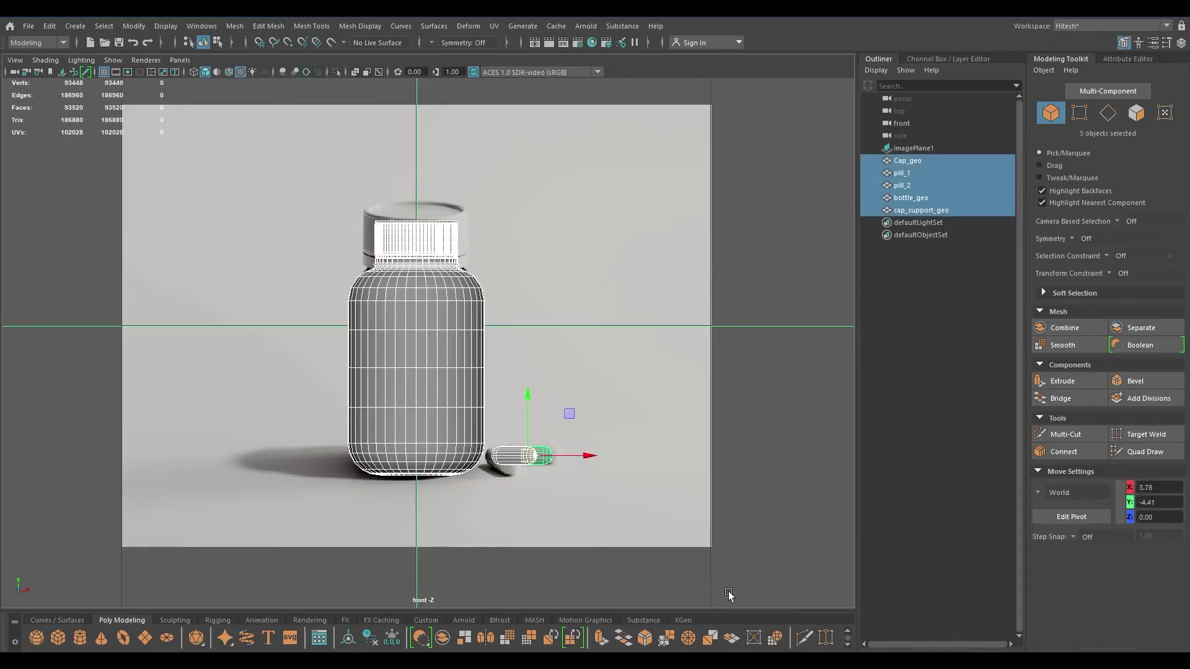
pyautogui.click(48, 26)
pyautogui.moveTo(103, 176)
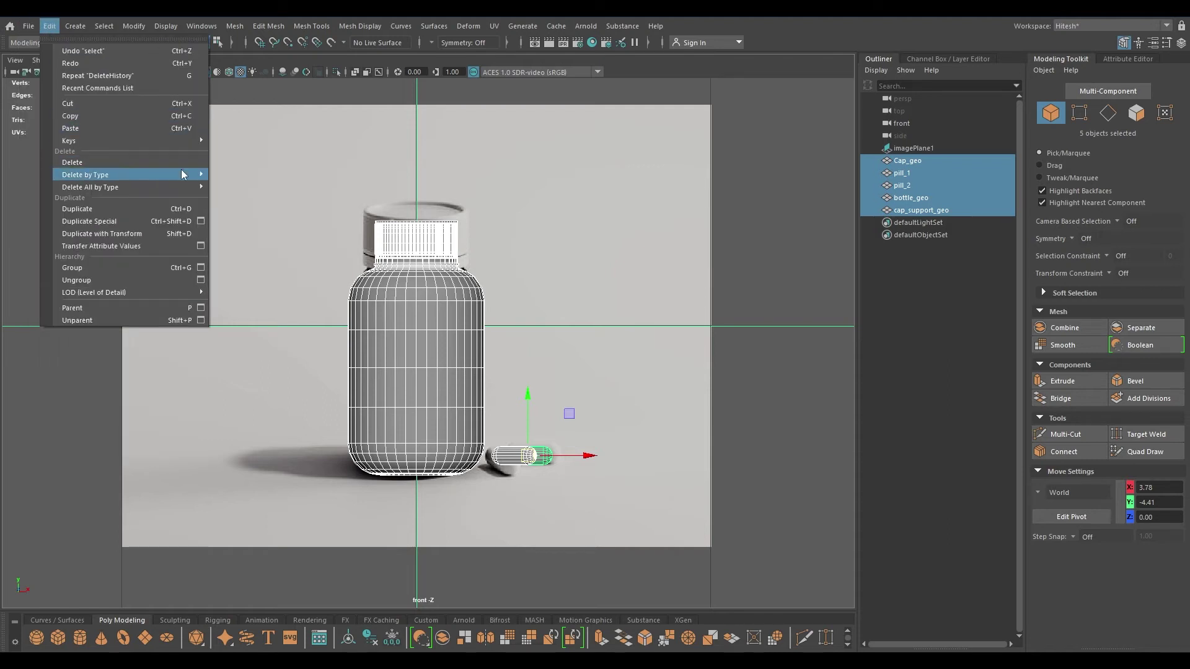
pyautogui.click(236, 175)
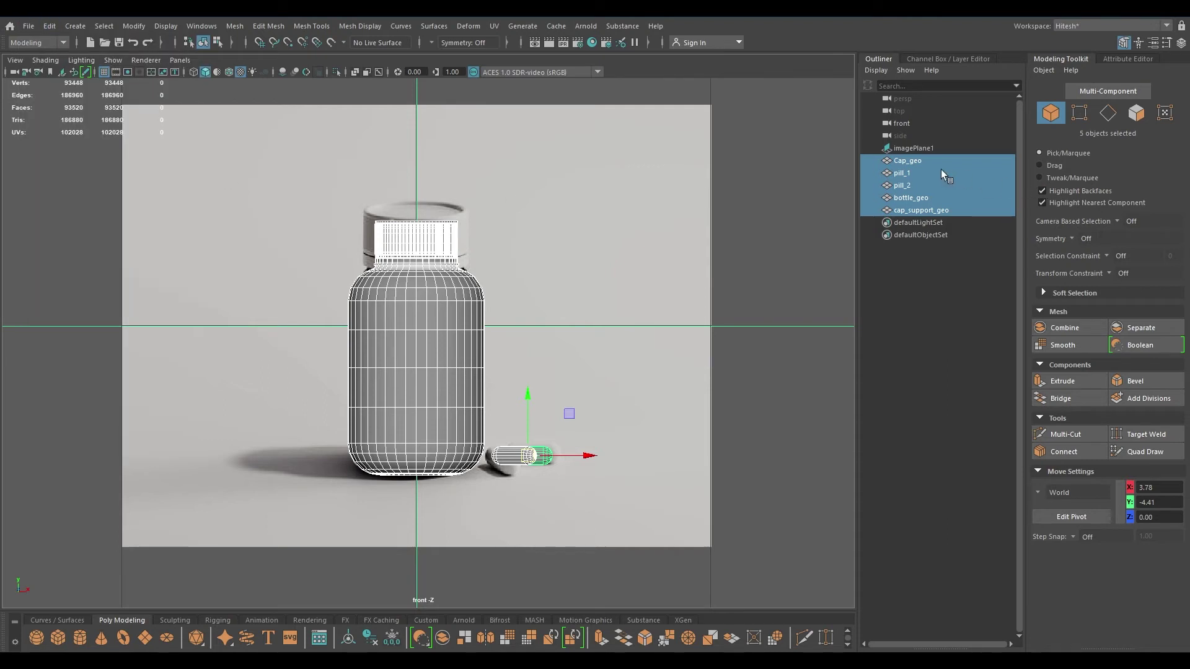
# Group all five meshes and name the group medicine_bottle
pyautogui.hotkey('ctrl', 'g')
pyautogui.doubleClick(908, 161)
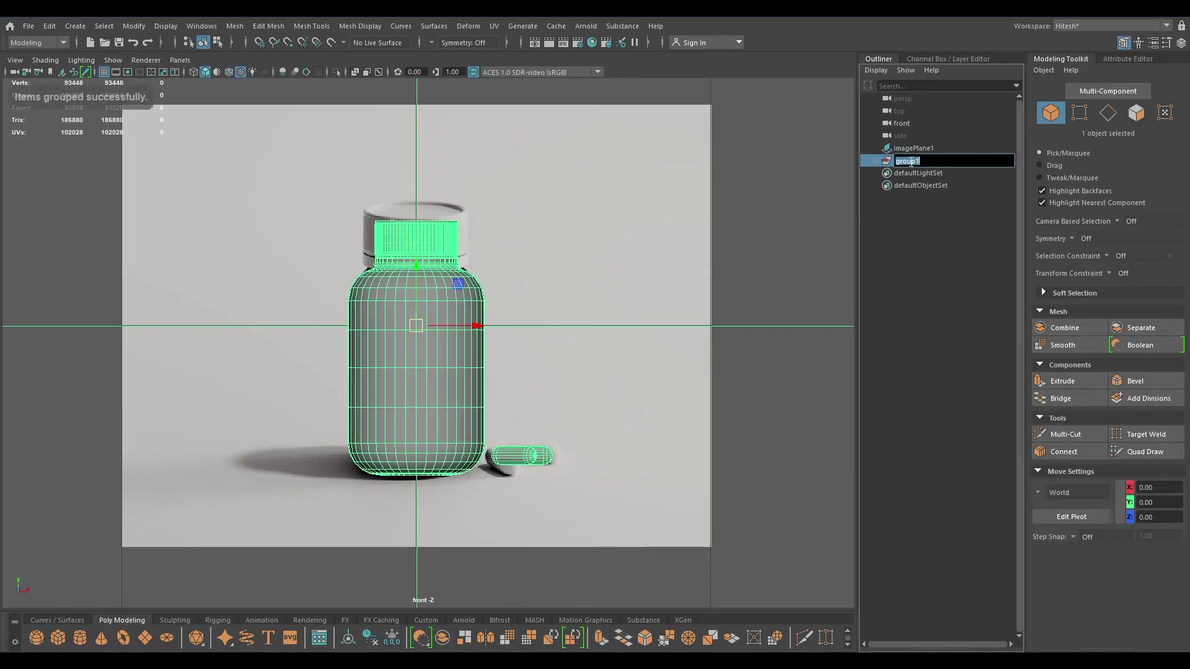
pyautogui.write('medicine ')
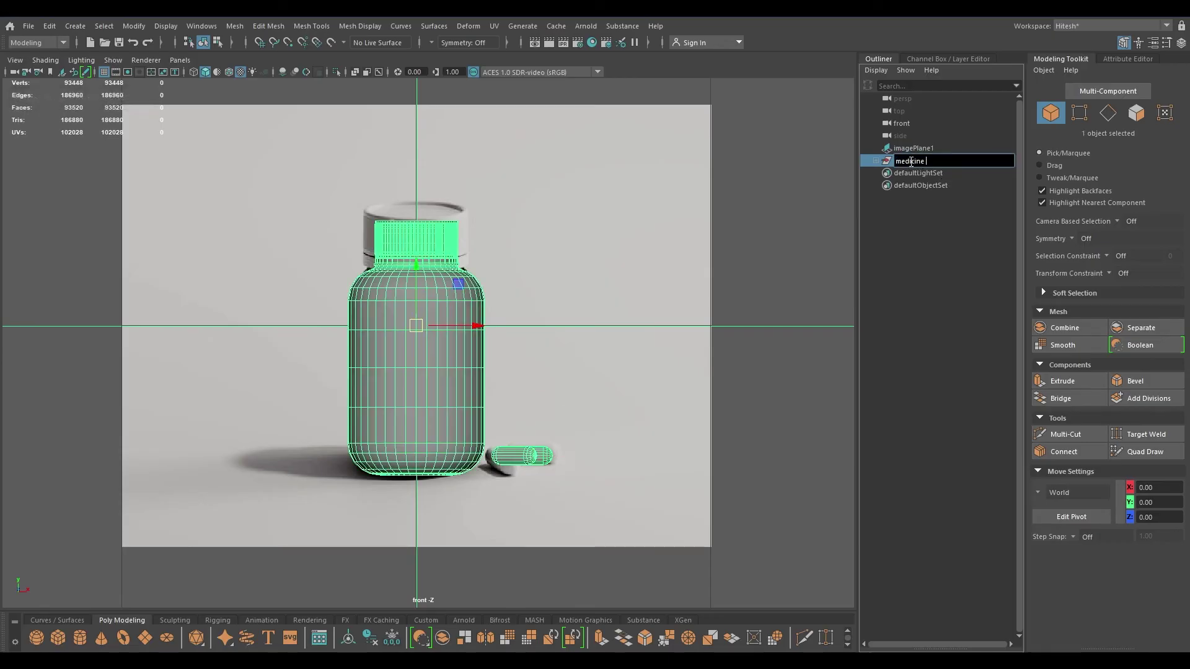
pyautogui.write('bottle')
pyautogui.press('Return')
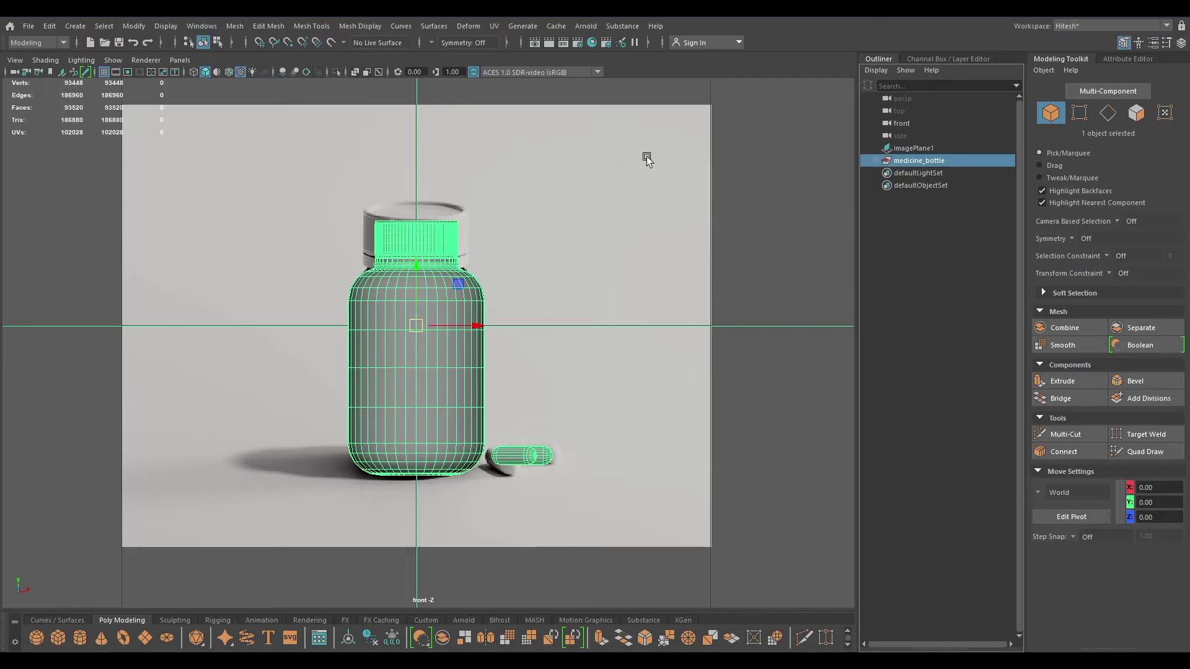
# Raise the medicine_bottle group to about Y 5.08 so the bottle's base sits on the ground line
pyautogui.moveTo(425, 269); pyautogui.dragTo(445, 119)
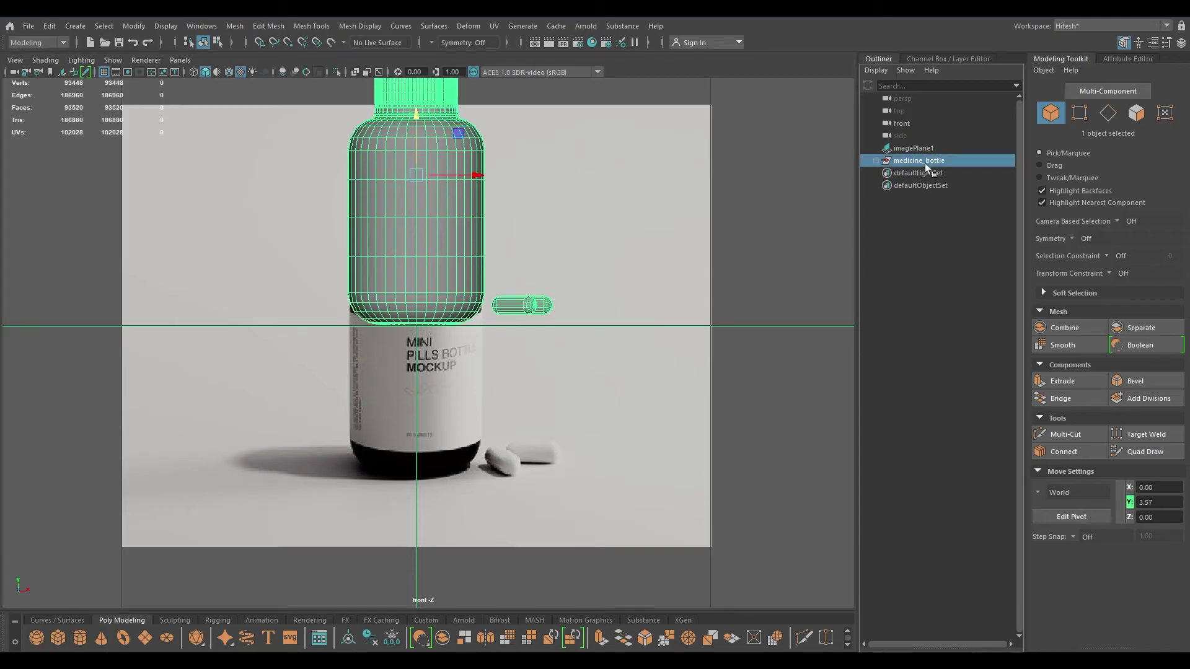
pyautogui.moveTo(417, 112)
pyautogui.mouseDown()
pyautogui.moveTo(417, 81)
pyautogui.moveTo(413, 258)
pyautogui.moveTo(416, 109)
pyautogui.mouseUp()
pyautogui.scroll(15, 385, 337)
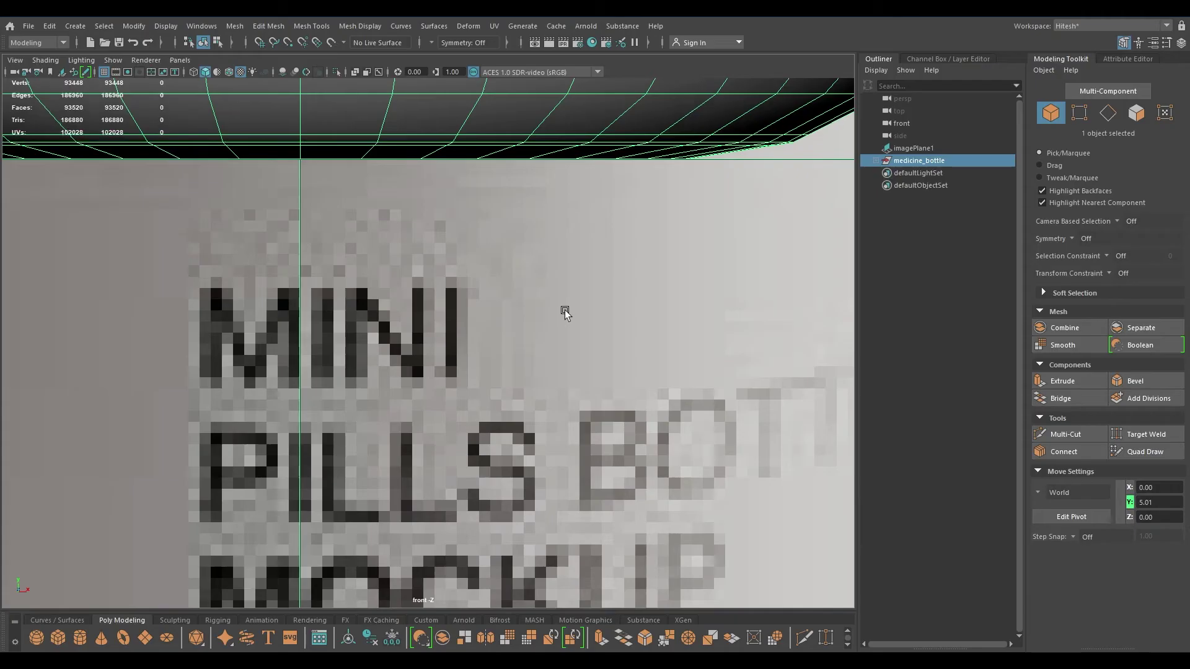
pyautogui.scroll(-15, 539, 352)
pyautogui.scroll(4, 620, 257)
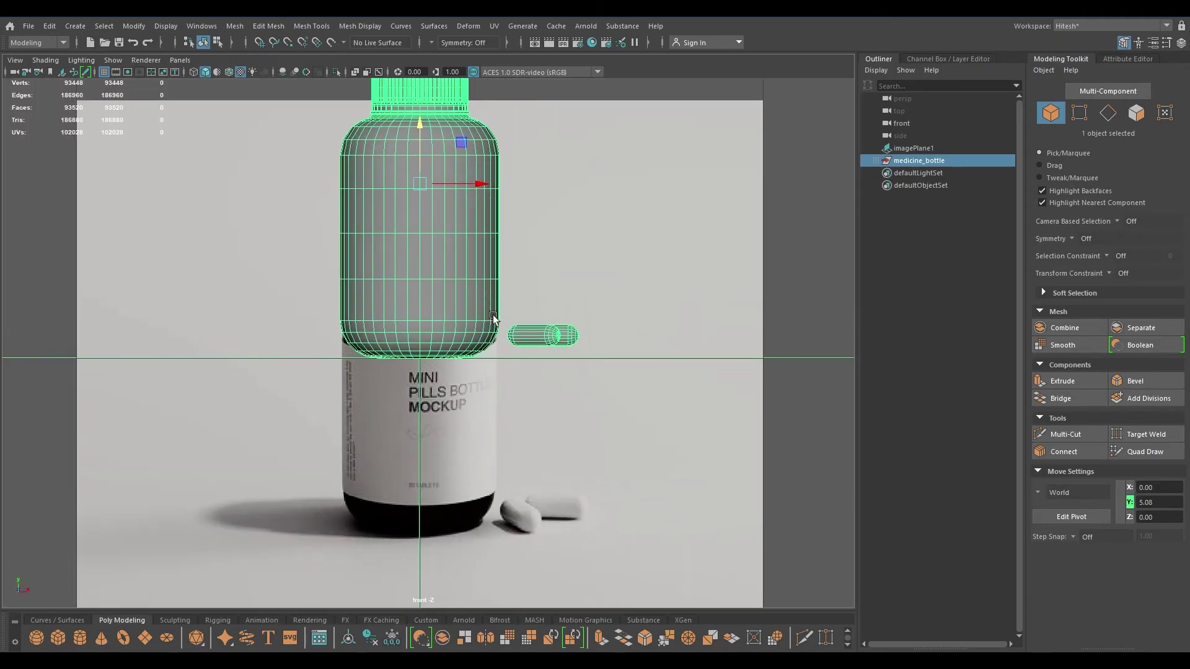
# Lower both pills onto the ground, with the front pill at about Y 0.32, and switch to perspective view
pyautogui.moveTo(616, 353); pyautogui.dragTo(617, 353)
pyautogui.moveTo(578, 266); pyautogui.dragTo(590, 362)
pyautogui.press('space')
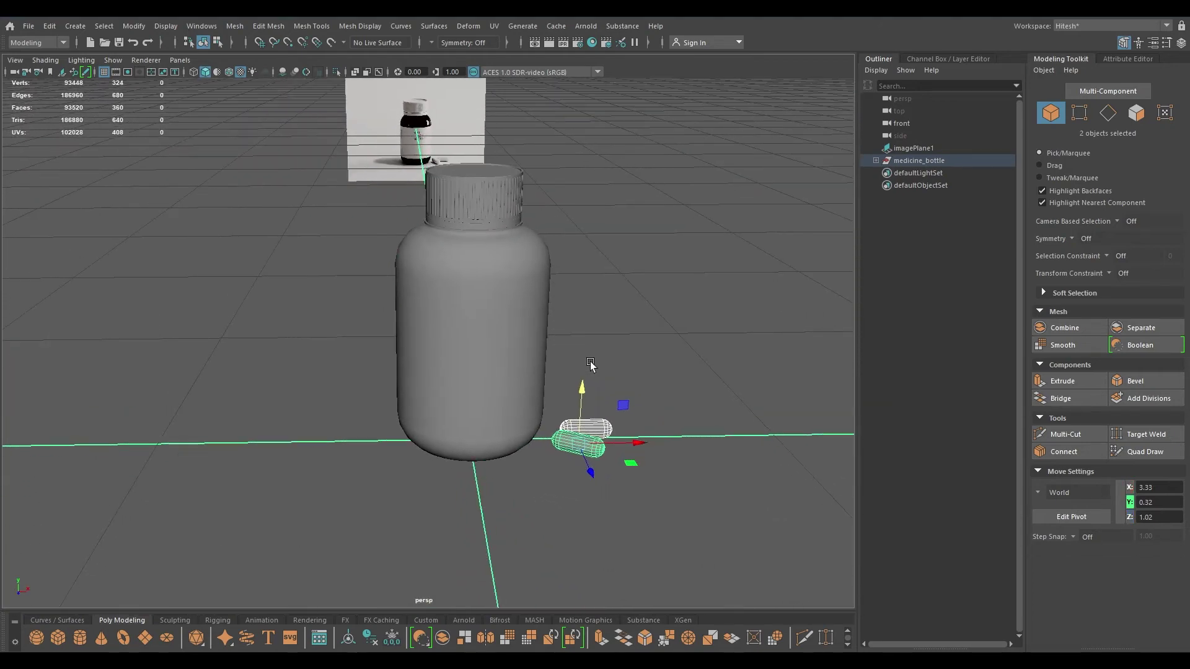
# Select the four face loops around the straight wall of the bottle body as the label area
pyautogui.click(540, 322)
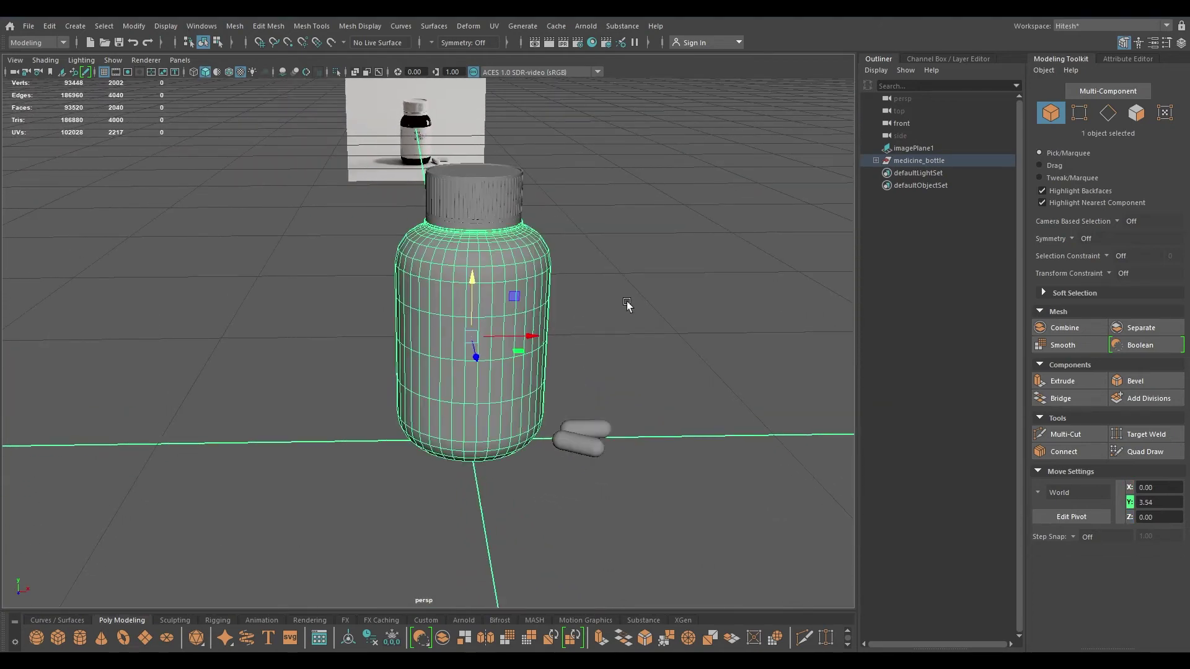
pyautogui.click(626, 301)
pyautogui.keyDown('alt'); pyautogui.moveTo(530, 303); pyautogui.dragTo(512, 314); pyautogui.keyUp('alt')
pyautogui.moveTo(587, 323); pyautogui.dragTo(606, 318, button='right')
pyautogui.click(478, 291)
pyautogui.keyDown('shift'); pyautogui.doubleClick(477, 289); pyautogui.keyUp('shift')
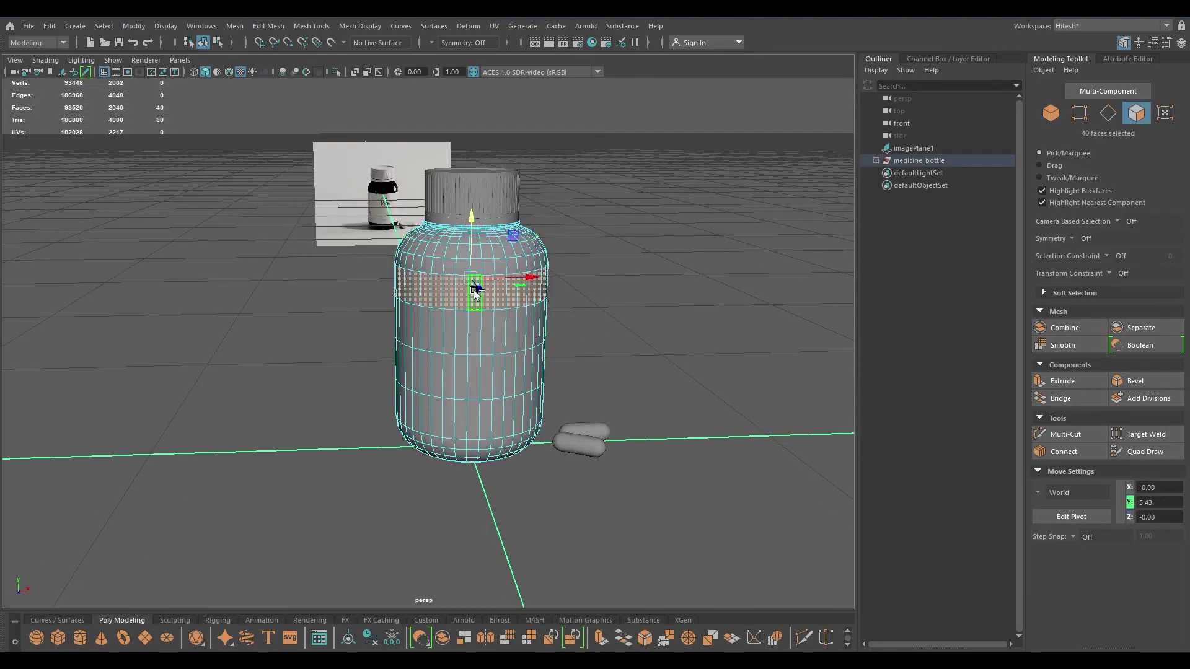
pyautogui.keyDown('shift'); pyautogui.click(484, 328); pyautogui.keyUp('shift')
pyautogui.keyDown('shift'); pyautogui.doubleClick(477, 324); pyautogui.keyUp('shift')
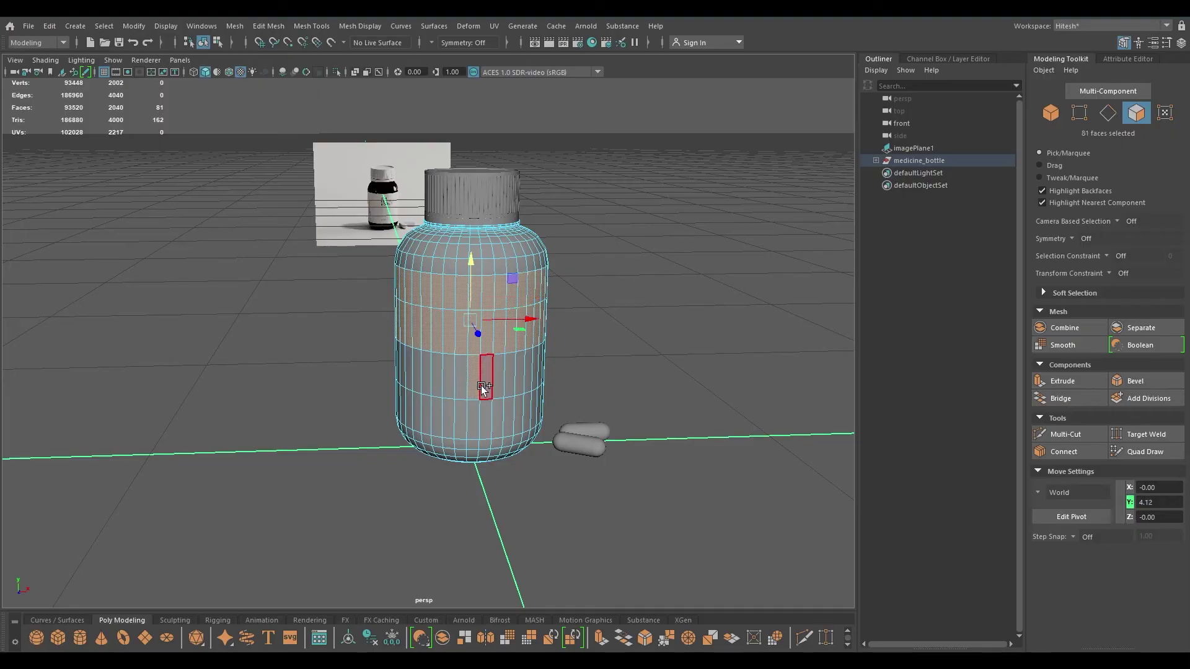
pyautogui.keyDown('shift'); pyautogui.doubleClick(474, 372); pyautogui.keyUp('shift')
pyautogui.keyDown('shift'); pyautogui.click(476, 416); pyautogui.keyUp('shift')
pyautogui.keyDown('shift'); pyautogui.doubleClick(474, 417); pyautogui.keyUp('shift')
# Remove four adjacent columns of faces at the back of the bottle from the selection, leaving a gap in the label area
pyautogui.keyDown('alt'); pyautogui.moveTo(475, 417); pyautogui.dragTo(338, 353); pyautogui.keyUp('alt')
pyautogui.keyDown('ctrl'); pyautogui.click(390, 330); pyautogui.keyUp('ctrl')
pyautogui.keyDown('ctrl'); pyautogui.click(389, 329); pyautogui.keyUp('ctrl')
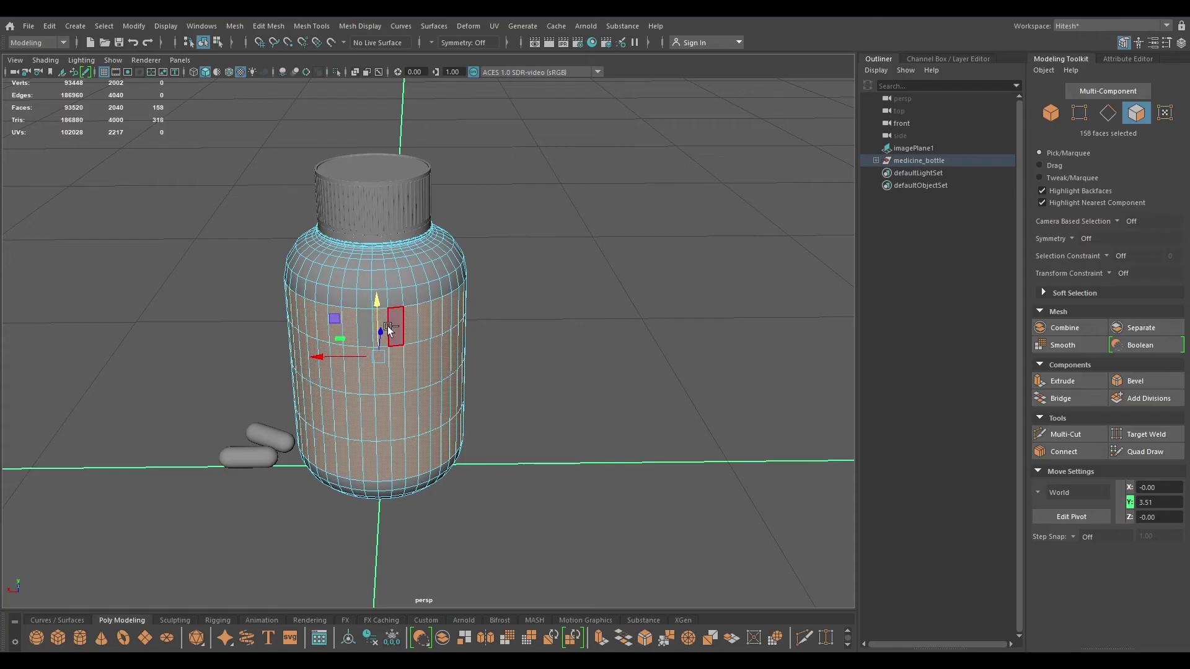
pyautogui.keyDown('ctrl'); pyautogui.click(383, 367); pyautogui.keyUp('ctrl')
pyautogui.keyDown('ctrl'); pyautogui.click(383, 413); pyautogui.keyUp('ctrl')
pyautogui.keyDown('ctrl'); pyautogui.click(370, 419); pyautogui.keyUp('ctrl')
pyautogui.keyDown('ctrl'); pyautogui.click(368, 462); pyautogui.keyUp('ctrl')
pyautogui.keyDown('ctrl'); pyautogui.click(383, 467); pyautogui.keyUp('ctrl')
pyautogui.keyDown('ctrl'); pyautogui.click(399, 465); pyautogui.keyUp('ctrl')
pyautogui.keyDown('ctrl'); pyautogui.click(394, 419); pyautogui.keyUp('ctrl')
pyautogui.keyDown('ctrl'); pyautogui.click(392, 372); pyautogui.keyUp('ctrl')
pyautogui.keyDown('ctrl'); pyautogui.click(370, 377); pyautogui.keyUp('ctrl')
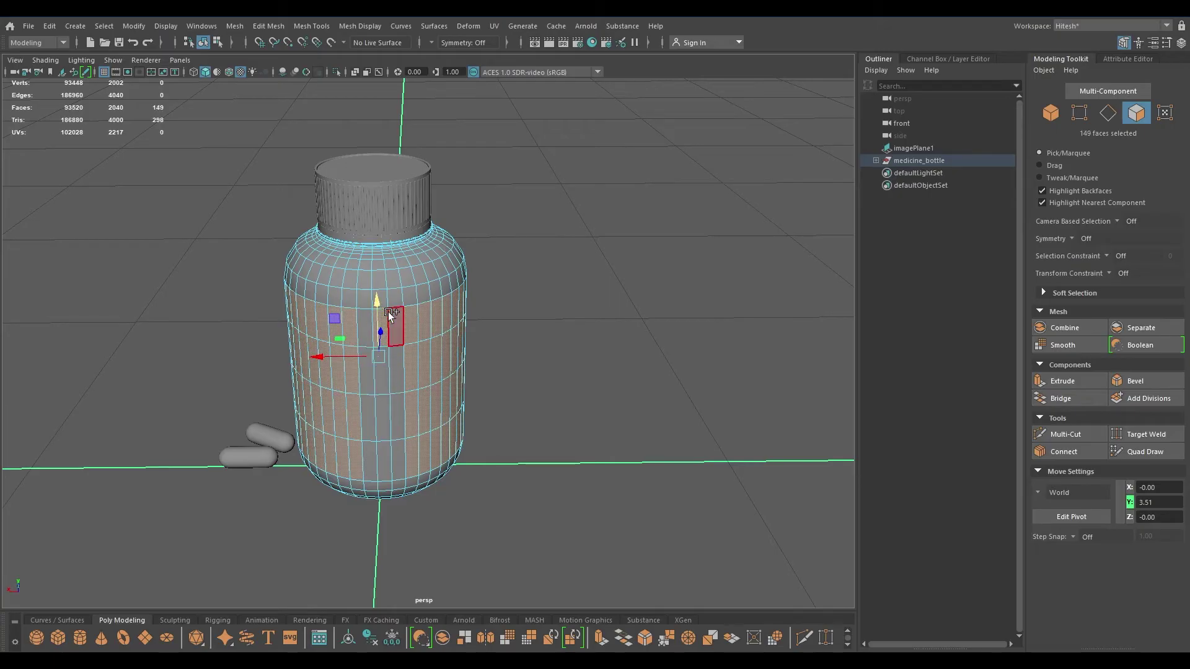
pyautogui.keyDown('ctrl'); pyautogui.click(381, 327); pyautogui.keyUp('ctrl')
pyautogui.keyDown('ctrl'); pyautogui.click(355, 455); pyautogui.keyUp('ctrl')
pyautogui.keyDown('ctrl'); pyautogui.click(353, 420); pyautogui.keyUp('ctrl')
pyautogui.keyDown('ctrl'); pyautogui.click(351, 388); pyautogui.keyUp('ctrl')
pyautogui.keyDown('ctrl'); pyautogui.click(350, 341); pyautogui.keyUp('ctrl')
# Duplicate the selected wall faces as a separate label mesh and select it in object mode
pyautogui.keyDown('alt'); pyautogui.moveTo(381, 418); pyautogui.dragTo(693, 417); pyautogui.keyUp('alt')
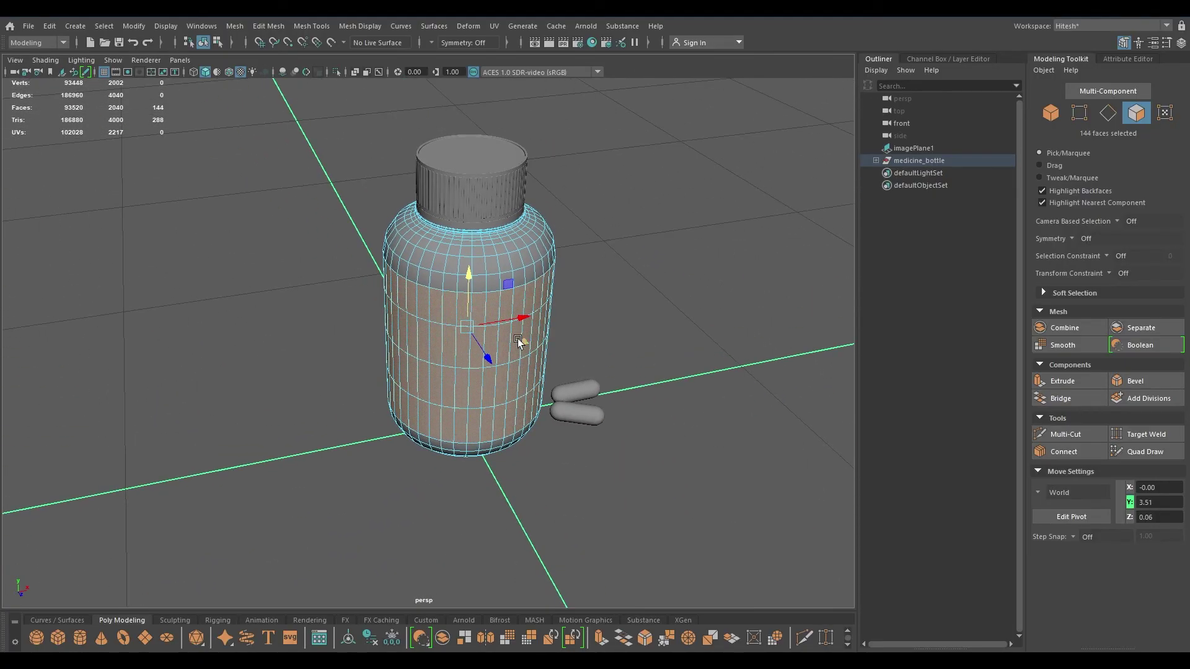
pyautogui.keyDown('shift'); pyautogui.moveTo(594, 293); pyautogui.dragTo(612, 505, button='right'); pyautogui.keyUp('shift')
pyautogui.press('w')
pyautogui.moveTo(598, 300); pyautogui.dragTo(637, 294, button='right')
pyautogui.click(638, 295)
pyautogui.click(525, 356)
pyautogui.click(506, 355)
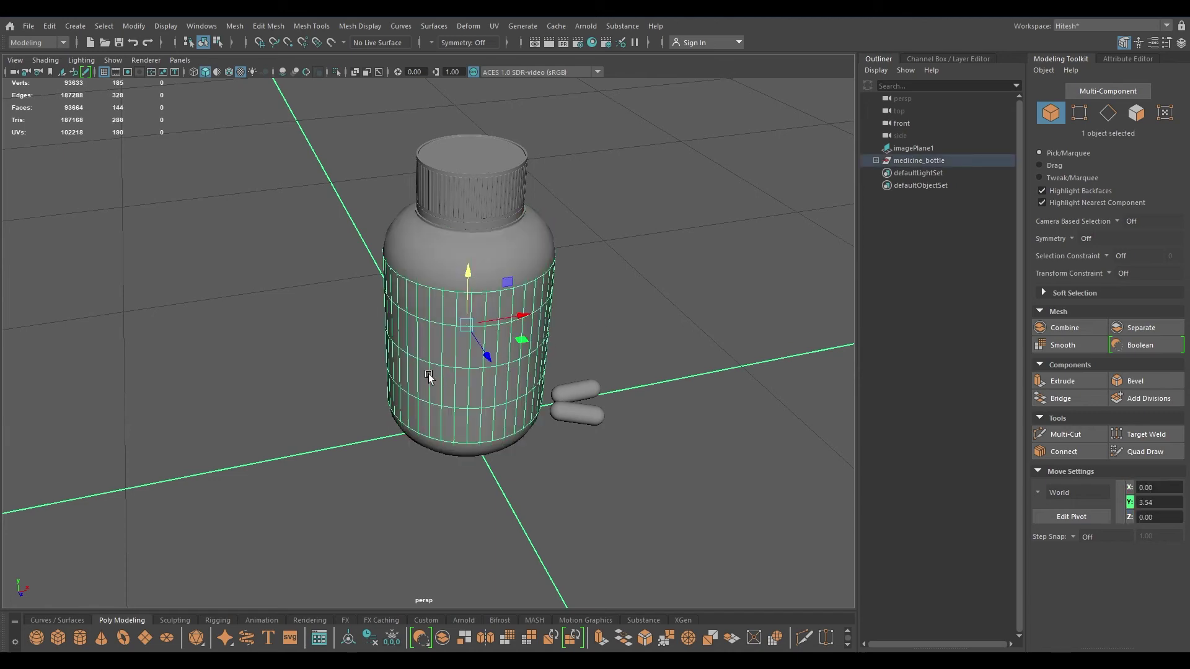
# Extrude the label mesh with a thickness of 0.01 and return to object mode
pyautogui.keyDown('alt'); pyautogui.moveTo(445, 375); pyautogui.dragTo(641, 357); pyautogui.keyUp('alt')
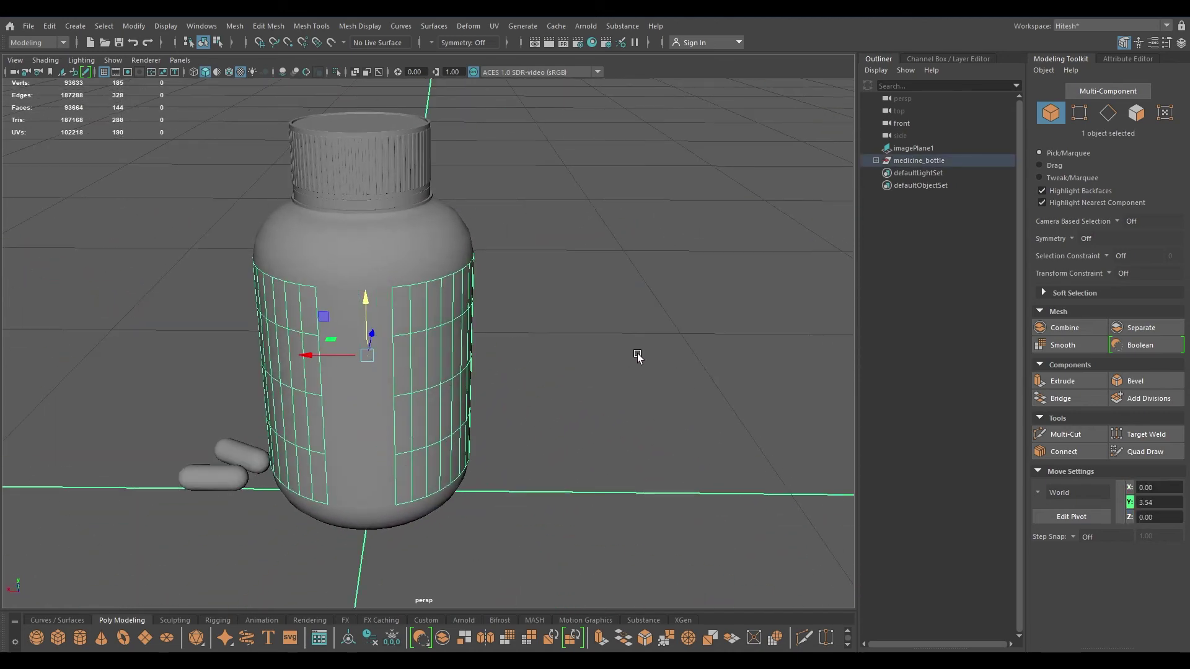
pyautogui.hotkey('ctrl', 'e')
pyautogui.scroll(2, 642, 213)
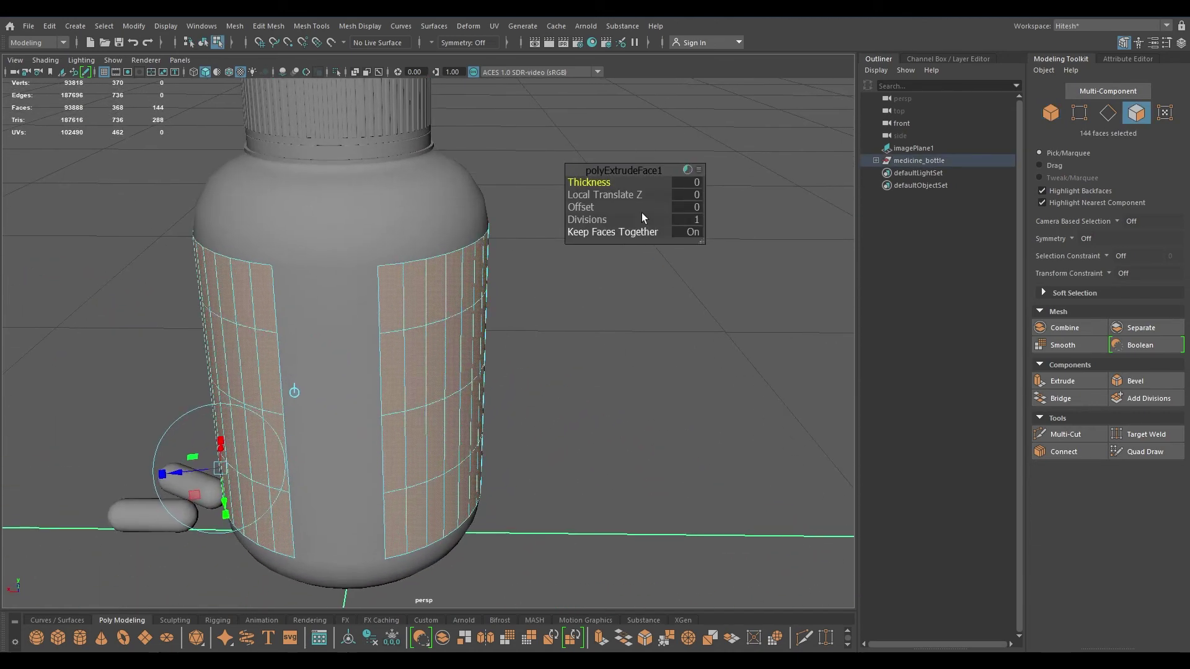
pyautogui.click(689, 185)
pyautogui.write('0.01')
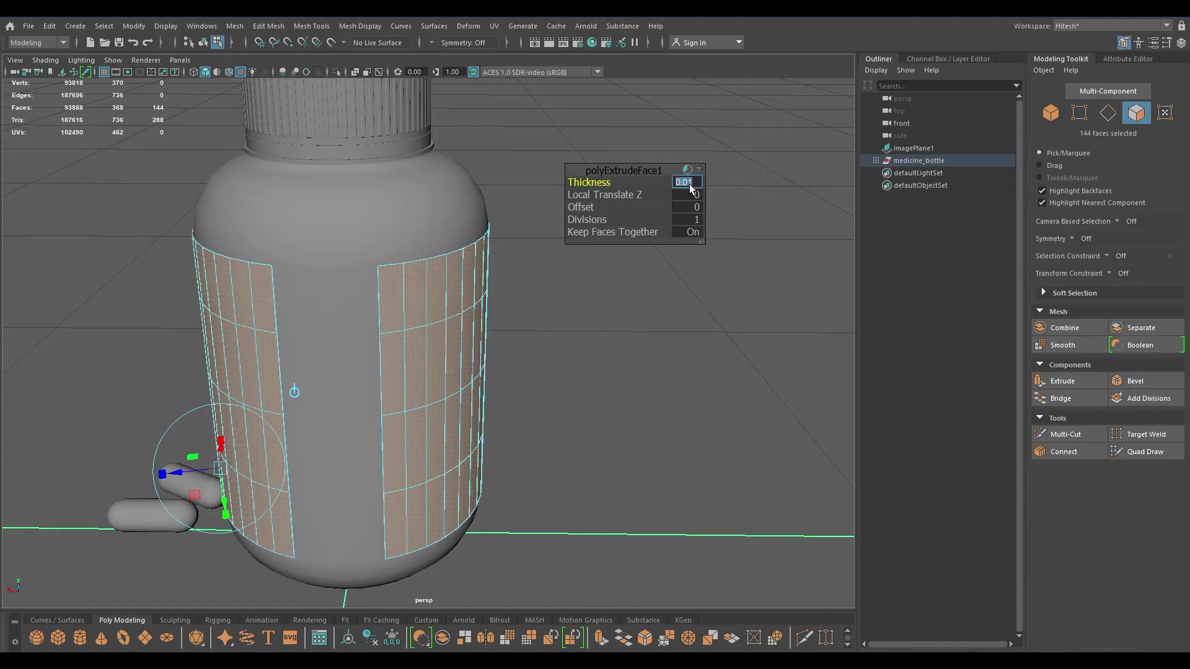
pyautogui.press('Return')
pyautogui.press('w')
pyautogui.moveTo(572, 202); pyautogui.dragTo(626, 189, button='right')
pyautogui.click(626, 189)
pyautogui.keyDown('alt'); pyautogui.moveTo(626, 189); pyautogui.dragTo(425, 220); pyautogui.keyUp('alt')
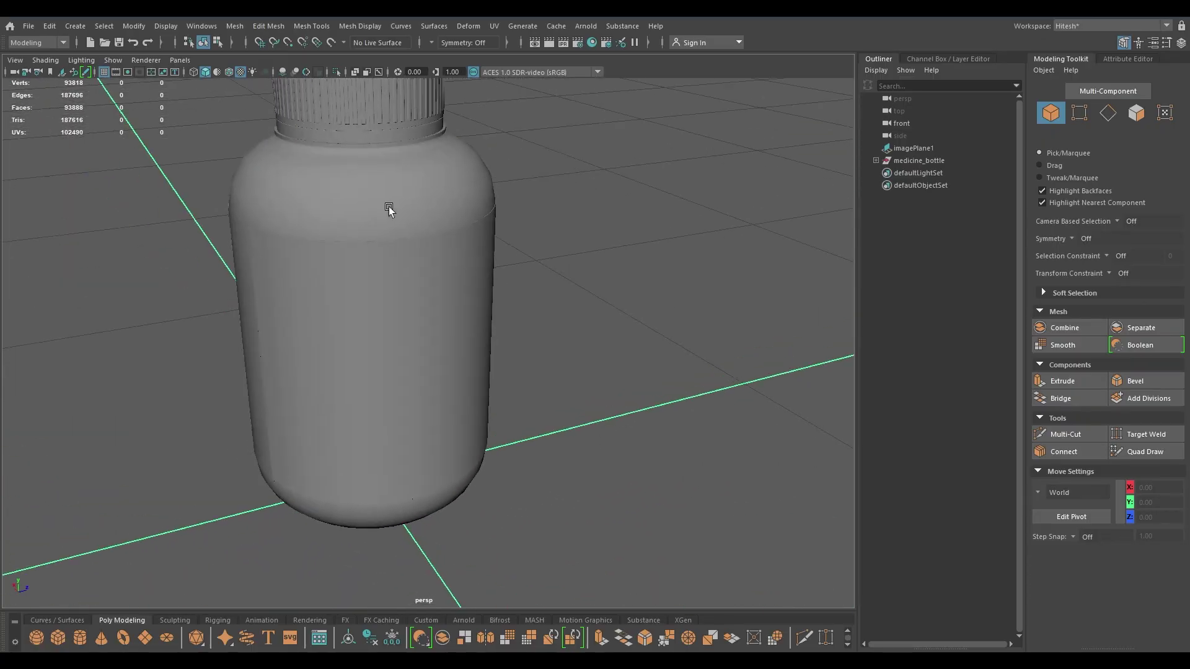
# Smooth the bottle body mesh and check it around the label's back gap
pyautogui.click(419, 191)
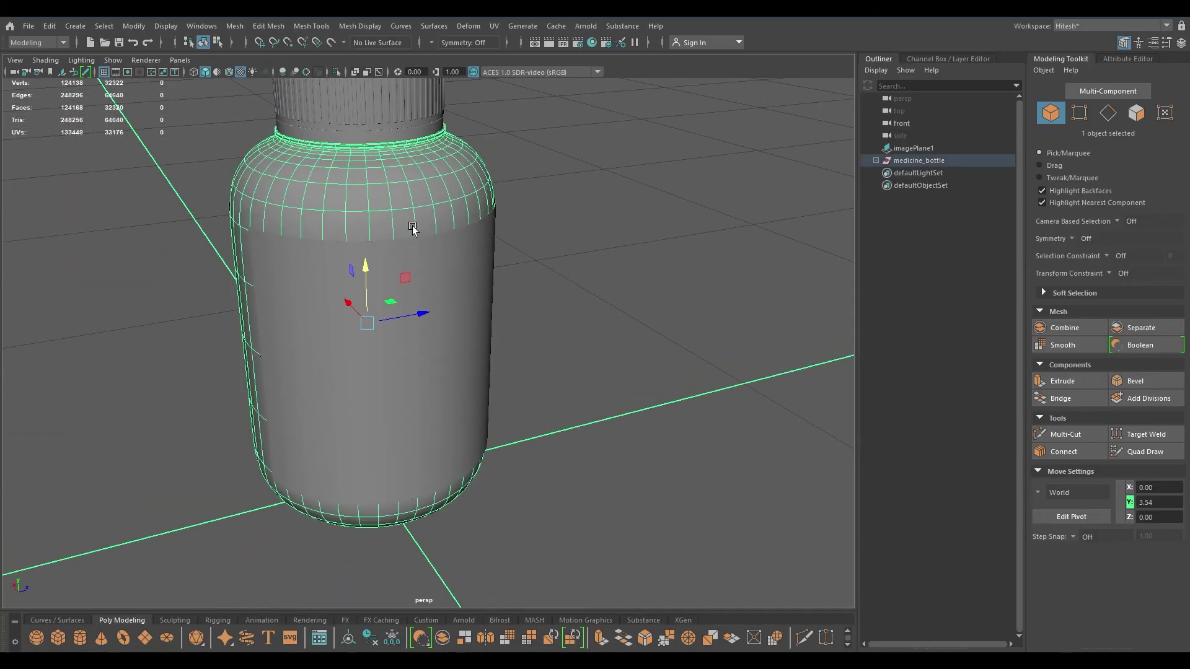
pyautogui.click(667, 240)
pyautogui.keyDown('alt'); pyautogui.moveTo(627, 354); pyautogui.dragTo(404, 428); pyautogui.keyUp('alt')
pyautogui.scroll(5, 504, 258)
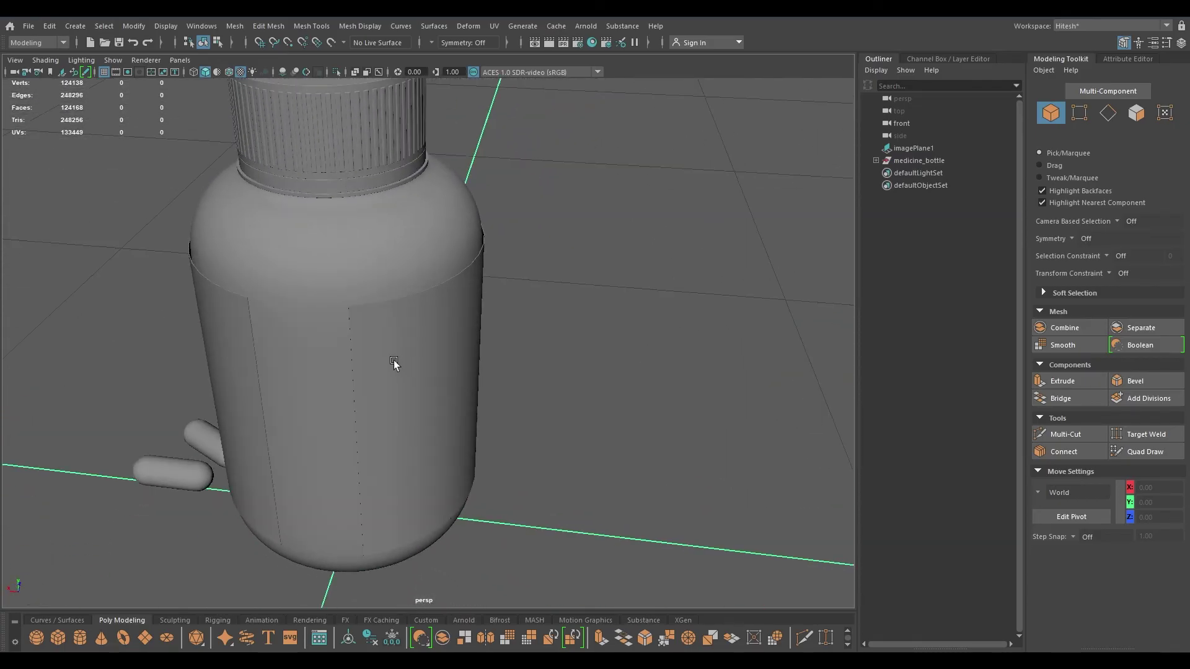
# Try the smooth preview on the label mesh
pyautogui.click(394, 363)
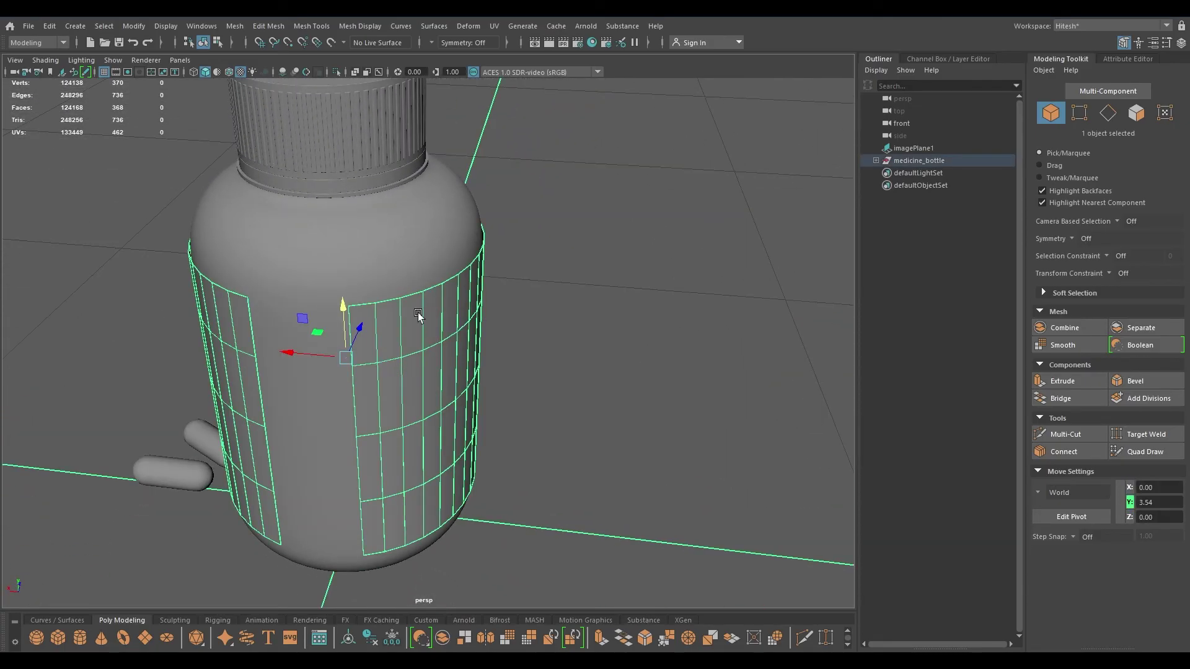
pyautogui.click(563, 328)
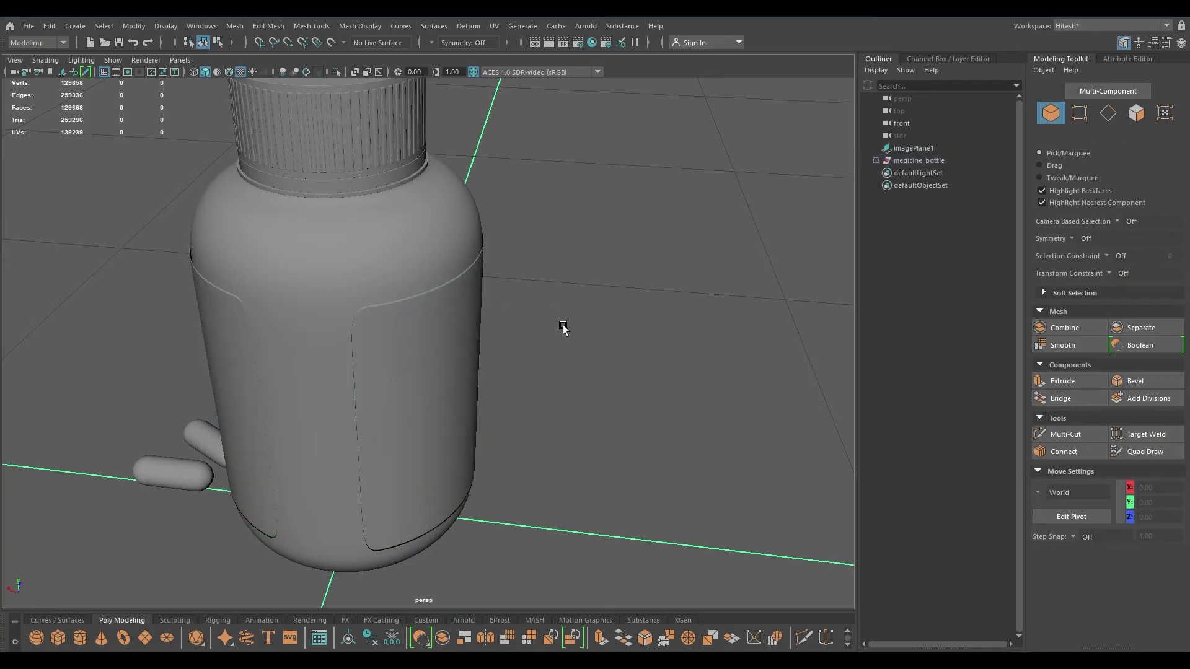
pyautogui.click(464, 335)
# Scale the label mesh uniformly to 0.995 so it sits closer to the bottle wall
pyautogui.keyDown('alt'); pyautogui.moveTo(491, 309); pyautogui.dragTo(637, 290); pyautogui.keyUp('alt')
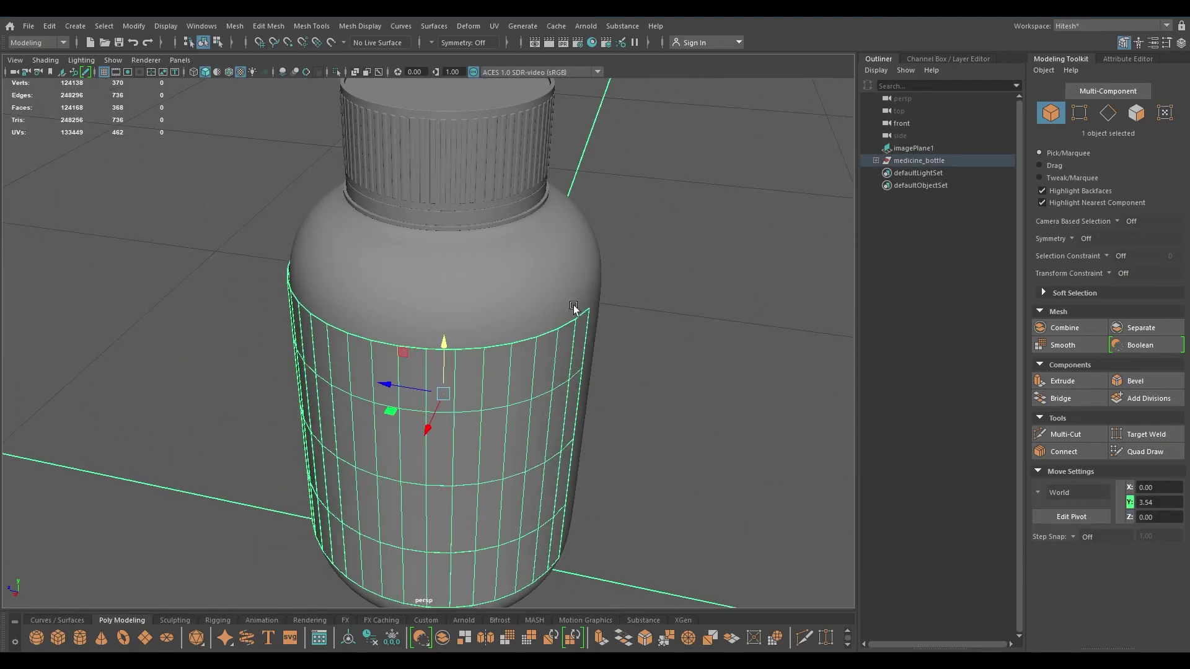
pyautogui.keyDown('alt'); pyautogui.moveTo(528, 302); pyautogui.dragTo(327, 333); pyautogui.keyUp('alt')
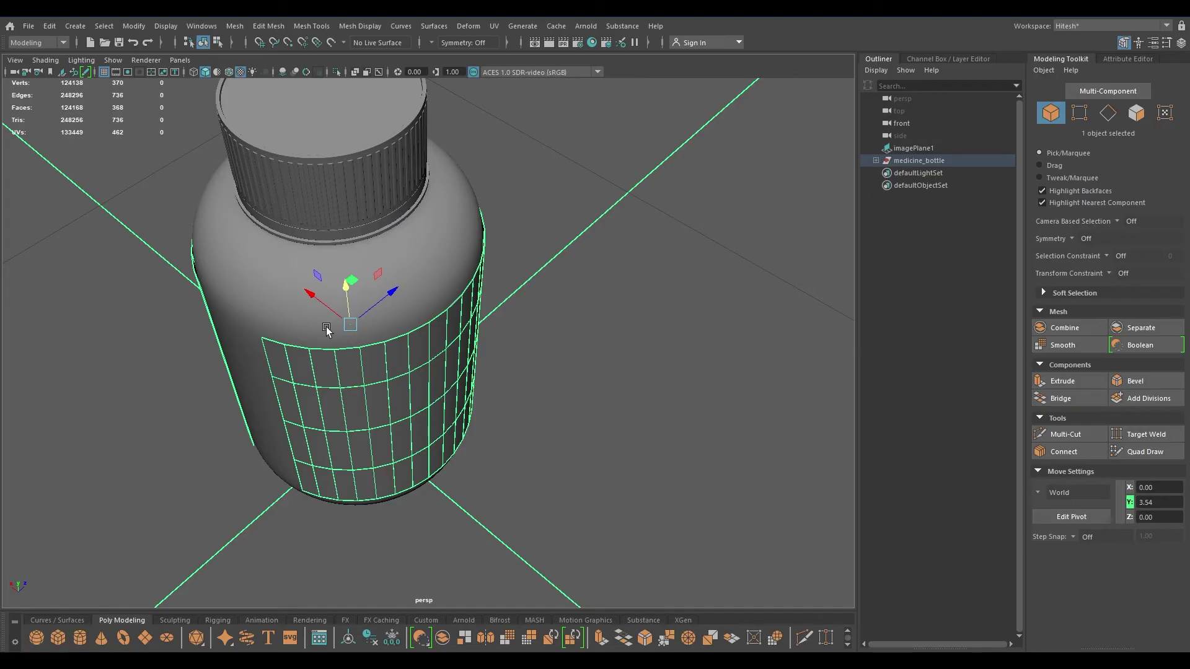
pyautogui.keyDown('alt'); pyautogui.moveTo(255, 226); pyautogui.dragTo(432, 256, button='middle'); pyautogui.keyUp('alt')
pyautogui.keyDown('alt'); pyautogui.moveTo(431, 256); pyautogui.dragTo(507, 463, button='right'); pyautogui.keyUp('alt')
pyautogui.keyDown('alt'); pyautogui.moveTo(361, 190); pyautogui.dragTo(453, 240, button='middle'); pyautogui.keyUp('alt')
pyautogui.keyDown('alt'); pyautogui.moveTo(453, 243); pyautogui.dragTo(481, 260); pyautogui.keyUp('alt')
pyautogui.press('r')
pyautogui.moveTo(716, 429); pyautogui.dragTo(711, 427)
pyautogui.click(215, 428)
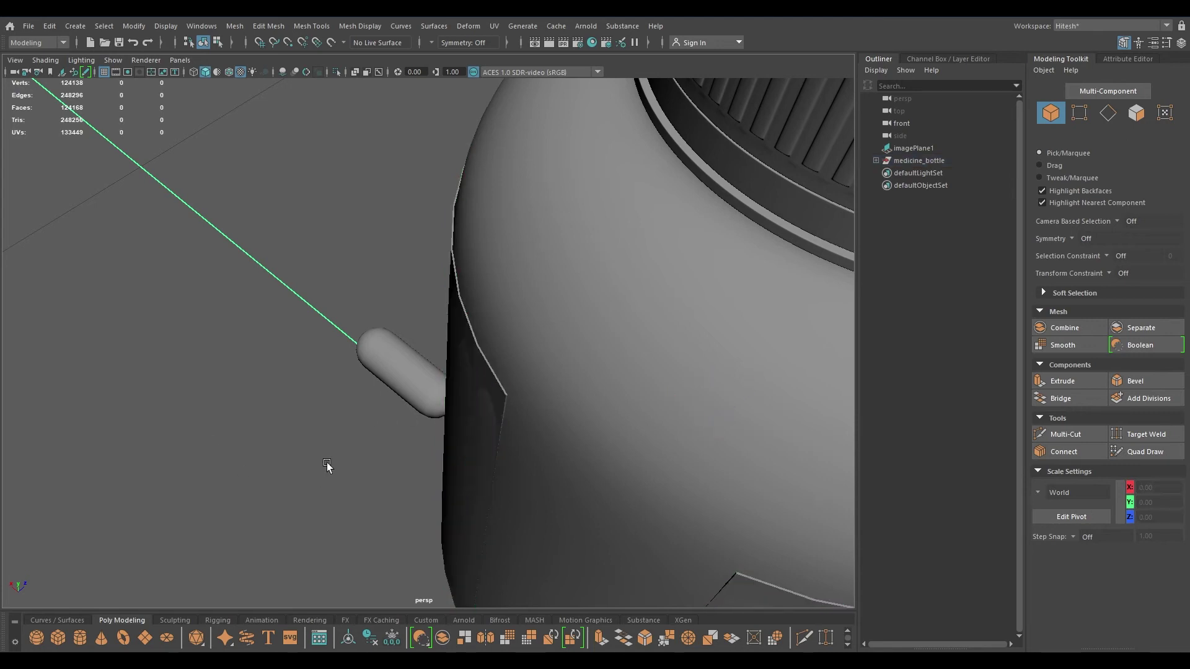
pyautogui.click(496, 370)
pyautogui.moveTo(715, 429); pyautogui.dragTo(716, 429)
pyautogui.keyDown('alt'); pyautogui.moveTo(353, 466); pyautogui.dragTo(362, 421); pyautogui.keyUp('alt')
pyautogui.keyDown('alt'); pyautogui.moveTo(363, 421); pyautogui.dragTo(282, 104, button='right'); pyautogui.keyUp('alt')
pyautogui.keyDown('alt'); pyautogui.moveTo(282, 103); pyautogui.dragTo(302, 372); pyautogui.keyUp('alt')
pyautogui.press('w')
# Hide the display layer layer1 and return to the scene hierarchy list
pyautogui.keyDown('alt'); pyautogui.moveTo(467, 332); pyautogui.dragTo(292, 328); pyautogui.keyUp('alt')
pyautogui.keyDown('alt'); pyautogui.moveTo(292, 328); pyautogui.dragTo(213, 208, button='right'); pyautogui.keyUp('alt')
pyautogui.keyDown('alt'); pyautogui.moveTo(212, 209); pyautogui.dragTo(291, 222); pyautogui.keyUp('alt')
pyautogui.click(934, 58)
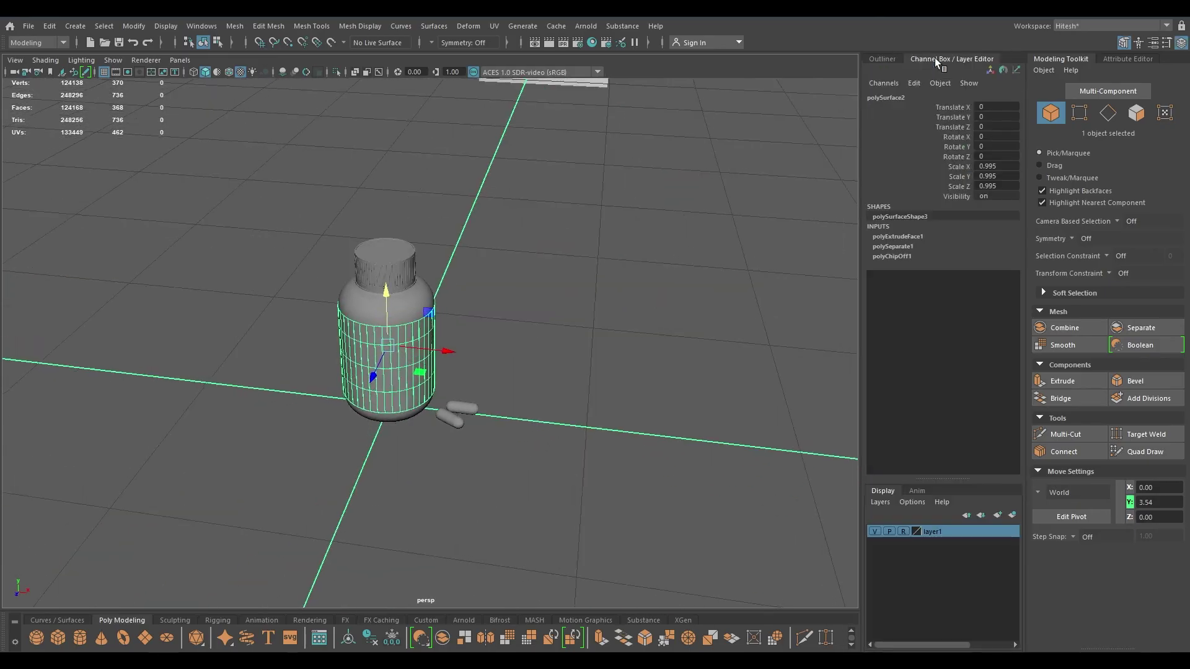
pyautogui.click(876, 532)
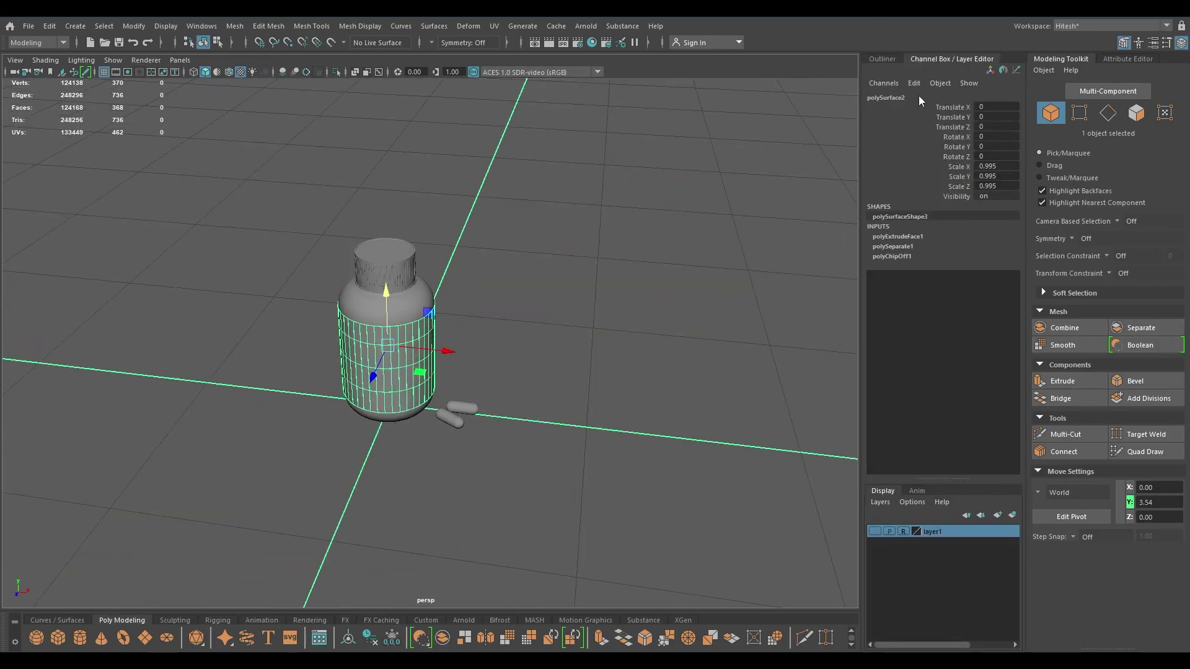
pyautogui.click(884, 58)
pyautogui.keyDown('alt'); pyautogui.moveTo(604, 282); pyautogui.dragTo(624, 229); pyautogui.keyUp('alt')
pyautogui.keyDown('alt'); pyautogui.moveTo(624, 229); pyautogui.dragTo(551, 204, button='right'); pyautogui.keyUp('alt')
pyautogui.keyDown('alt'); pyautogui.moveTo(552, 204); pyautogui.dragTo(567, 249, button='middle'); pyautogui.keyUp('alt')
pyautogui.keyDown('alt'); pyautogui.moveTo(567, 249); pyautogui.dragTo(560, 246); pyautogui.keyUp('alt')
# Assign a new aiStandardSurface material to the cap, the ring below it and the label together
pyautogui.click(374, 333)
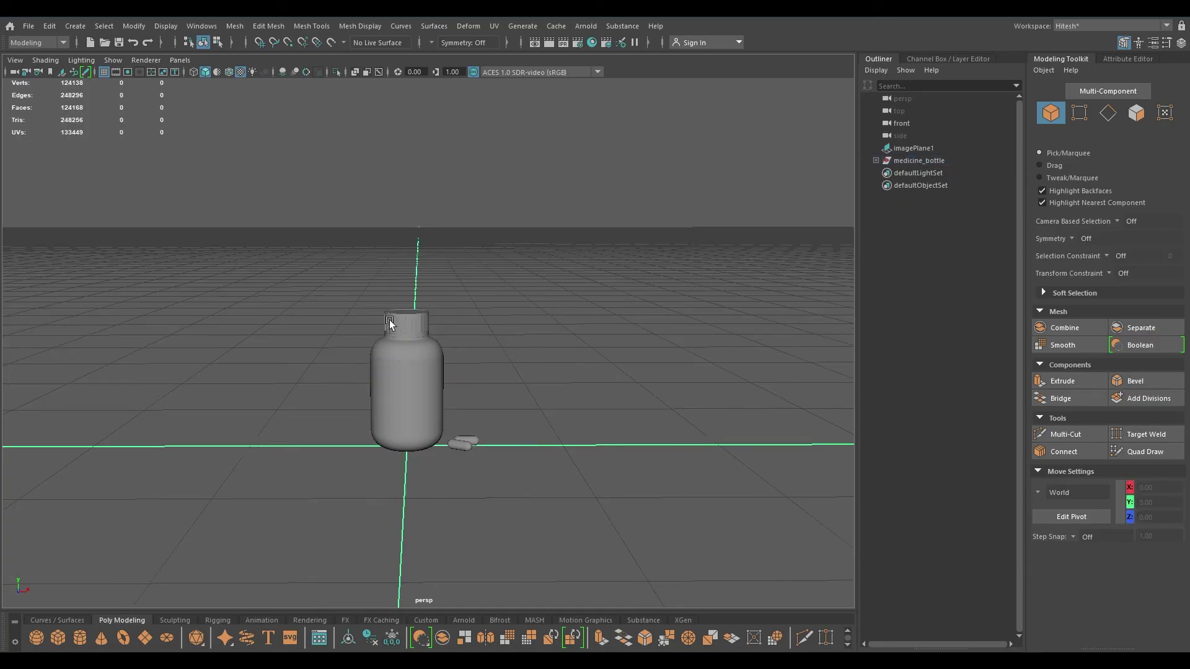
pyautogui.click(388, 325)
pyautogui.press('f')
pyautogui.keyDown('shift'); pyautogui.click(402, 419); pyautogui.keyUp('shift')
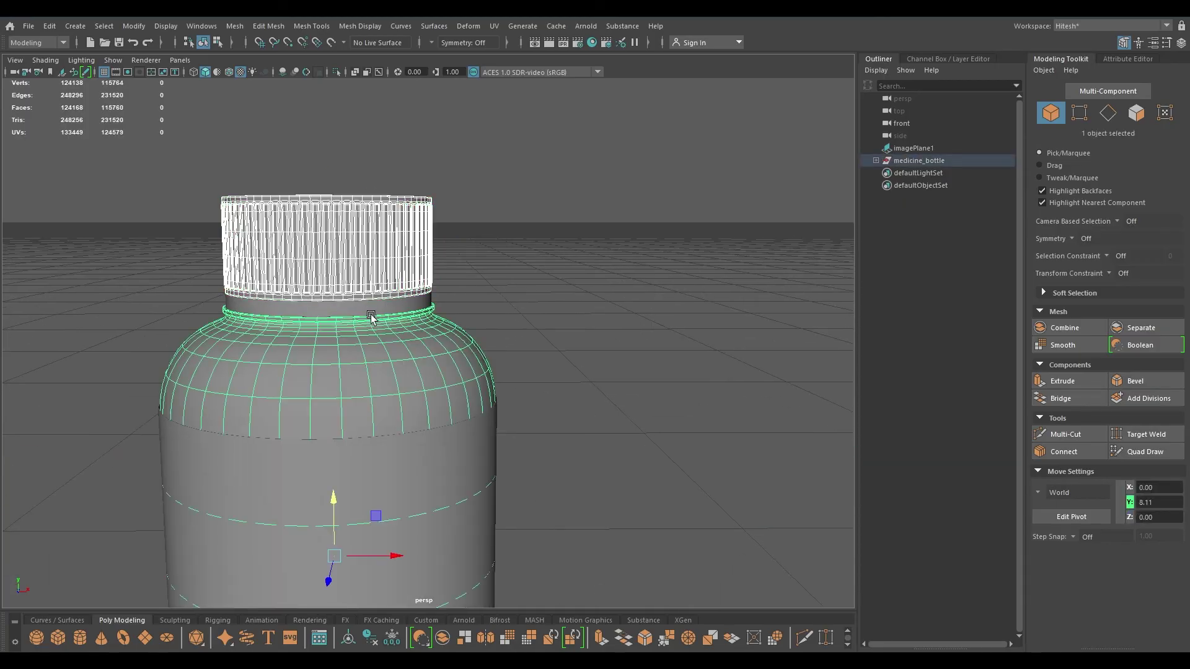
pyautogui.keyDown('shift'); pyautogui.click(381, 333); pyautogui.keyUp('shift')
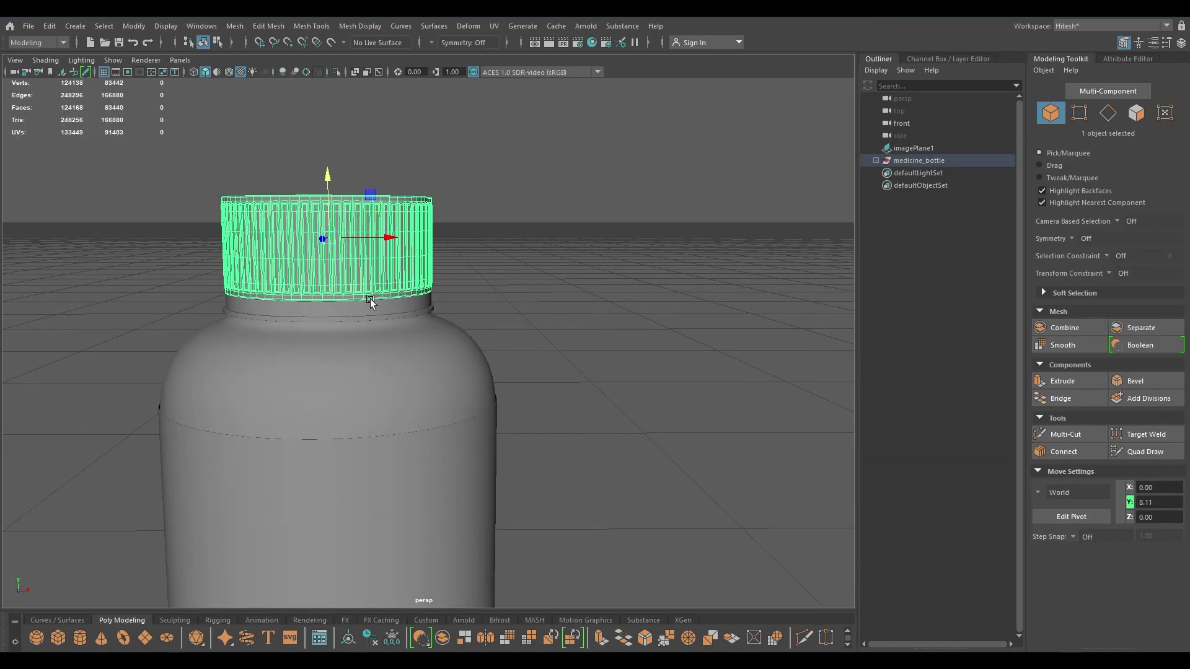
pyautogui.hotkey('ctrl', 'z')
pyautogui.hotkey('ctrl', 'z')
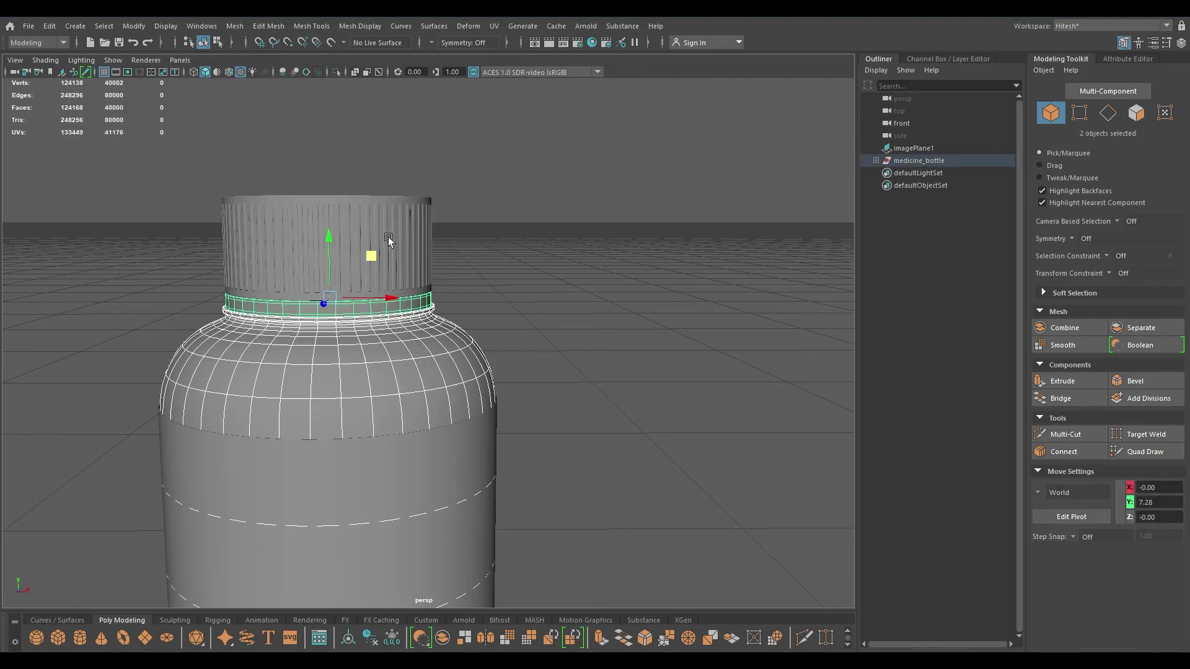
pyautogui.click(413, 229)
pyautogui.keyDown('shift'); pyautogui.click(392, 310); pyautogui.keyUp('shift')
pyautogui.keyDown('shift'); pyautogui.click(430, 454); pyautogui.keyUp('shift')
pyautogui.moveTo(430, 454); pyautogui.dragTo(459, 617, button='right')
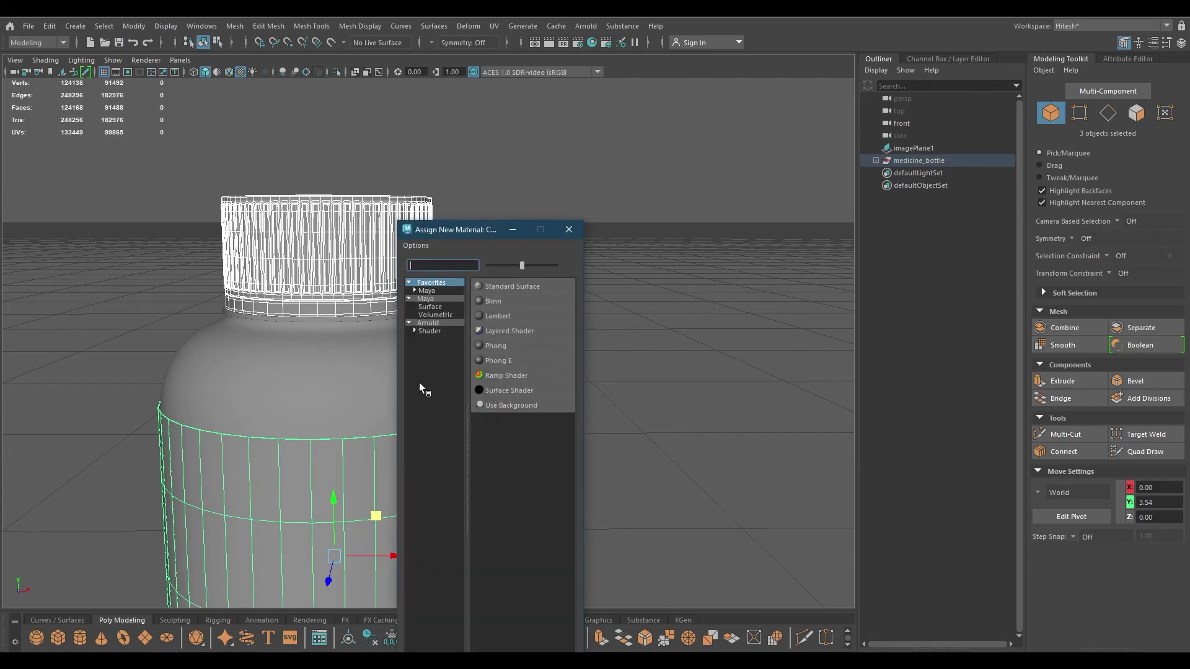
pyautogui.click(437, 323)
pyautogui.click(533, 494)
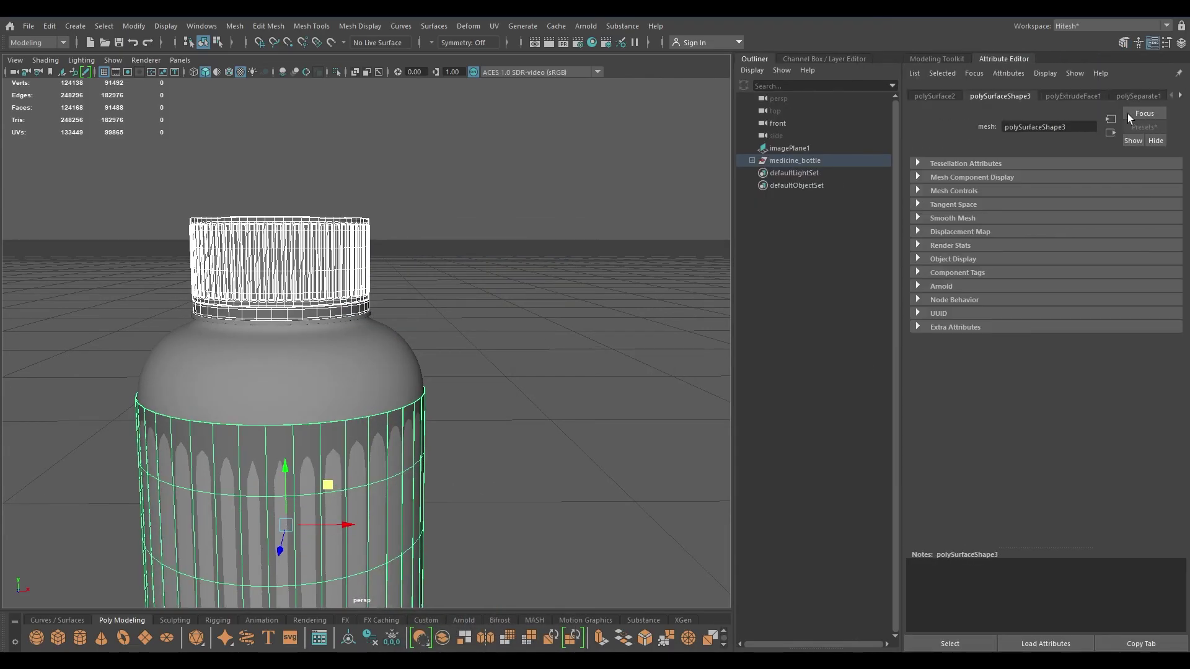
# Delete the construction history of the selected cap, ring and label meshes
pyautogui.click(48, 30)
pyautogui.moveTo(170, 183)
pyautogui.click(267, 176)
# Rename the material shared by the cap, ring and label to plastic_white
pyautogui.click(1076, 96)
pyautogui.click(1053, 126)
pyautogui.doubleClick(1053, 126)
pyautogui.write('plastic_whote')
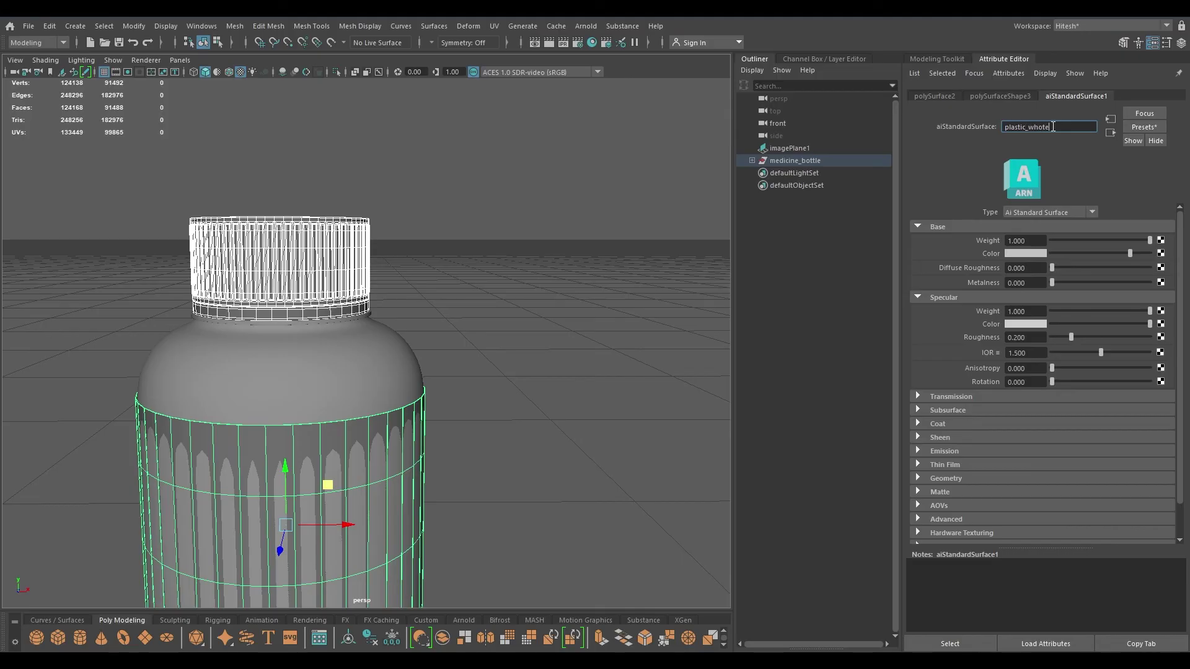
pyautogui.press('Return')
pyautogui.write('e')
pyautogui.press('Return')
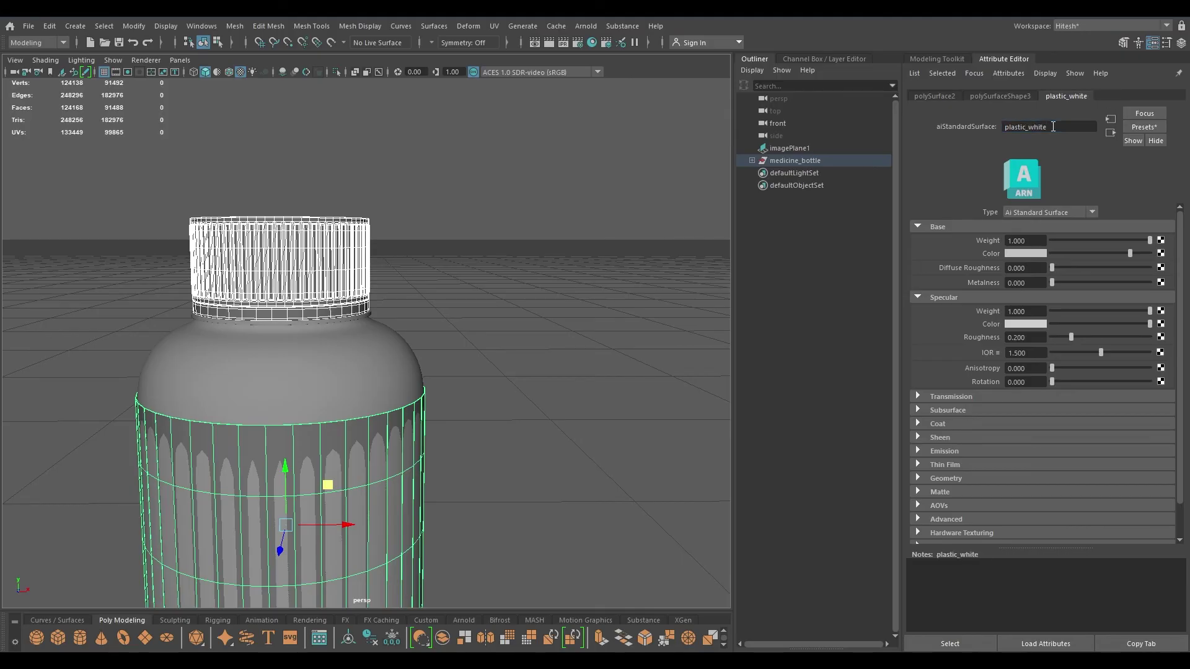
# Replace the plastic_white settings with the Plastic preset and make its base color white
pyautogui.click(1143, 128)
pyautogui.moveTo(1099, 438)
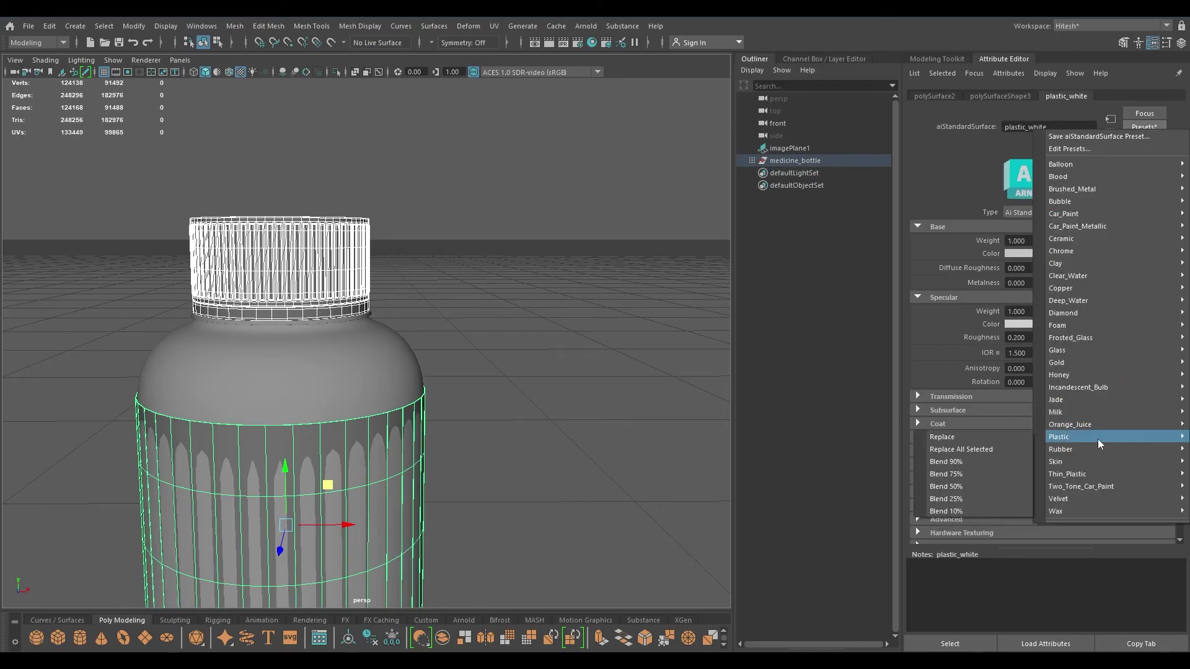
pyautogui.click(939, 438)
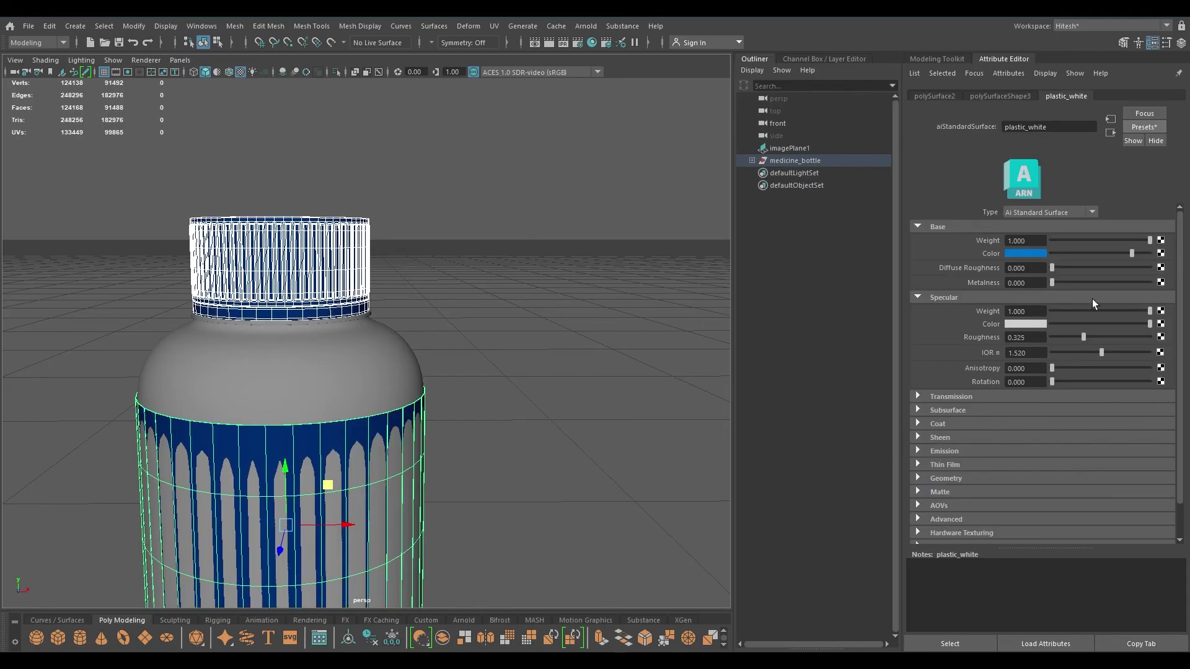
pyautogui.click(1041, 256)
pyautogui.moveTo(1135, 270); pyautogui.dragTo(1103, 274)
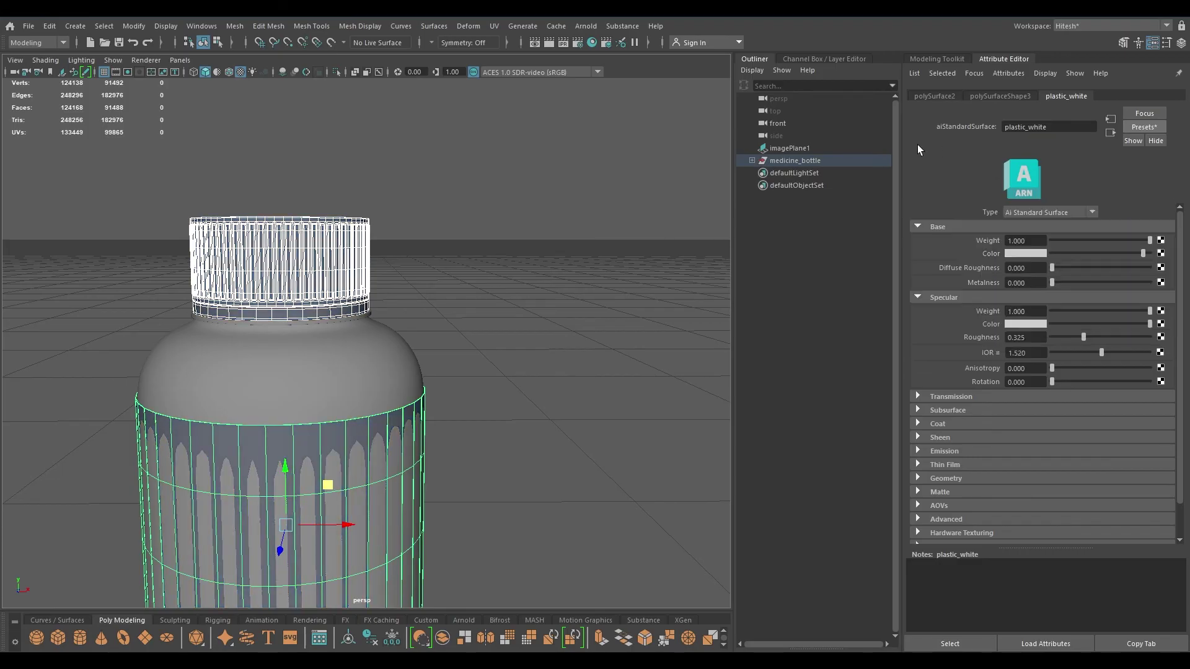
# Set the plastic_white subsurface color to a warm off-white with hue 38.838, saturation 0.098 and value 1.000
pyautogui.click(965, 399)
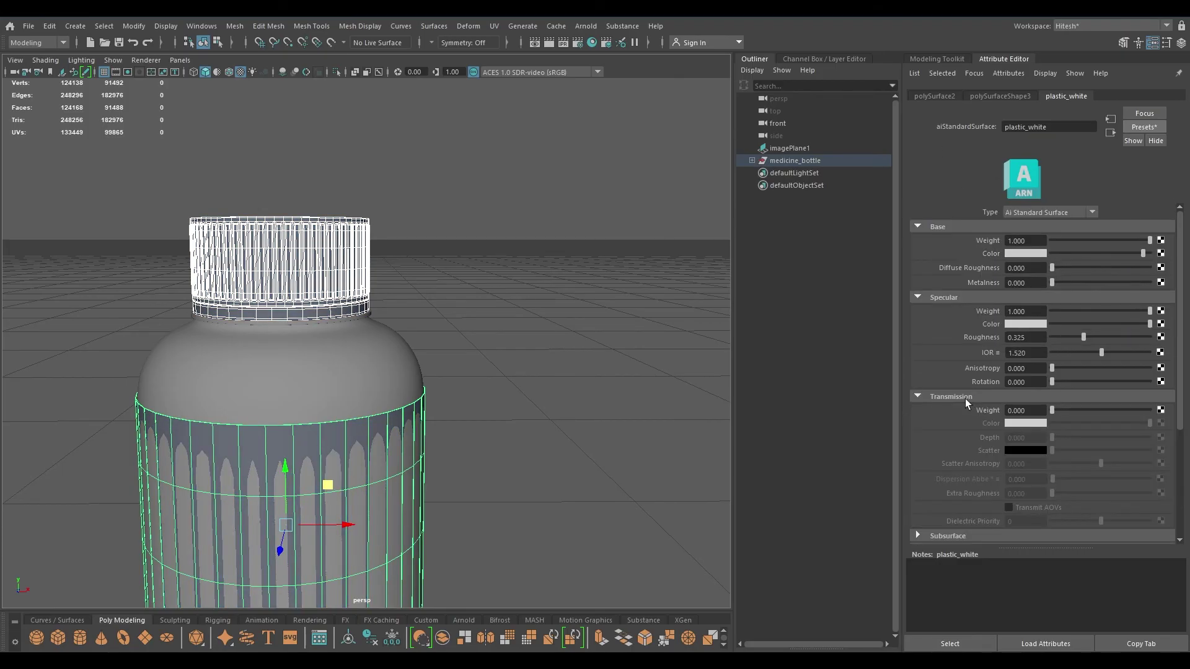
pyautogui.click(960, 397)
pyautogui.click(960, 414)
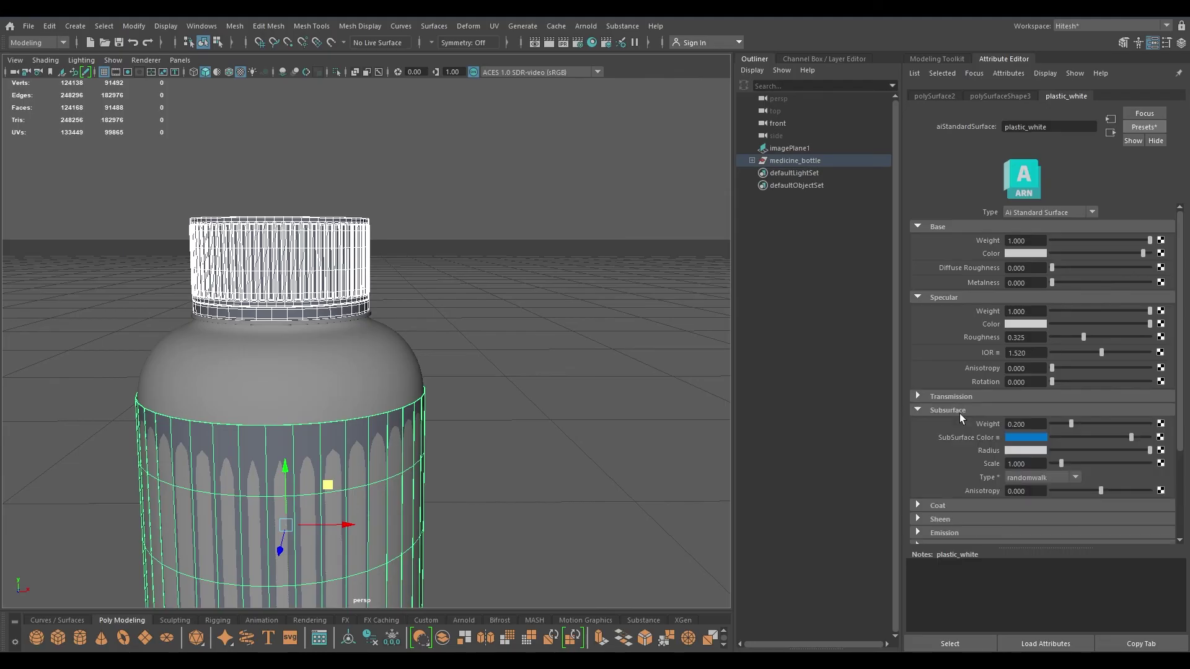
pyautogui.click(1027, 436)
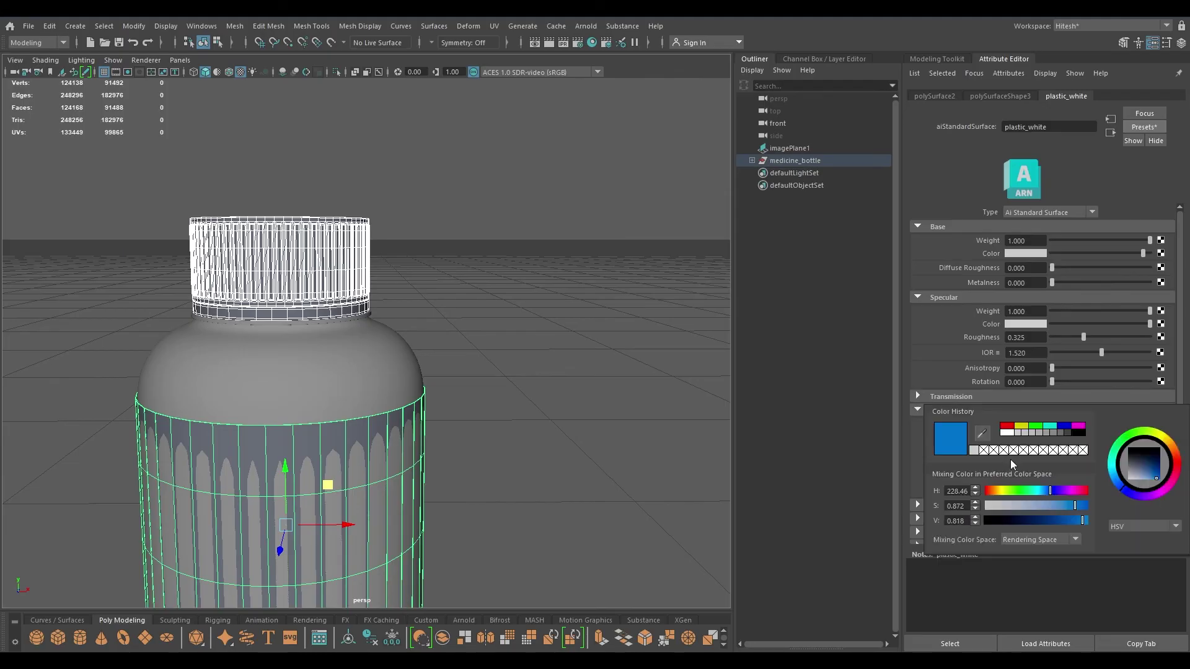
pyautogui.click(1007, 433)
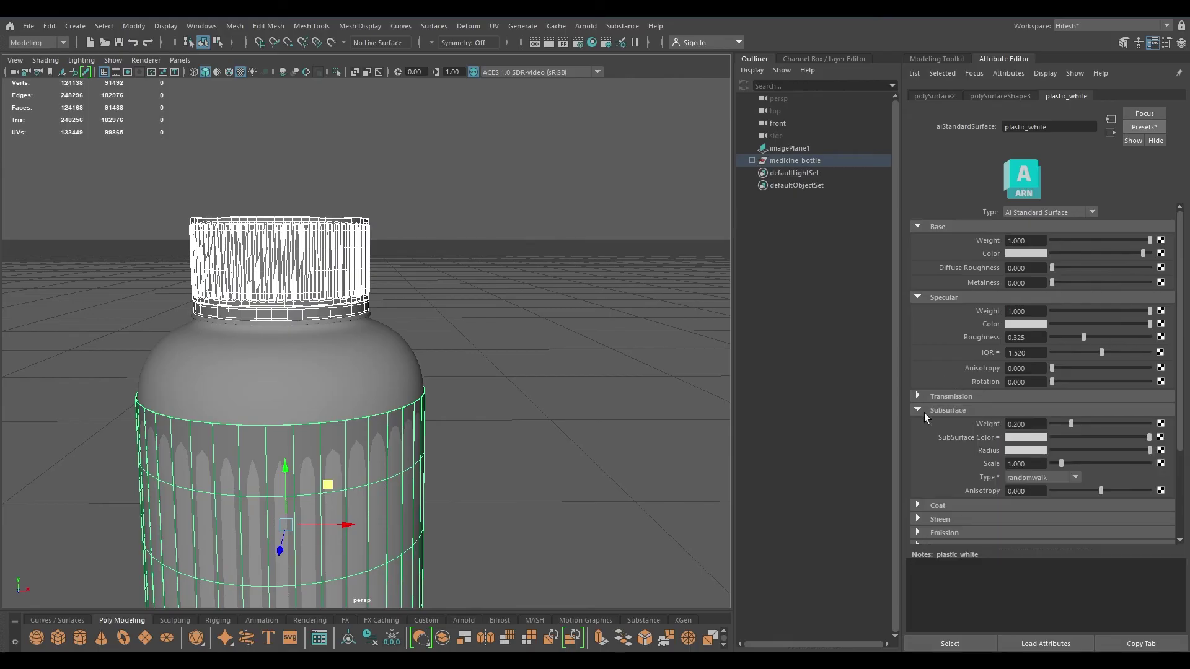
pyautogui.scroll(-2, 943, 431)
pyautogui.click(1024, 364)
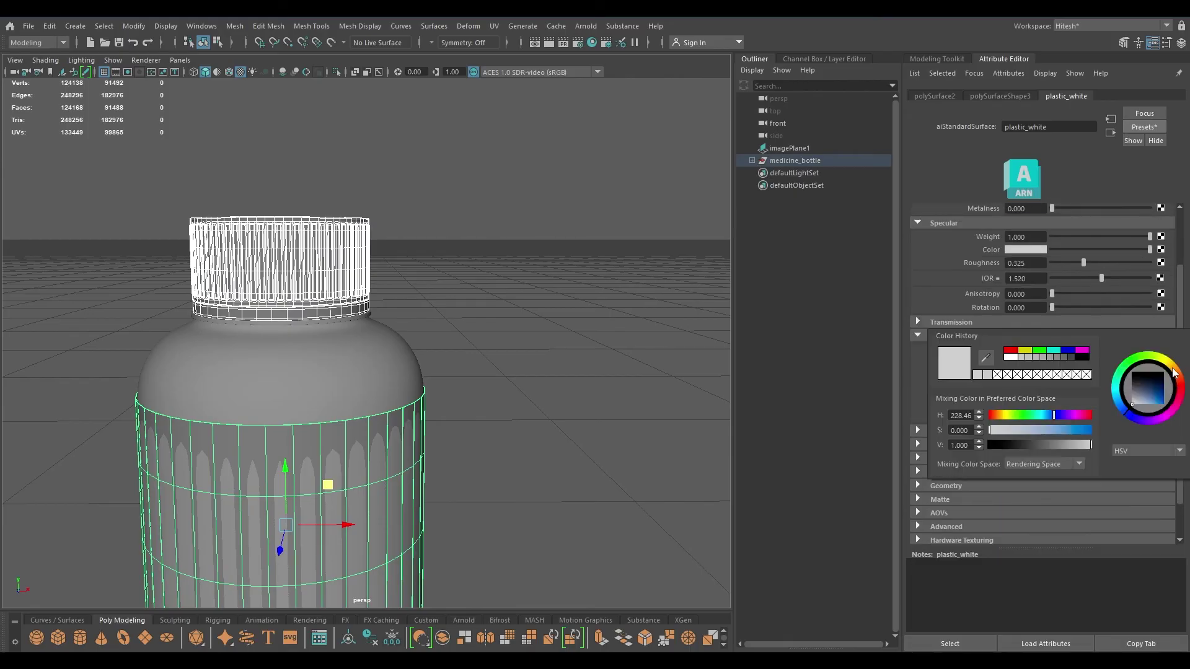
pyautogui.moveTo(1153, 411); pyautogui.dragTo(1135, 407)
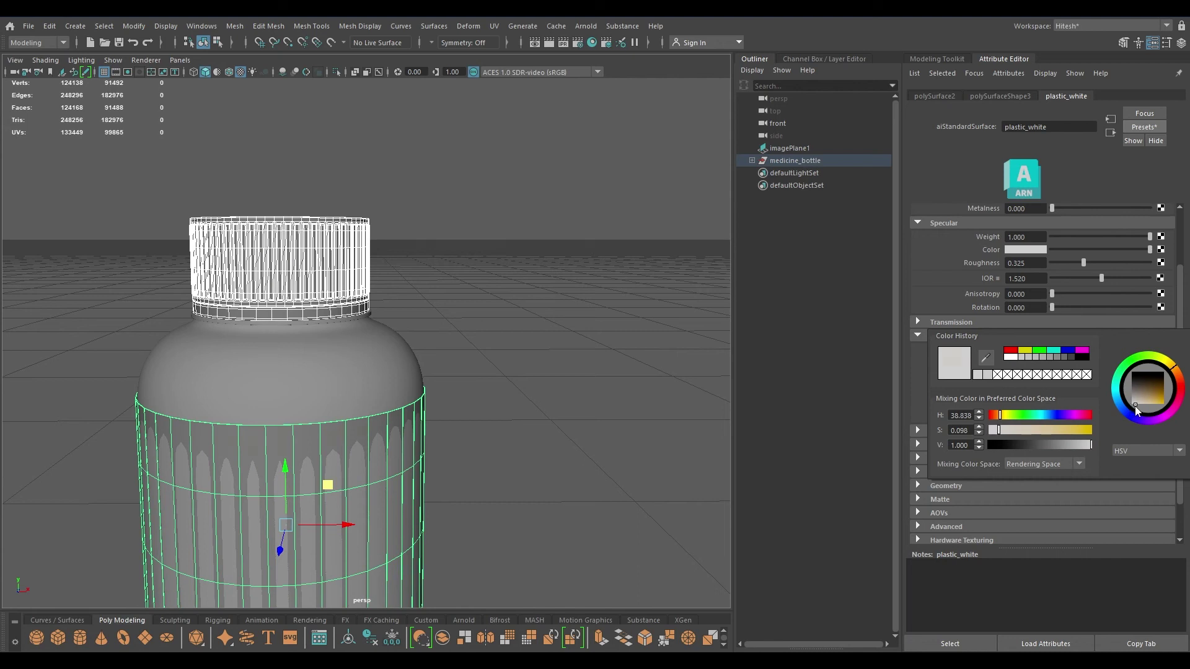
pyautogui.scroll(-2, 948, 402)
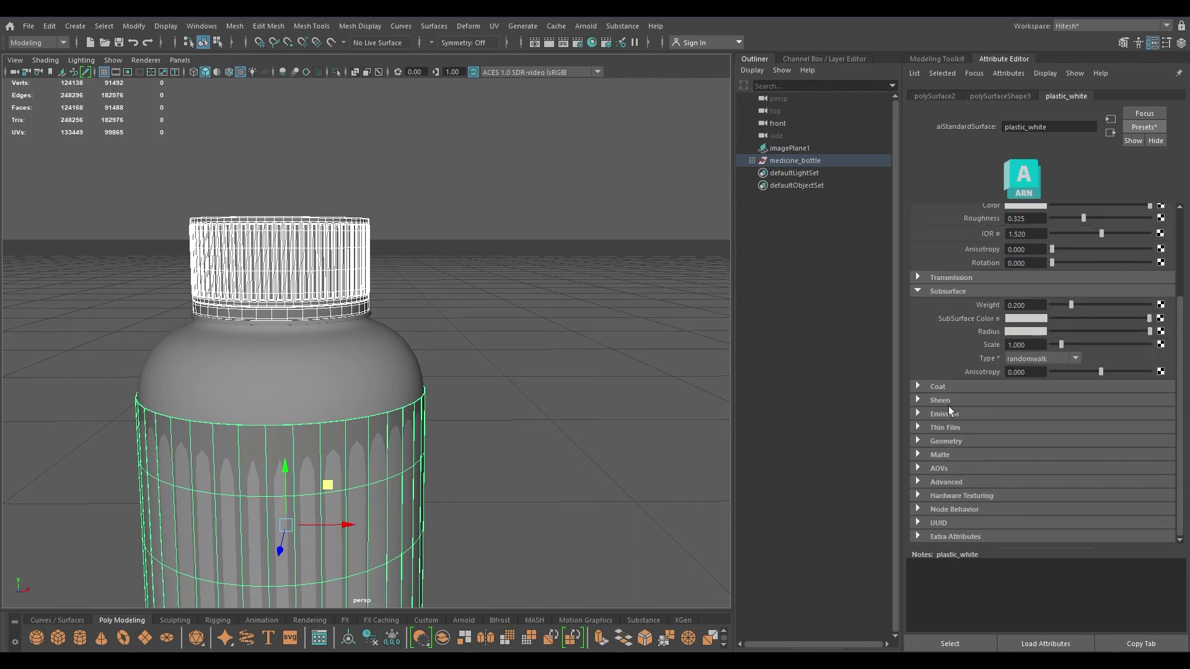
pyautogui.click(946, 397)
pyautogui.click(946, 396)
# Assign a new aiStandardSurface material to the bottle body and name it brown_bottle
pyautogui.keyDown('alt'); pyautogui.moveTo(476, 448); pyautogui.dragTo(484, 362, button='right'); pyautogui.keyUp('alt')
pyautogui.click(353, 357)
pyautogui.moveTo(353, 357); pyautogui.dragTo(379, 619, button='right')
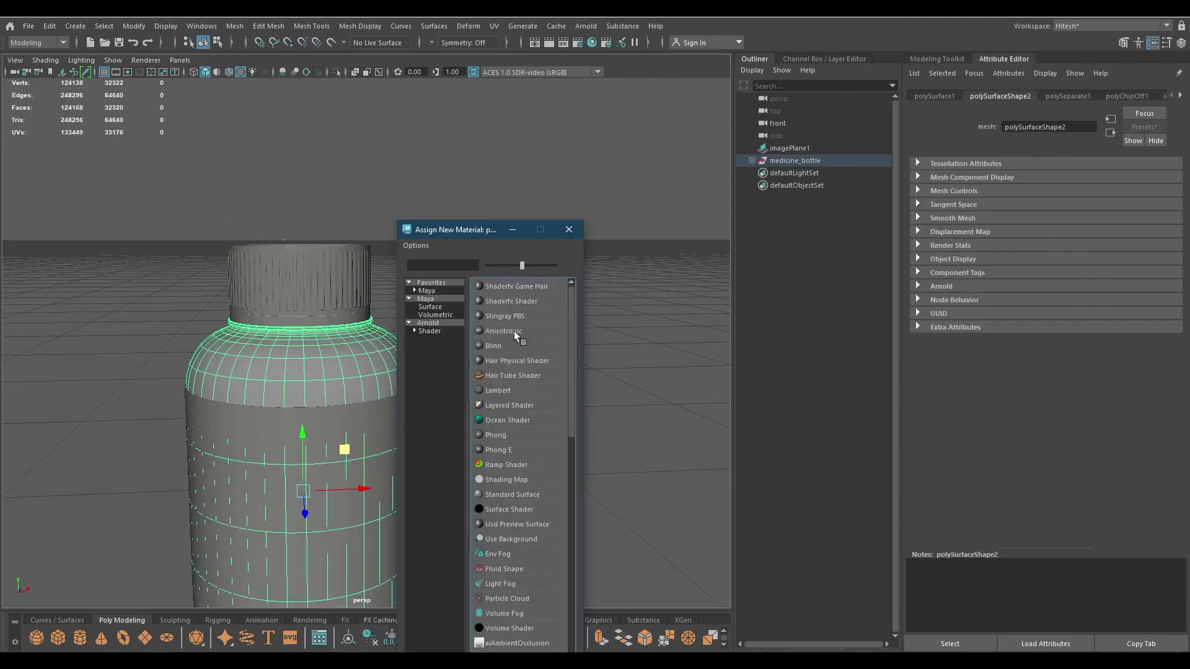
pyautogui.click(450, 323)
pyautogui.click(521, 497)
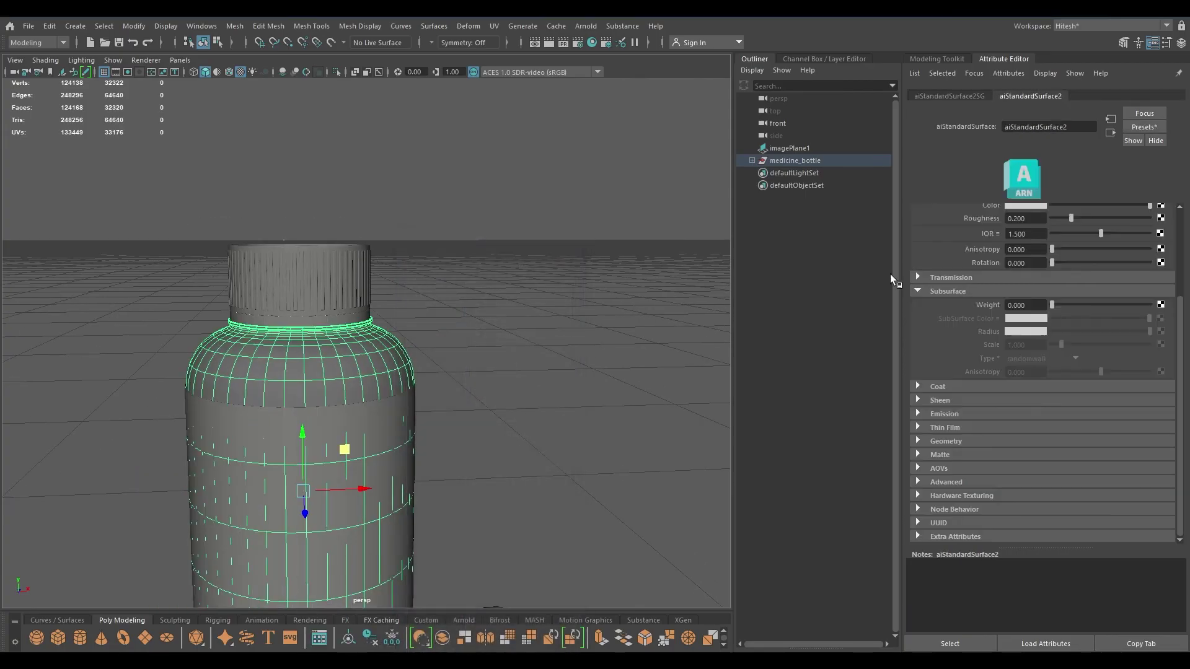
pyautogui.doubleClick(1067, 127)
pyautogui.write('b')
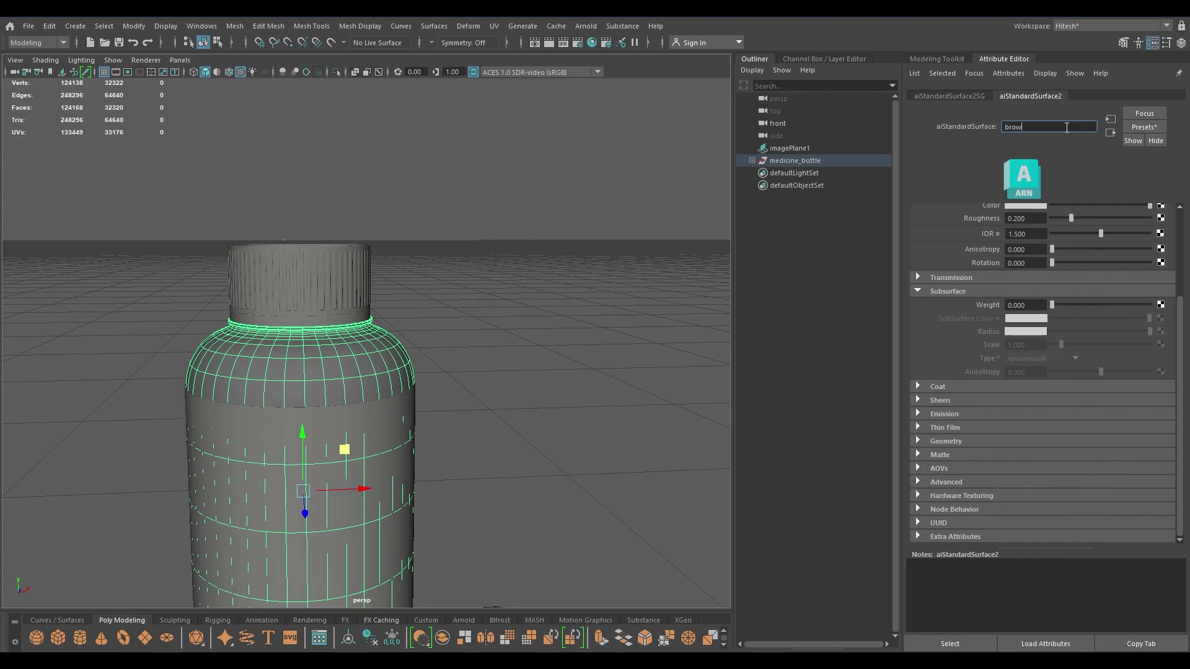
pyautogui.write('rown_bottle')
pyautogui.press('Return')
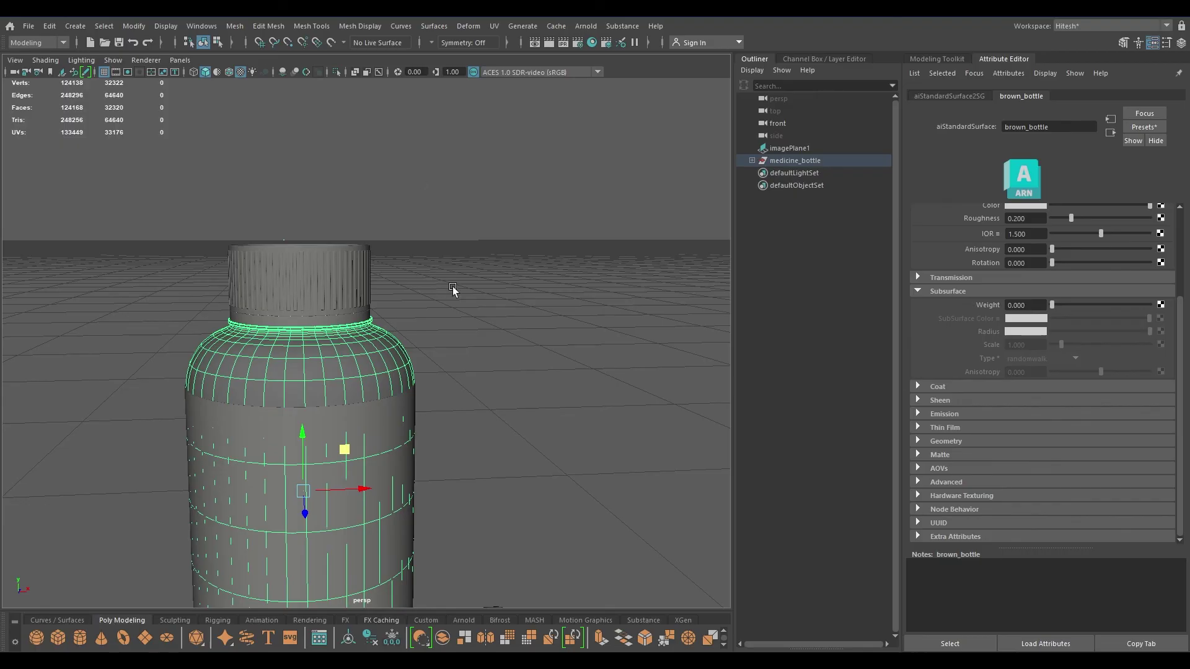
# Replace the brown_bottle material settings with the Thin_Plastic preset
pyautogui.scroll(3, 1078, 261)
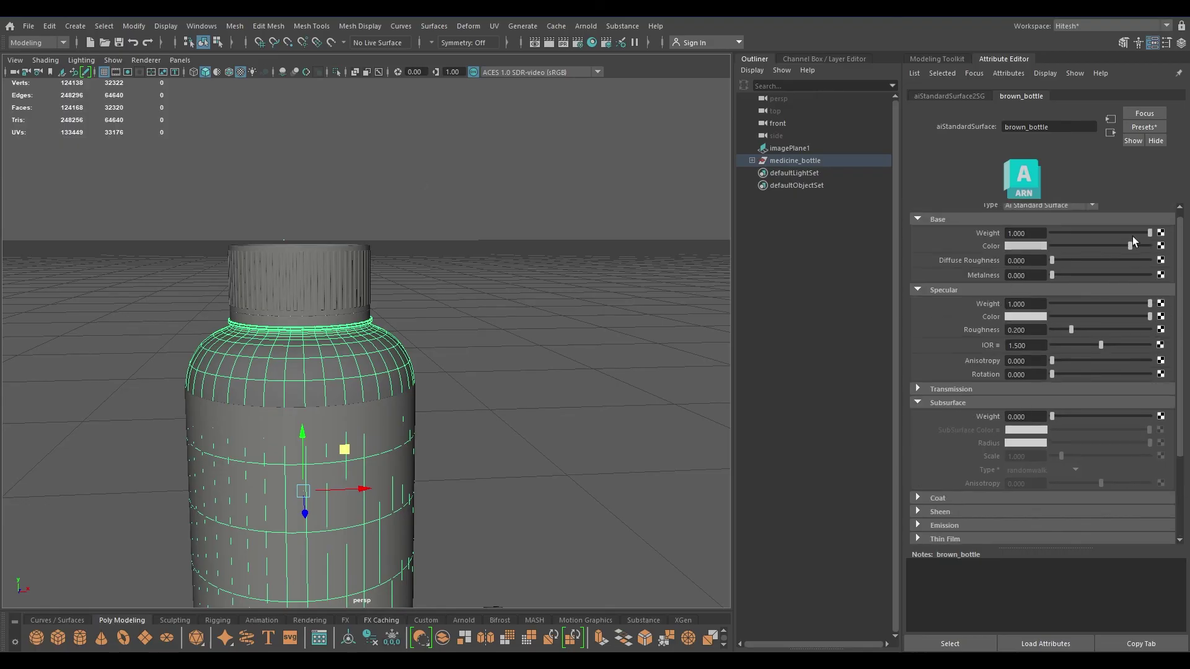
pyautogui.click(1144, 126)
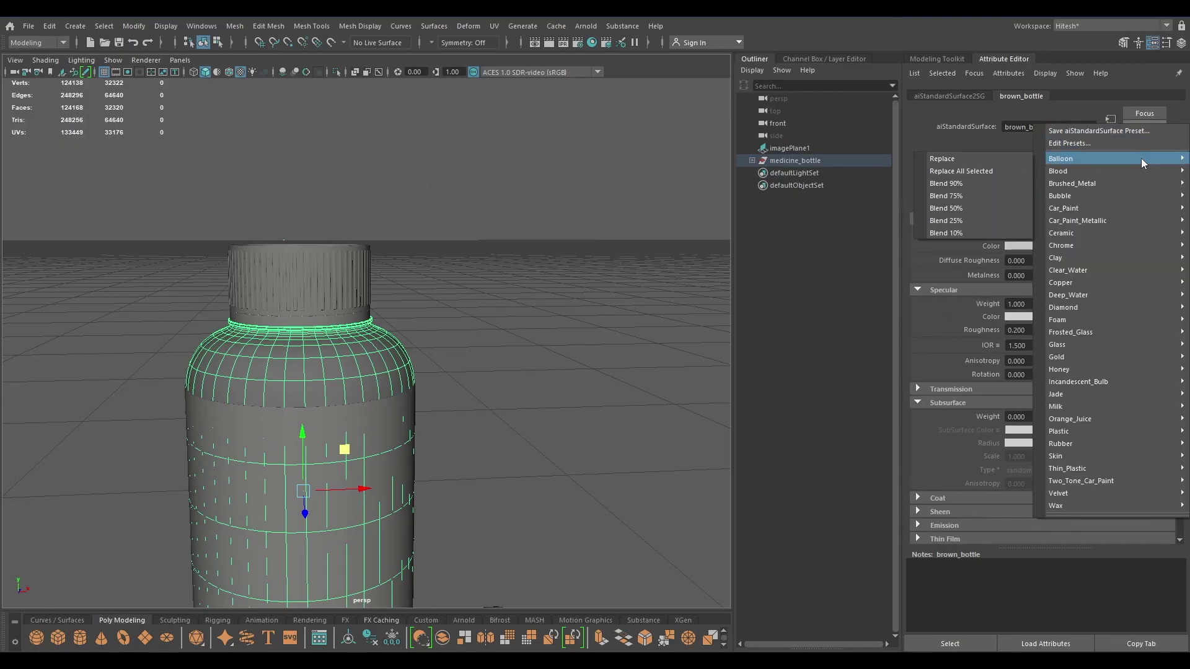
pyautogui.moveTo(1164, 177)
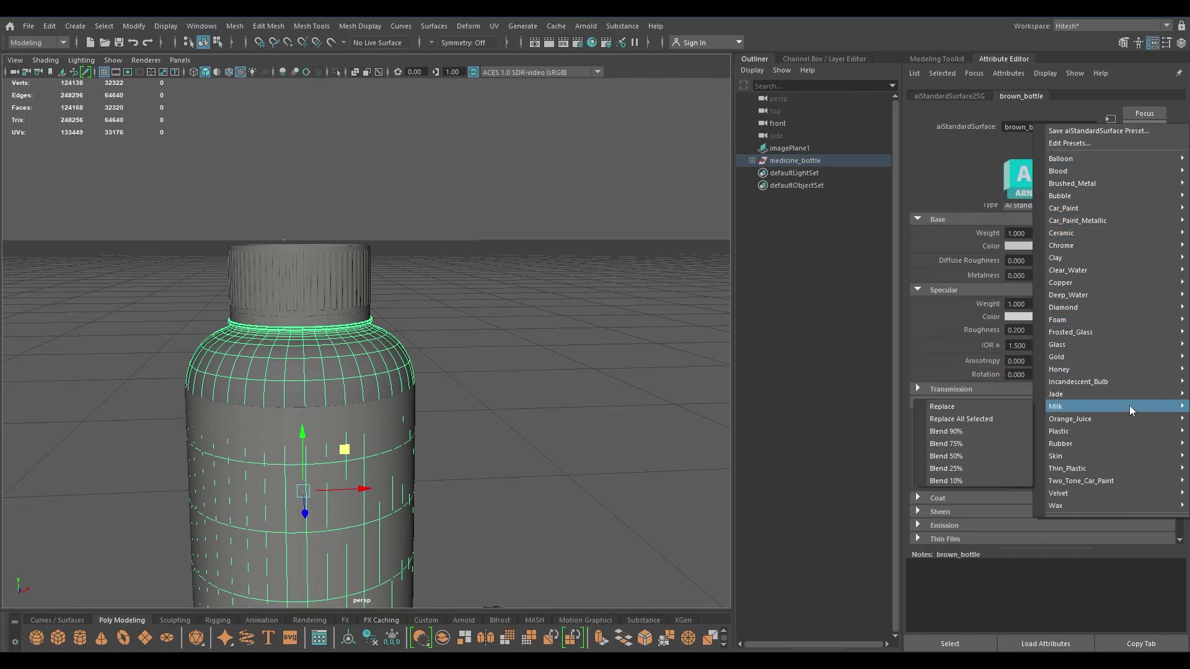
pyautogui.moveTo(1126, 455)
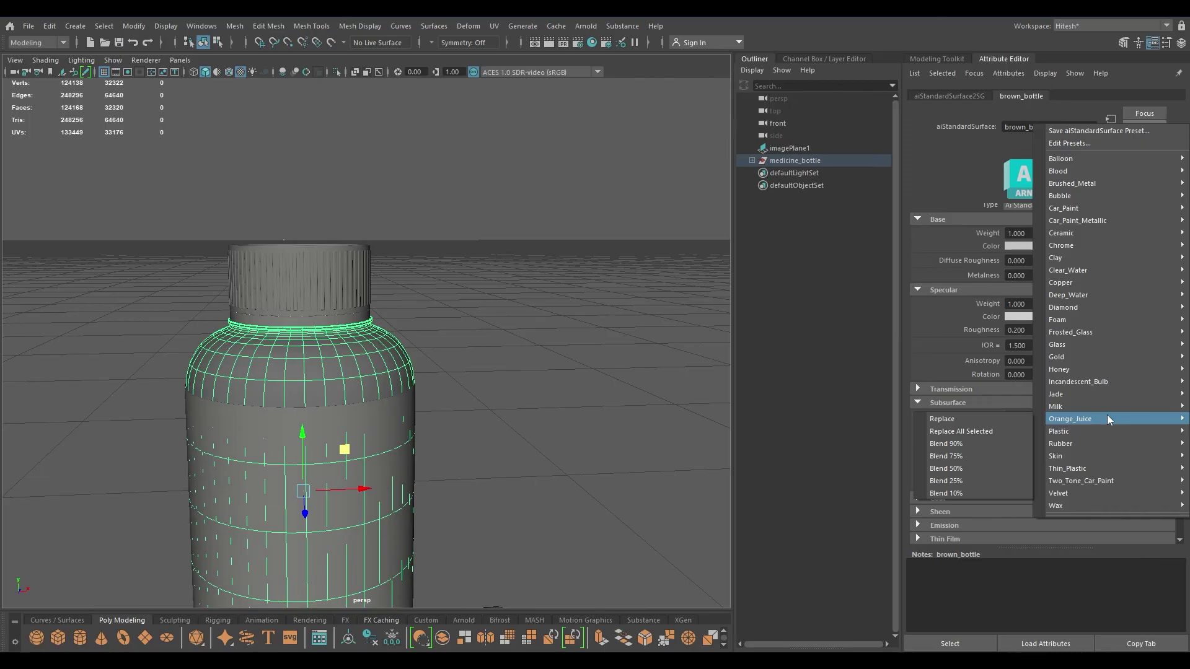
pyautogui.moveTo(1095, 356)
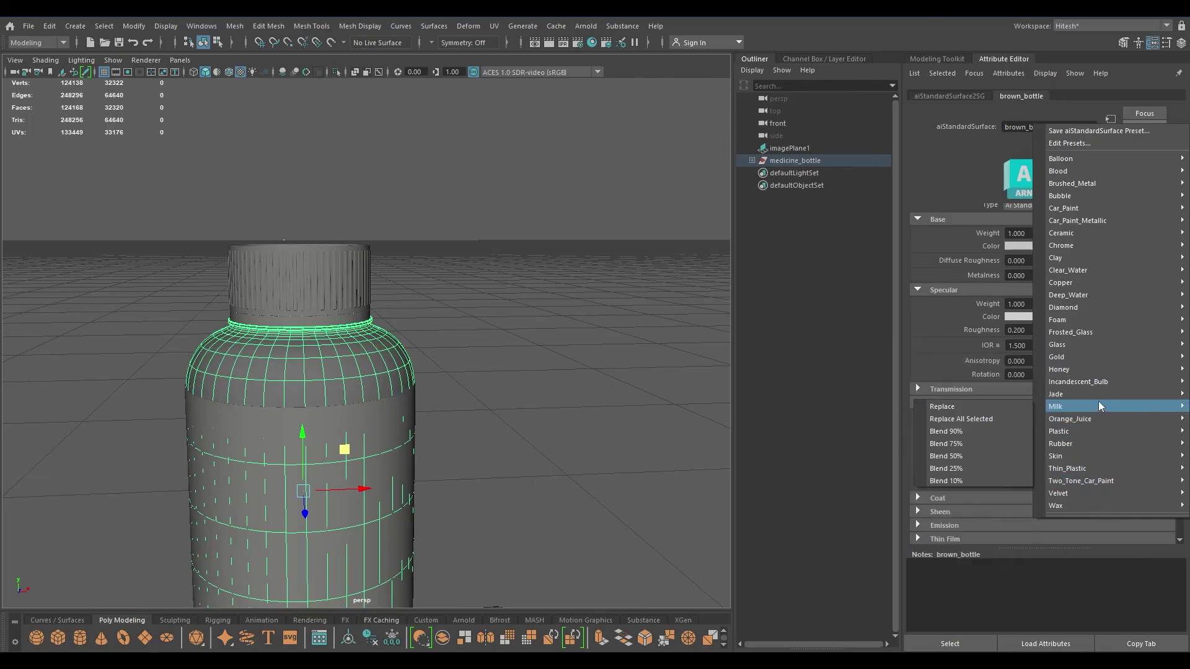
pyautogui.moveTo(1100, 394)
pyautogui.moveTo(1088, 429)
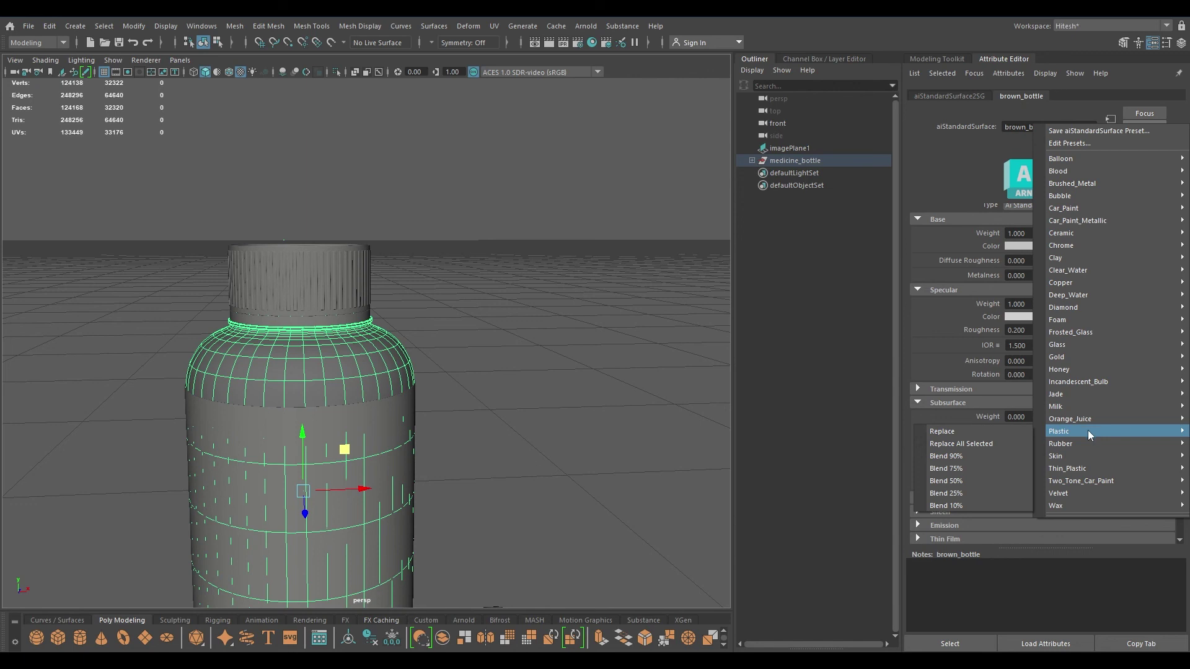
pyautogui.moveTo(1084, 468)
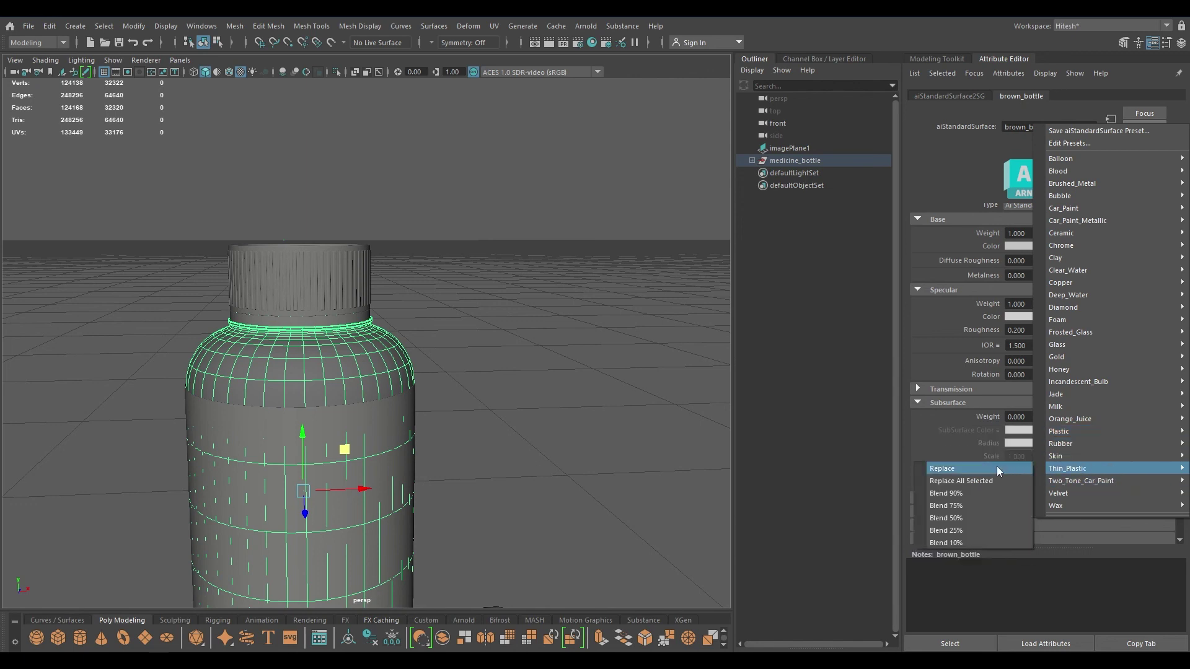
pyautogui.click(943, 469)
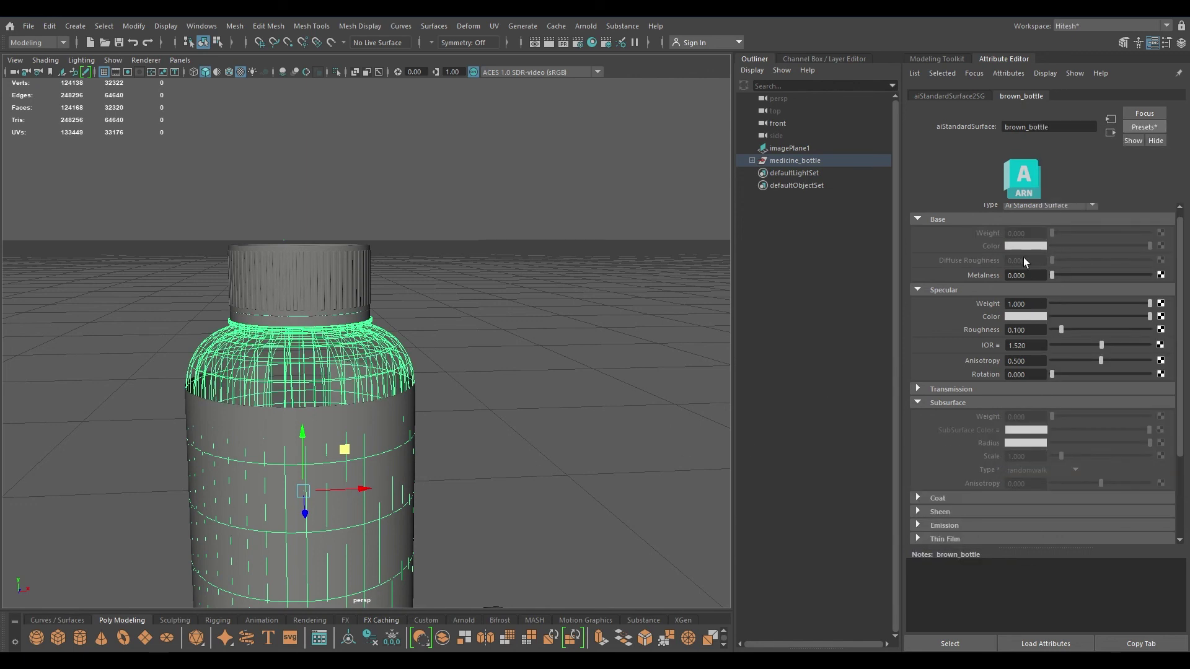
# Assign the existing white plastic material to the pills beside the bottle
pyautogui.keyDown('alt'); pyautogui.moveTo(671, 339); pyautogui.dragTo(471, 242, button='right'); pyautogui.keyUp('alt')
pyautogui.click(596, 290)
pyautogui.keyDown('alt'); pyautogui.moveTo(459, 241); pyautogui.dragTo(519, 393); pyautogui.keyUp('alt')
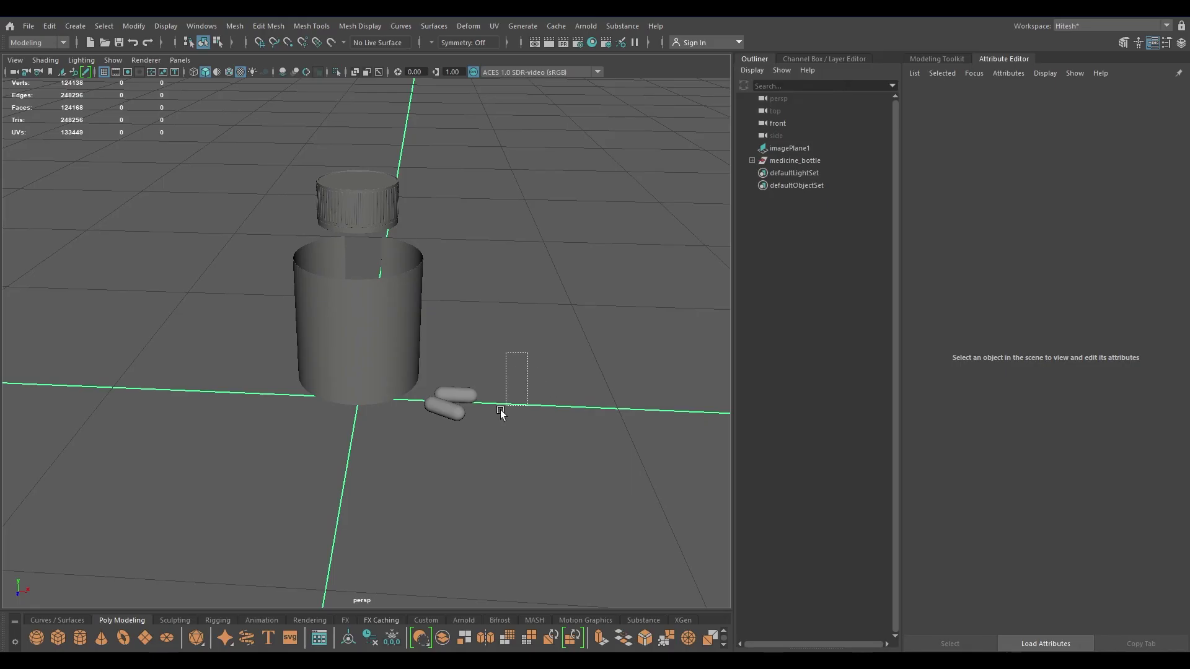
pyautogui.click(465, 397)
pyautogui.moveTo(465, 396); pyautogui.dragTo(561, 604, button='right')
pyautogui.click(457, 504)
pyautogui.scroll(-2, 457, 434)
pyautogui.keyDown('alt'); pyautogui.moveTo(433, 388); pyautogui.dragTo(465, 353); pyautogui.keyUp('alt')
pyautogui.scroll(3, 481, 479)
pyautogui.keyDown('alt'); pyautogui.moveTo(481, 479); pyautogui.dragTo(380, 486); pyautogui.keyUp('alt')
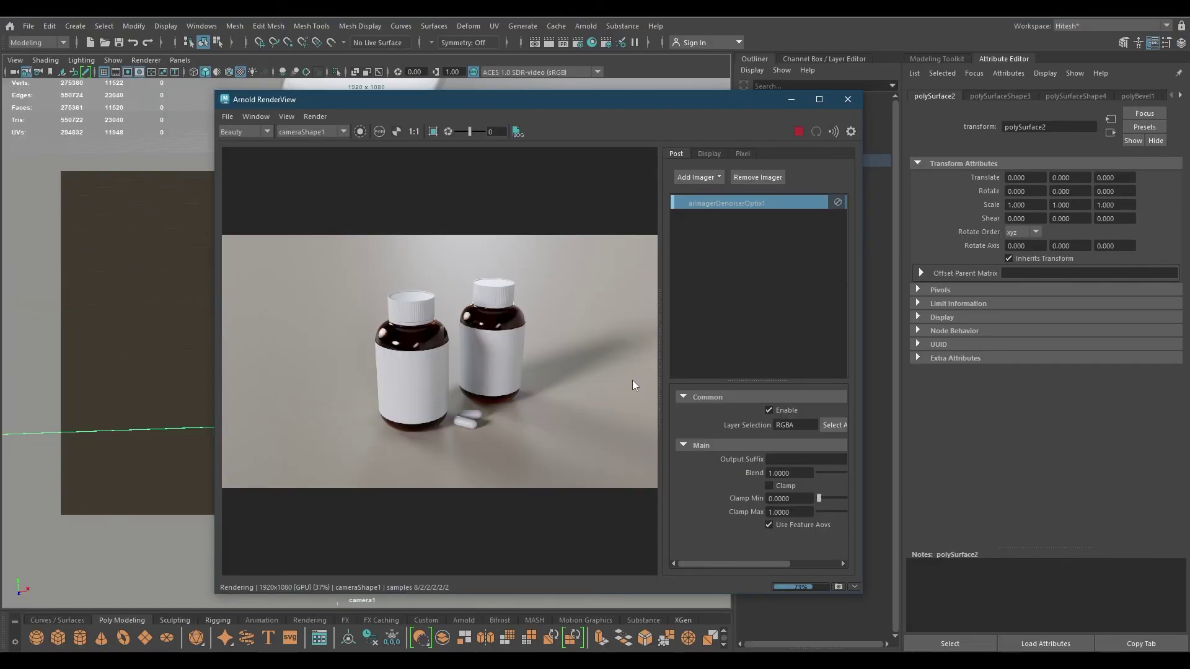